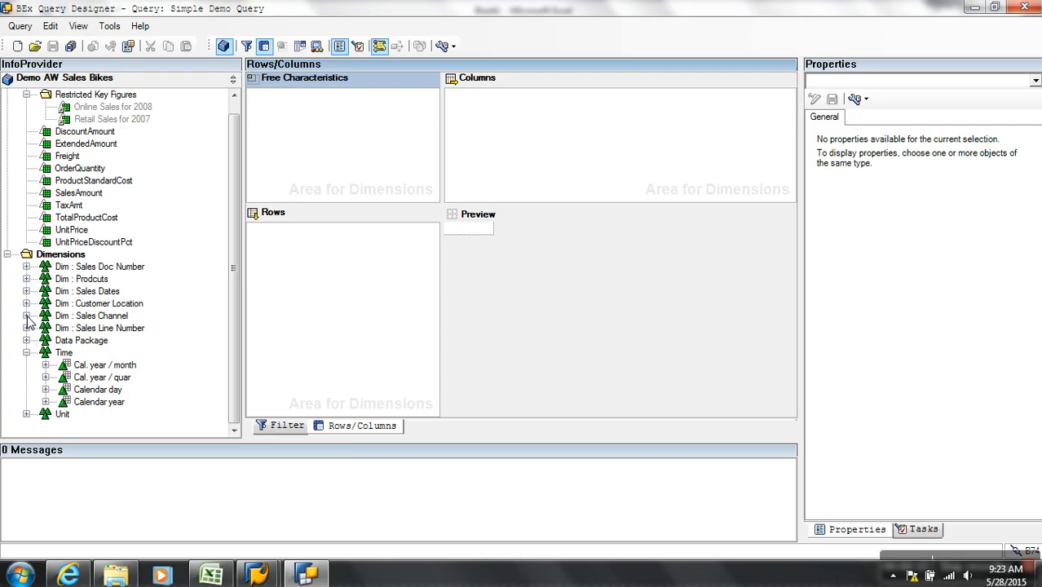
# Place the Calendar year characteristic in the rows and create a new structure in the columns
pyautogui.moveTo(102, 403); pyautogui.dragTo(311, 331)
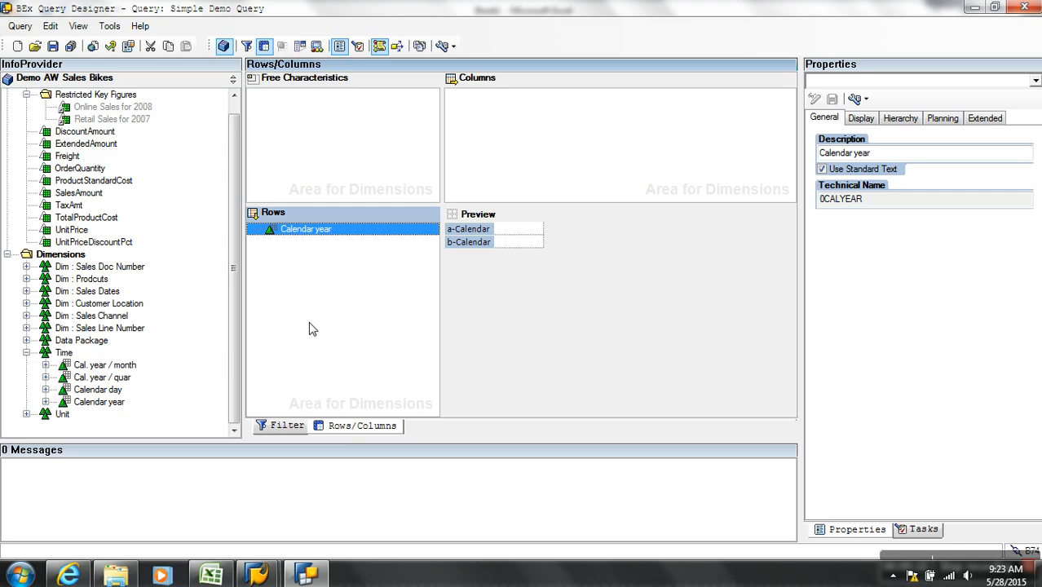
pyautogui.rightClick(496, 108)
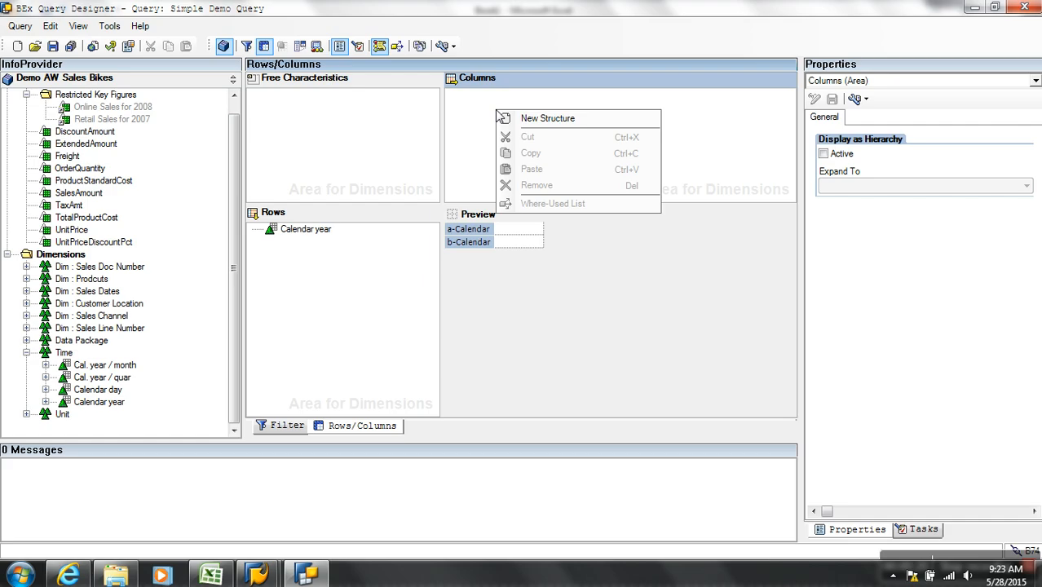
pyautogui.click(530, 117)
pyautogui.click(501, 98)
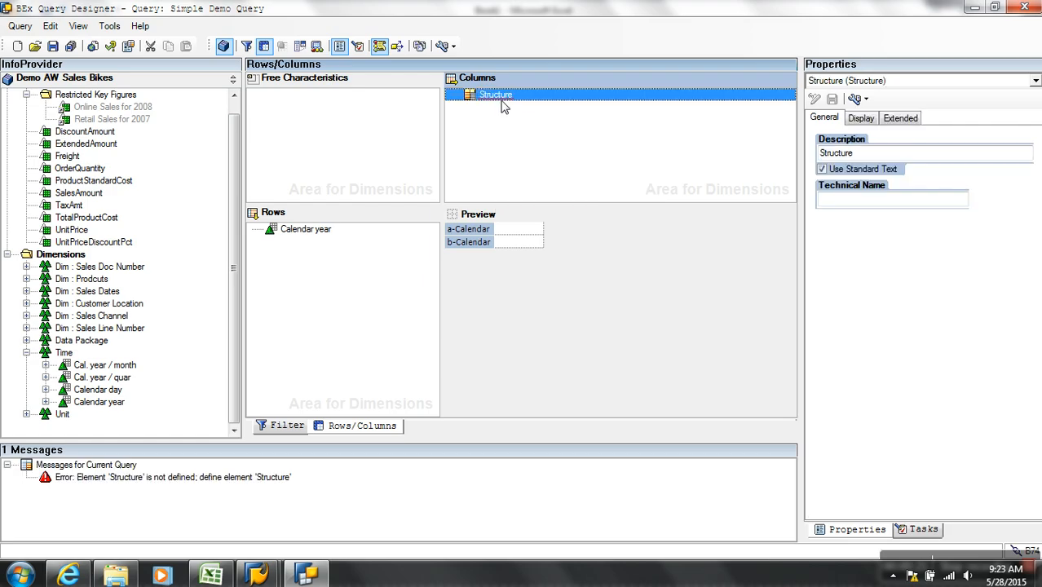
# Add a selection described as Online Sales to the column structure, using the SalesAmount key figure
pyautogui.rightClick(503, 100)
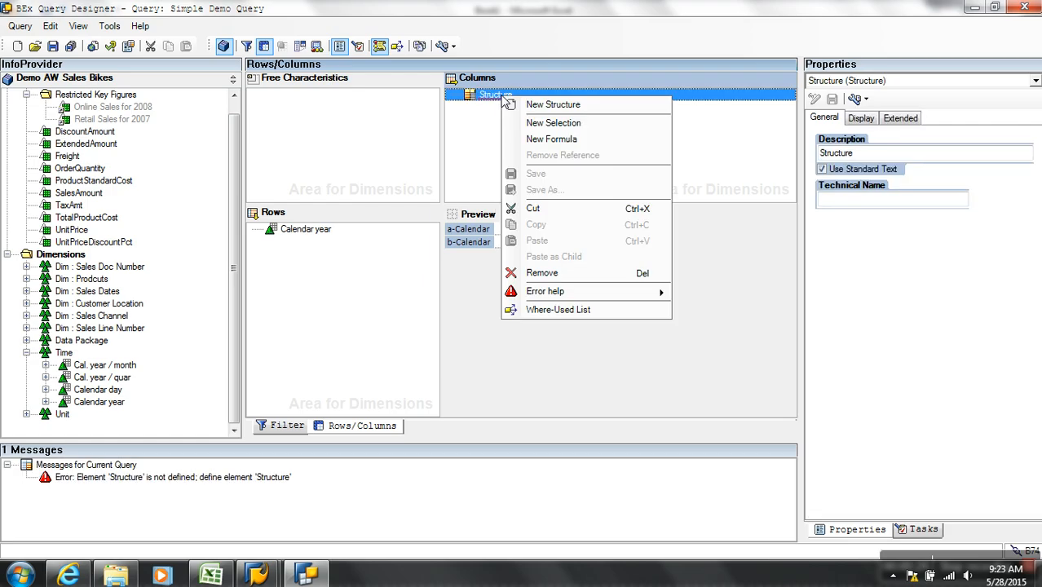
pyautogui.click(534, 121)
pyautogui.rightClick(514, 107)
pyautogui.click(536, 120)
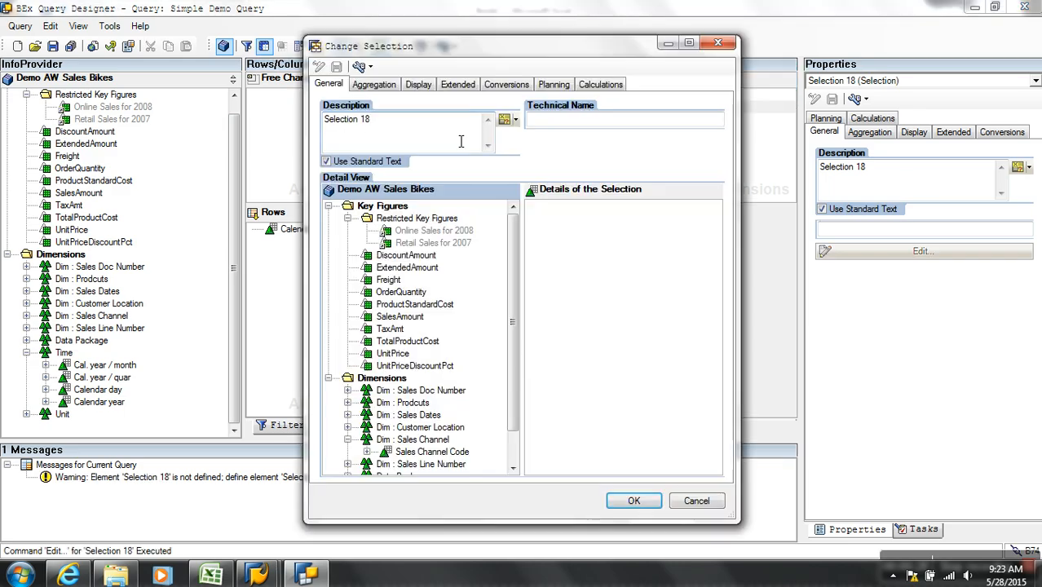
pyautogui.write('Online Sales')
pyautogui.moveTo(418, 318); pyautogui.dragTo(628, 290)
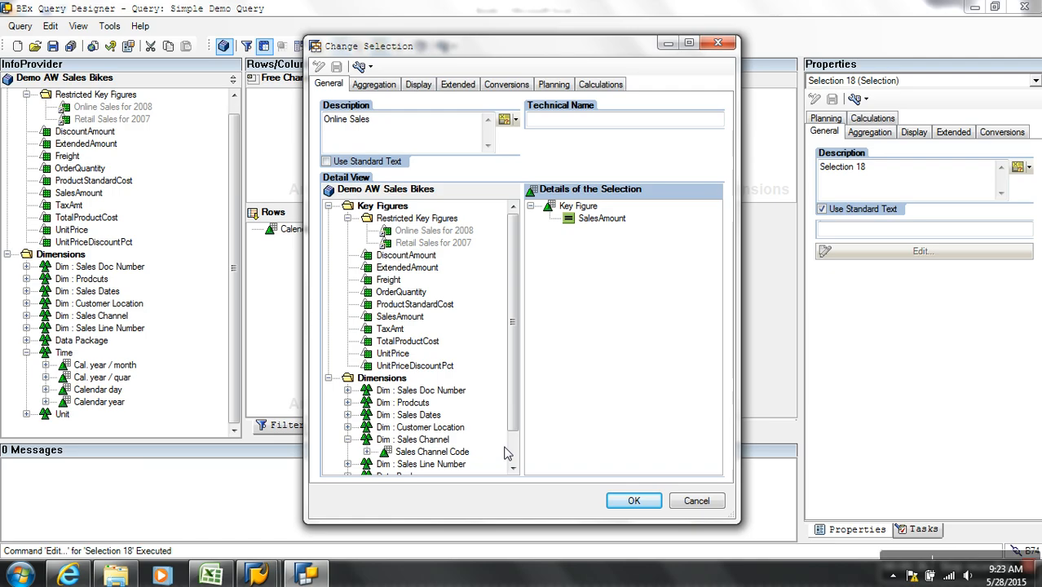
# Add Sales Channel Code to the Online Sales selection, restrict it to Web, and accept the definition
pyautogui.scroll(-1, 507, 454)
pyautogui.moveTo(384, 417); pyautogui.dragTo(599, 245)
pyautogui.rightClick(602, 230)
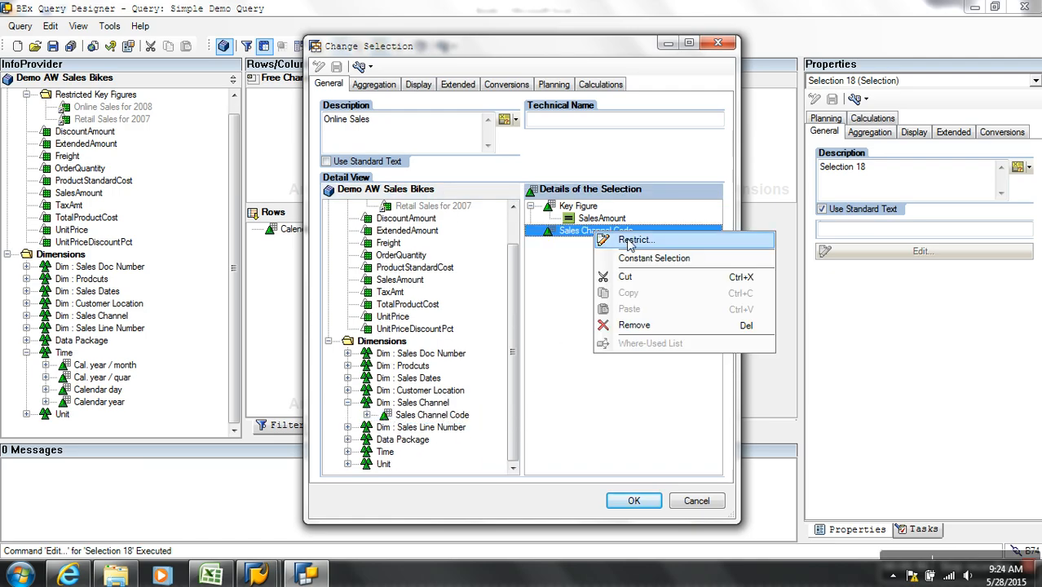
pyautogui.click(630, 236)
pyautogui.moveTo(338, 211); pyautogui.dragTo(617, 231)
pyautogui.click(571, 406)
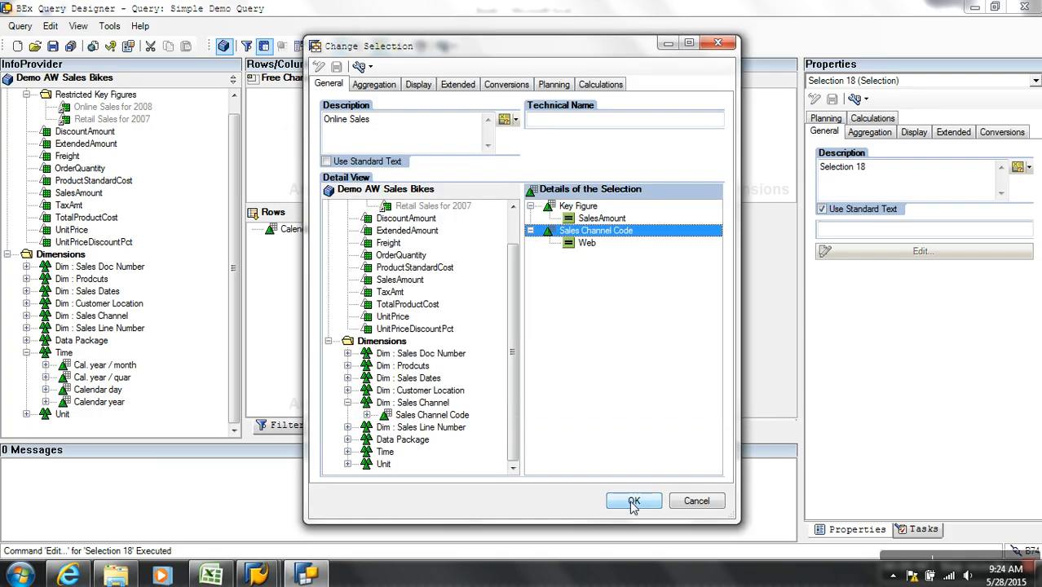
pyautogui.click(633, 500)
# Add a second selection to the Key Figures structure, described as Retail Sales, using the SalesAmount key figure
pyautogui.rightClick(501, 96)
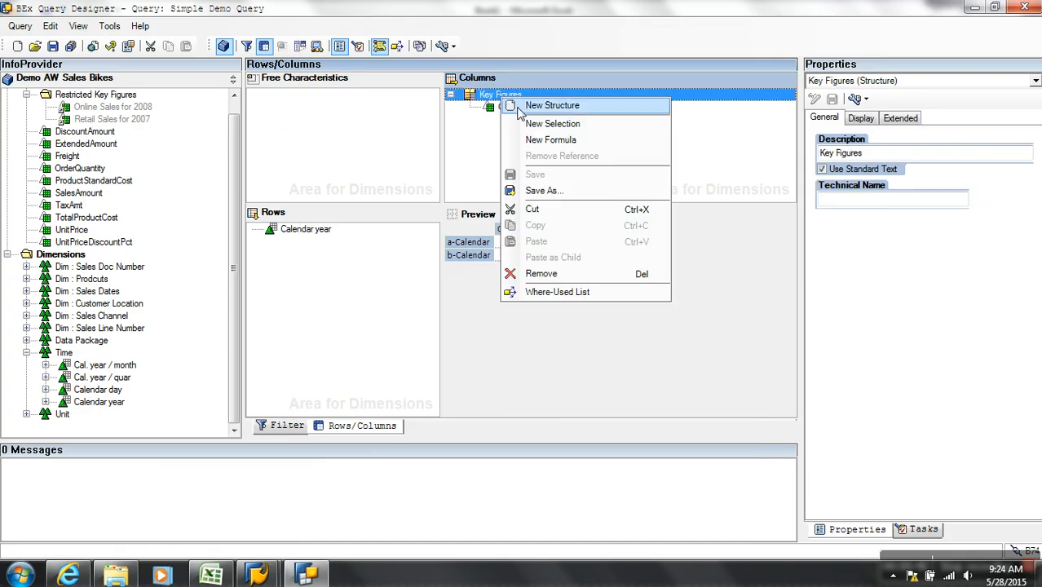
pyautogui.click(553, 124)
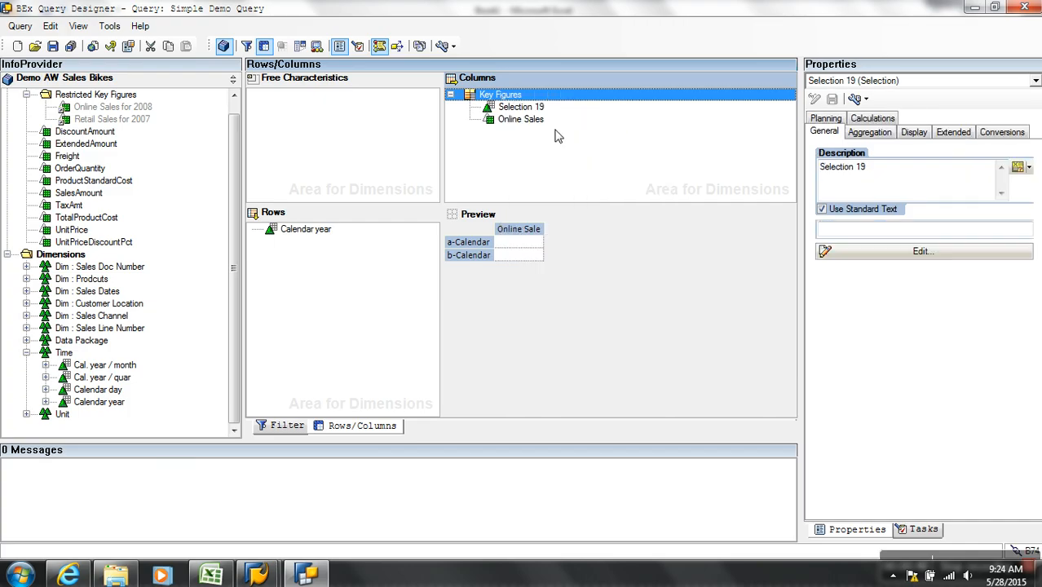
pyautogui.rightClick(529, 107)
pyautogui.click(559, 115)
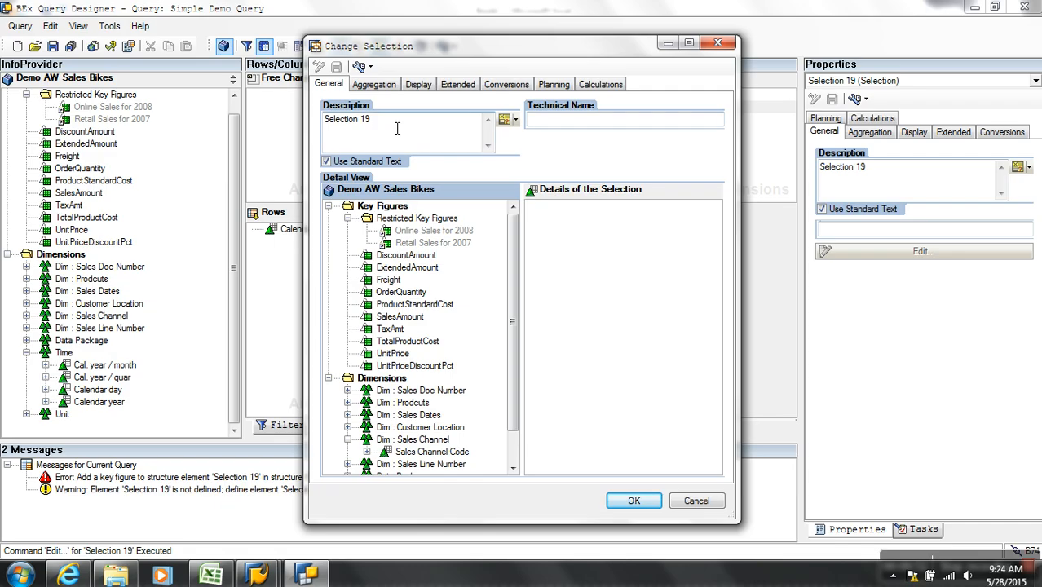
pyautogui.moveTo(404, 137); pyautogui.dragTo(285, 122)
pyautogui.write('Retail Sales')
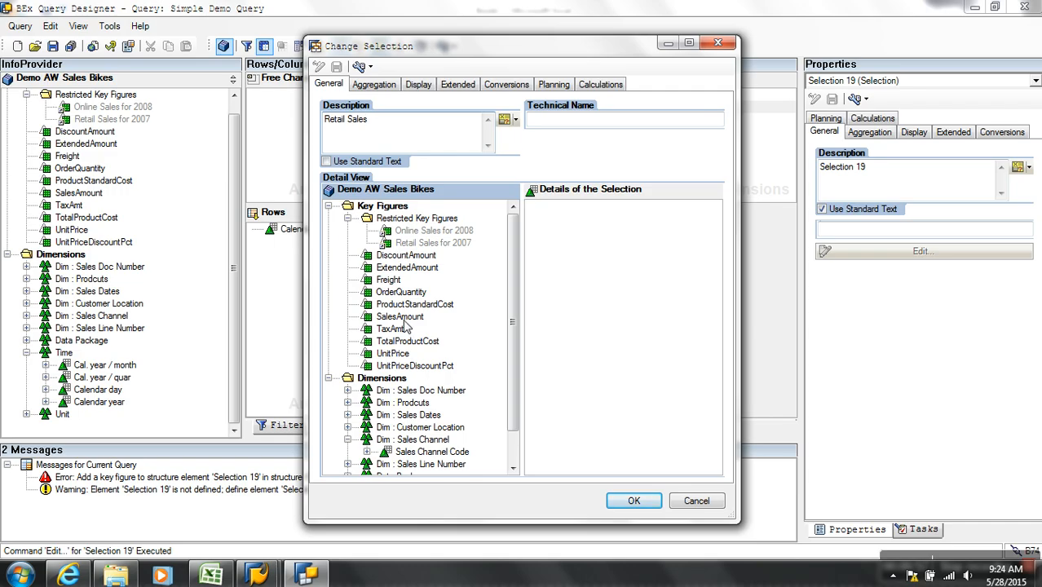
pyautogui.moveTo(403, 316); pyautogui.dragTo(607, 301)
# Add Sales Channel Code to the Retail Sales selection, restrict it to Retailer, and accept the definition
pyautogui.moveTo(432, 452); pyautogui.dragTo(599, 231)
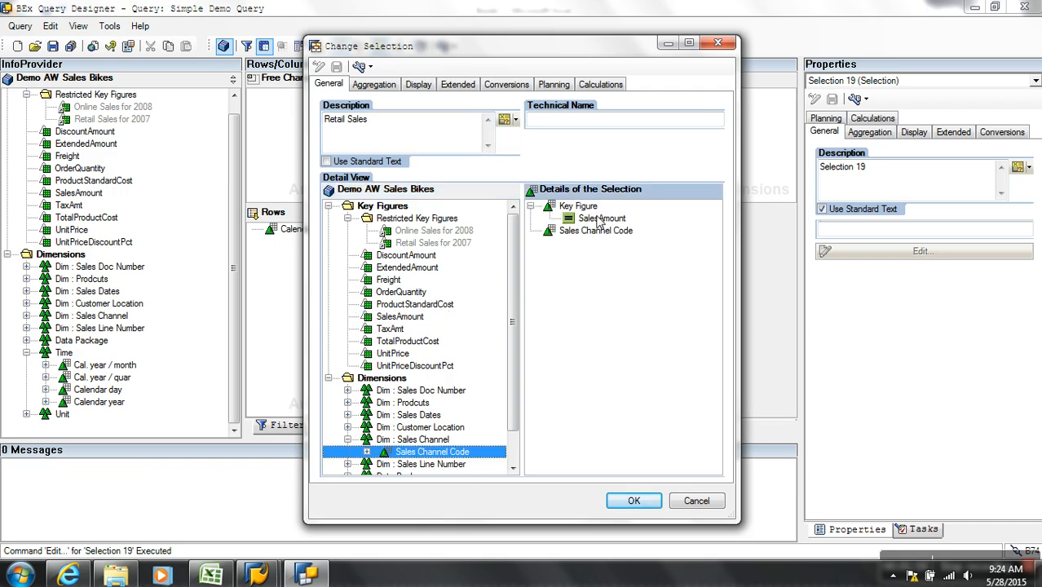
pyautogui.rightClick(633, 233)
pyautogui.click(664, 248)
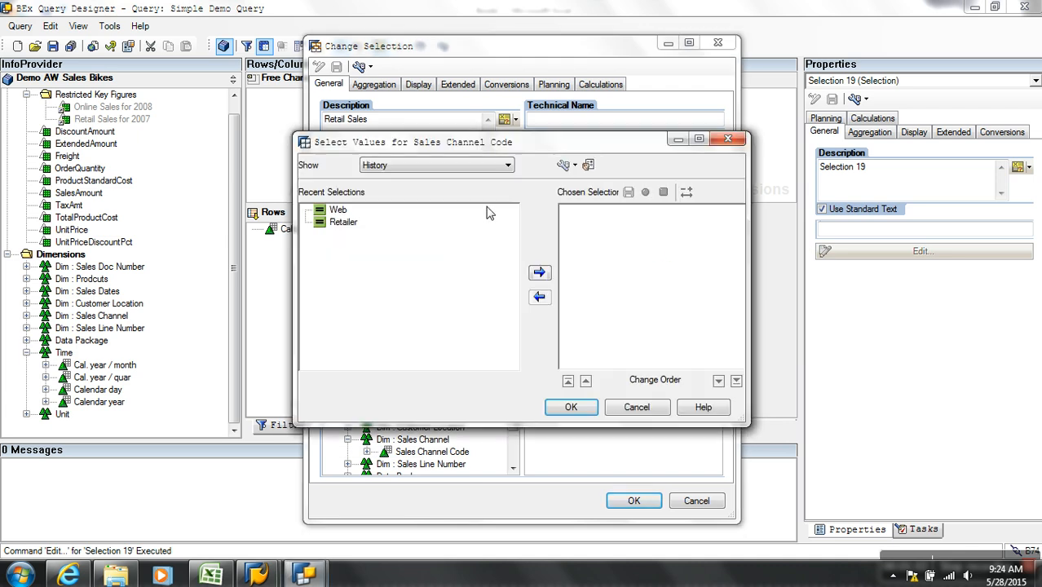
pyautogui.click(405, 223)
pyautogui.click(549, 274)
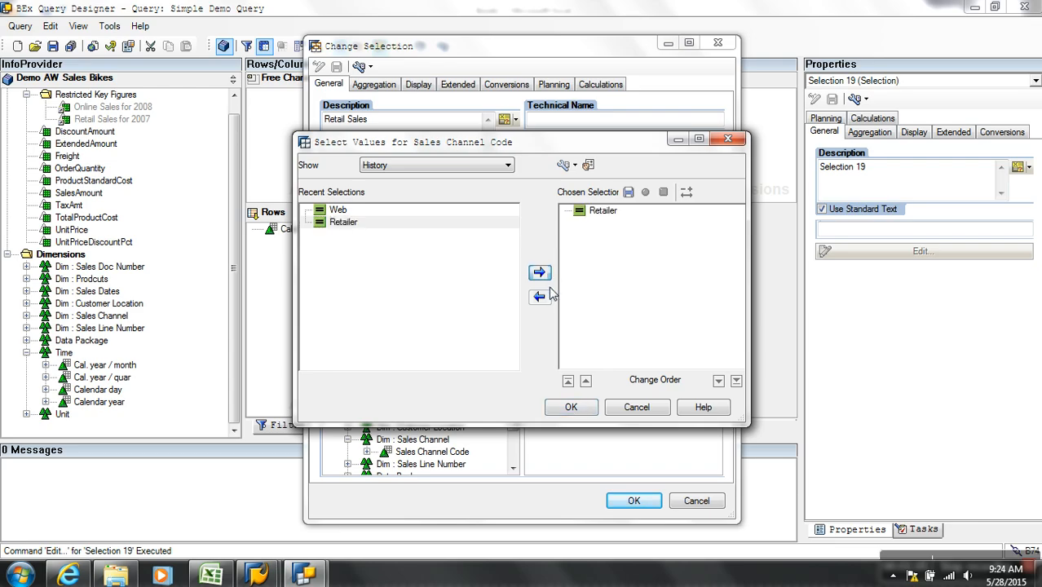
pyautogui.click(584, 407)
pyautogui.click(607, 503)
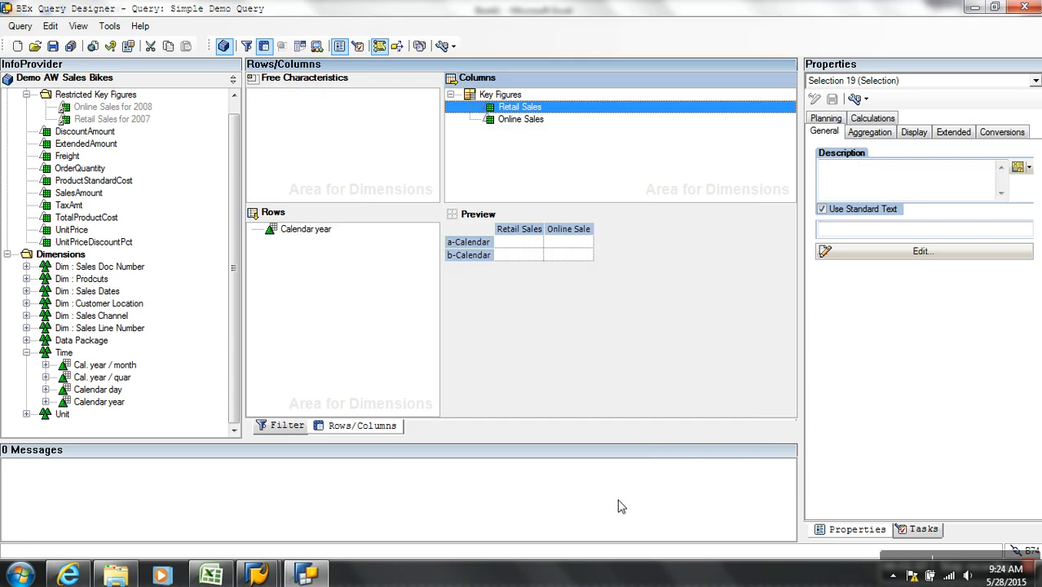
# Save the query, switch to Internet Explorer, and refresh the Simple Demo Query report to view sales by calendar year
pyautogui.click(591, 173)
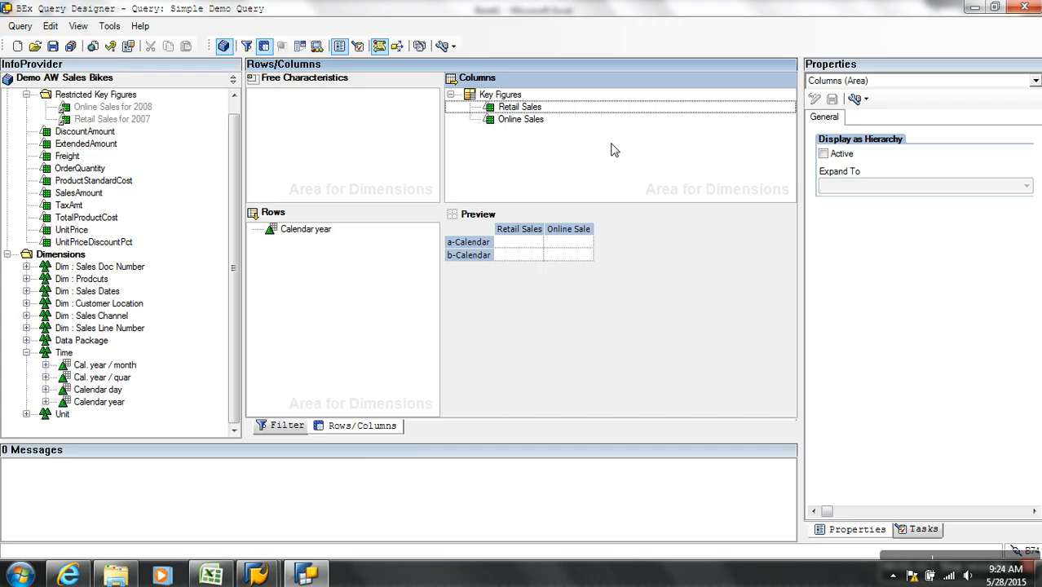
pyautogui.click(52, 45)
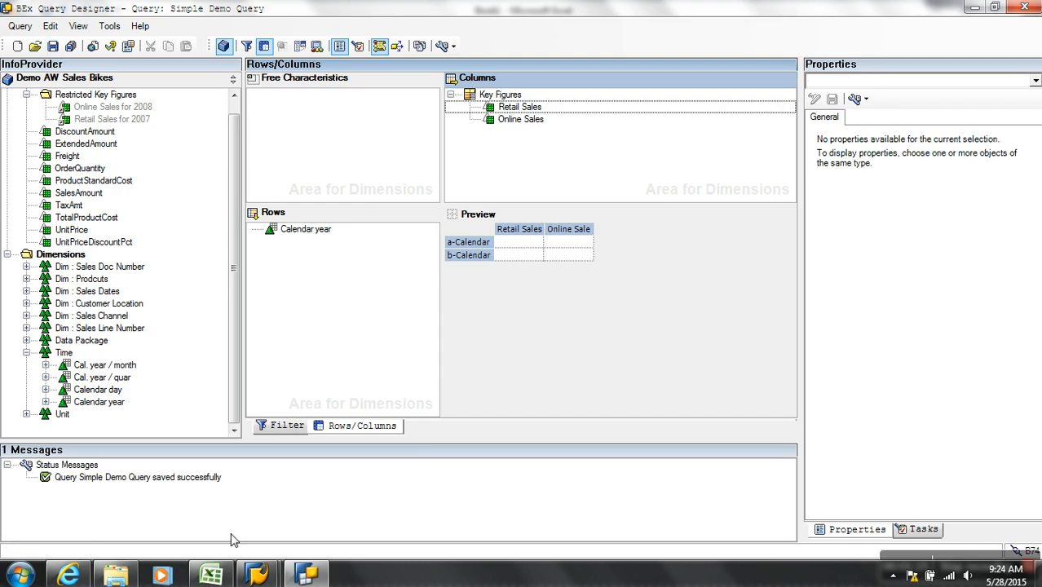
pyautogui.click(69, 575)
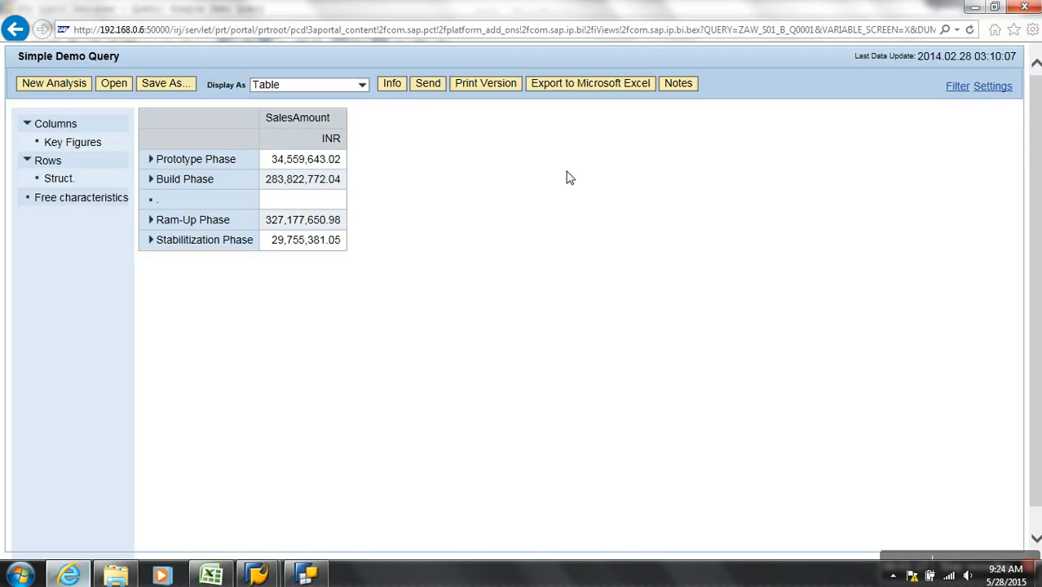
pyautogui.click(971, 33)
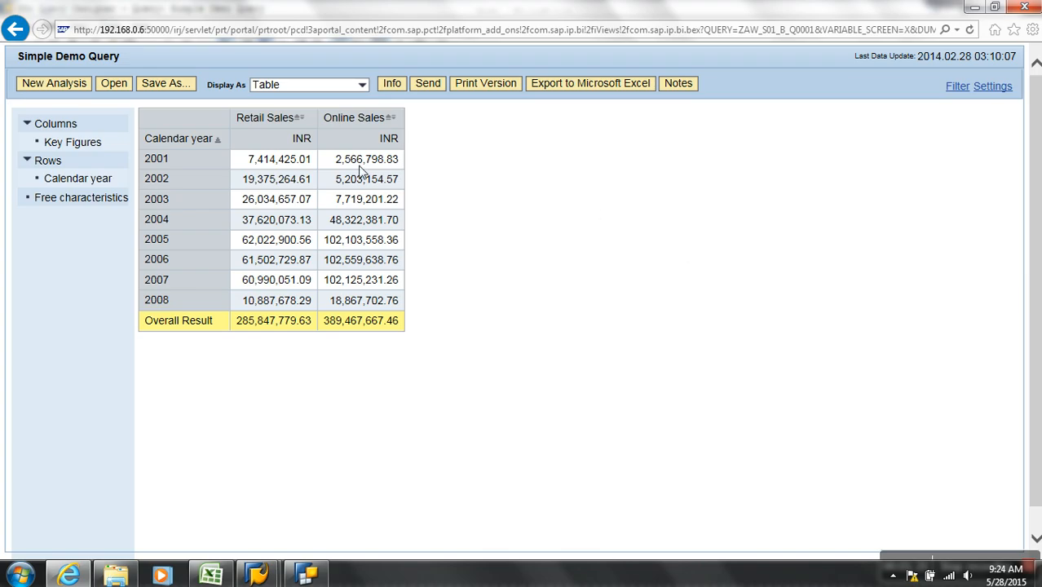
pyautogui.moveTo(375, 160); pyautogui.dragTo(397, 167)
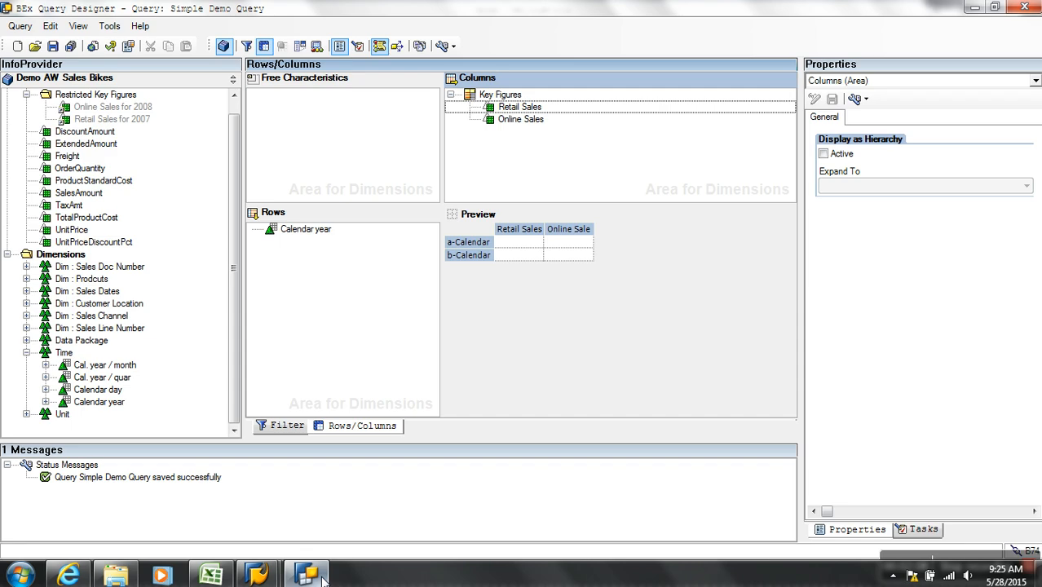
# Switch back to BEx Query Designer and add a formula described as Total Sales to the Key Figures structure
pyautogui.click(312, 576)
pyautogui.click(501, 96)
pyautogui.rightClick(516, 99)
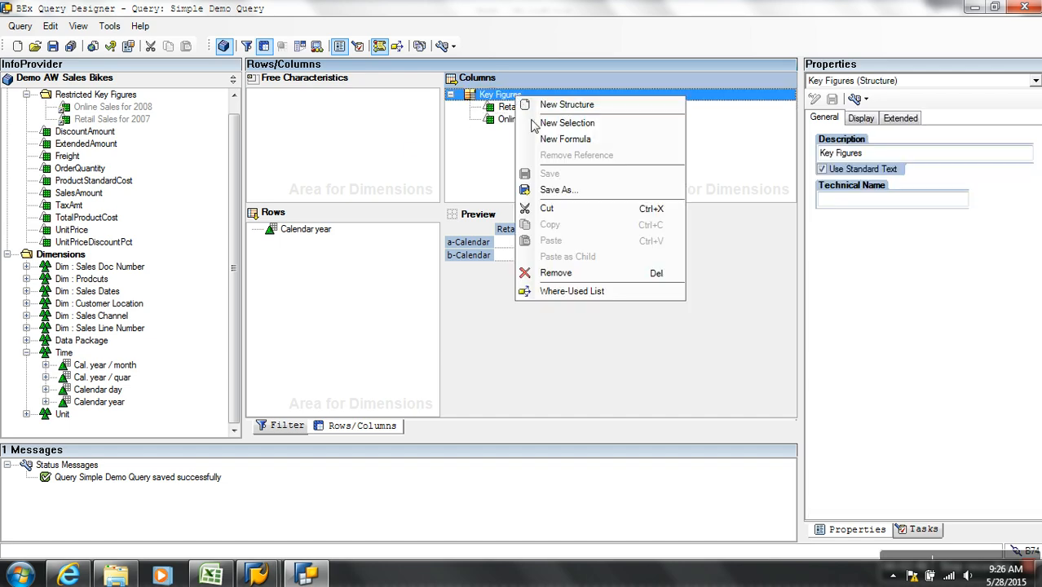
pyautogui.click(579, 140)
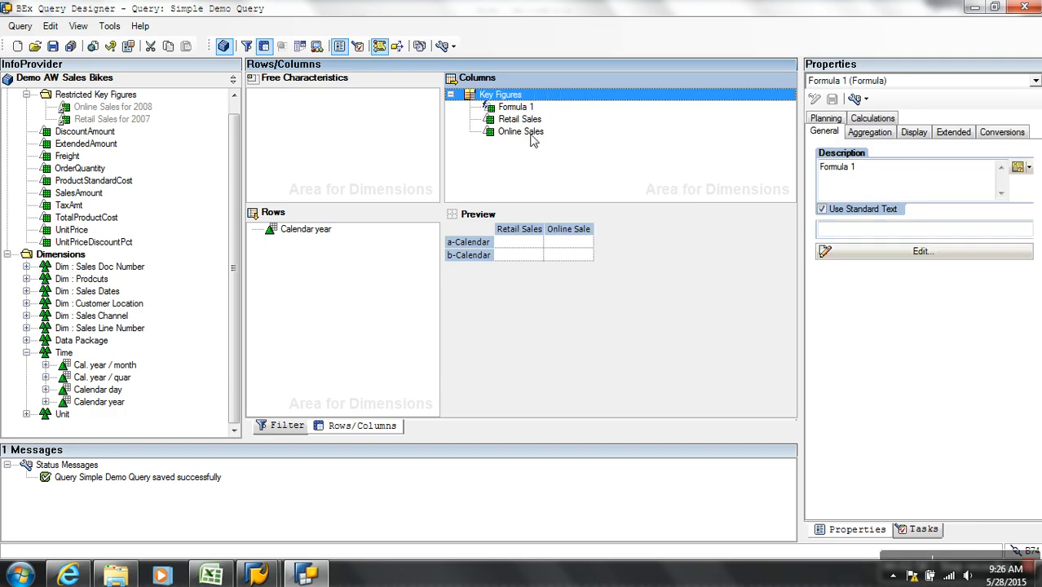
pyautogui.rightClick(519, 108)
pyautogui.click(549, 117)
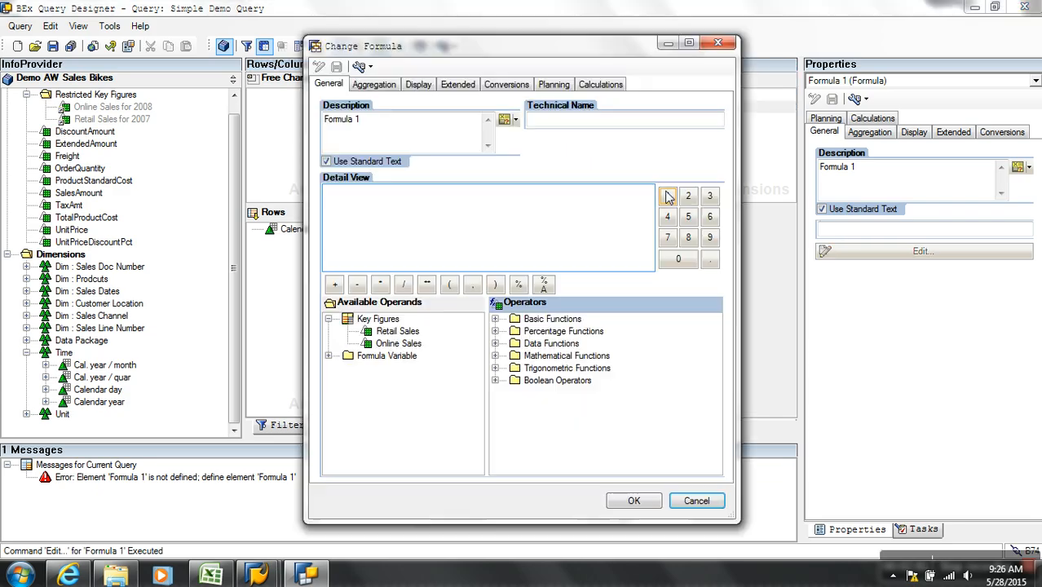
pyautogui.moveTo(363, 123); pyautogui.dragTo(295, 127)
pyautogui.write('Tota')
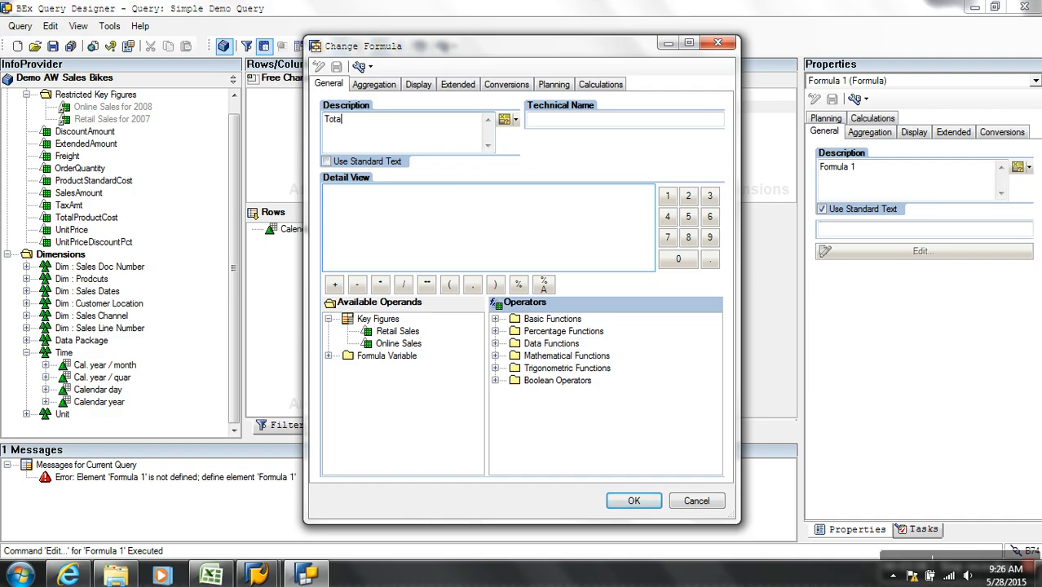
pyautogui.write('l Sales')
# Define the Total Sales formula as 'Retail Sales' + 'Online Sales' and accept it
pyautogui.click(387, 230)
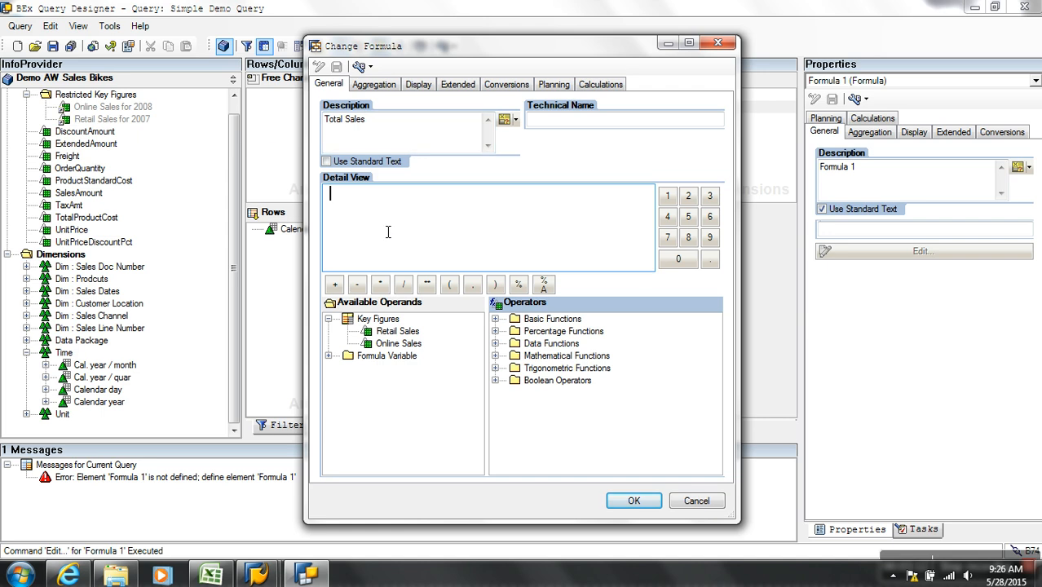
pyautogui.doubleClick(398, 332)
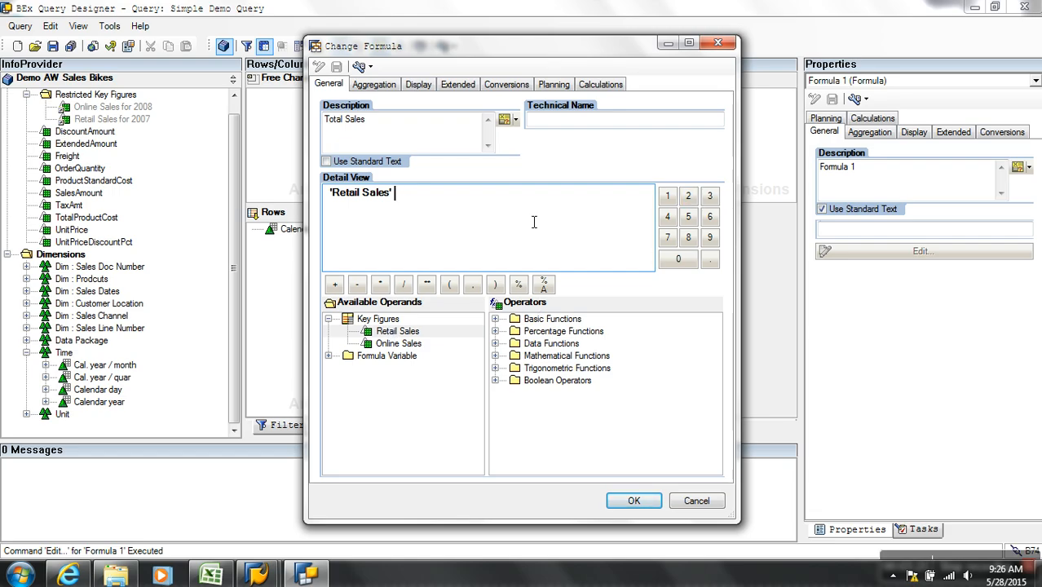
pyautogui.click(335, 286)
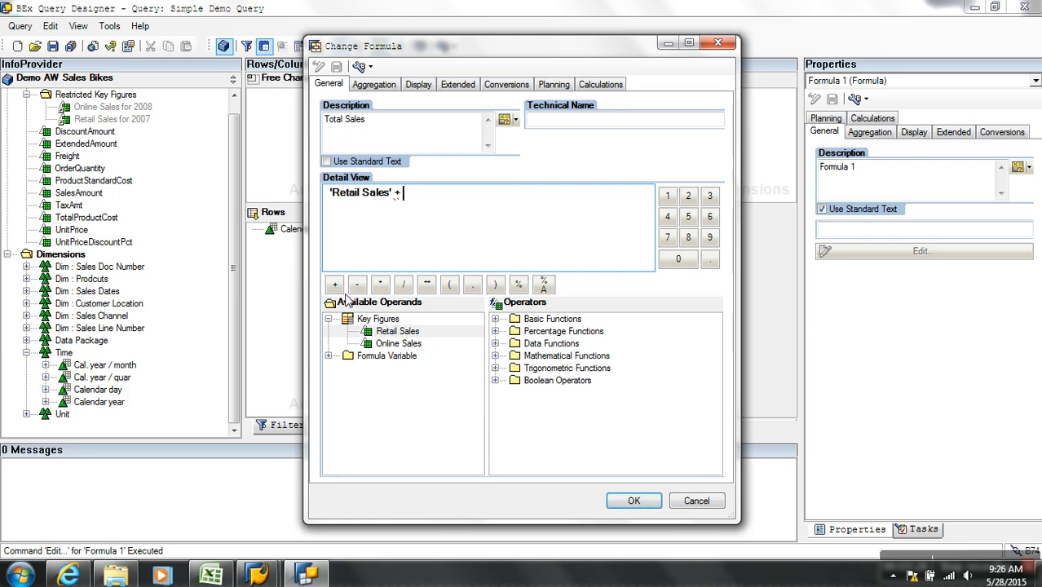
pyautogui.doubleClick(408, 344)
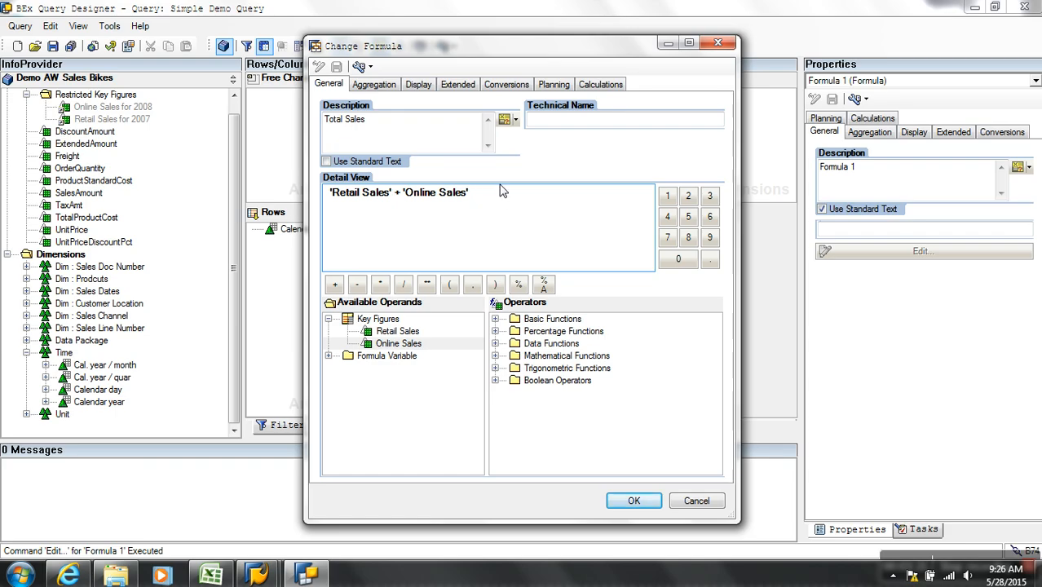
pyautogui.click(629, 500)
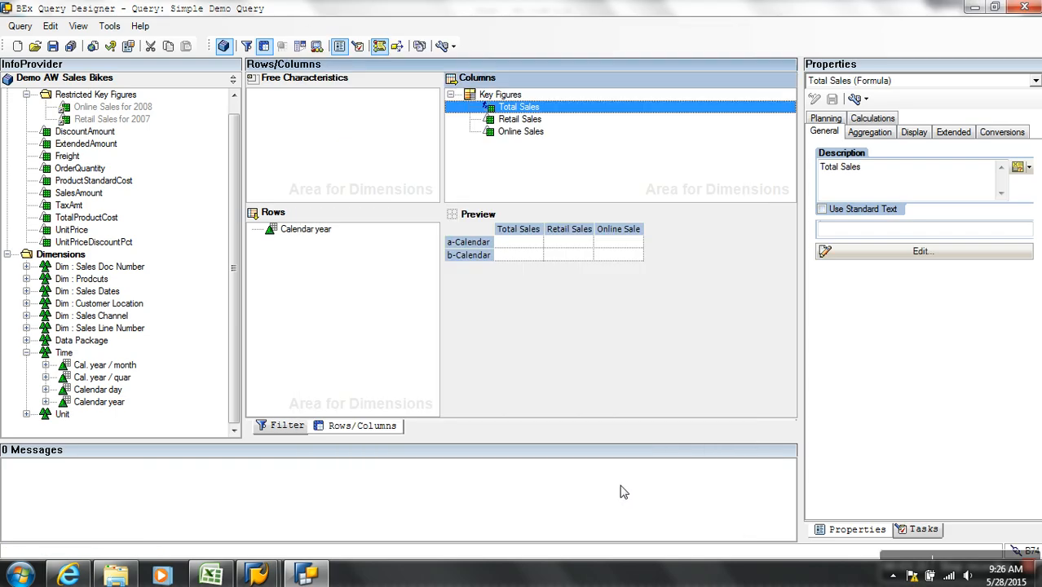
# Move the Total Sales formula below Online Sales in the Key Figures structure
pyautogui.moveTo(518, 107); pyautogui.dragTo(525, 151)
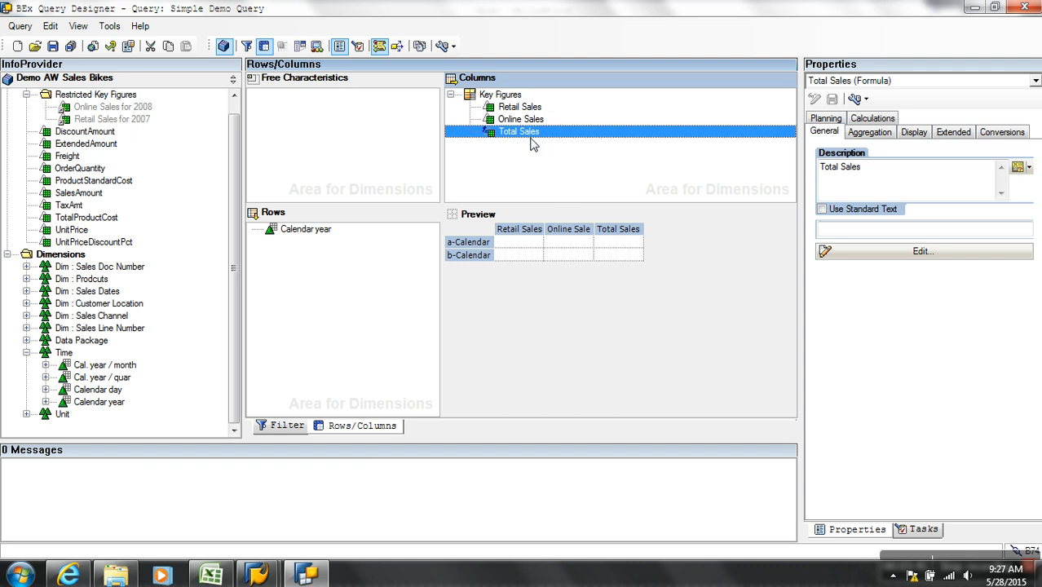
pyautogui.click(518, 120)
pyautogui.click(518, 133)
# Add a formula described as % Online Sales to the Key Figures structure and expand the Percentage Functions in its definition
pyautogui.rightClick(507, 96)
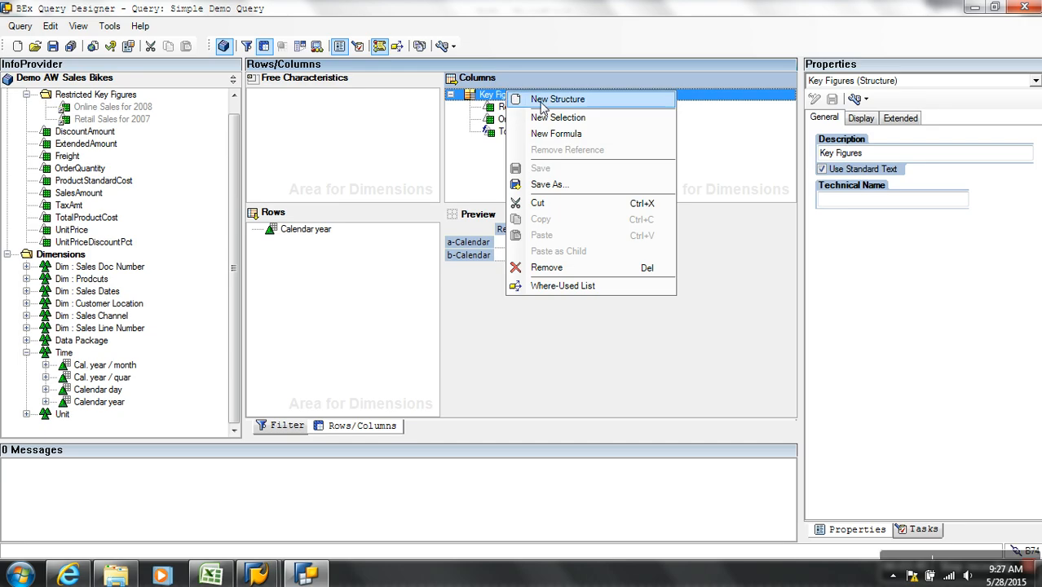
pyautogui.click(561, 133)
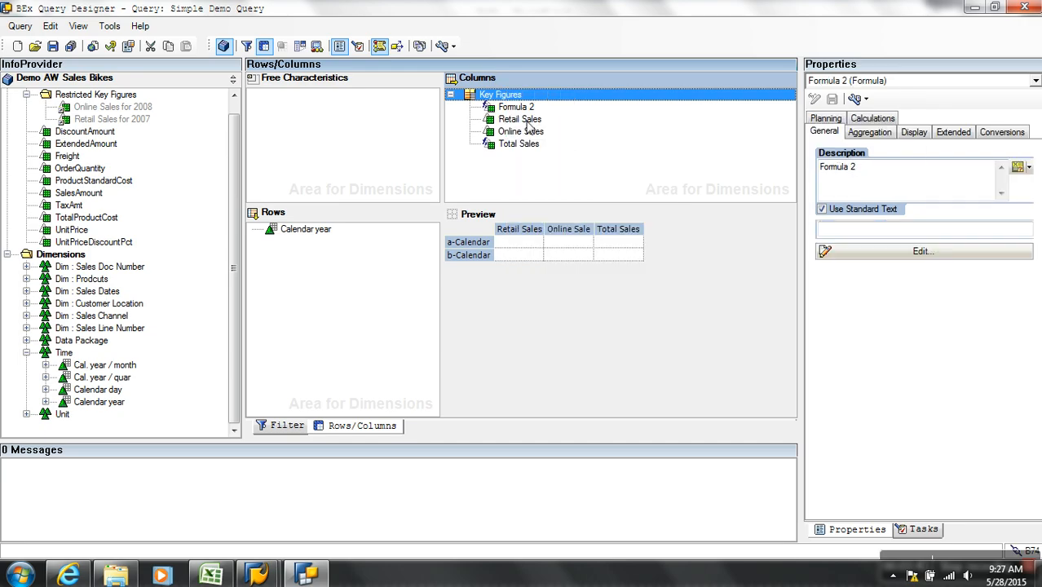
pyautogui.rightClick(516, 108)
pyautogui.click(547, 115)
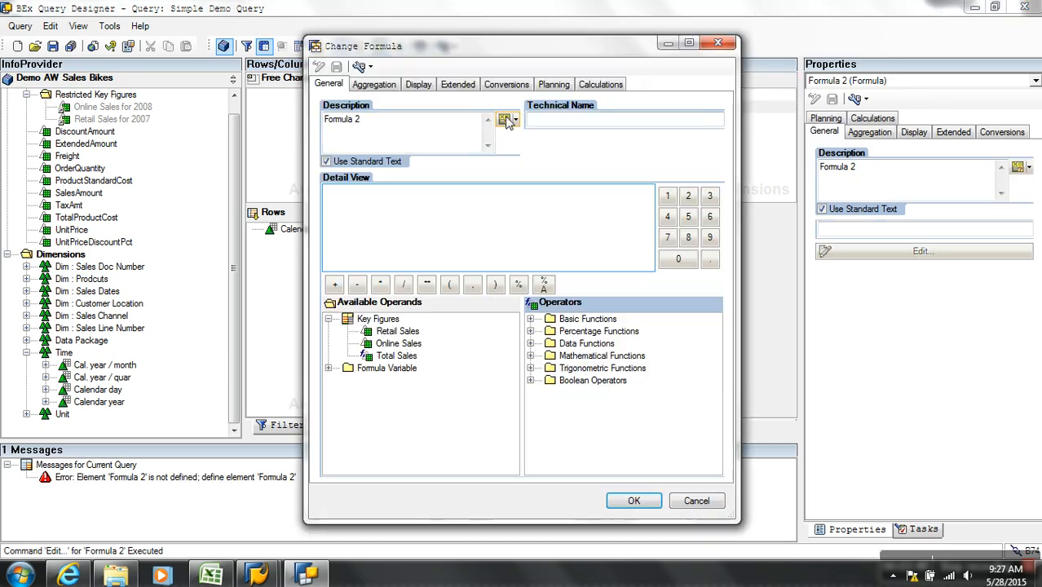
pyautogui.moveTo(394, 123); pyautogui.dragTo(292, 129)
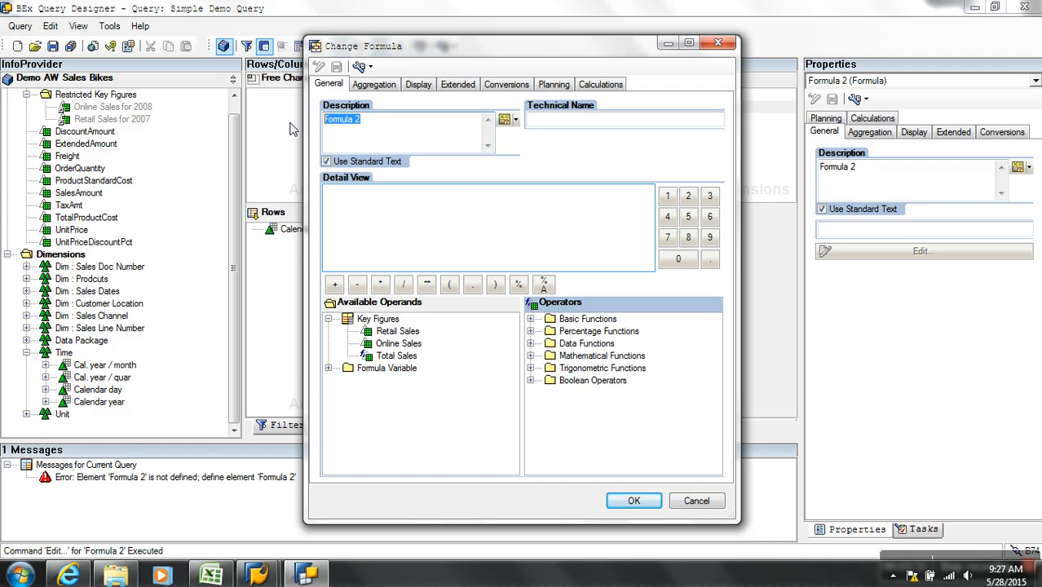
pyautogui.write('% Online Sales')
pyautogui.click(390, 209)
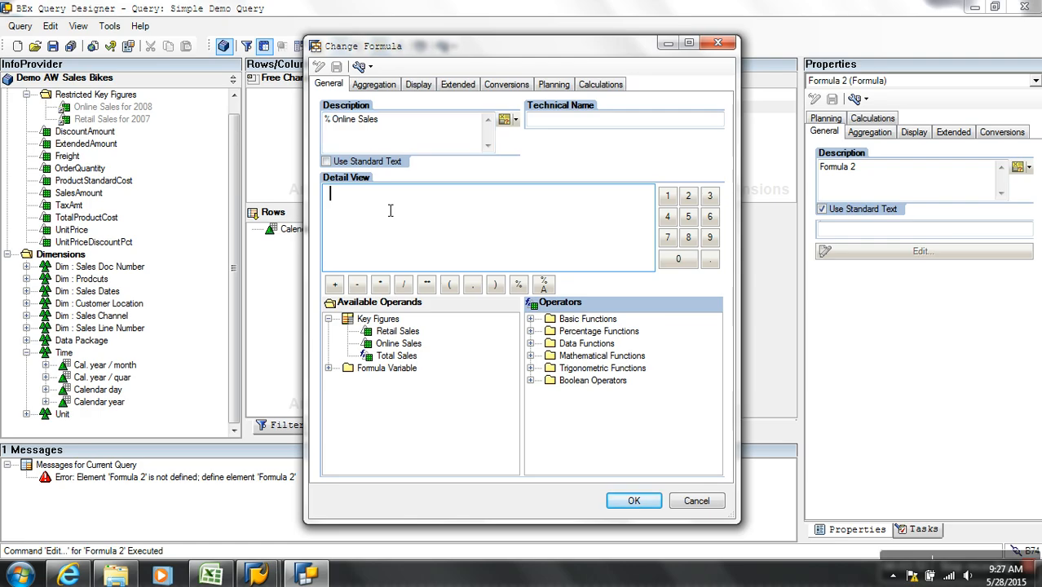
pyautogui.click(531, 331)
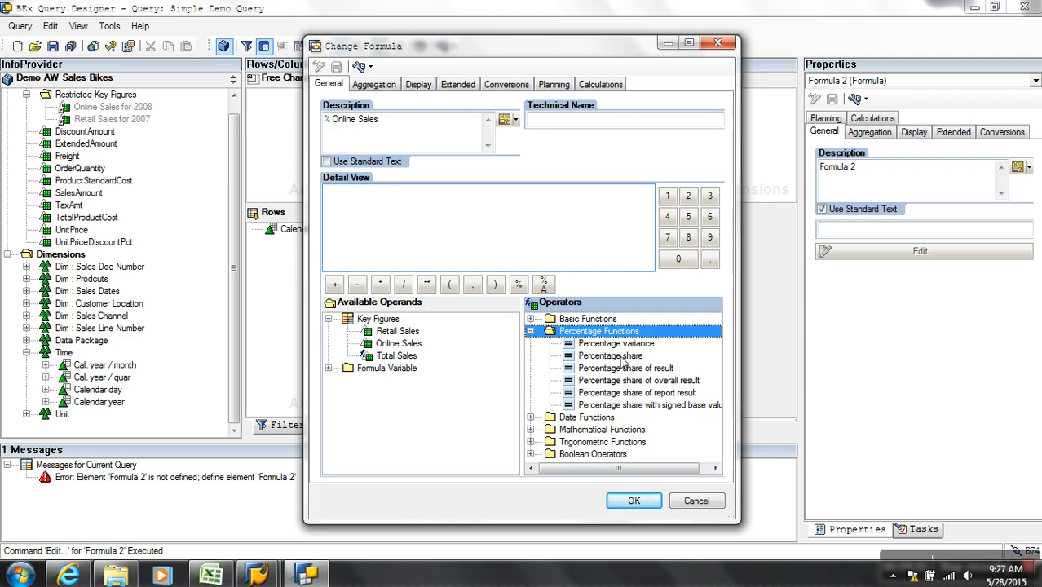
pyautogui.click(620, 357)
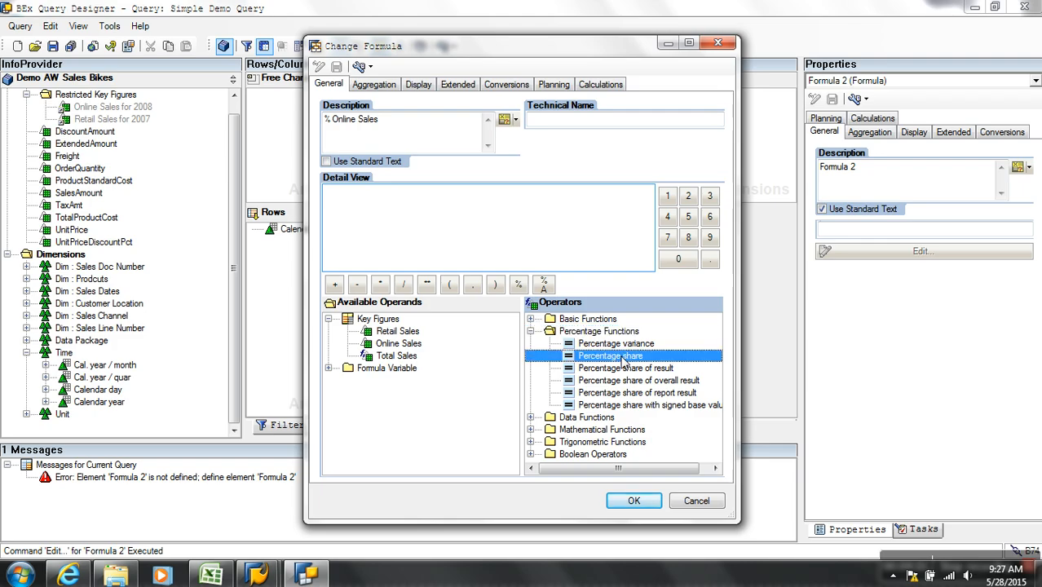
pyautogui.doubleClick(619, 356)
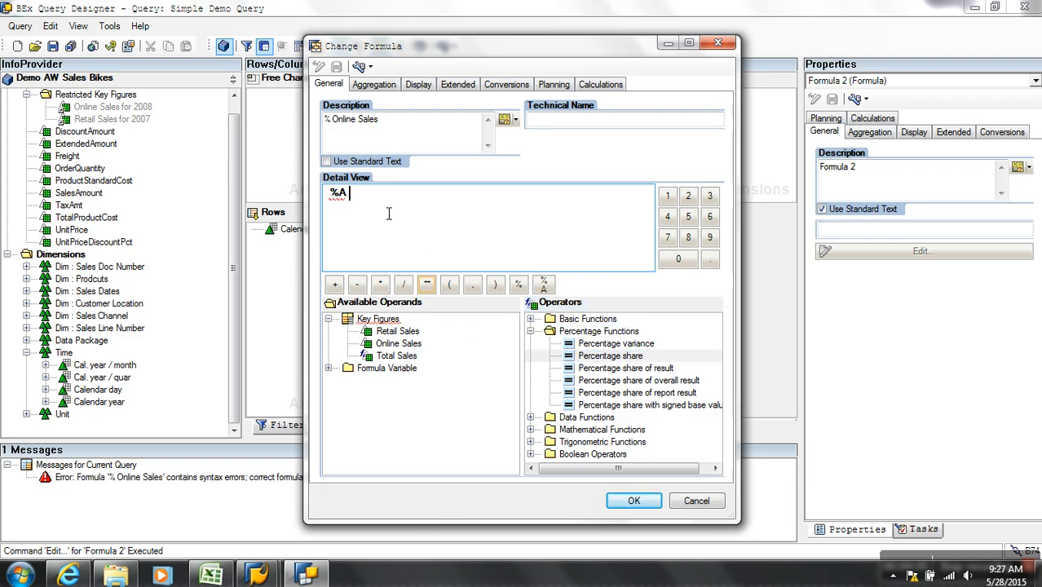
pyautogui.press('BackSpace')
pyautogui.press('BackSpace')
# Define the formula as 'Online Sales' %A 'Total Sales', accept it with technical names displayed, and move it below Total Sales
pyautogui.doubleClick(391, 344)
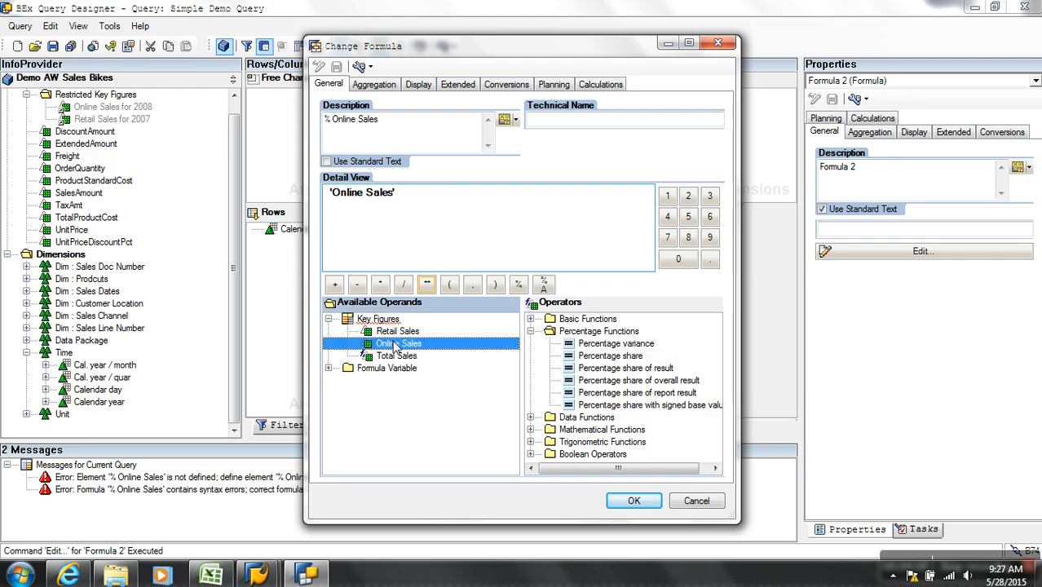
pyautogui.doubleClick(610, 355)
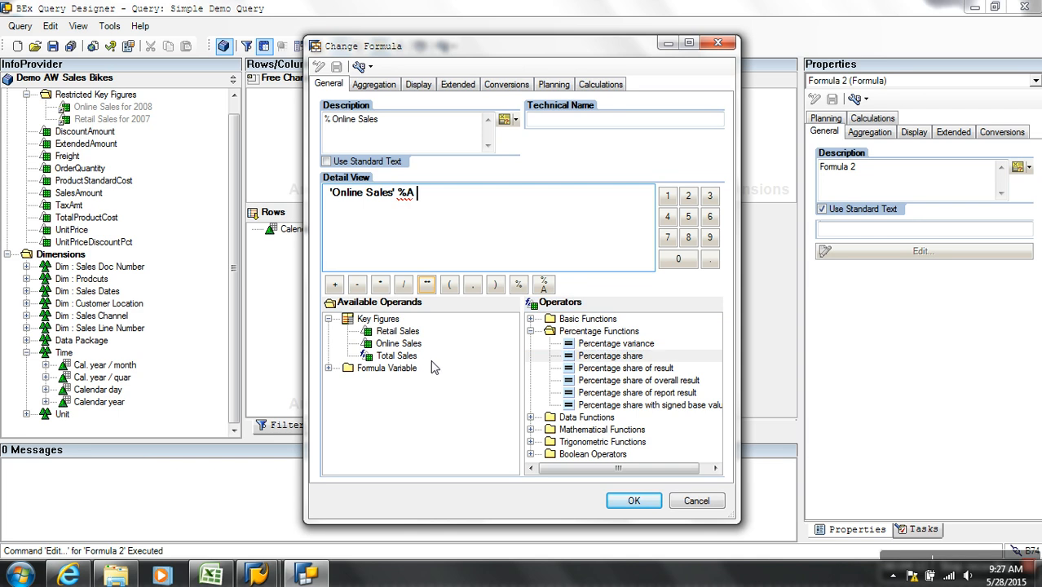
pyautogui.doubleClick(397, 356)
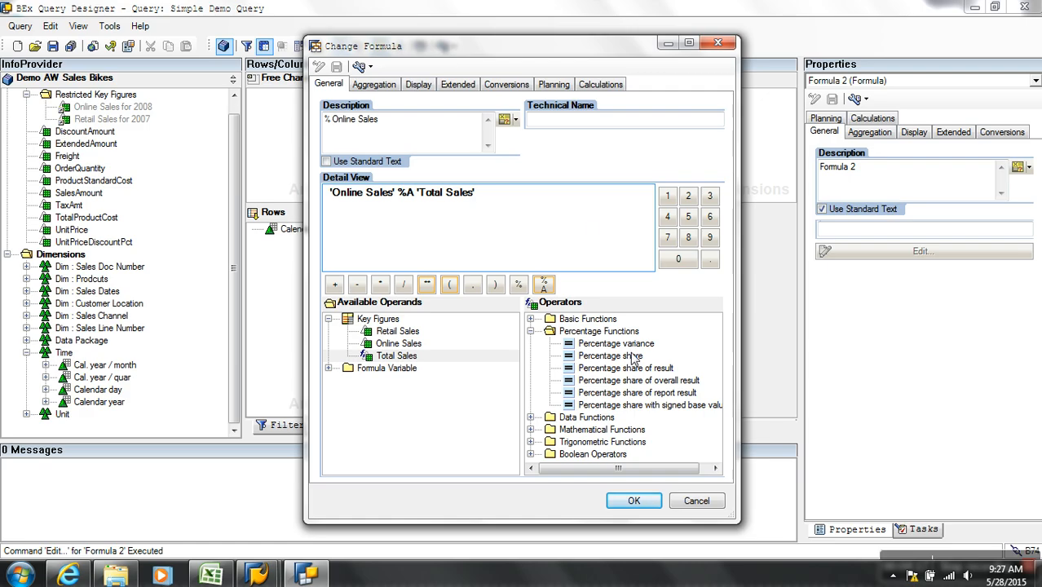
pyautogui.click(358, 66)
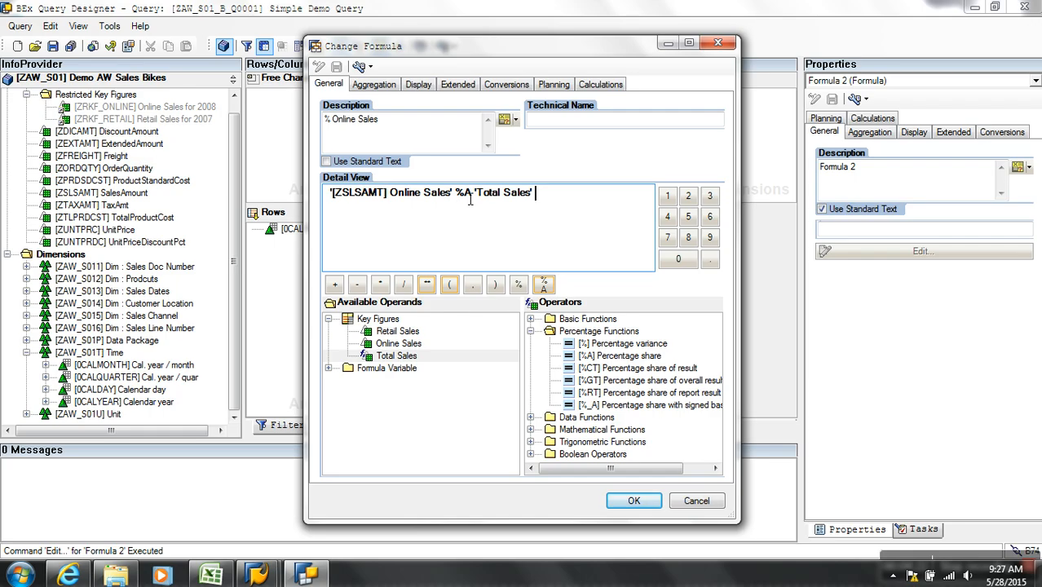
pyautogui.click(627, 501)
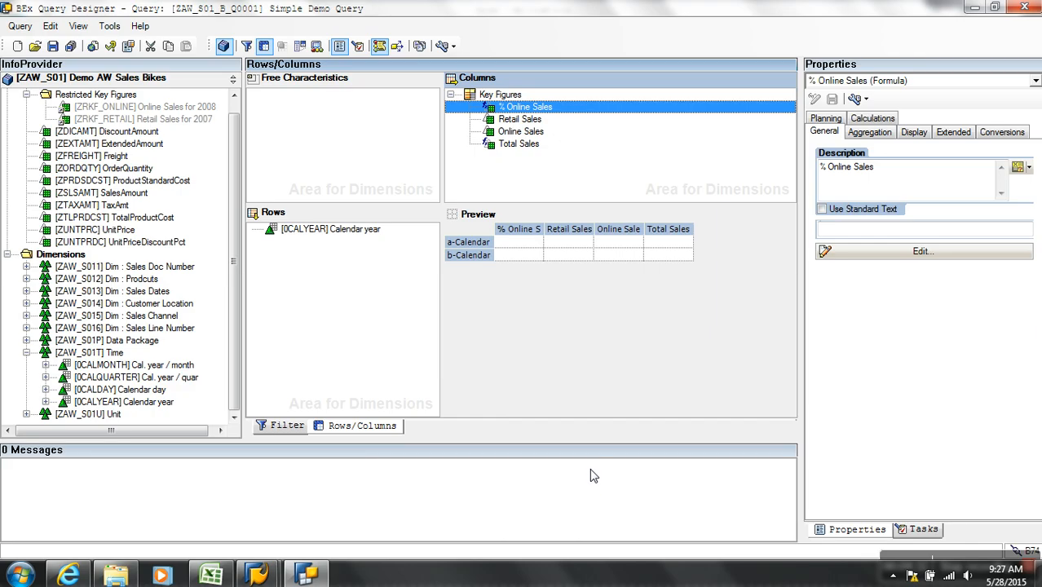
pyautogui.moveTo(525, 108); pyautogui.dragTo(524, 145)
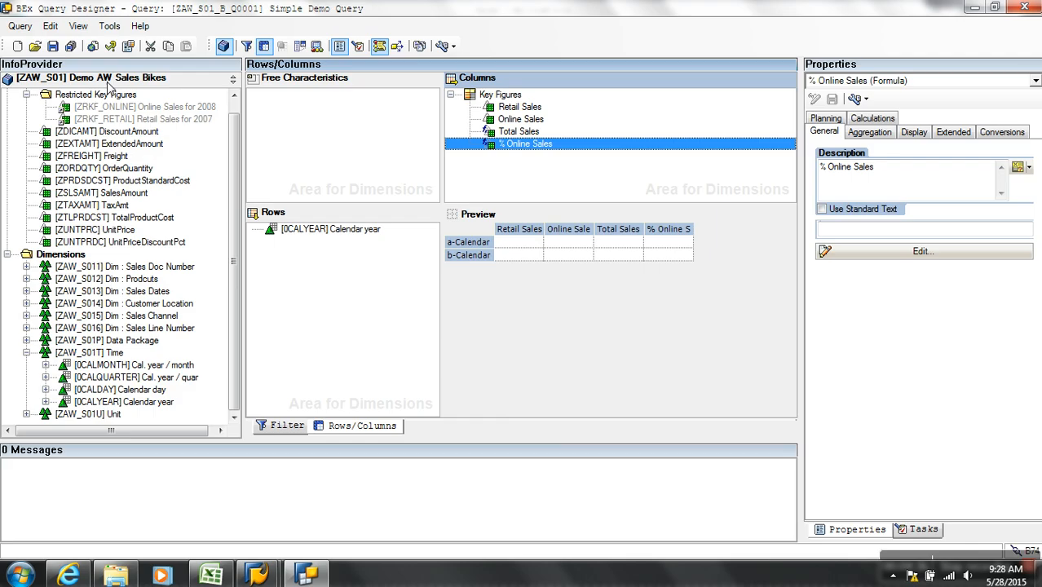
# Save the query, switch to Internet Explorer, and refresh the Simple Demo Query report to view the % Online Sales column
pyautogui.click(53, 46)
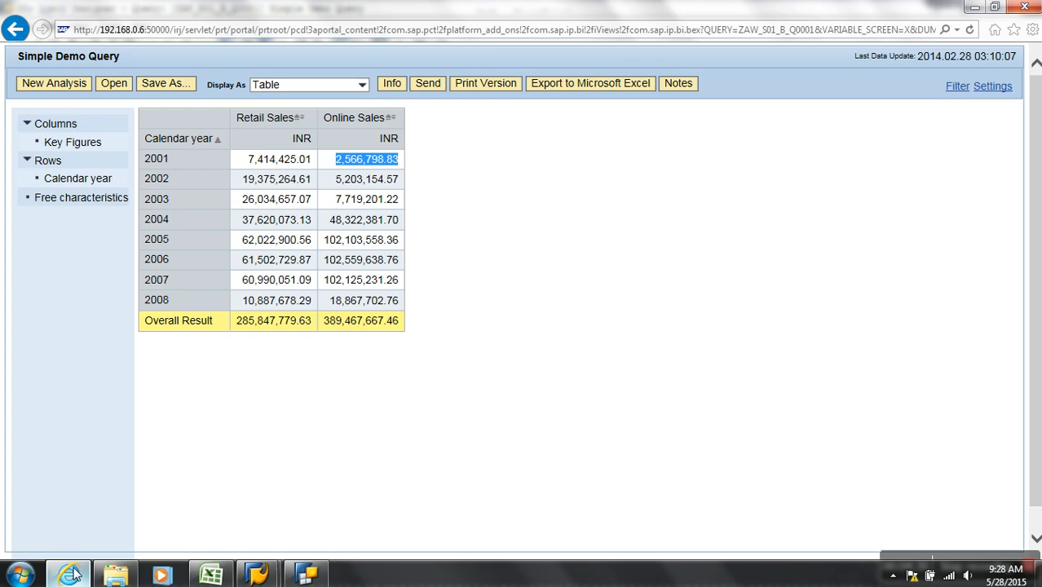
pyautogui.click(69, 575)
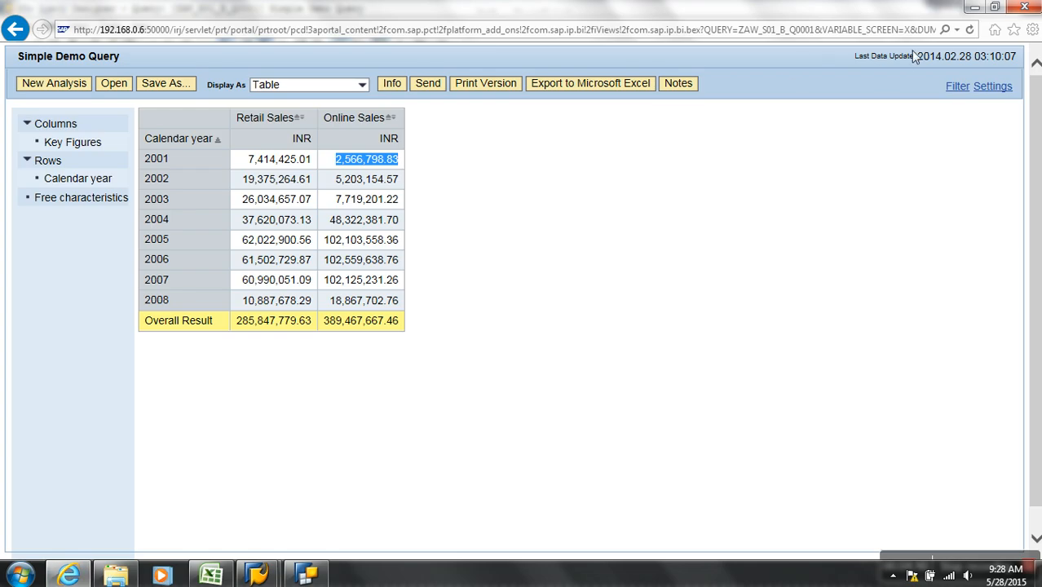
pyautogui.click(969, 29)
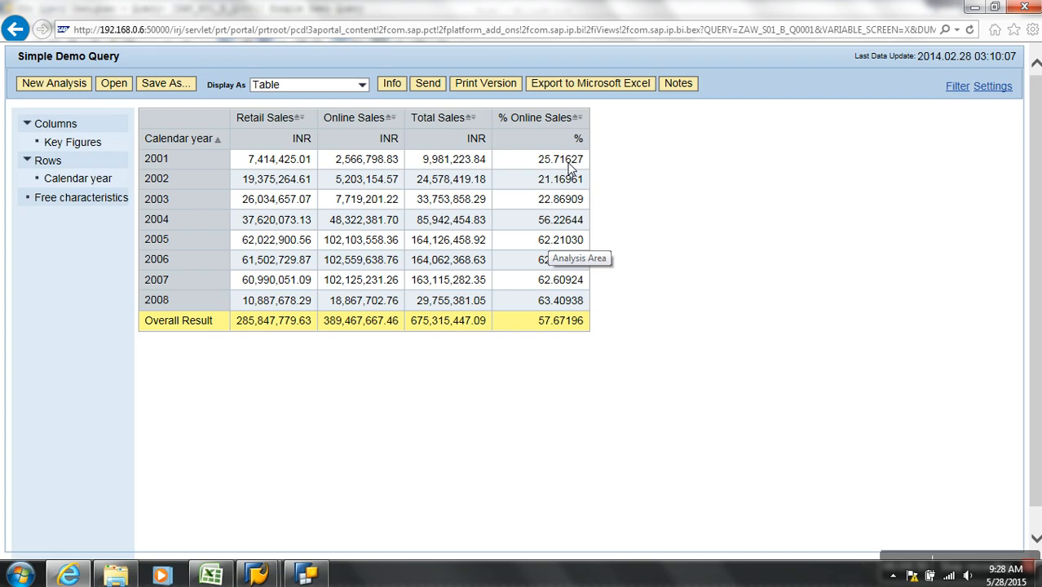
# Switch back to BEx Query Designer and set the number of decimal places of the % Online Sales formula to 0.00
pyautogui.click(305, 576)
pyautogui.click(530, 147)
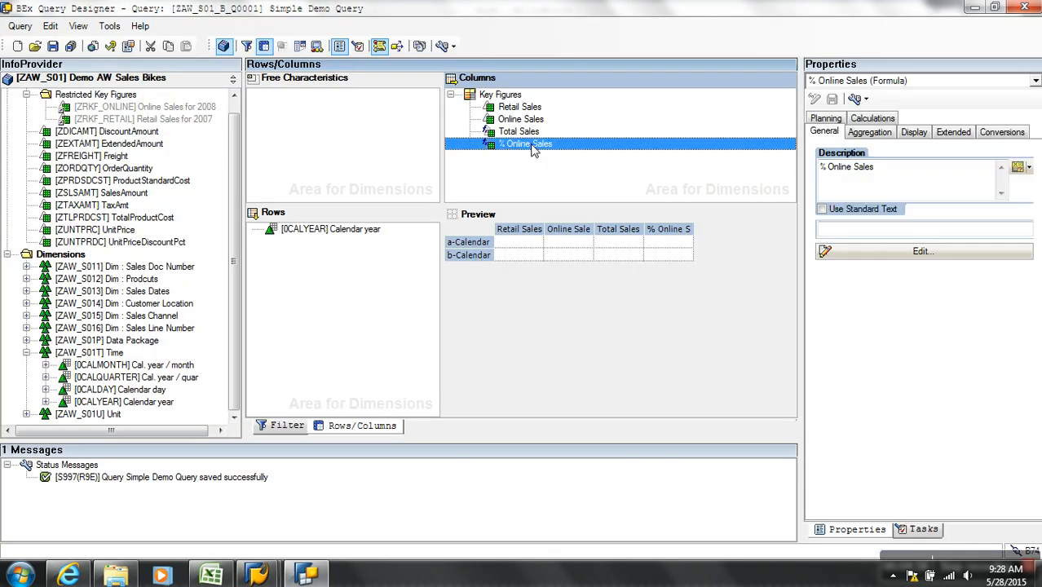
pyautogui.click(913, 133)
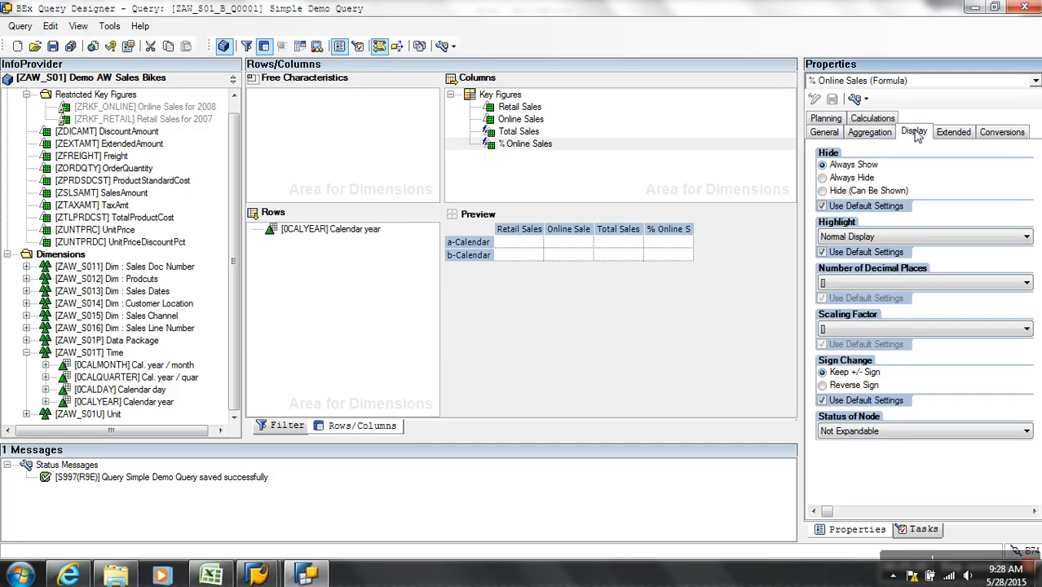
pyautogui.click(886, 283)
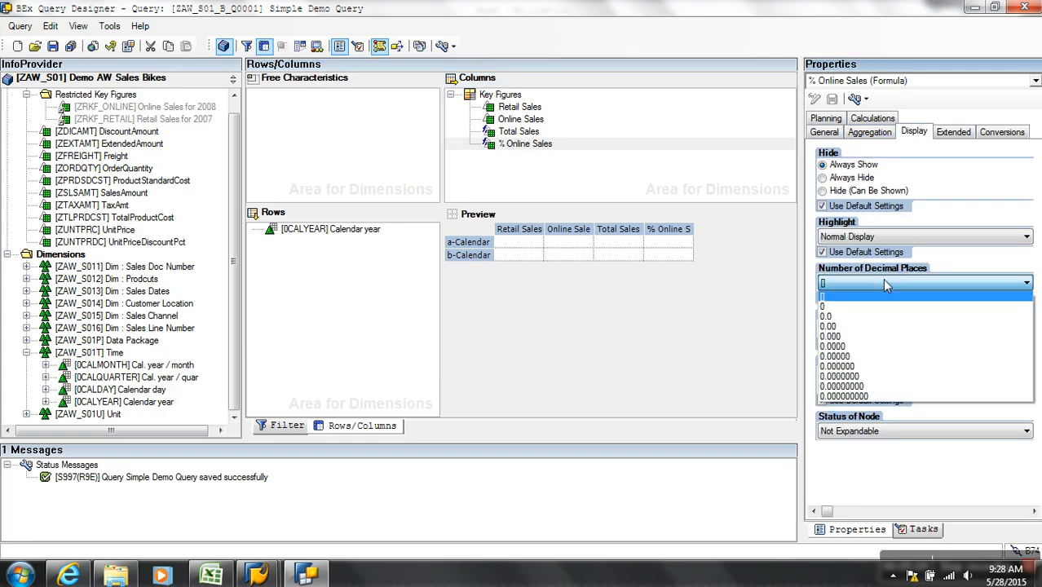
pyautogui.click(845, 326)
# Save the query and refresh the report in Internet Explorer to check the decimal places of % Online Sales
pyautogui.click(52, 46)
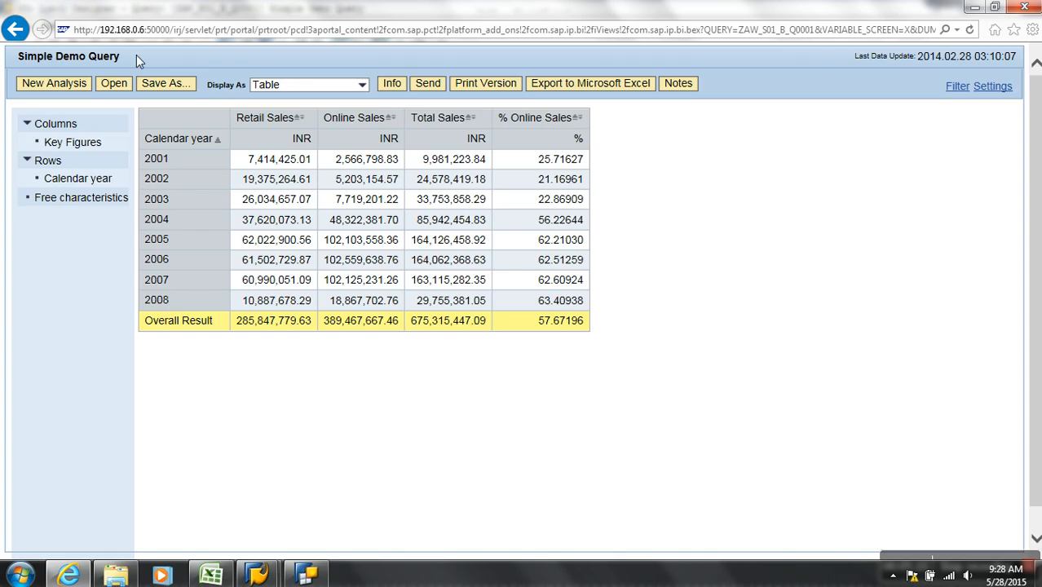
pyautogui.click(970, 30)
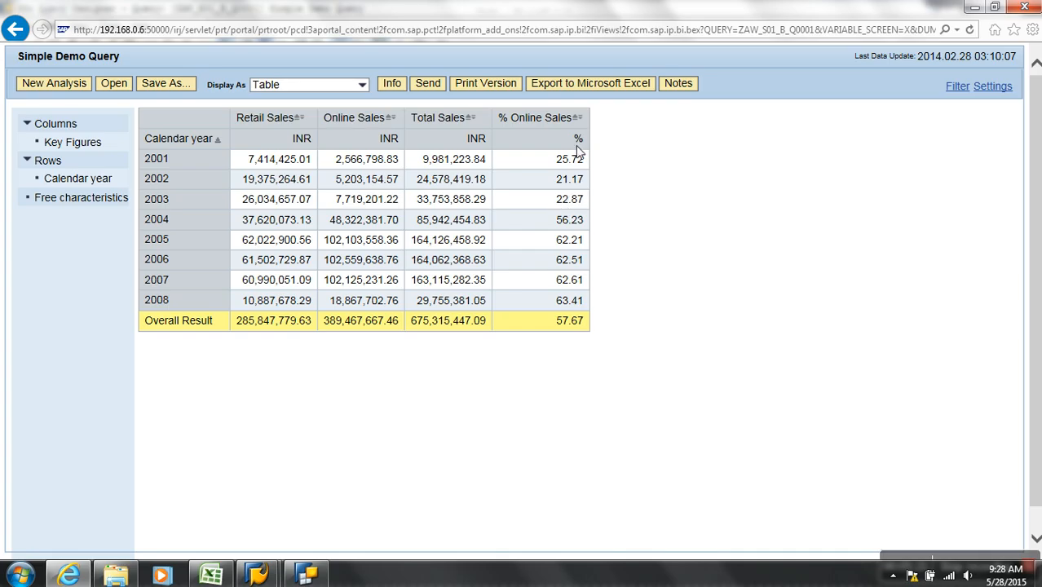
# Switch back to BEx Query Designer and open the display options of Simple Demo Query
pyautogui.click(306, 575)
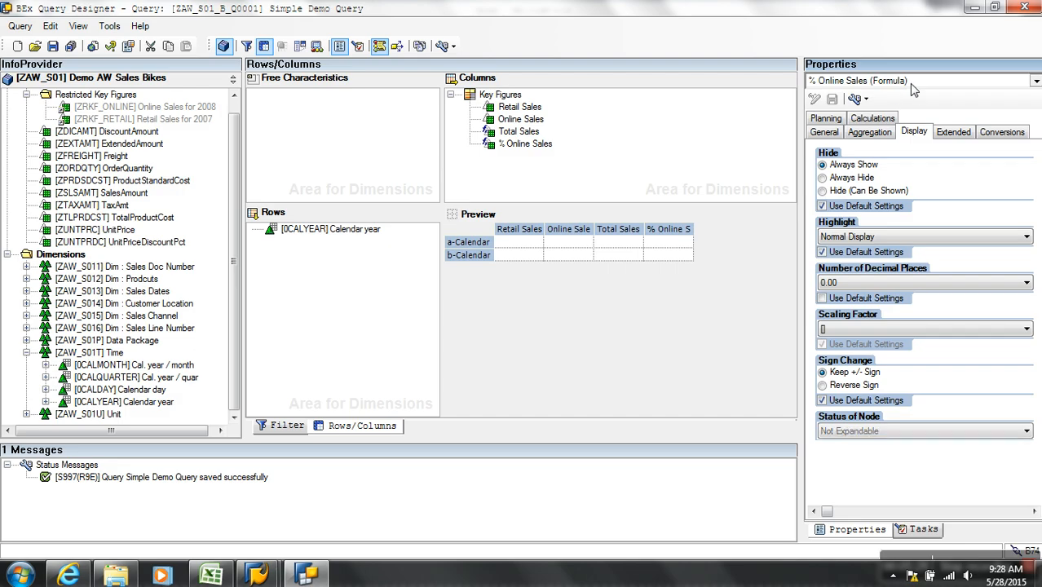
pyautogui.click(901, 82)
pyautogui.click(908, 98)
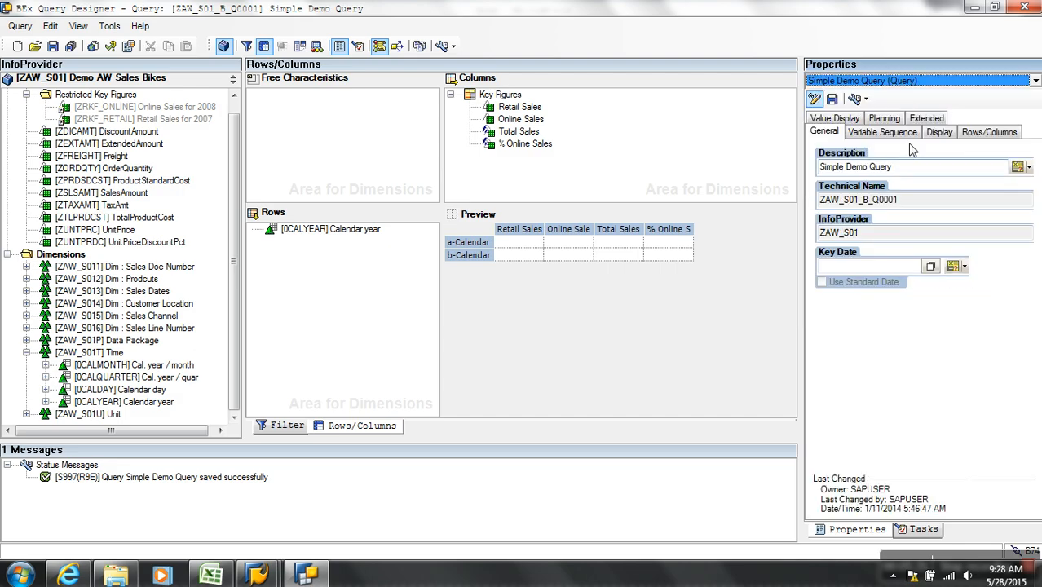
pyautogui.click(941, 135)
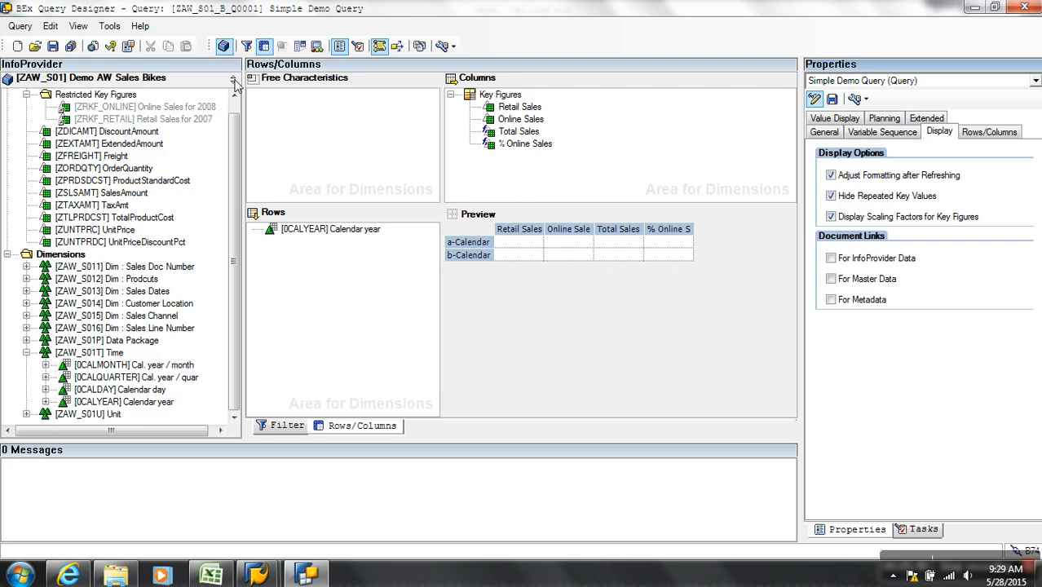
# Save the query again and refresh the Simple Demo Query report in Internet Explorer
pyautogui.click(52, 47)
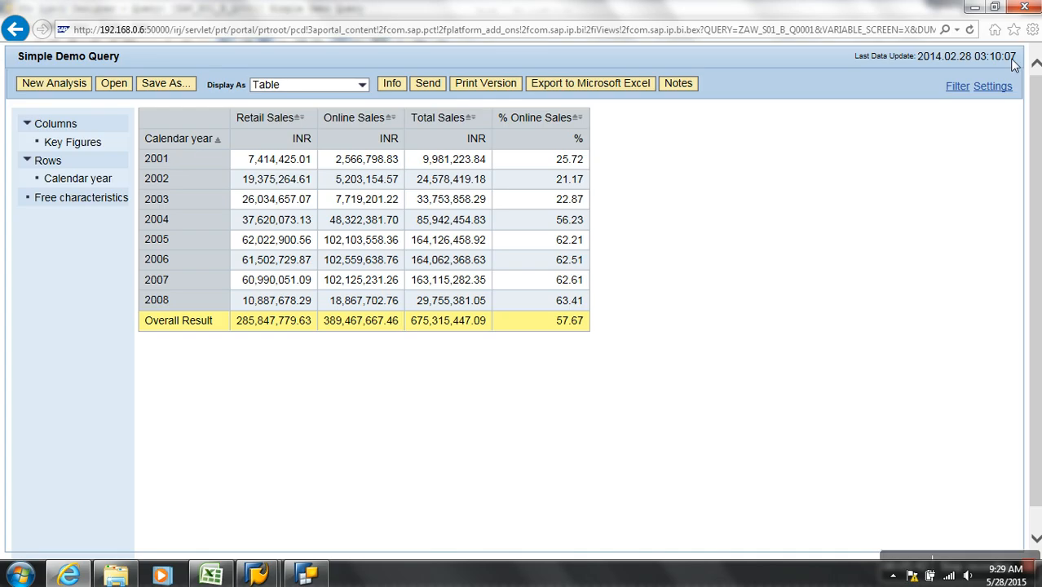
pyautogui.click(969, 30)
# Examine the report's Data Provider settings for data formatting, number format and zero suppression, and close the settings
pyautogui.click(992, 88)
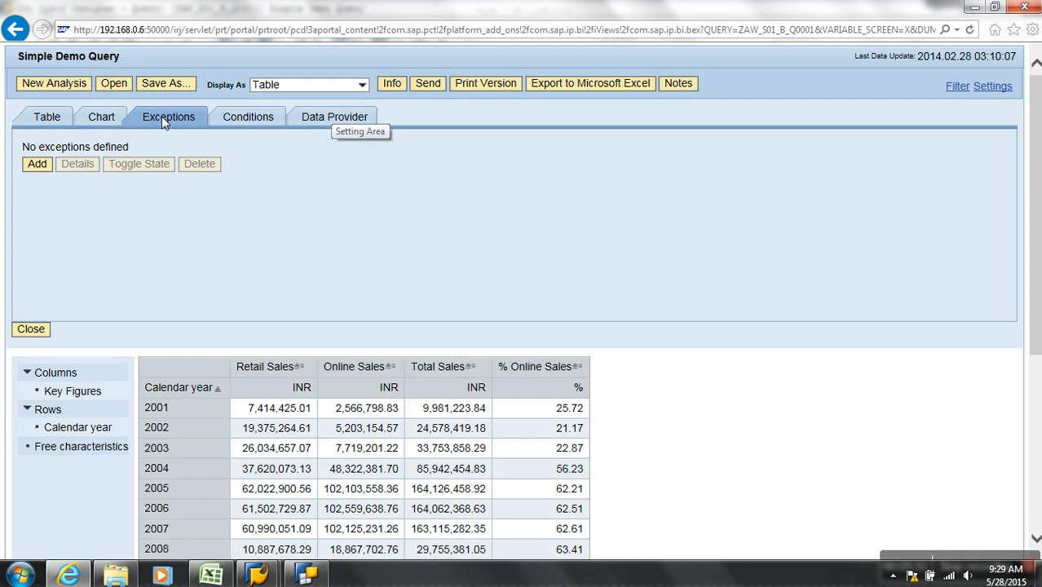
pyautogui.click(306, 119)
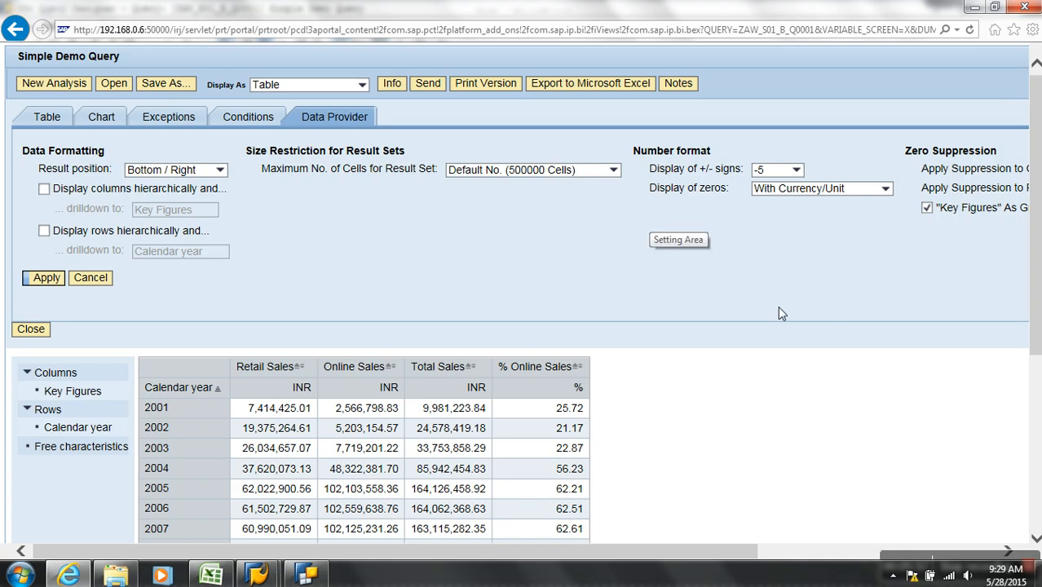
pyautogui.moveTo(663, 551); pyautogui.dragTo(640, 530)
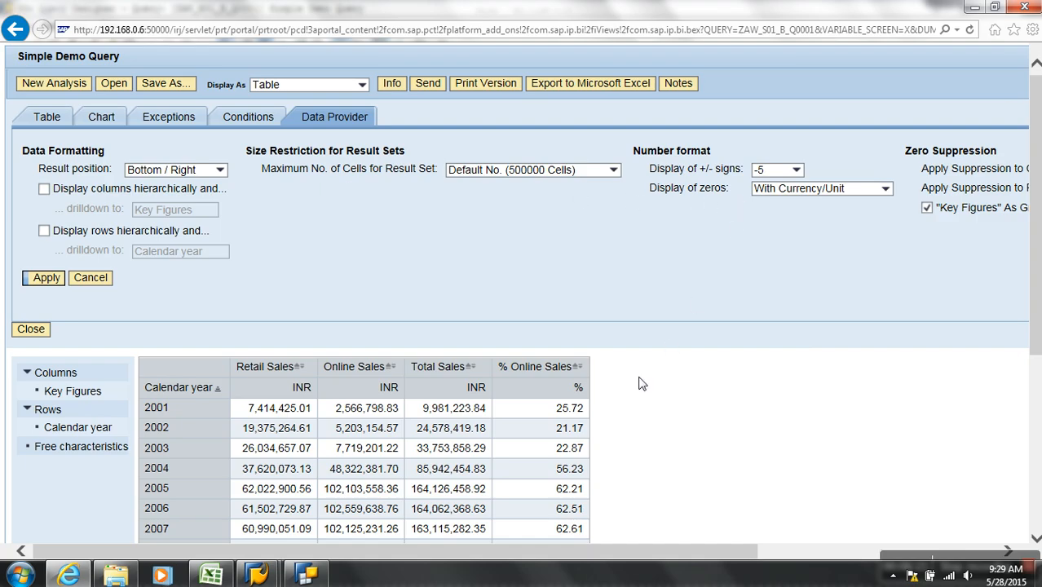
pyautogui.moveTo(439, 547); pyautogui.dragTo(675, 559)
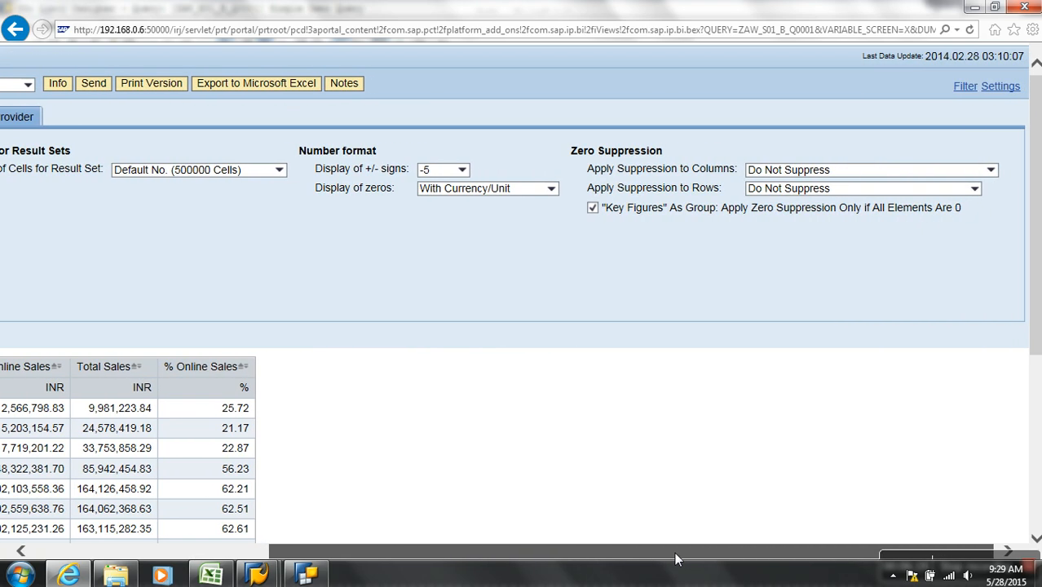
pyautogui.moveTo(675, 559); pyautogui.dragTo(468, 546)
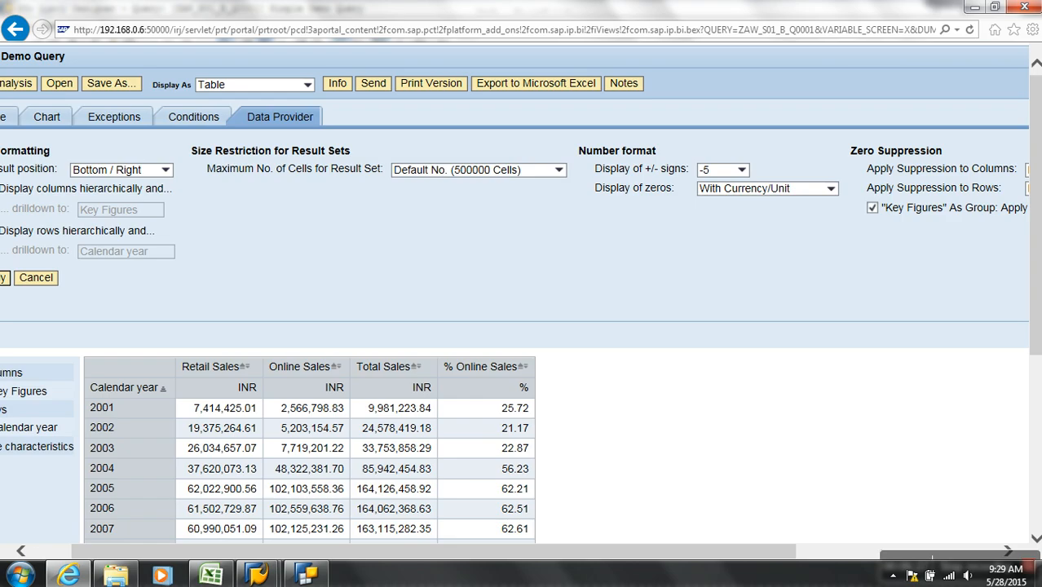
pyautogui.click(33, 552)
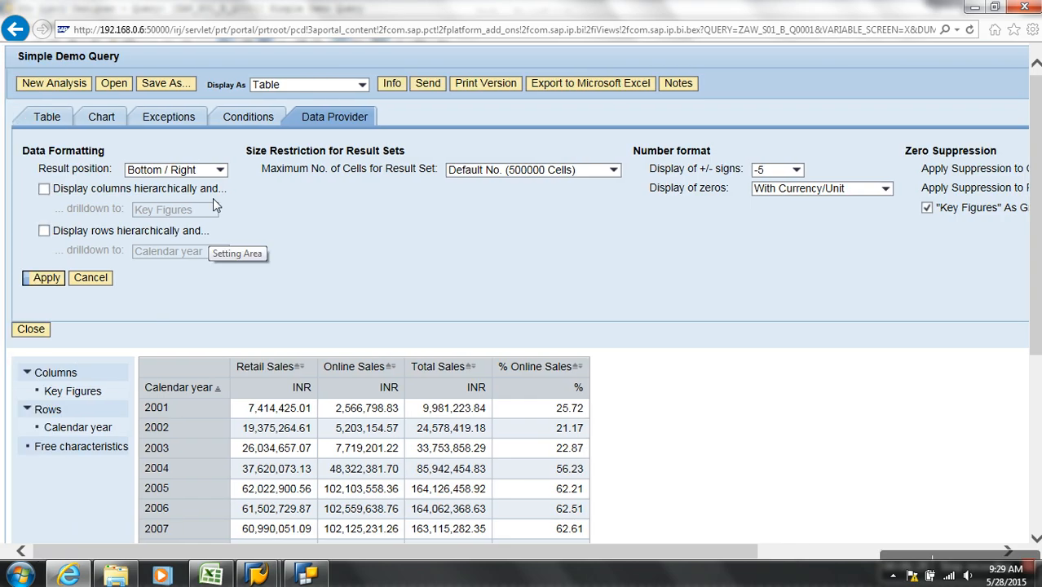
pyautogui.click(25, 331)
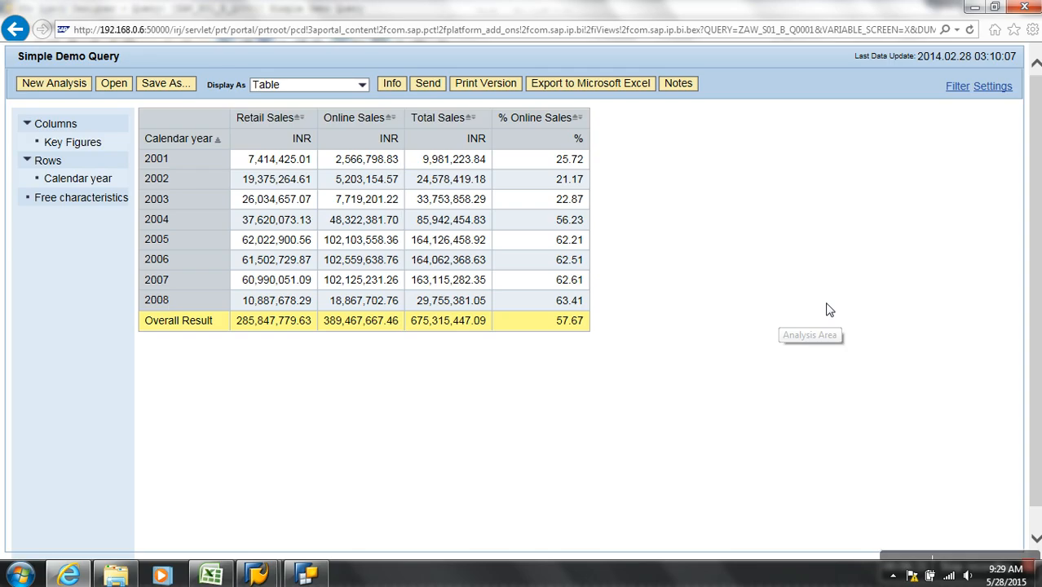
# Look through the Calculations and Translations options available for the % Online Sales column
pyautogui.rightClick(530, 121)
pyautogui.moveTo(592, 251)
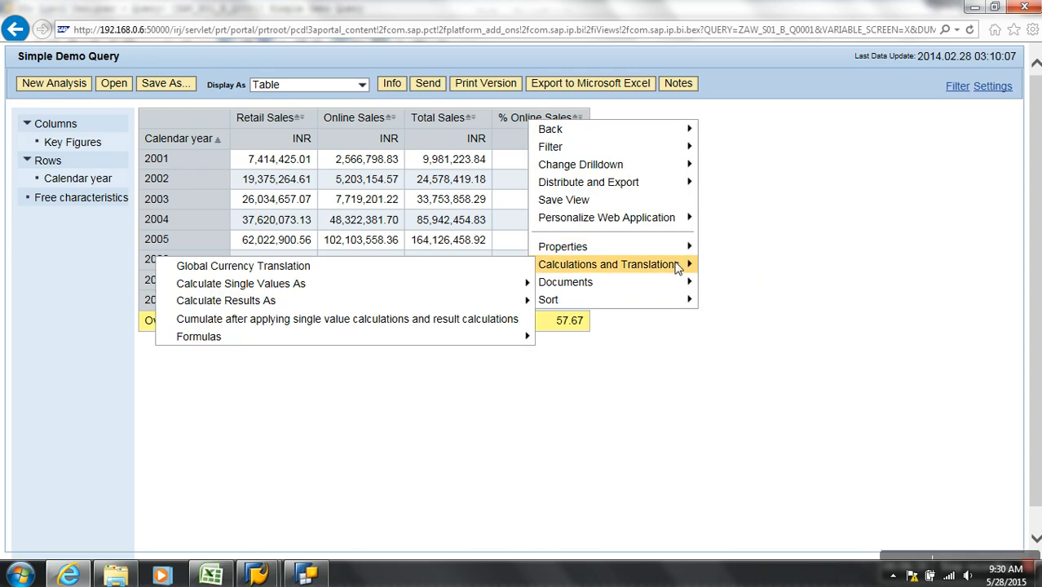
pyautogui.click(462, 165)
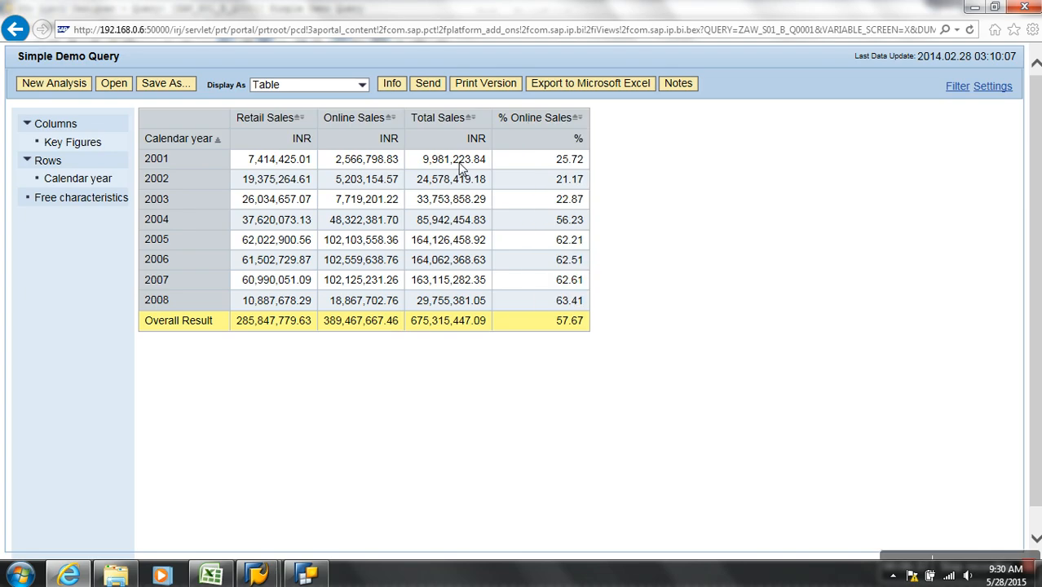
# Set the scaling factor of all data cells in the Simple Demo Query report to 1
pyautogui.rightClick(461, 165)
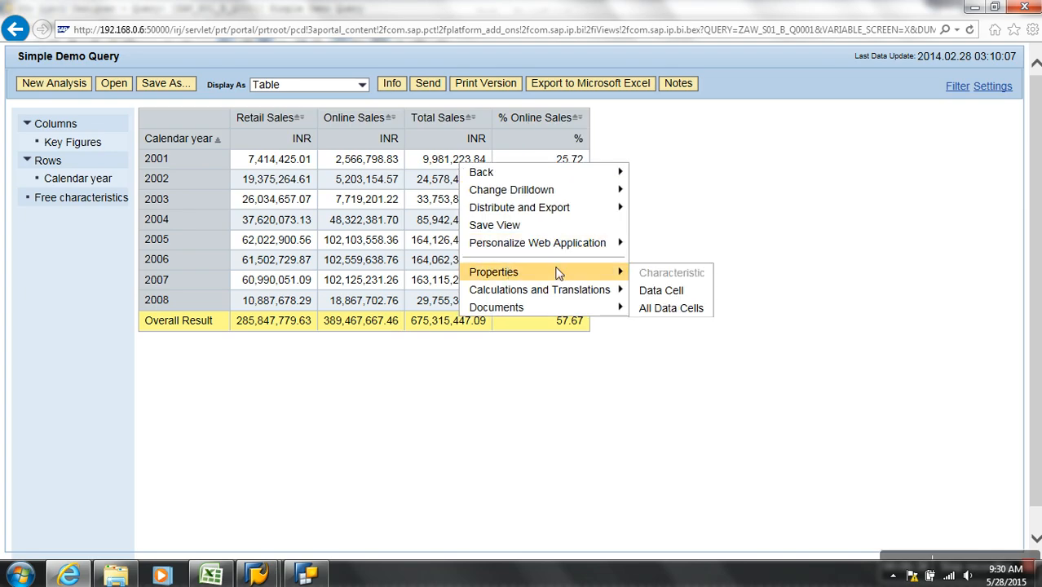
pyautogui.click(677, 308)
pyautogui.click(390, 203)
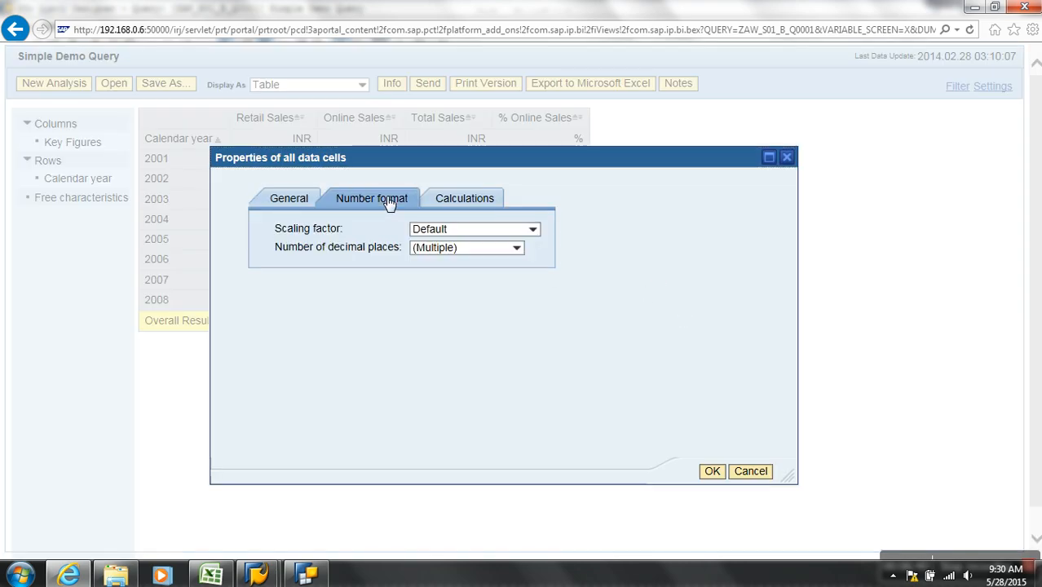
pyautogui.click(436, 229)
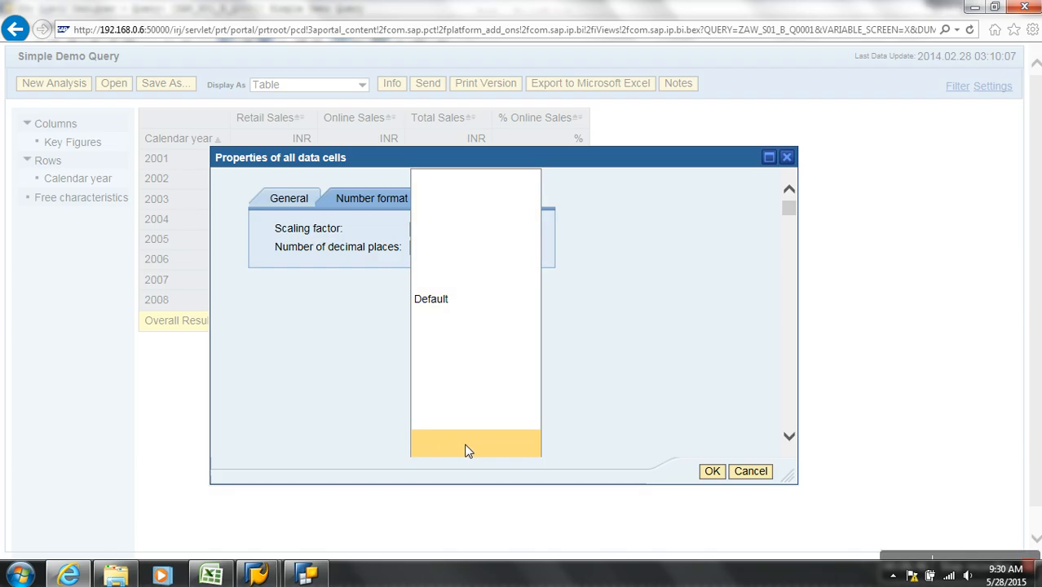
pyautogui.click(466, 445)
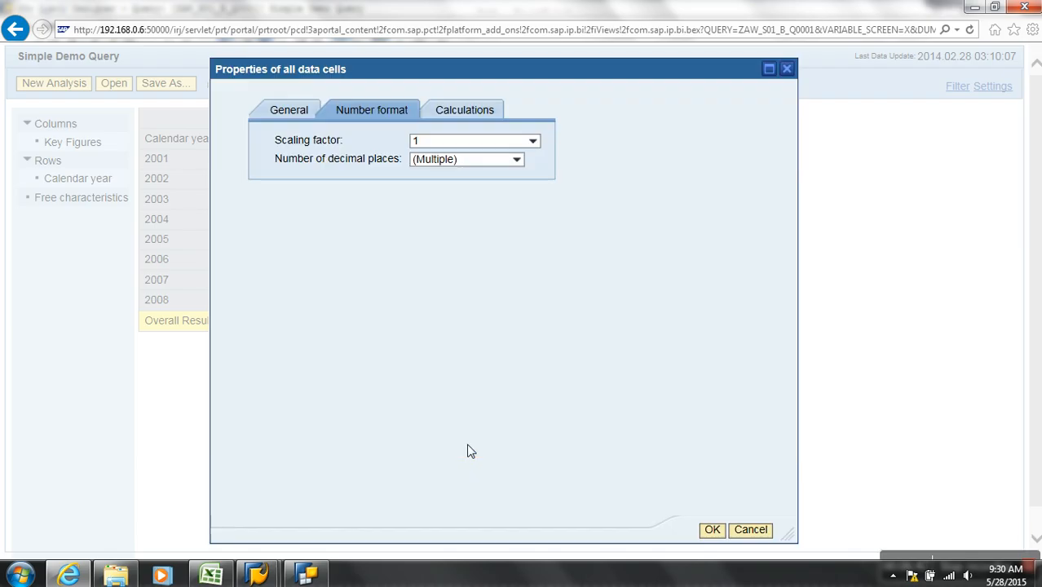
pyautogui.click(712, 530)
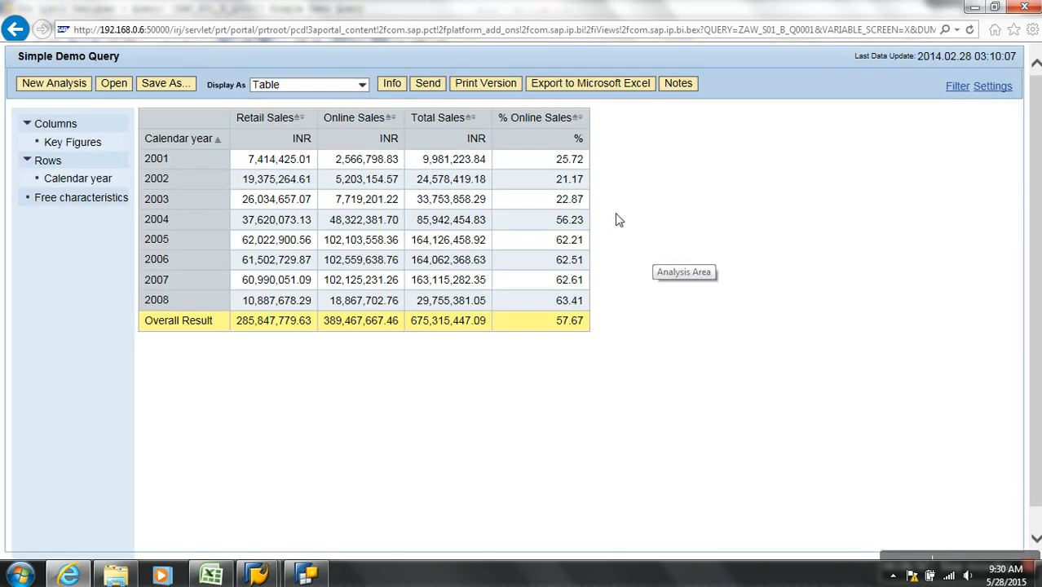
# Set the scaling factor of all data cells to 100 in their number format properties
pyautogui.rightClick(550, 137)
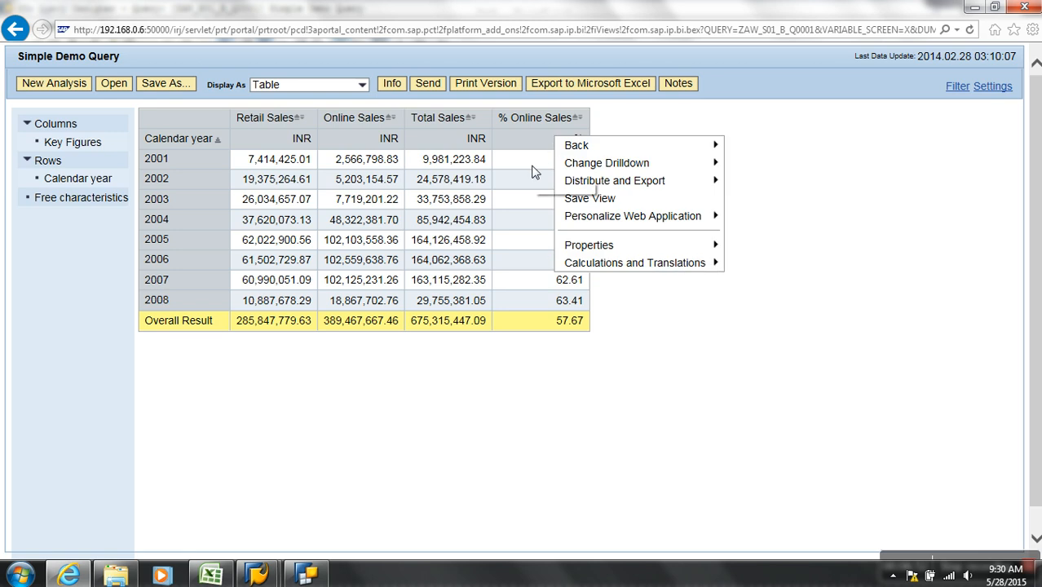
pyautogui.rightClick(532, 166)
pyautogui.moveTo(570, 247)
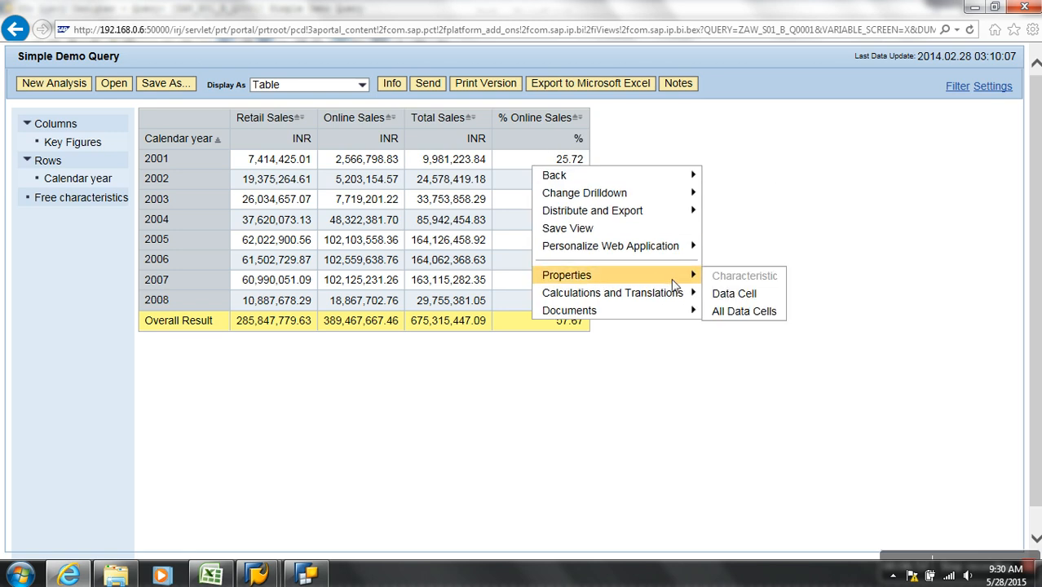
pyautogui.moveTo(692, 279)
pyautogui.click(734, 311)
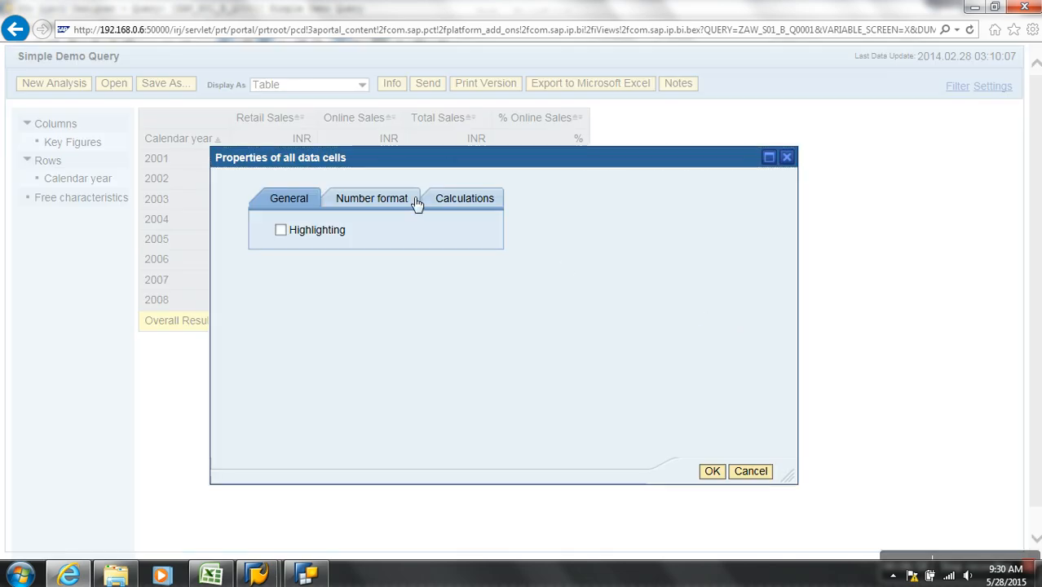
pyautogui.click(390, 204)
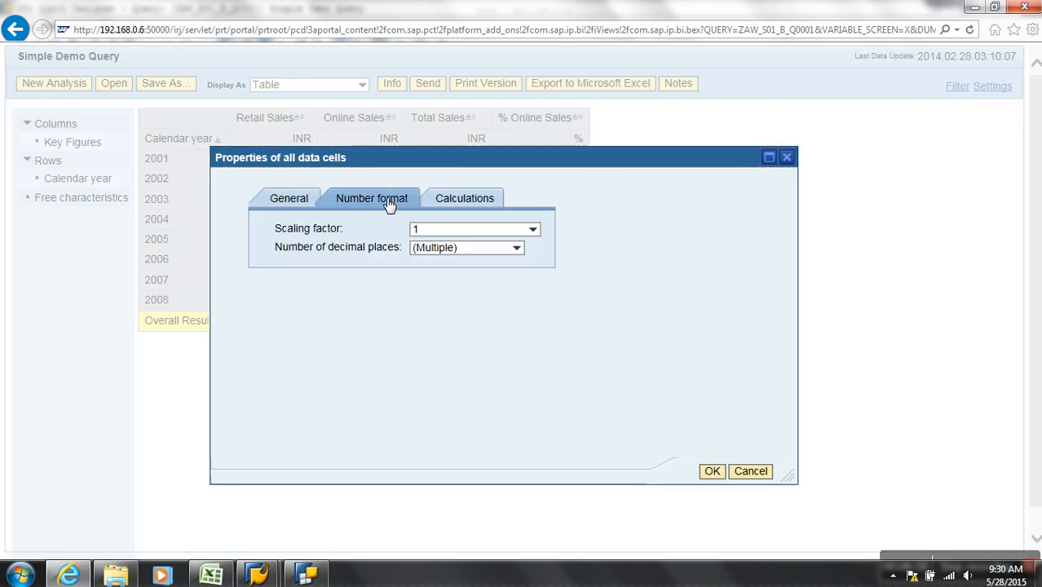
pyautogui.click(490, 229)
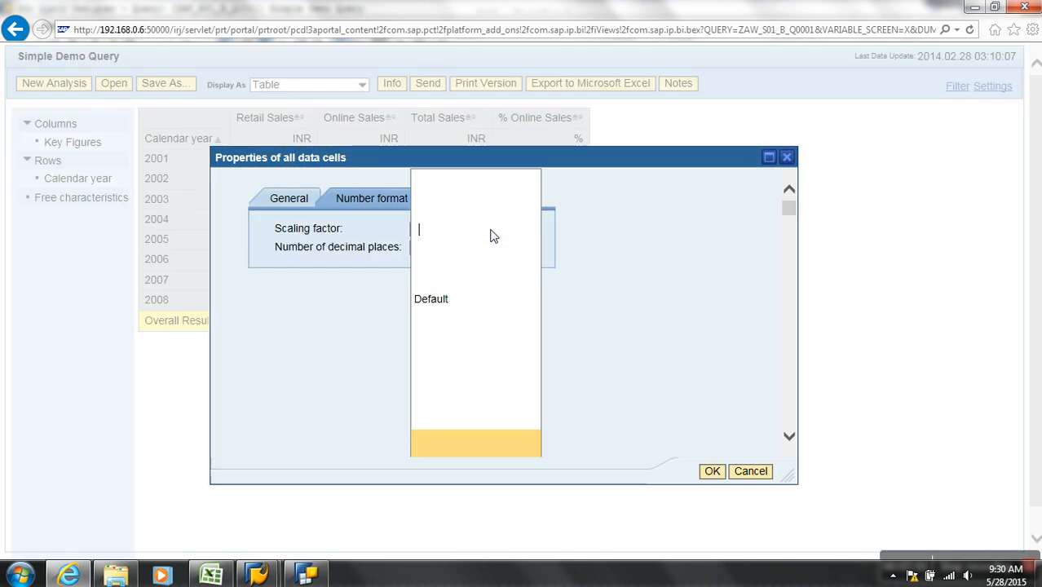
pyautogui.click(788, 383)
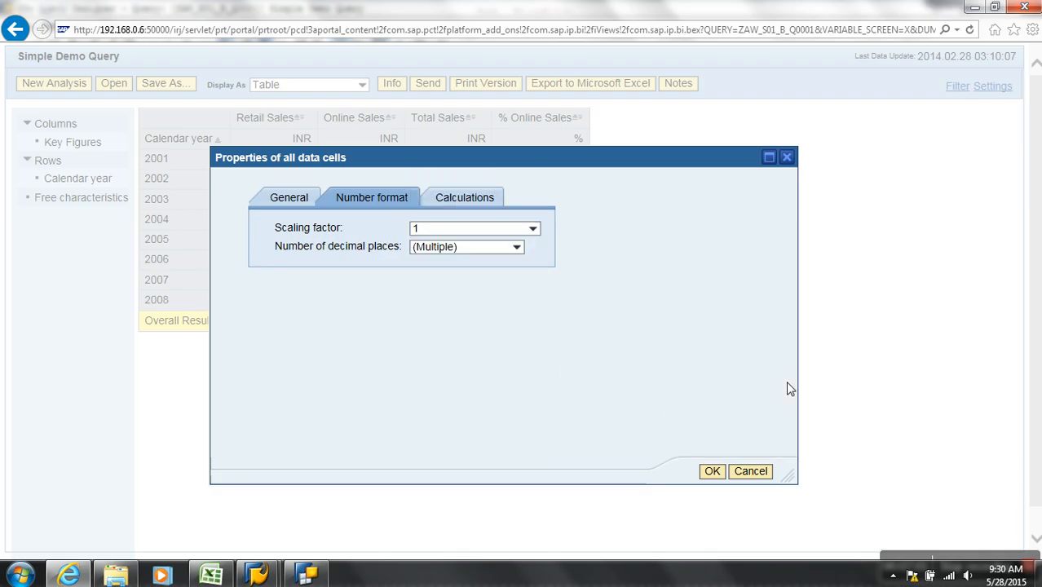
pyautogui.click(533, 228)
pyautogui.scroll(-2, 532, 290)
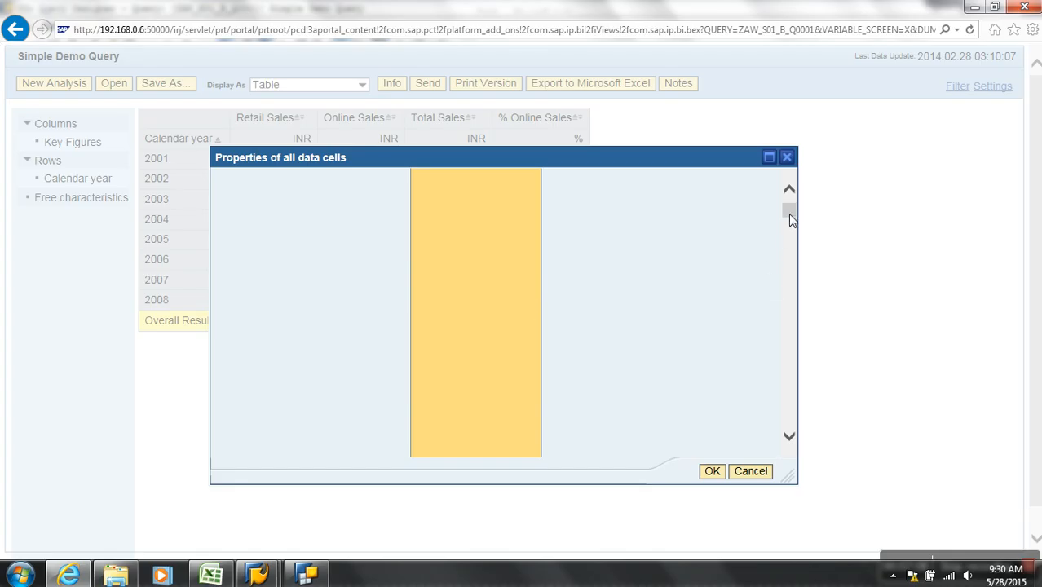
pyautogui.moveTo(787, 213); pyautogui.dragTo(781, 333)
pyautogui.moveTo(775, 293); pyautogui.dragTo(791, 187)
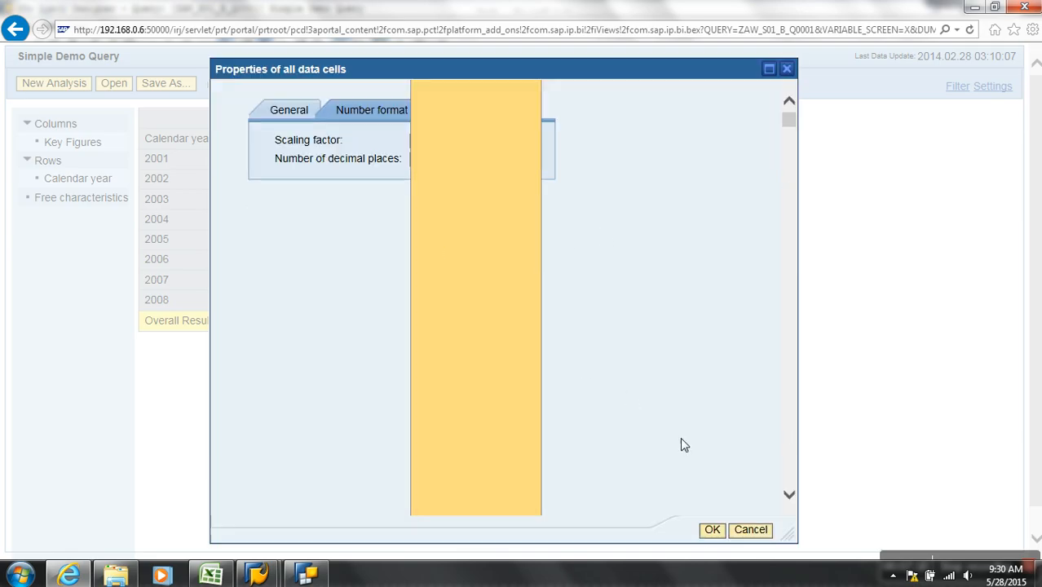
pyautogui.click(703, 528)
# Look at the number format and calculation options for all data cells, cancel, and refresh the report to discard the scaling
pyautogui.rightClick(530, 217)
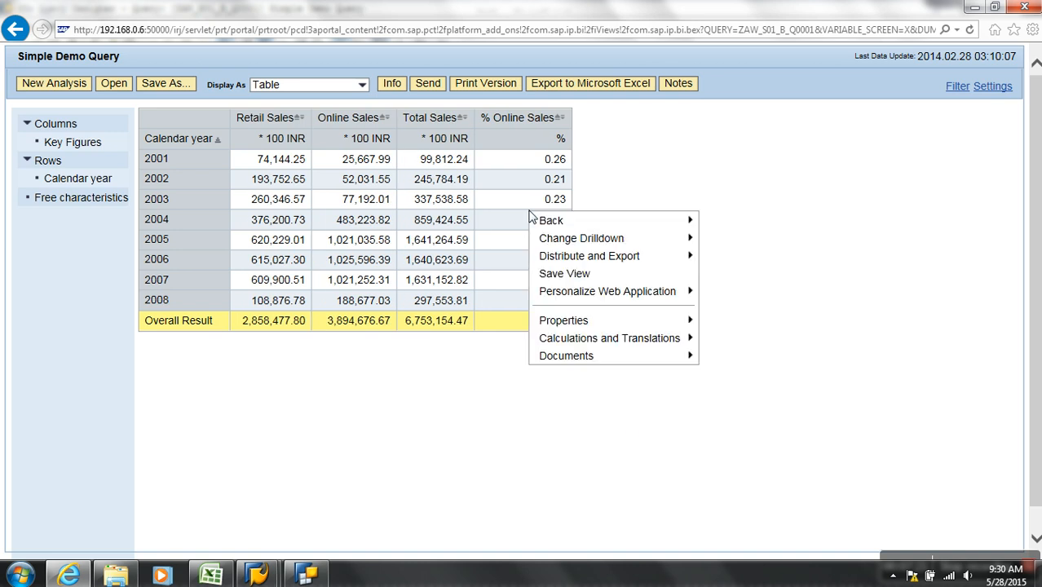
pyautogui.moveTo(635, 323)
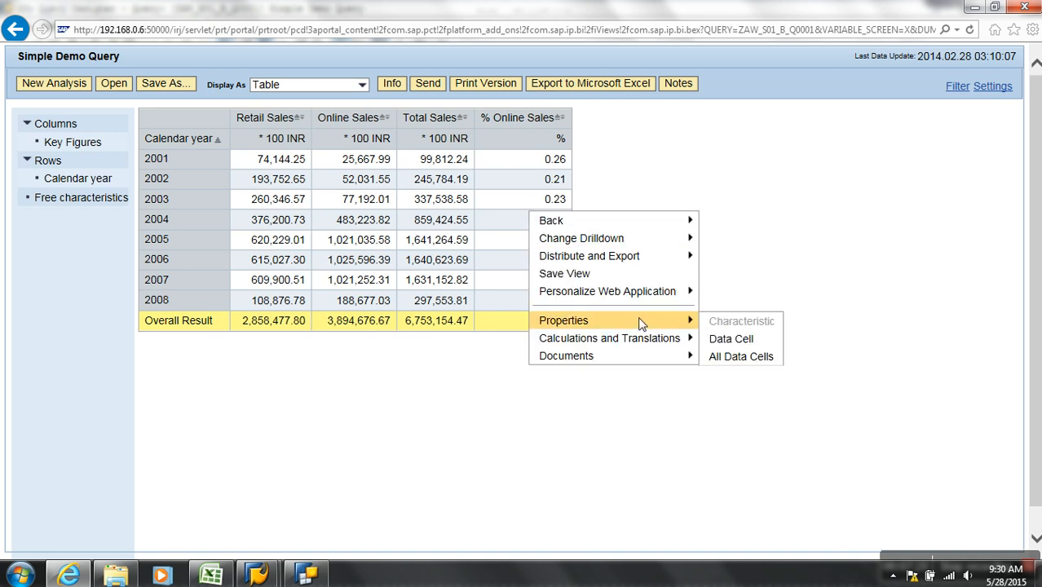
pyautogui.click(738, 358)
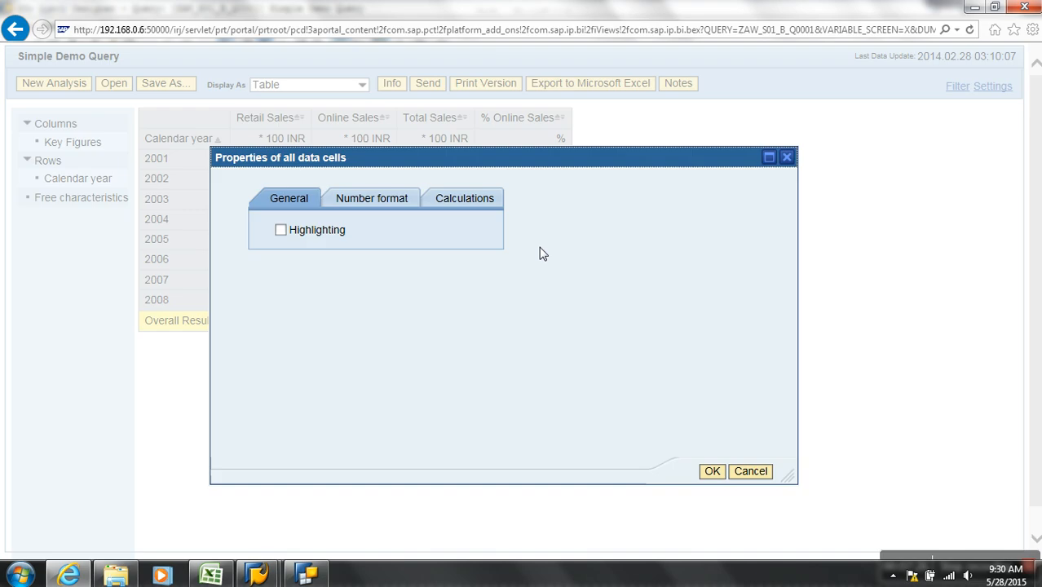
pyautogui.click(403, 208)
pyautogui.click(468, 230)
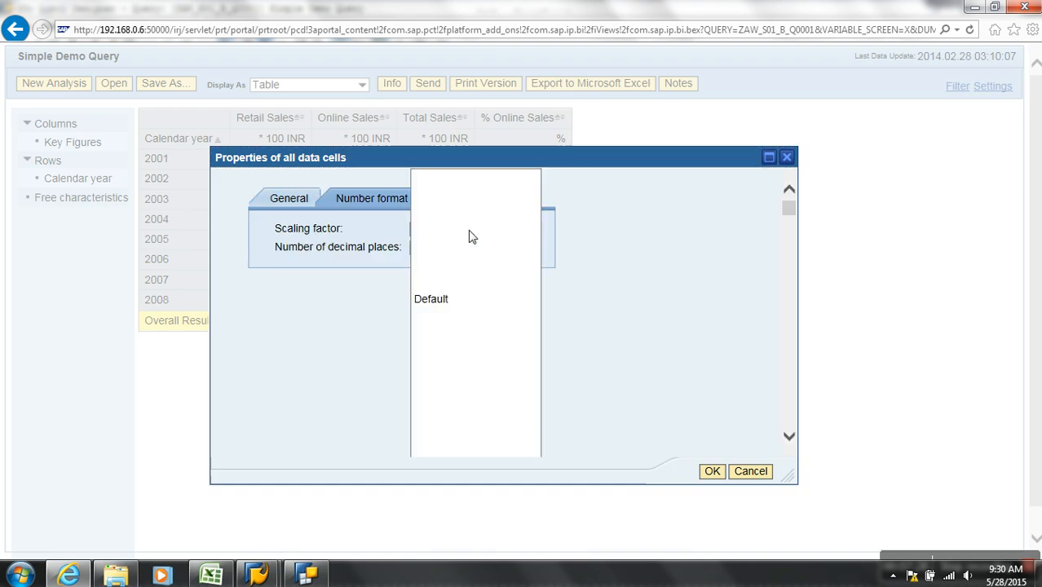
pyautogui.click(438, 298)
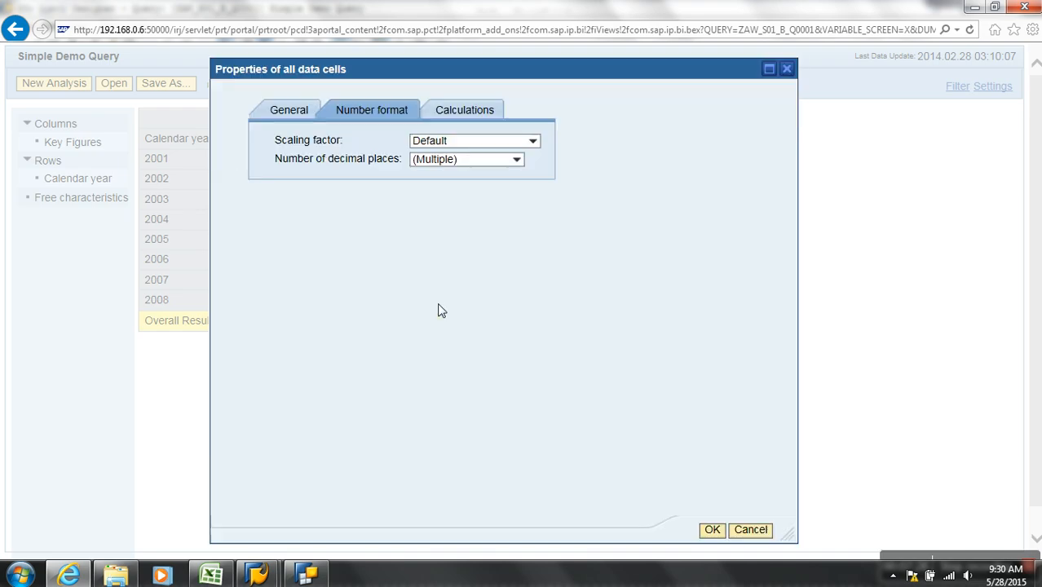
pyautogui.click(464, 110)
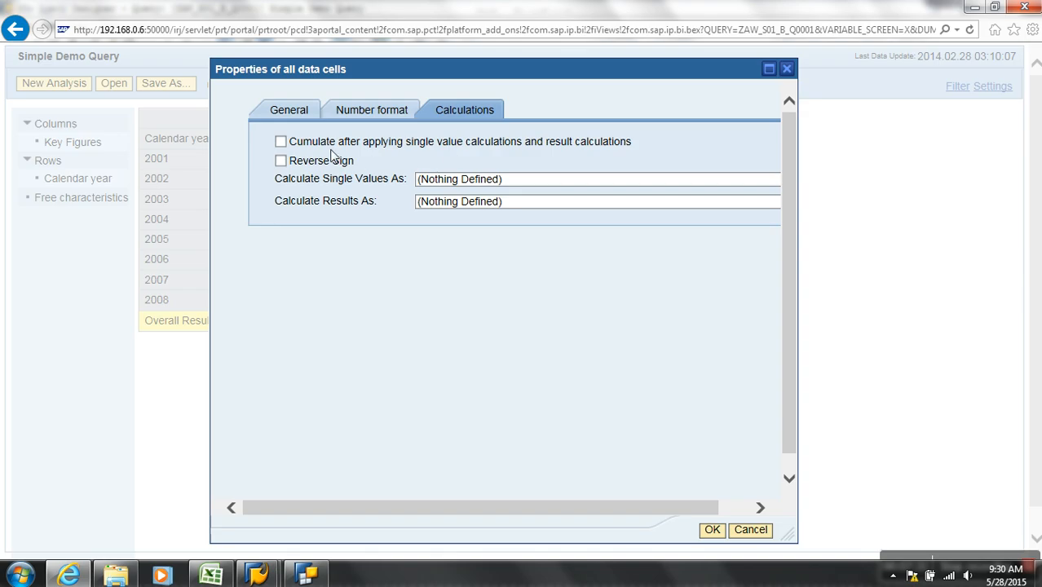
pyautogui.click(765, 529)
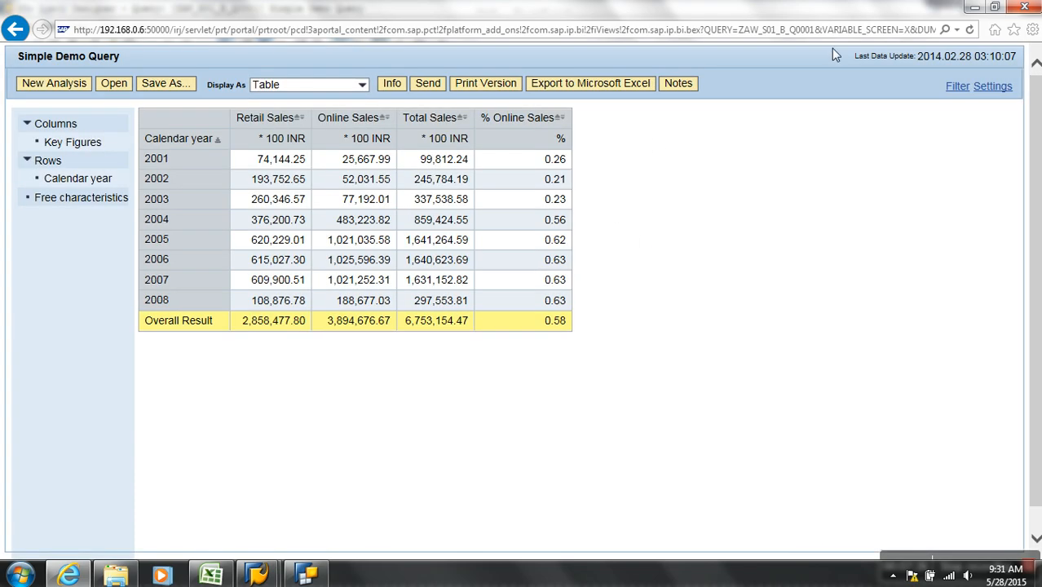
pyautogui.click(968, 30)
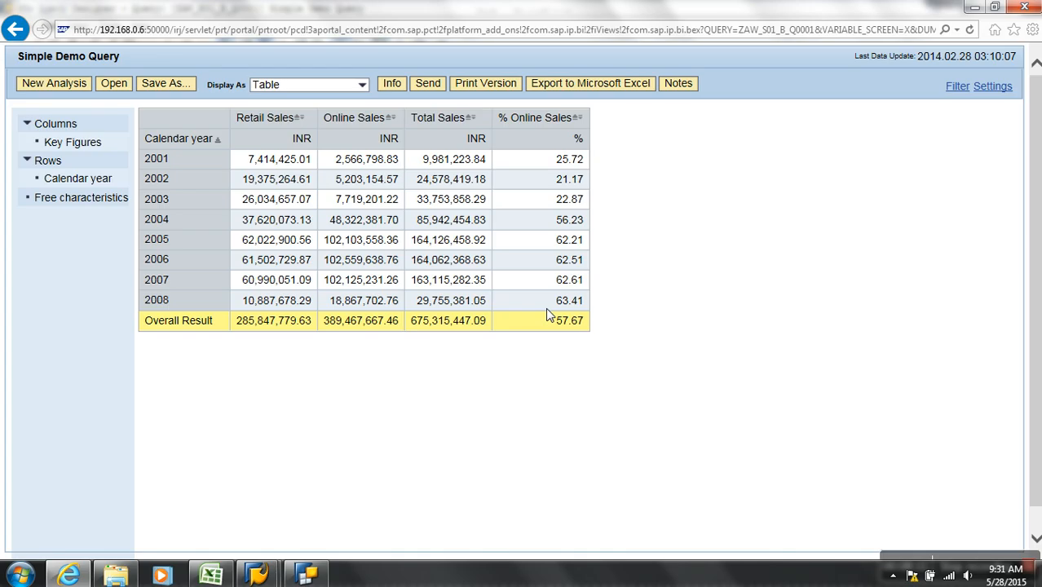
# Switch to BEx Query Designer and add a new formula to the Key Figures structure in the columns
pyautogui.click(306, 574)
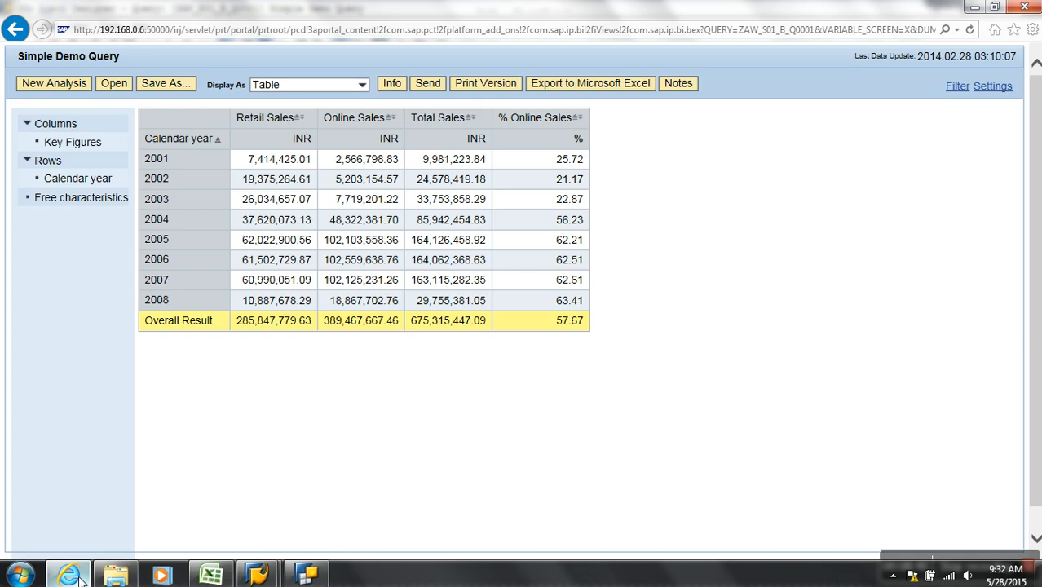
pyautogui.click(68, 574)
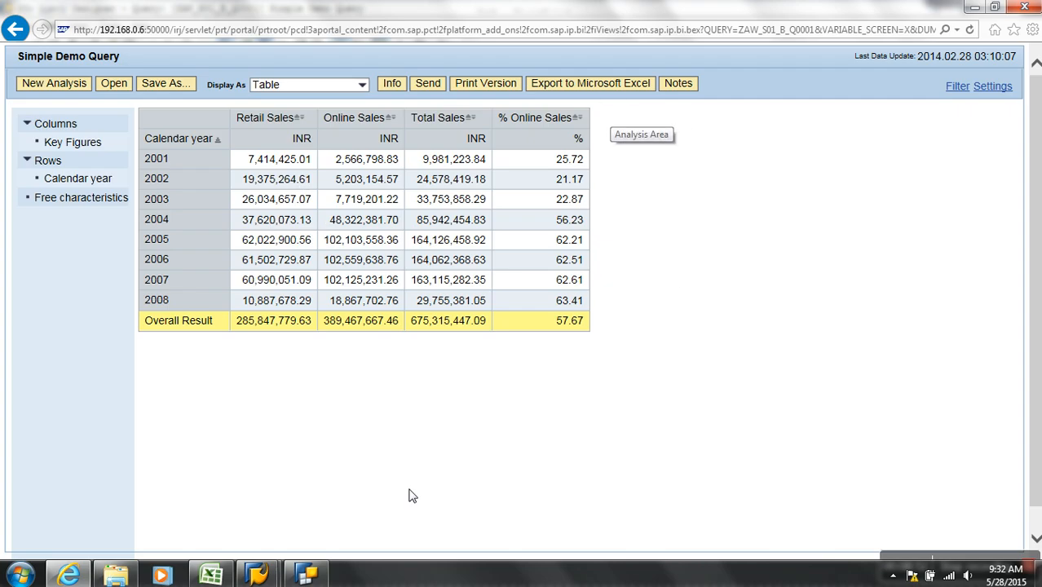
pyautogui.click(308, 575)
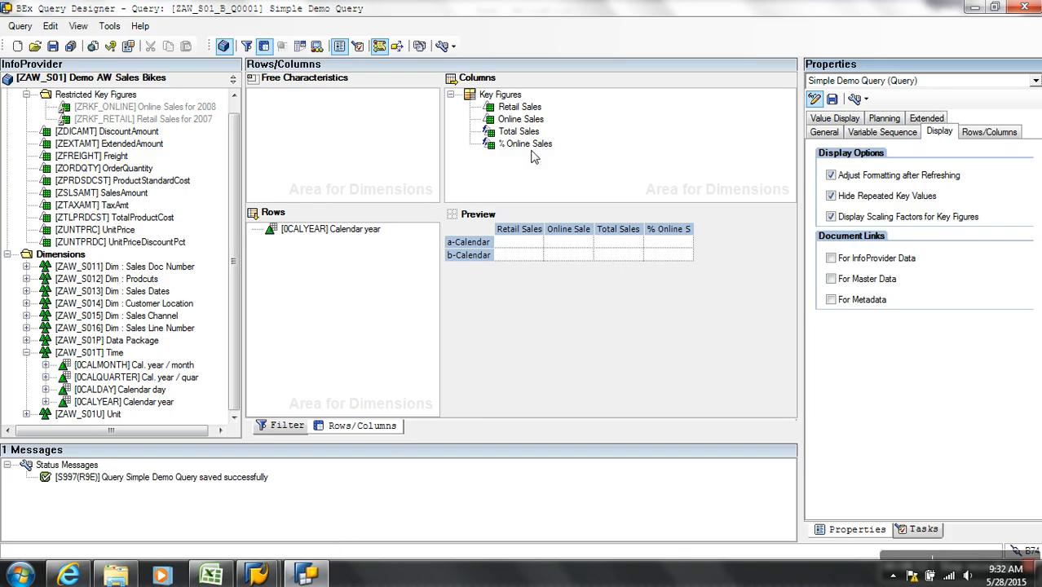
pyautogui.rightClick(511, 96)
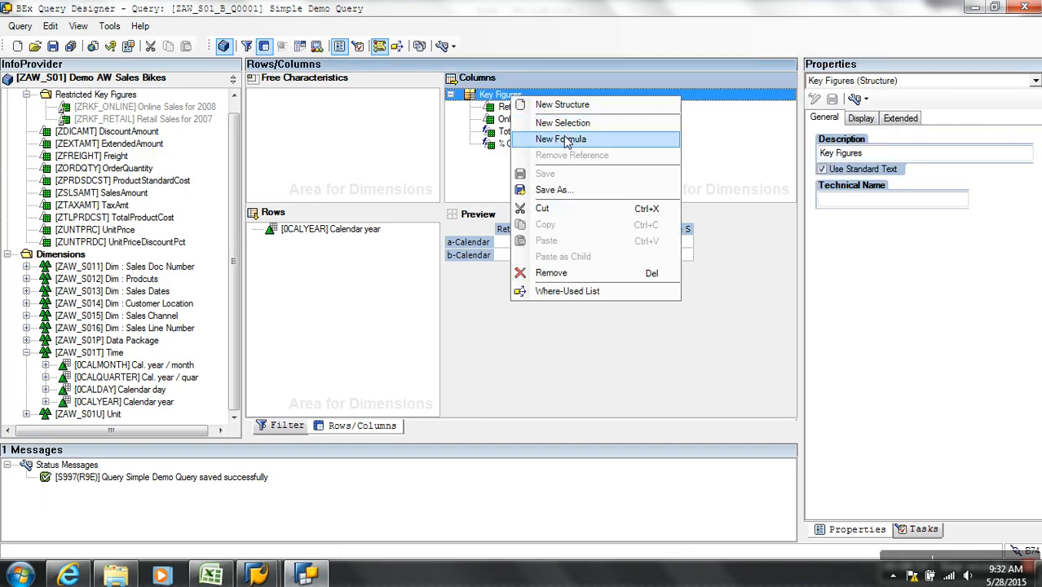
pyautogui.click(562, 139)
# Open the new formula for editing and set its description to "W/o Currency"
pyautogui.rightClick(516, 112)
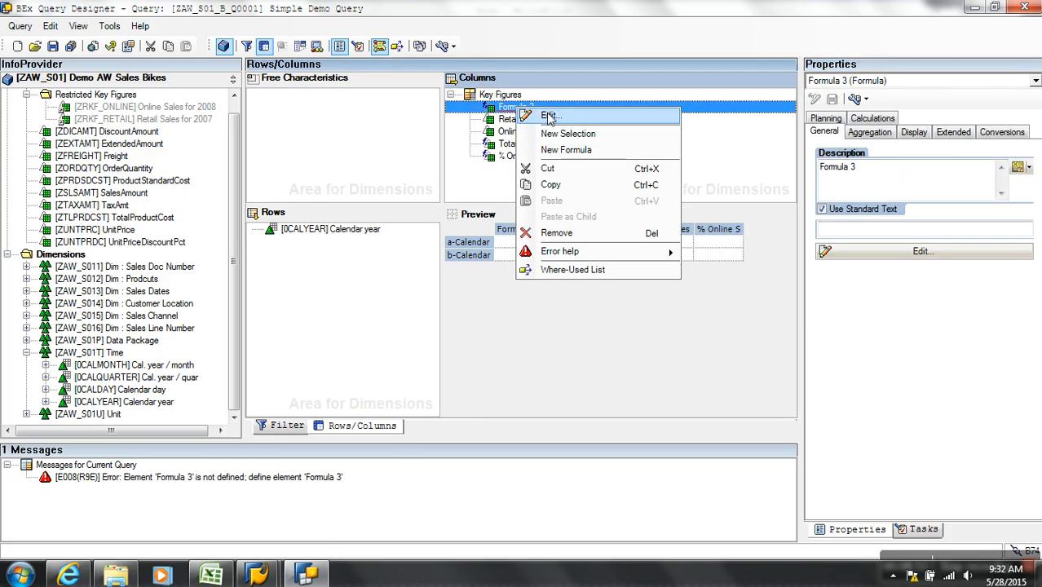
pyautogui.click(548, 116)
pyautogui.moveTo(378, 133); pyautogui.dragTo(298, 122)
pyautogui.write('W')
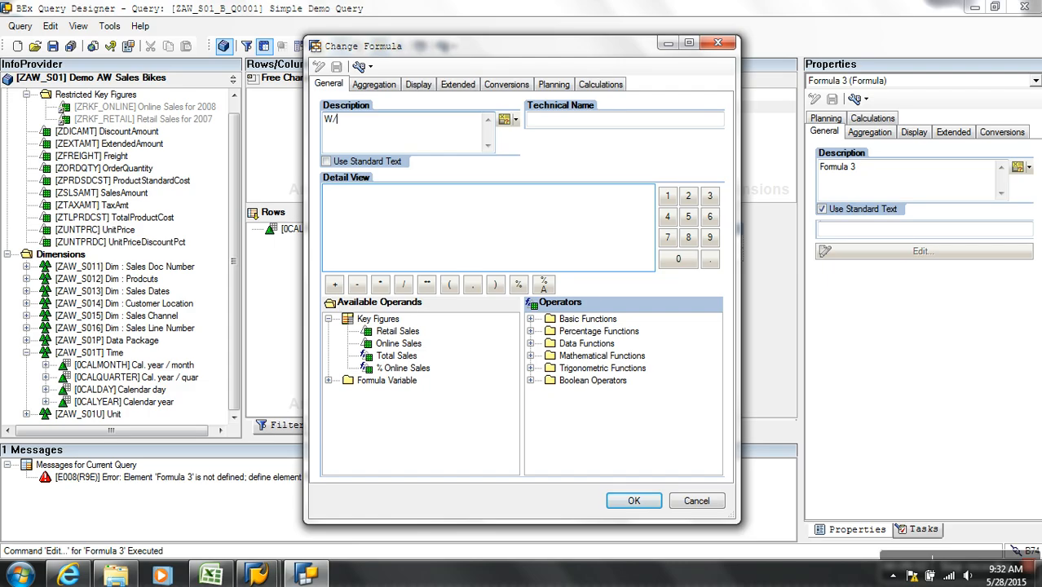
pyautogui.write('/o Currency')
pyautogui.click(441, 219)
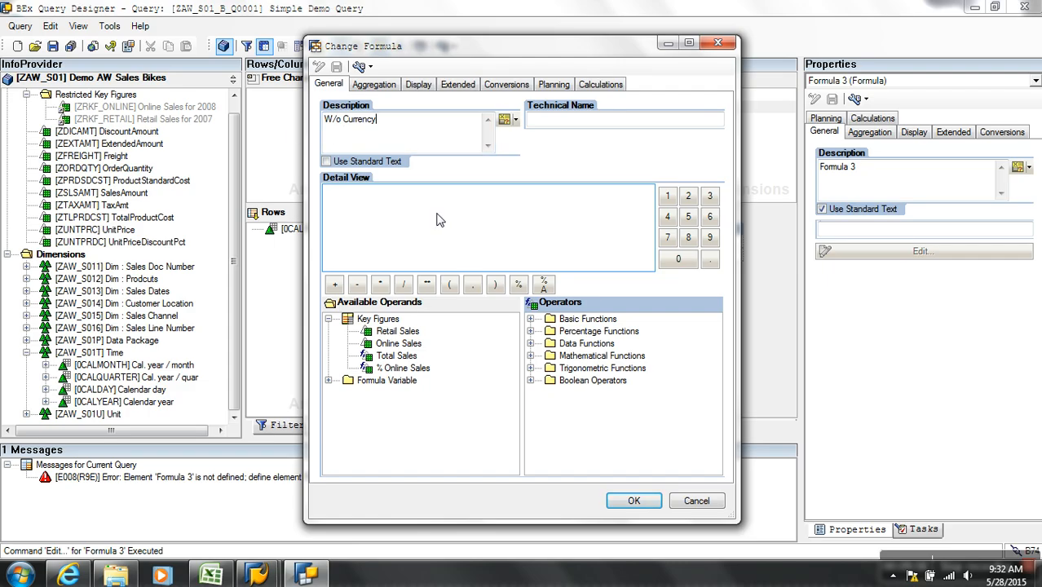
# Define the W/o Currency formula as the NODIM data function applied to Retail Sales, and confirm it
pyautogui.click(530, 344)
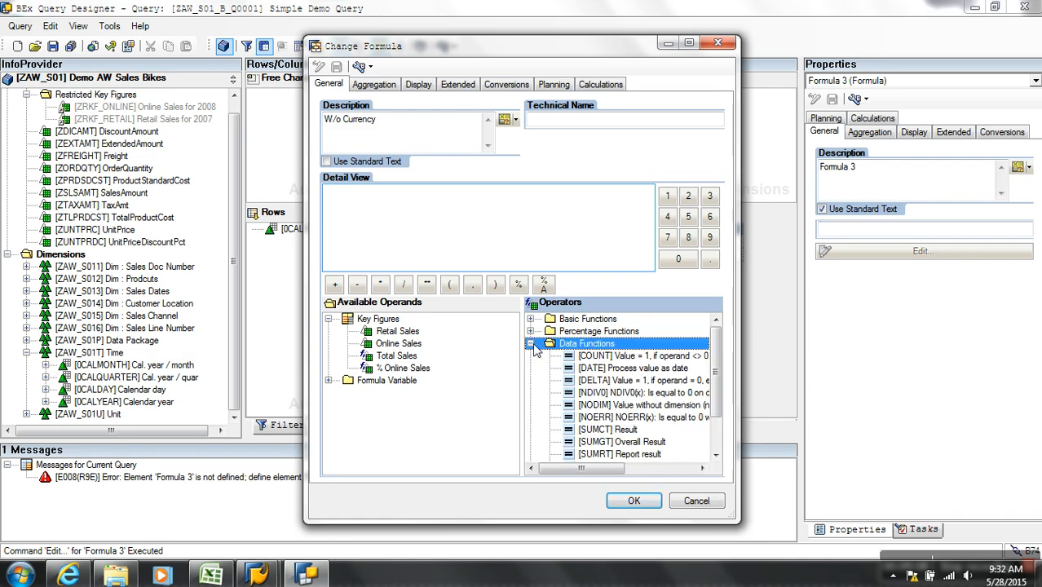
pyautogui.scroll(-1, 711, 358)
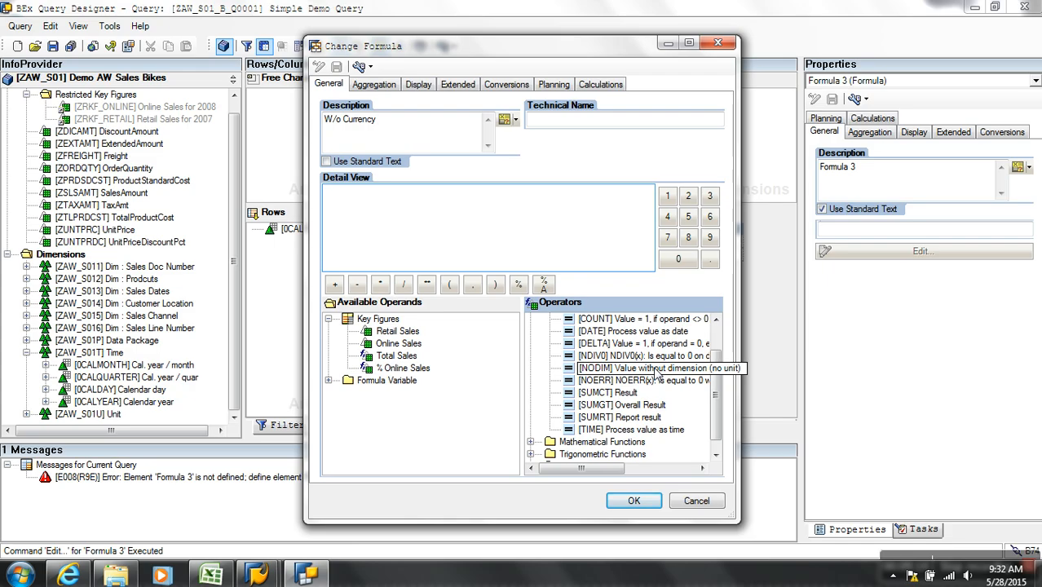
pyautogui.doubleClick(653, 370)
pyautogui.doubleClick(402, 332)
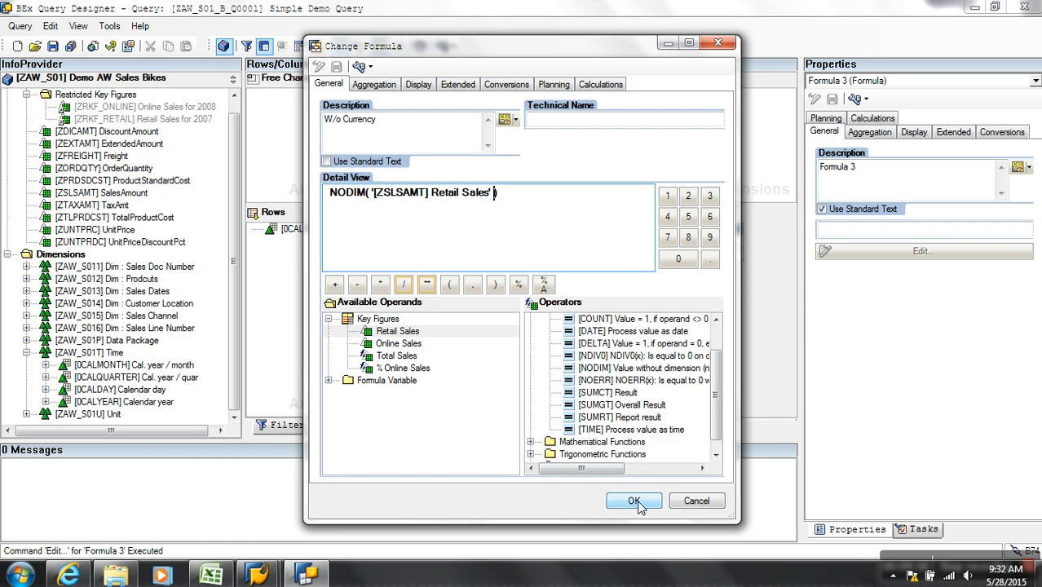
pyautogui.click(635, 502)
# Move the W/o Currency formula directly below Retail Sales in the columns and save the query
pyautogui.moveTo(528, 110); pyautogui.dragTo(538, 132)
pyautogui.click(70, 46)
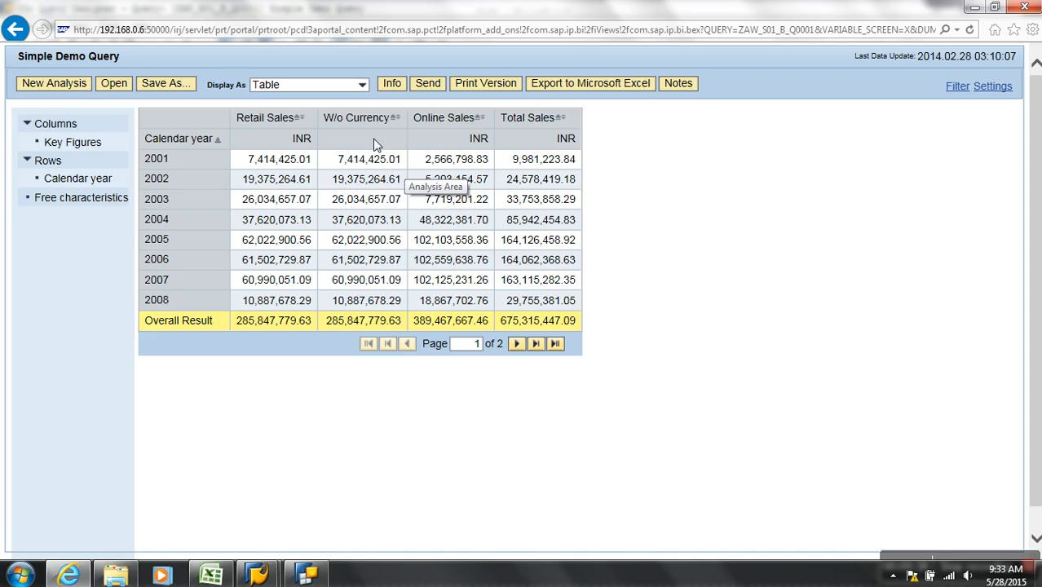
# Switch back to BEx Query Designer and review the Key Figures structure with its Retail Sales and Online Sales columns
pyautogui.hotkey('alt', 'Tab')
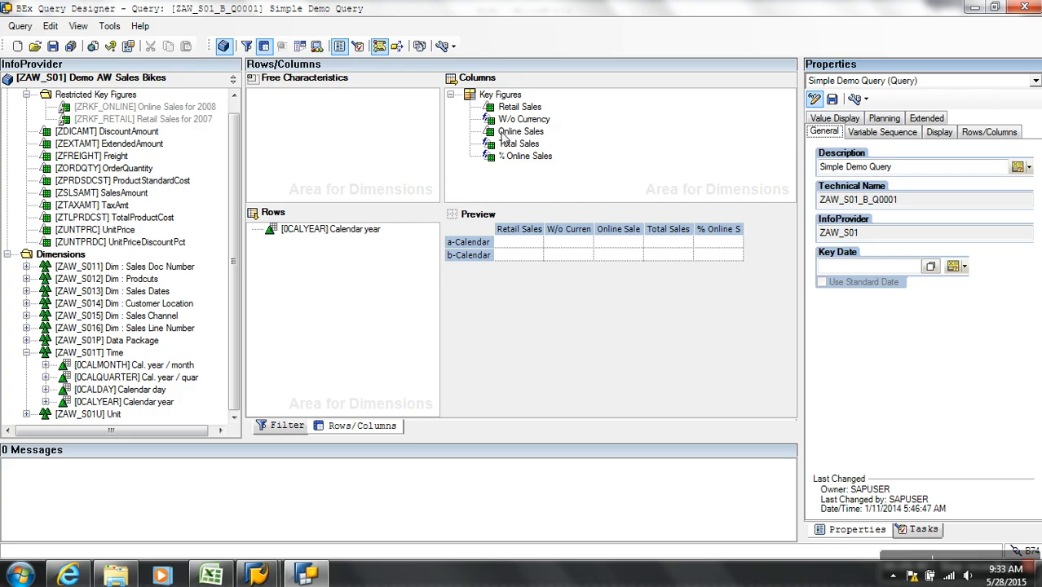
pyautogui.click(500, 95)
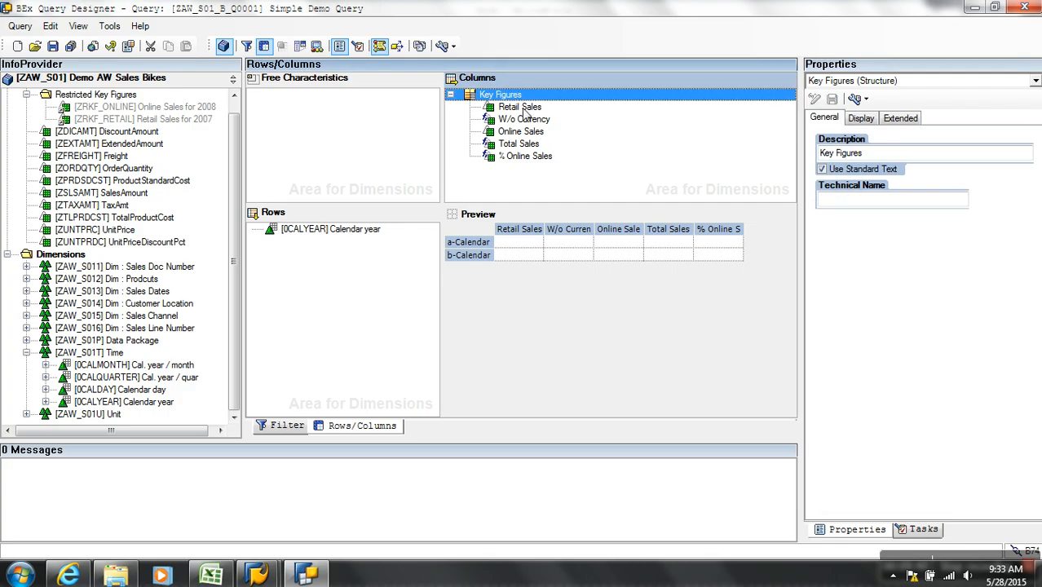
pyautogui.click(523, 110)
pyautogui.click(528, 134)
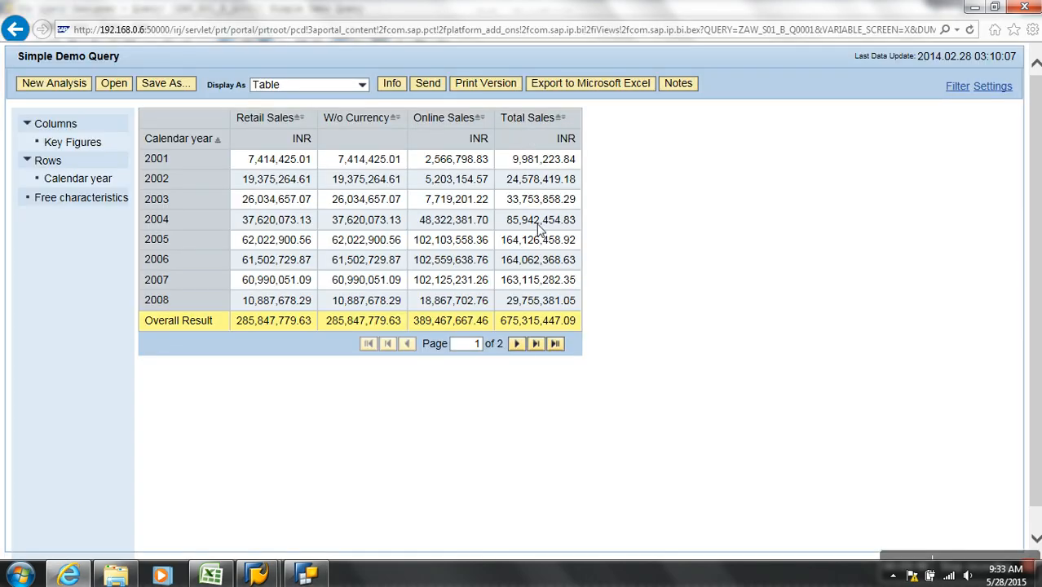
# View the remaining columns on the report's second page and return to BEx Query Designer
pyautogui.click(537, 344)
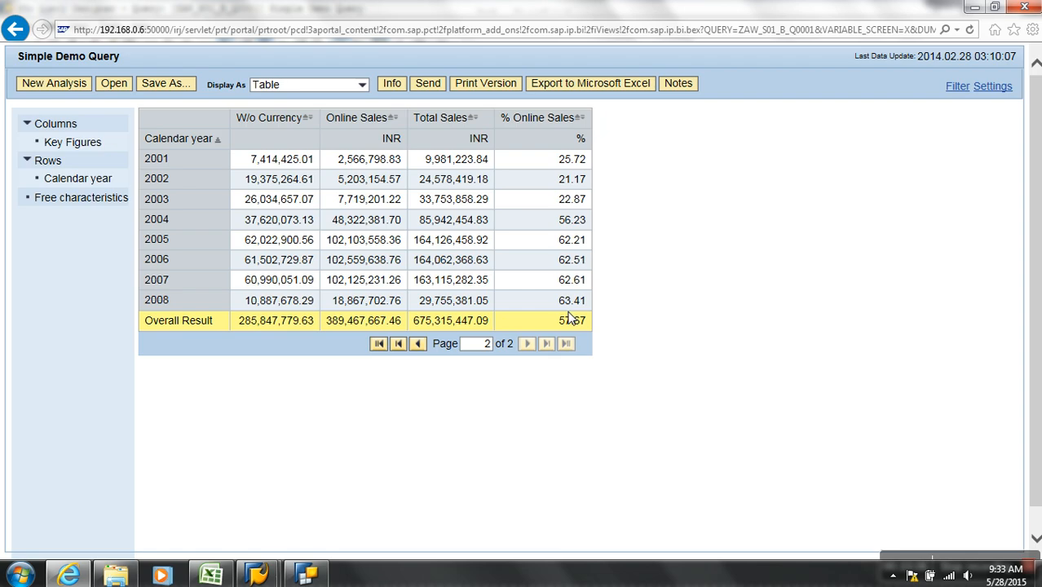
pyautogui.hotkey('alt', 'Tab')
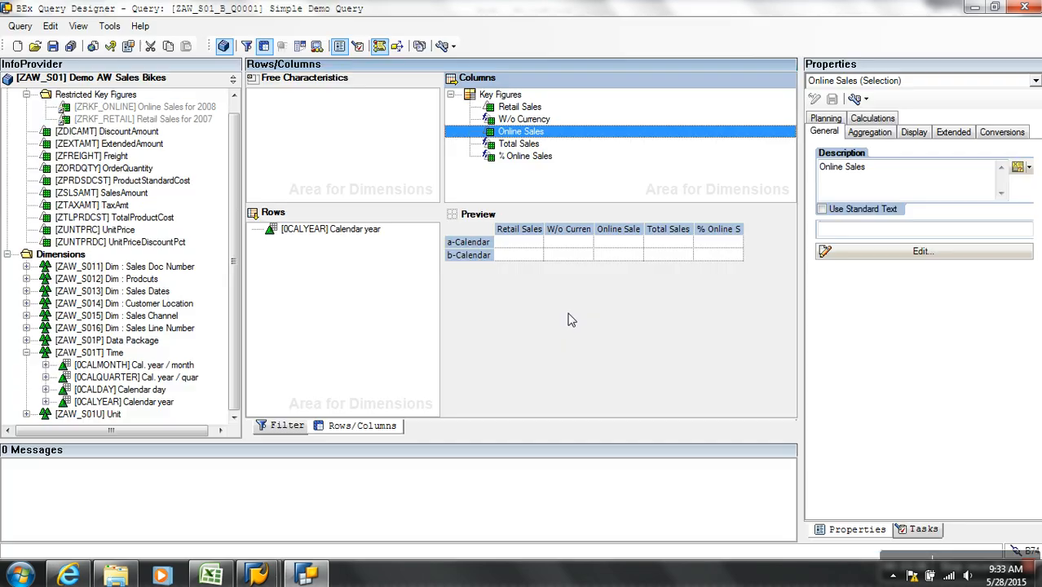
# Add a new formula to the Key Figures structure and set its description to "If Condition"
pyautogui.rightClick(507, 95)
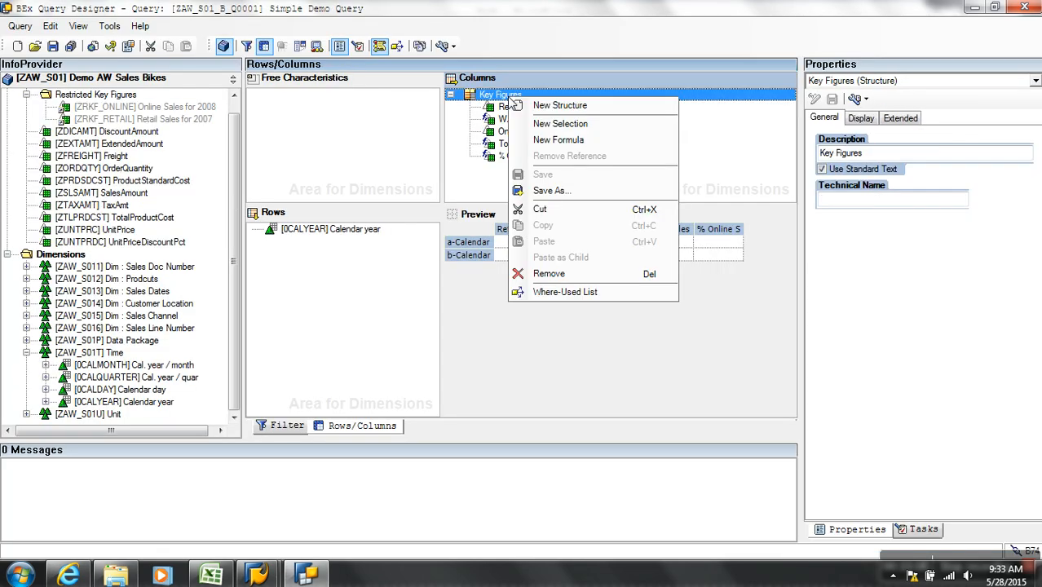
pyautogui.click(572, 139)
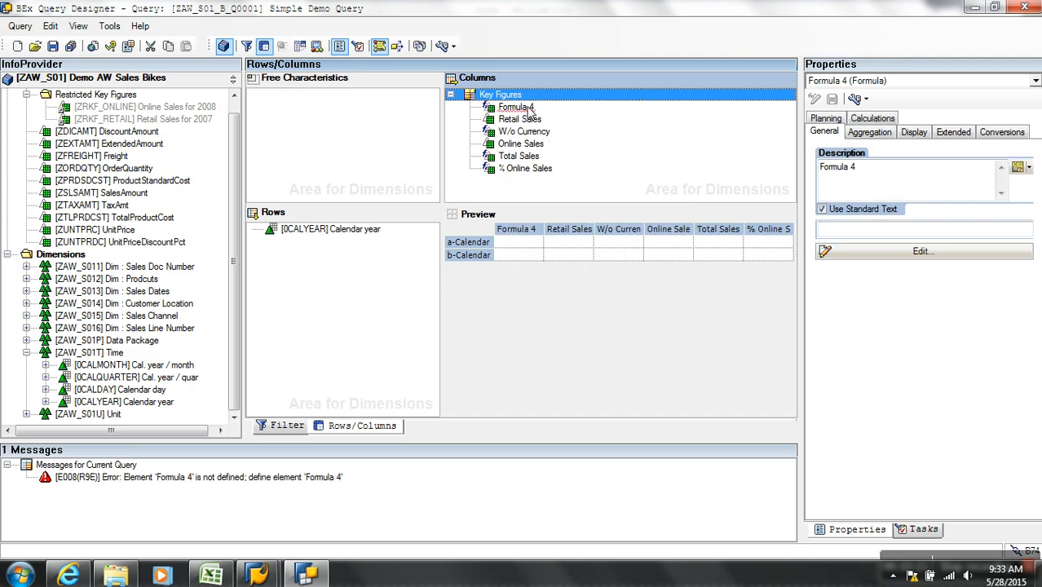
pyautogui.rightClick(532, 113)
pyautogui.click(554, 111)
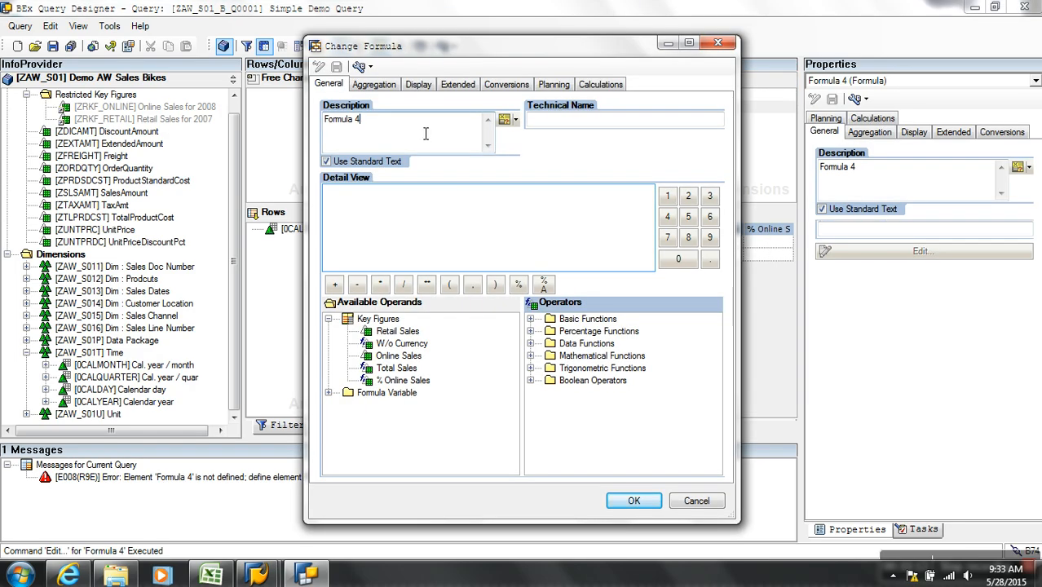
pyautogui.moveTo(425, 133); pyautogui.dragTo(253, 137)
pyautogui.write('If Condition')
# Start the If Condition expression with the NODIM data function applied to Retail Sales
pyautogui.click(531, 380)
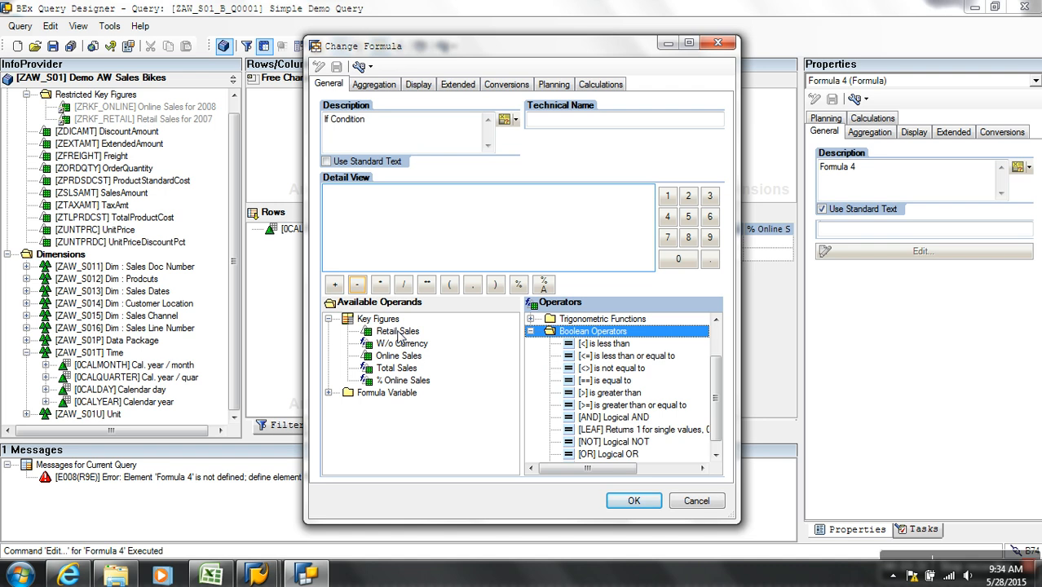
pyautogui.click(530, 331)
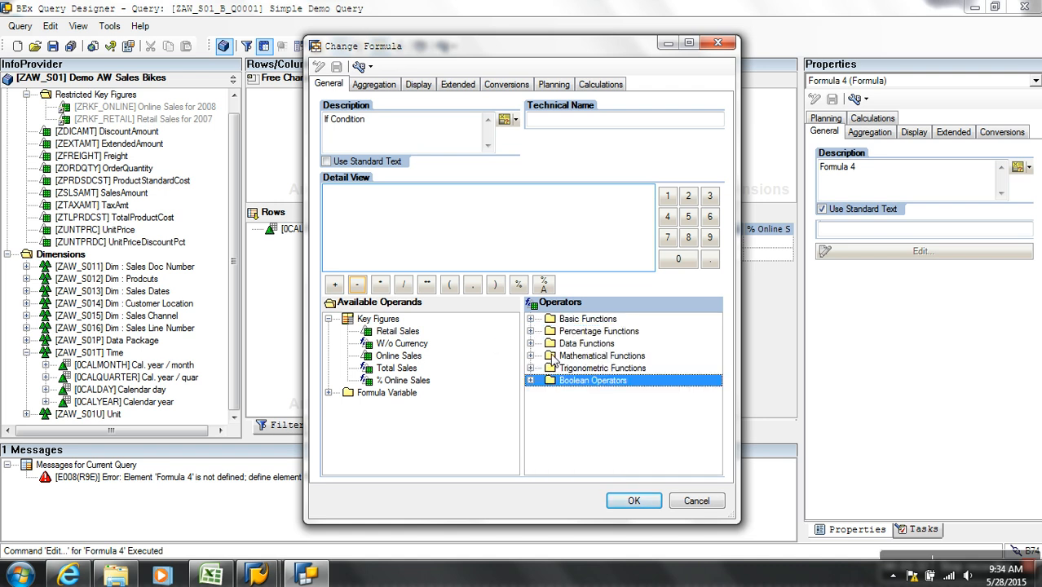
pyautogui.click(531, 344)
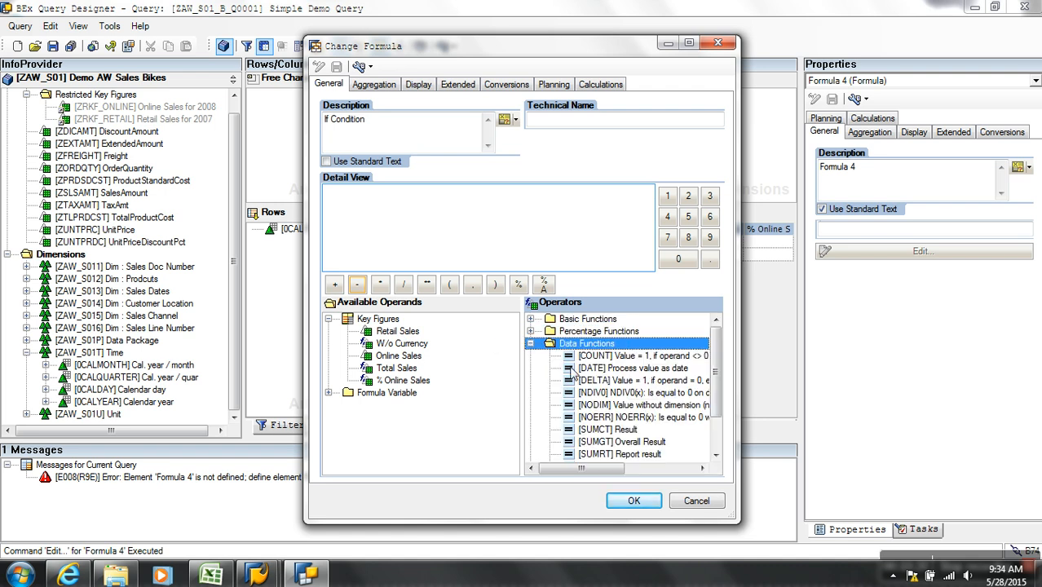
pyautogui.click(597, 395)
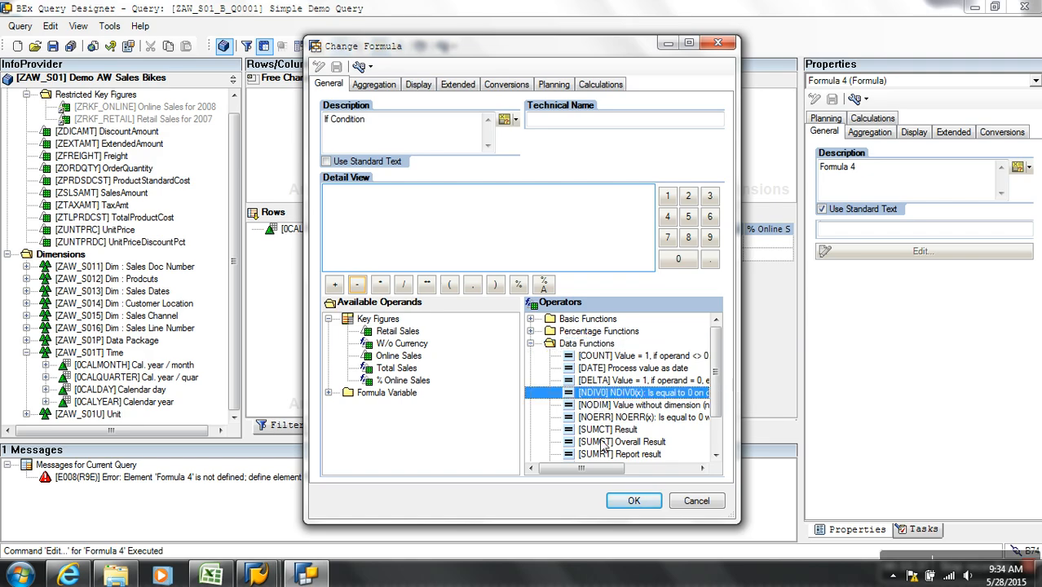
pyautogui.doubleClick(610, 405)
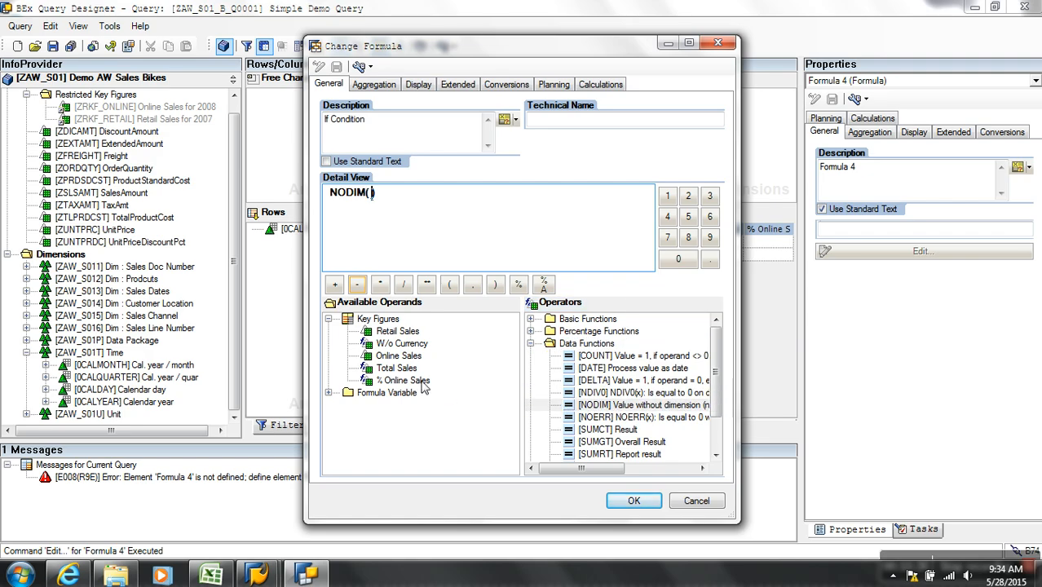
pyautogui.doubleClick(407, 332)
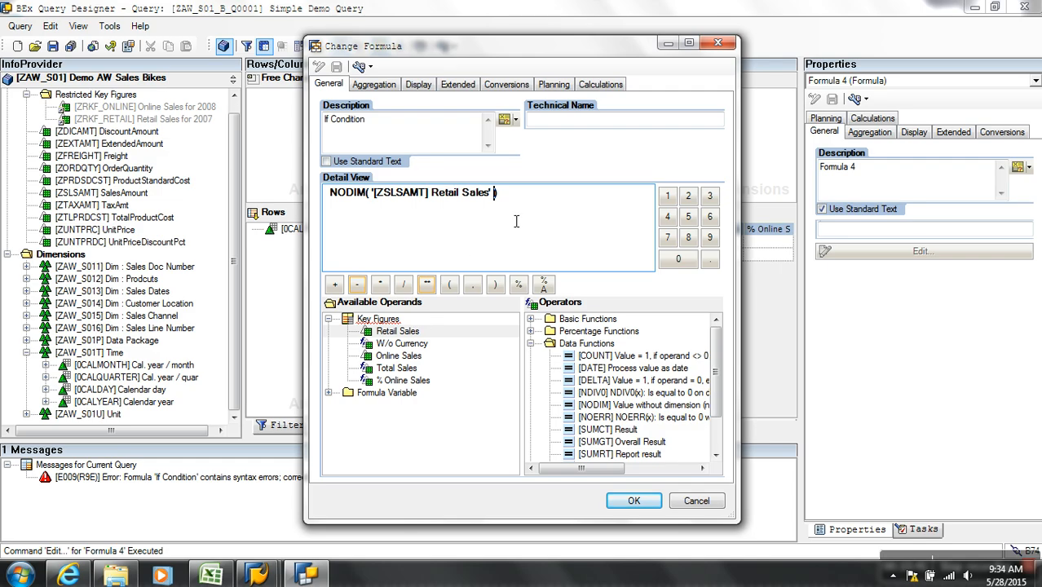
# Complete the expression with the less-than operator and NODIM applied to Online Sales, and confirm the formula
pyautogui.click(531, 343)
pyautogui.click(530, 380)
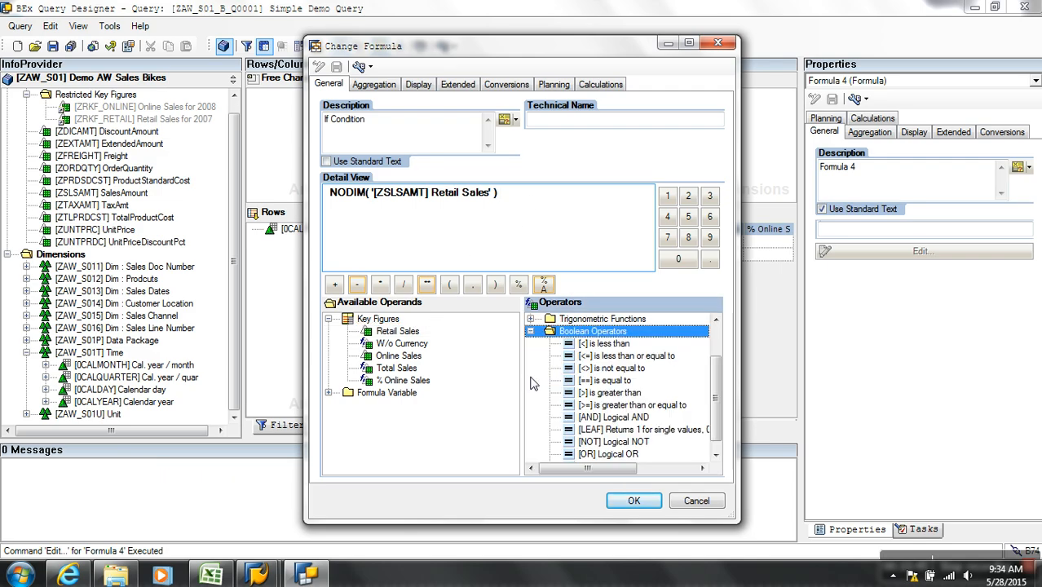
pyautogui.doubleClick(617, 345)
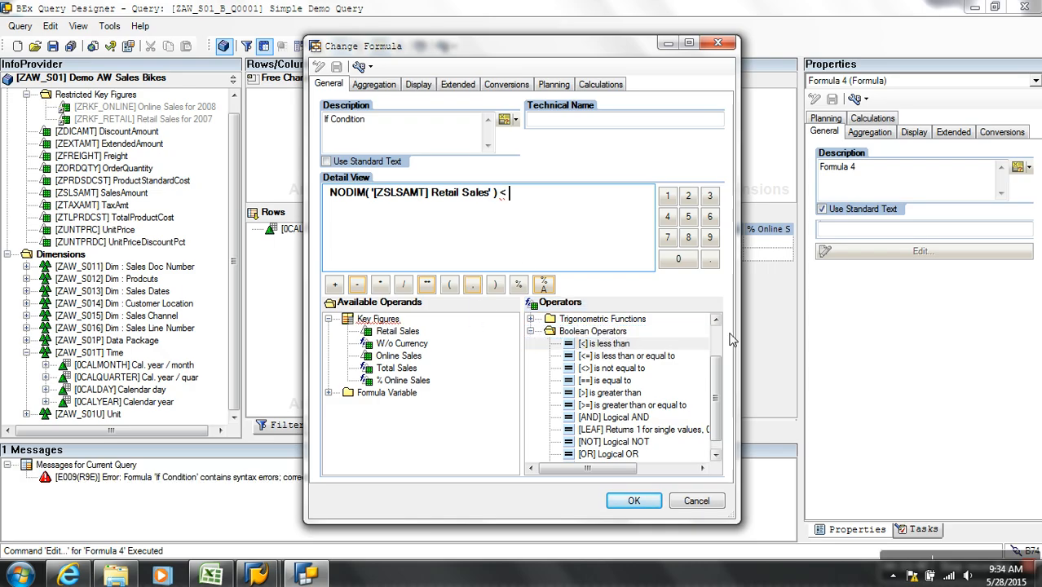
pyautogui.scroll(2, 719, 343)
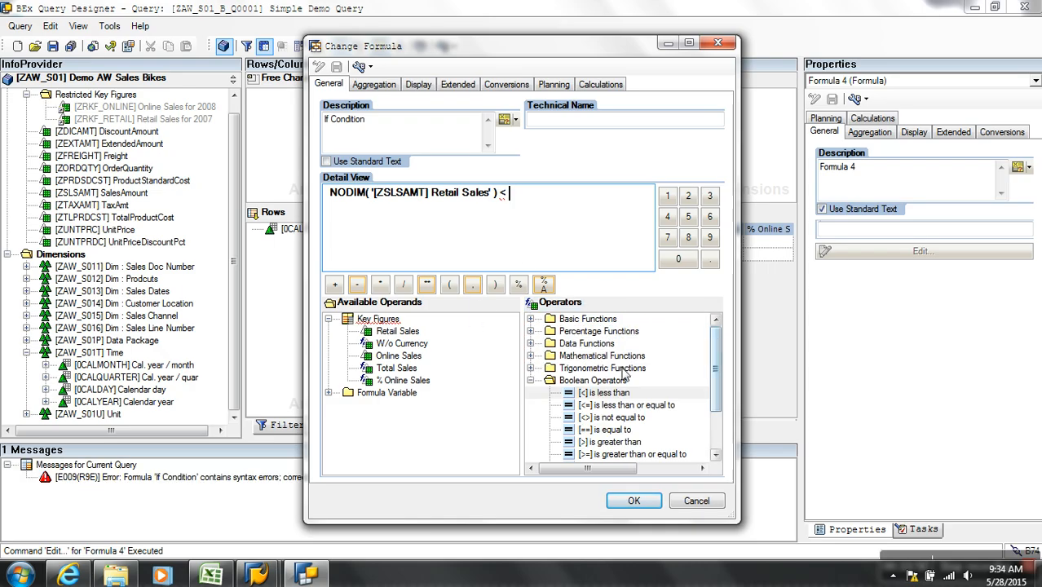
pyautogui.click(531, 344)
pyautogui.click(630, 394)
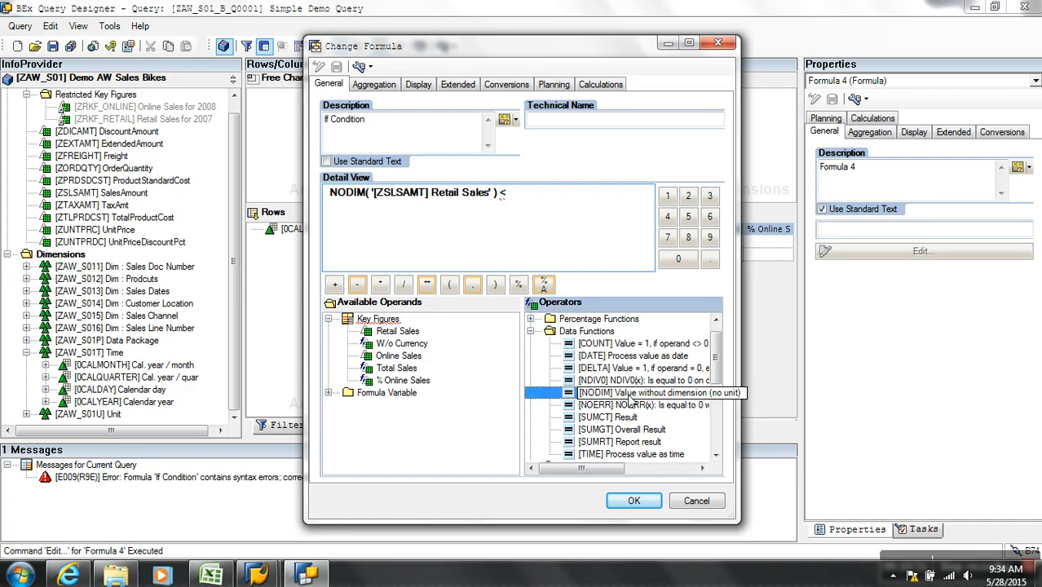
pyautogui.doubleClick(630, 395)
pyautogui.click(414, 359)
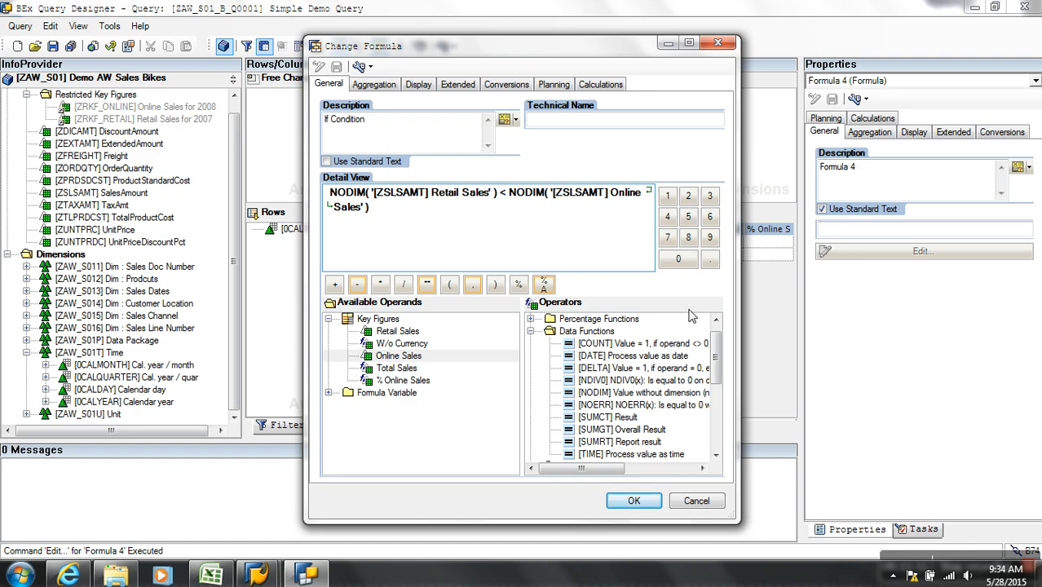
pyautogui.click(531, 331)
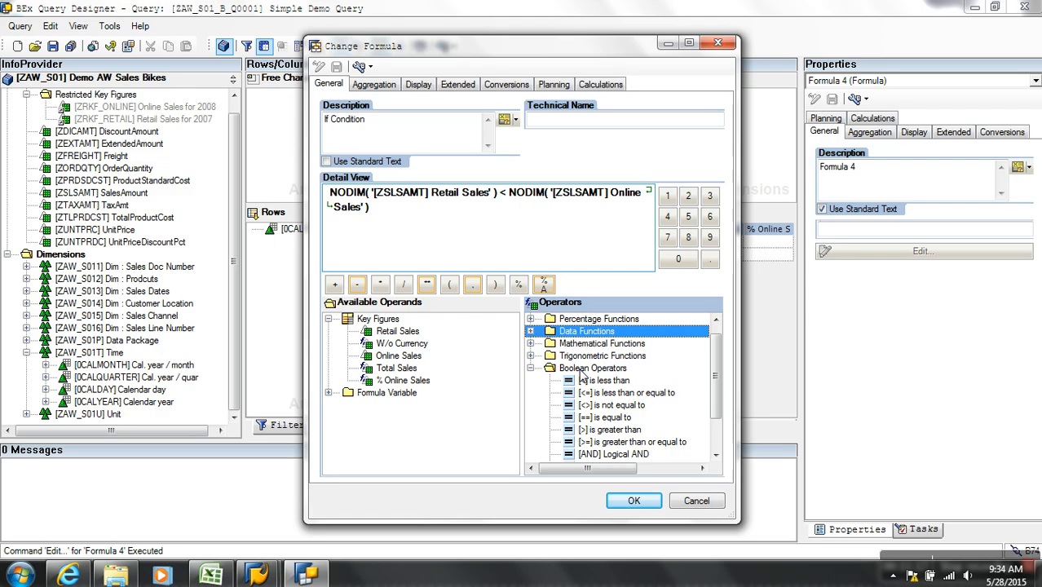
pyautogui.click(634, 500)
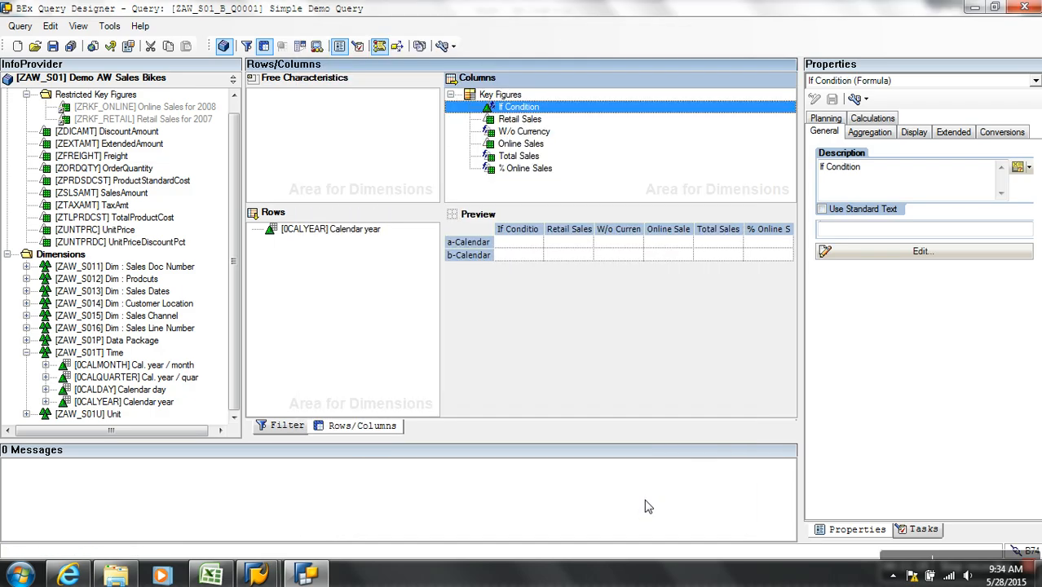
# Move the If Condition formula directly below % Online Sales in the columns and save the query
pyautogui.moveTo(515, 113); pyautogui.dragTo(525, 181)
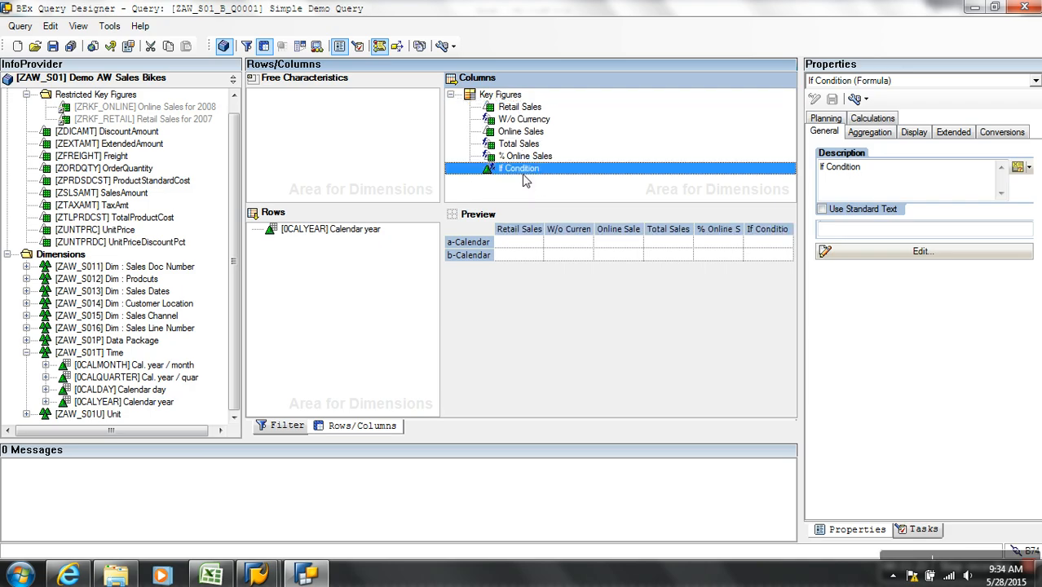
pyautogui.click(53, 47)
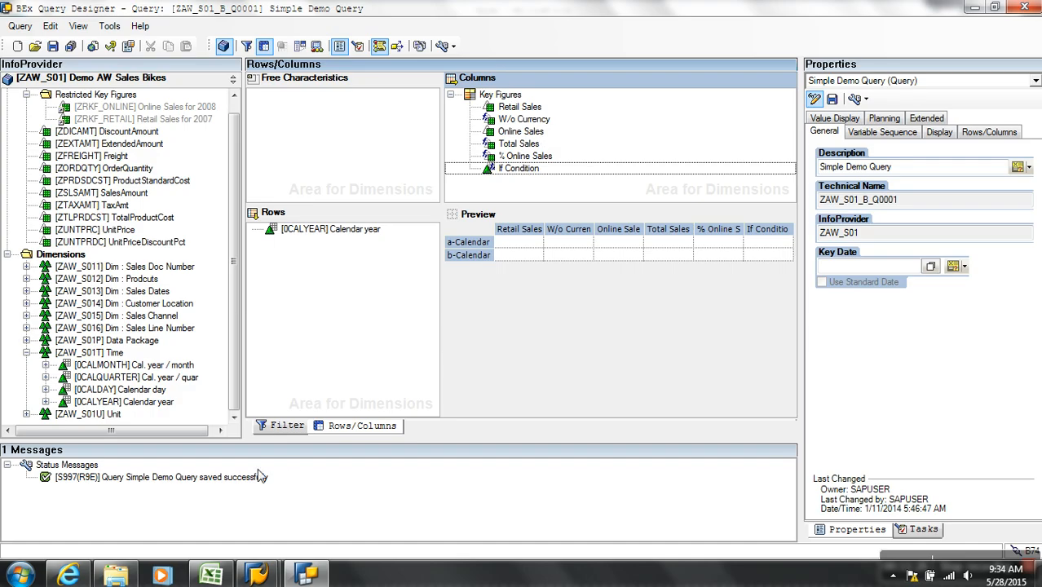
# Switch to Internet Explorer, refresh the report and filter Key Figures to Retail Sales, Online Sales and If Condition
pyautogui.click(69, 576)
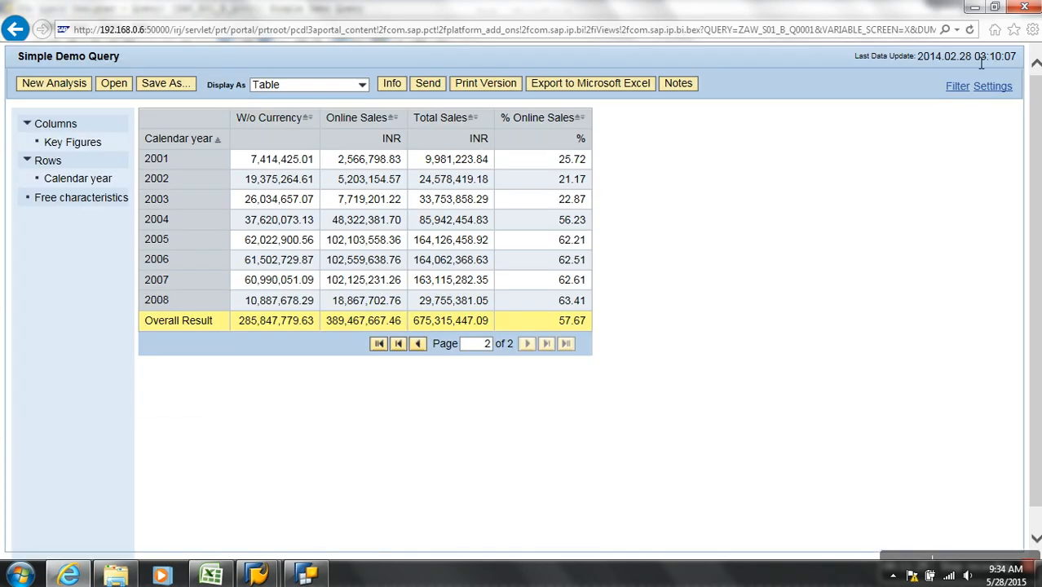
pyautogui.click(969, 29)
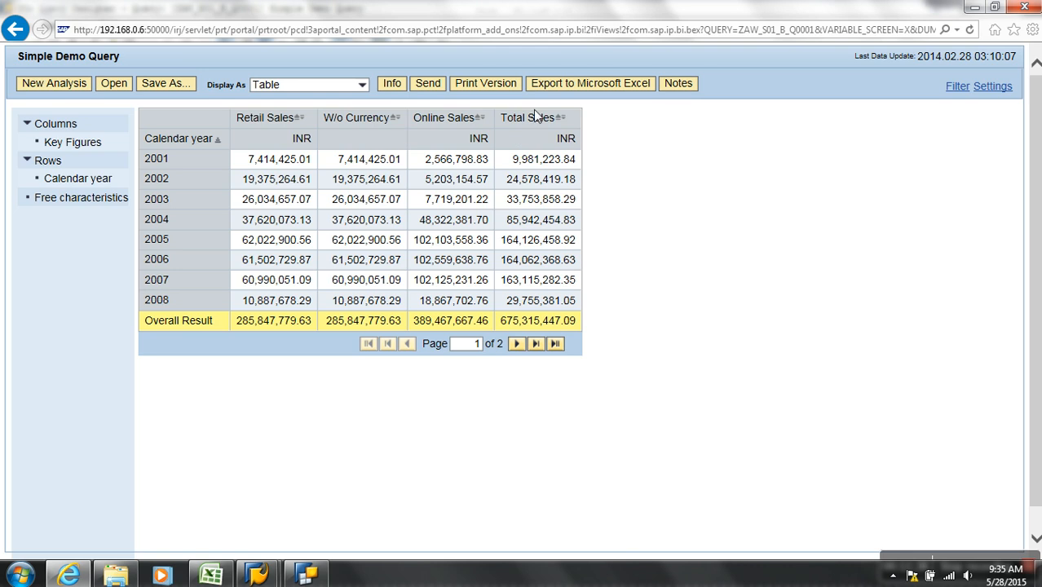
pyautogui.rightClick(74, 145)
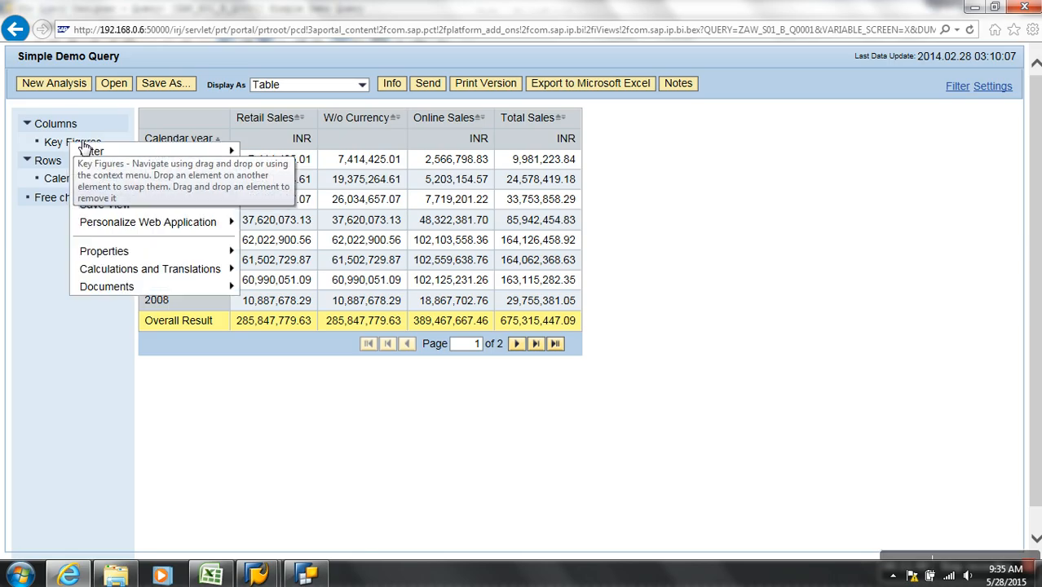
pyautogui.moveTo(77, 152)
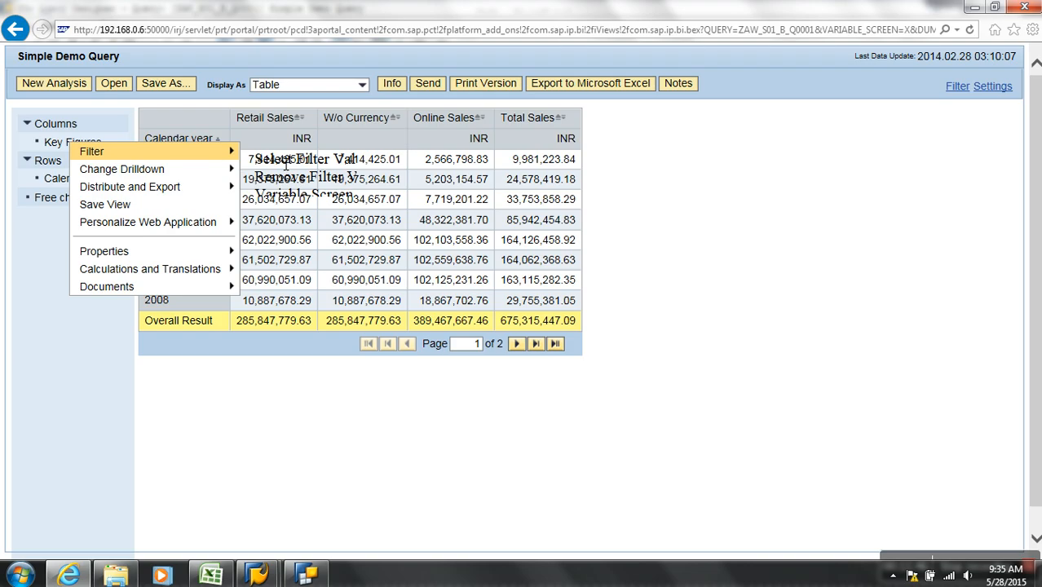
pyautogui.click(284, 160)
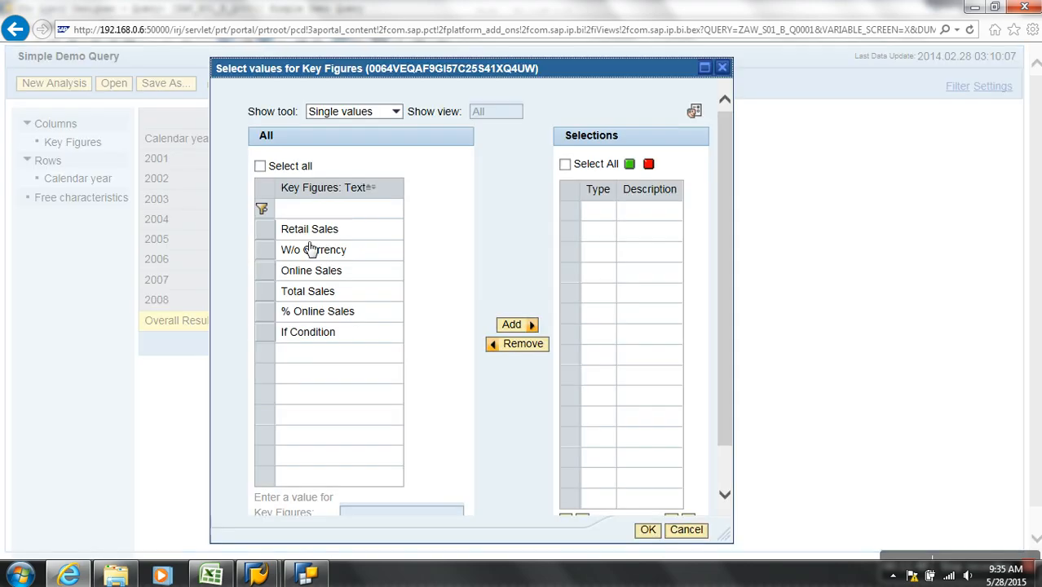
pyautogui.click(277, 233)
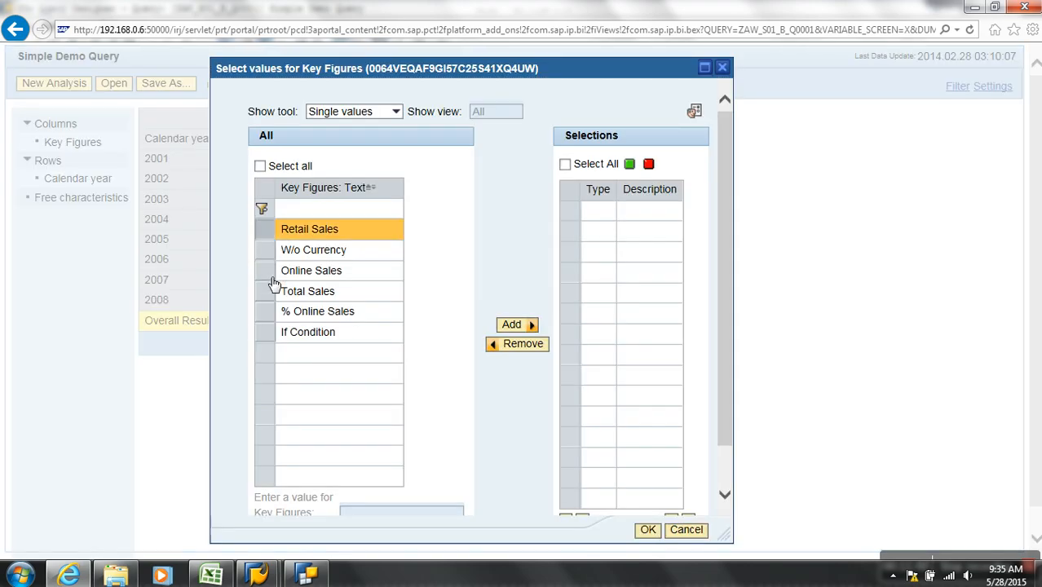
pyautogui.keyDown('ctrl'); pyautogui.click(274, 274); pyautogui.keyUp('ctrl')
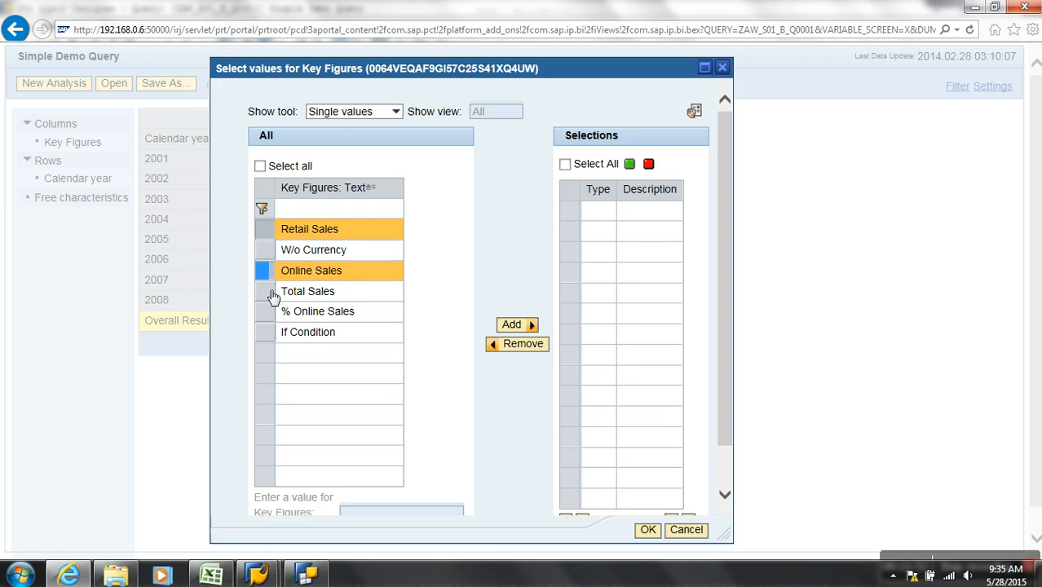
pyautogui.keyDown('ctrl'); pyautogui.click(271, 336); pyautogui.keyUp('ctrl')
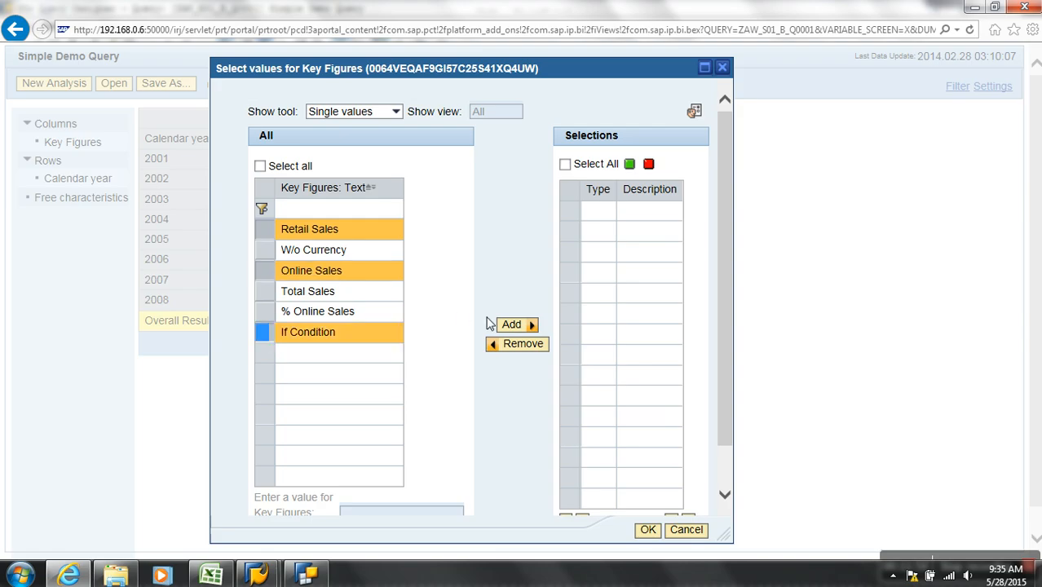
pyautogui.click(511, 325)
pyautogui.click(648, 529)
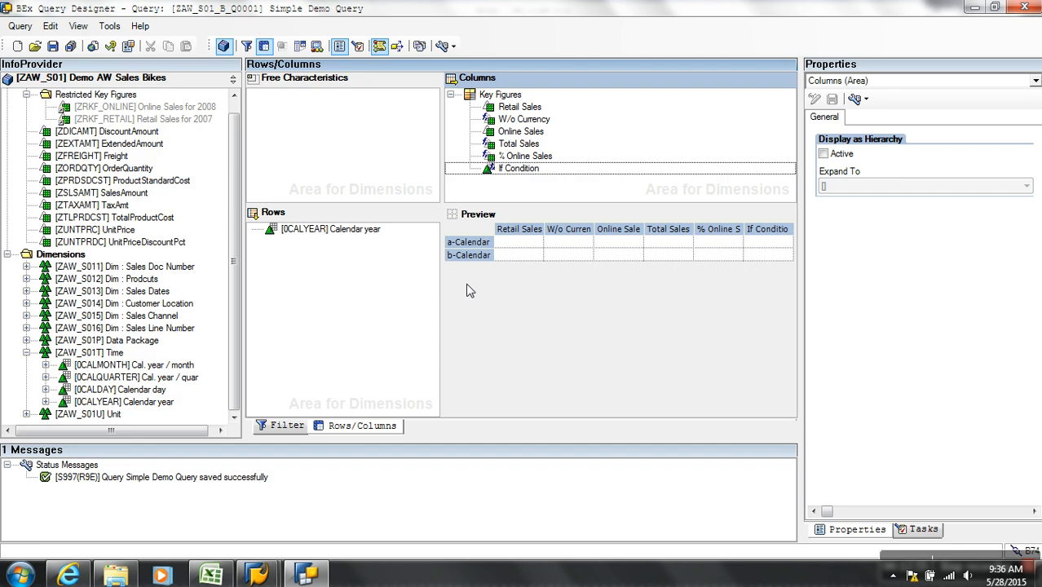
# Open the If Condition formula for editing in BEx Query Designer and clear its entire expression
pyautogui.rightClick(514, 168)
pyautogui.click(546, 173)
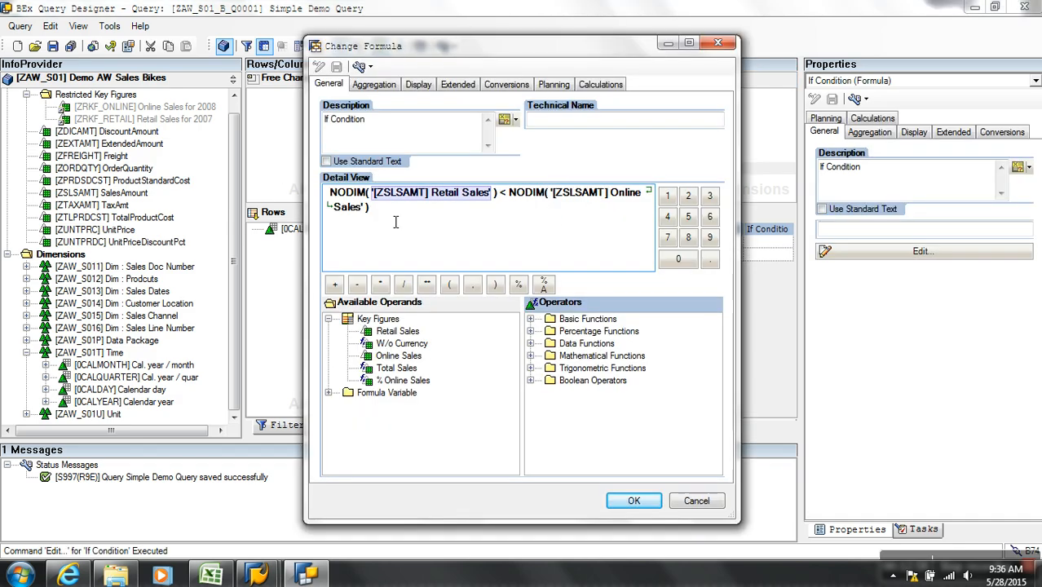
pyautogui.click(356, 210)
pyautogui.press('Tab')
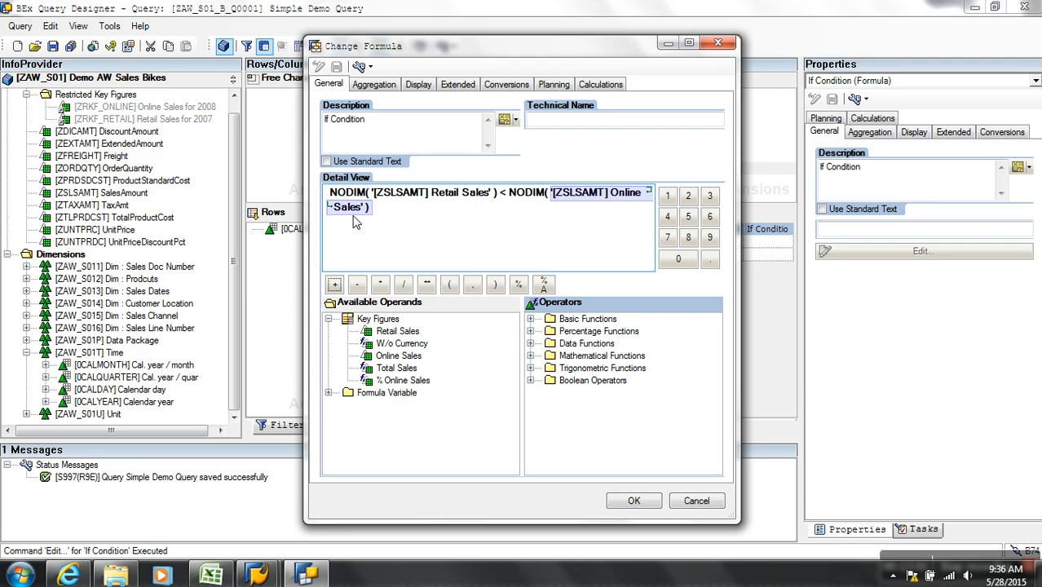
pyautogui.click(398, 222)
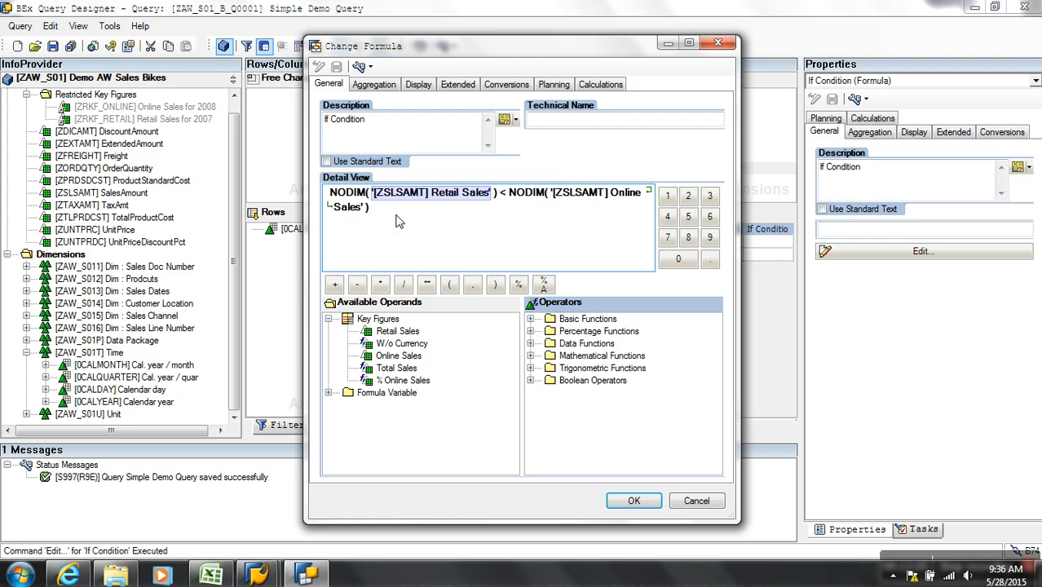
pyautogui.press('BackSpace')
pyautogui.press('BackSpace')
pyautogui.press('Delete')
pyautogui.press('Delete')
pyautogui.press('Delete')
pyautogui.press('Delete')
pyautogui.press('Delete')
pyautogui.press('Tab')
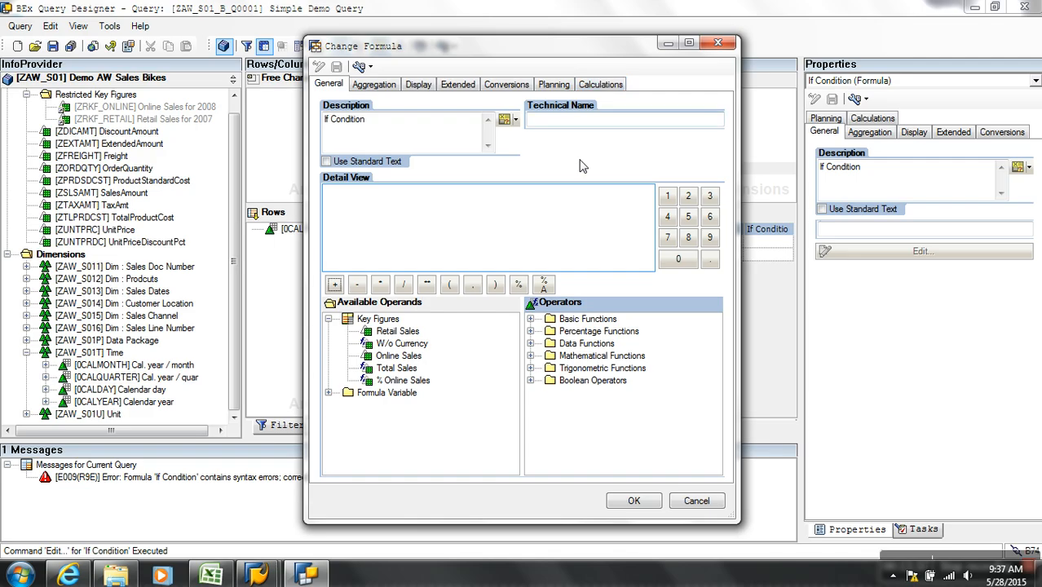
pyautogui.click(395, 331)
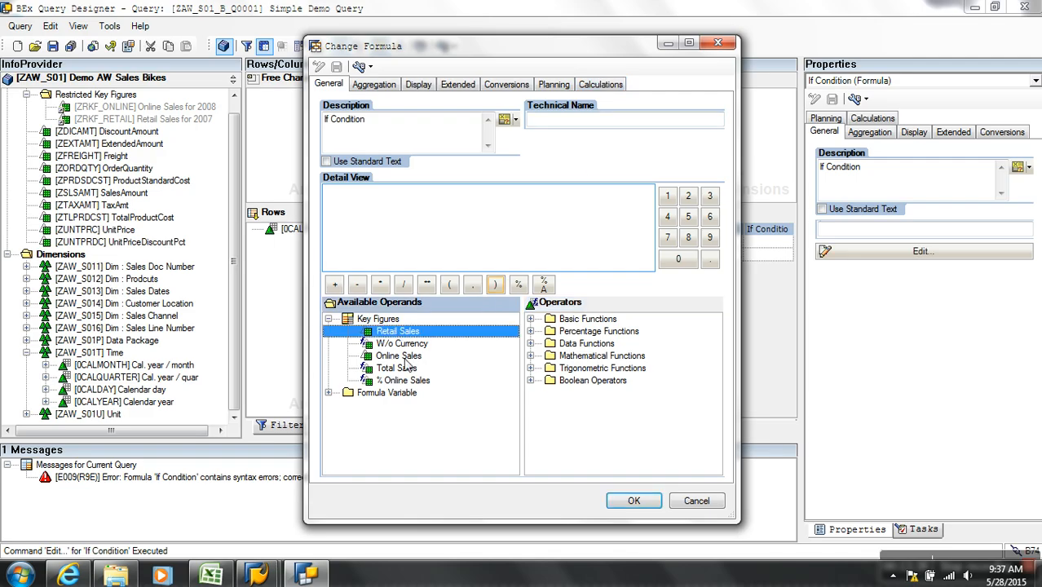
pyautogui.click(405, 356)
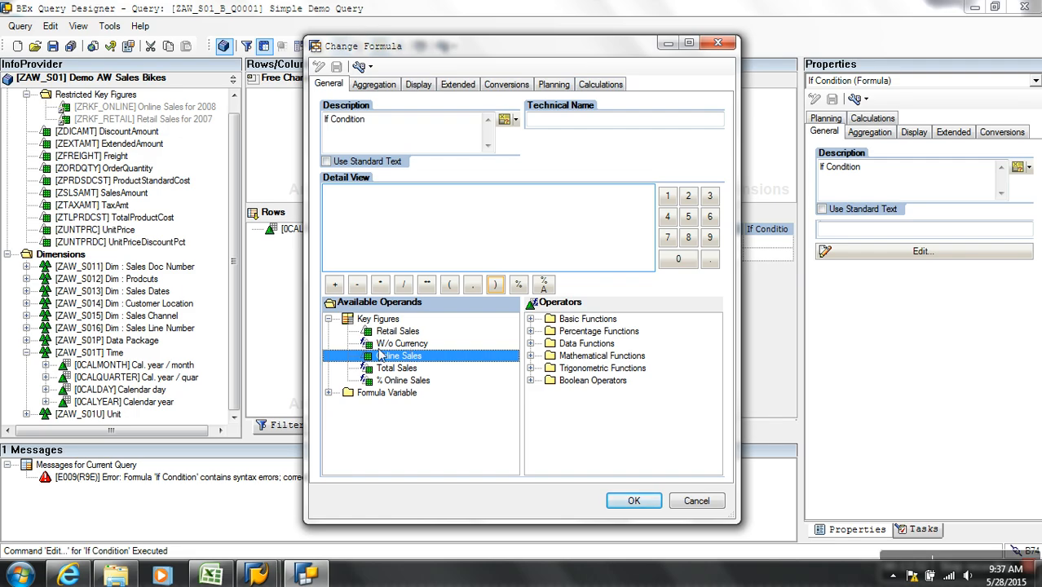
# Switch to Excel, add a new worksheet and enter "if rs > os" in cell E6
pyautogui.click(209, 576)
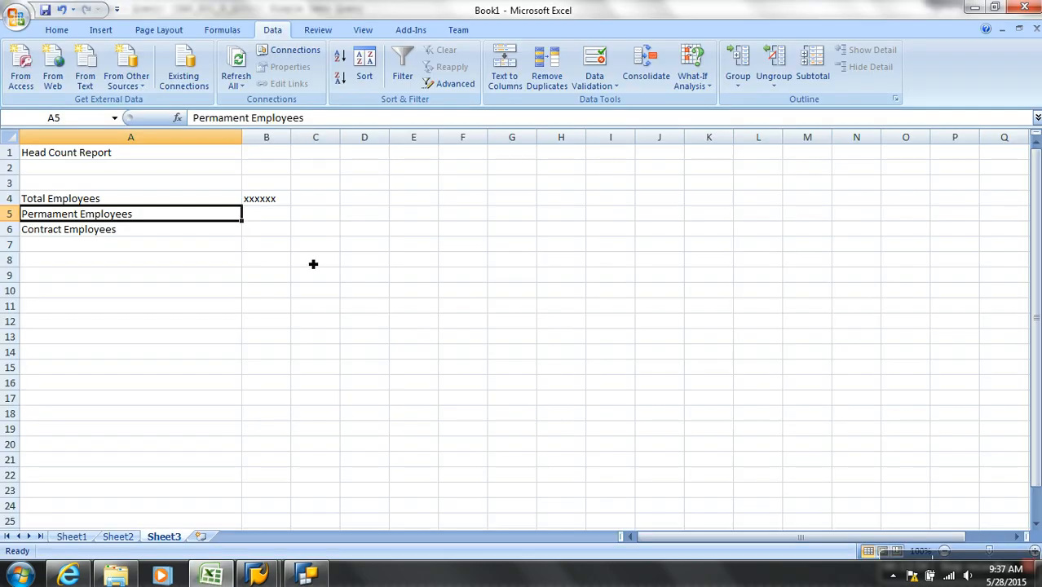
pyautogui.click(201, 537)
pyautogui.click(247, 236)
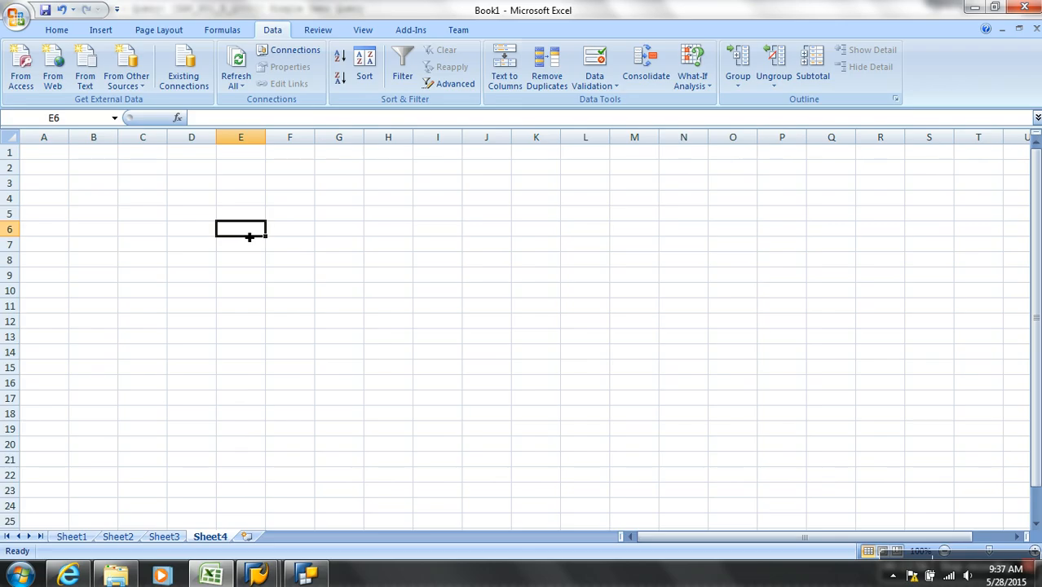
pyautogui.write('if')
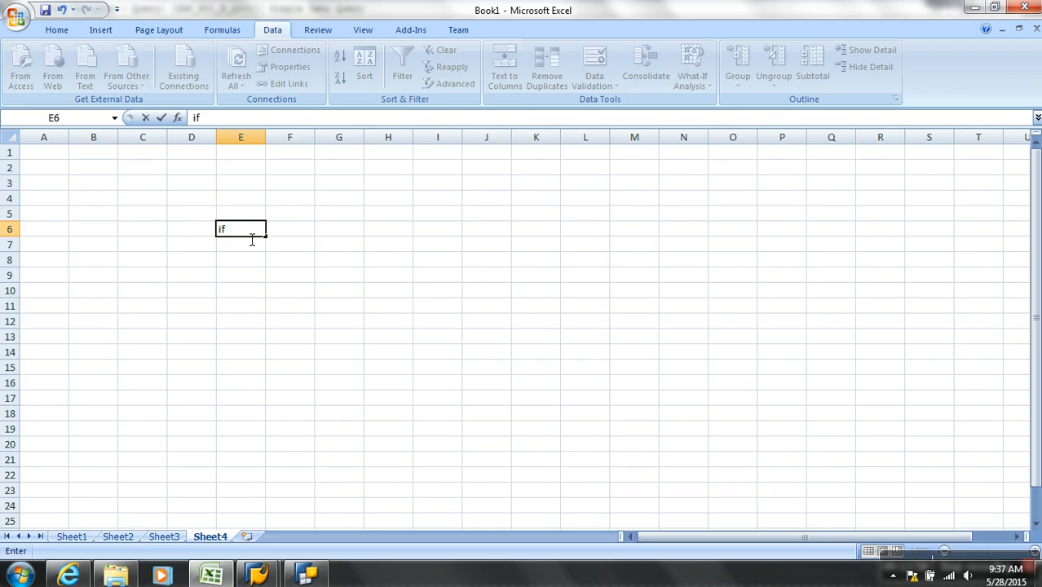
pyautogui.write(' rs > os')
pyautogui.press('Return')
# Complete the logic outline with "rs" in F7, "else" in E8 and "os" in F9
pyautogui.press('Right')
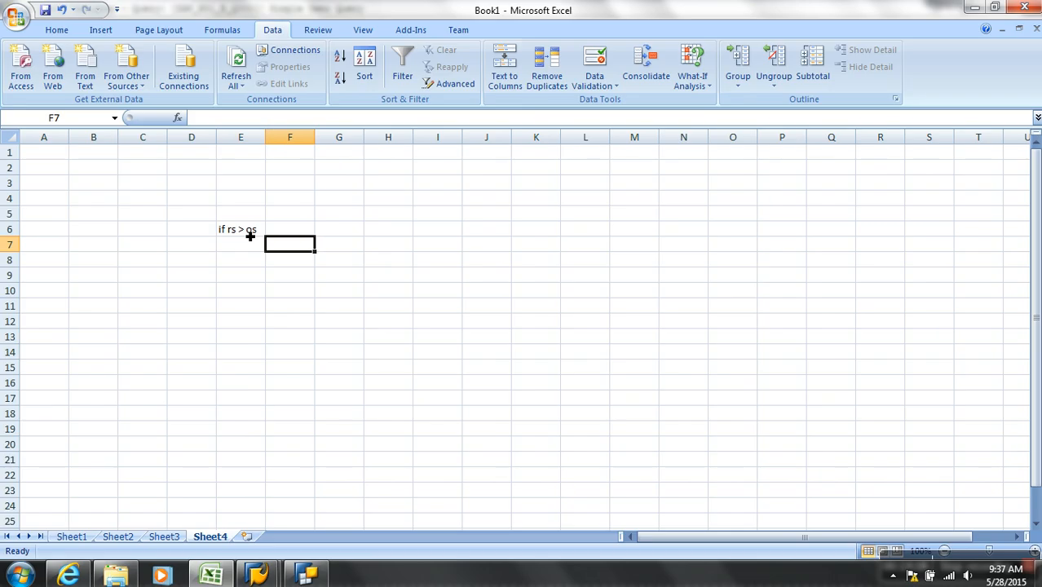
pyautogui.write('rs')
pyautogui.press('Return')
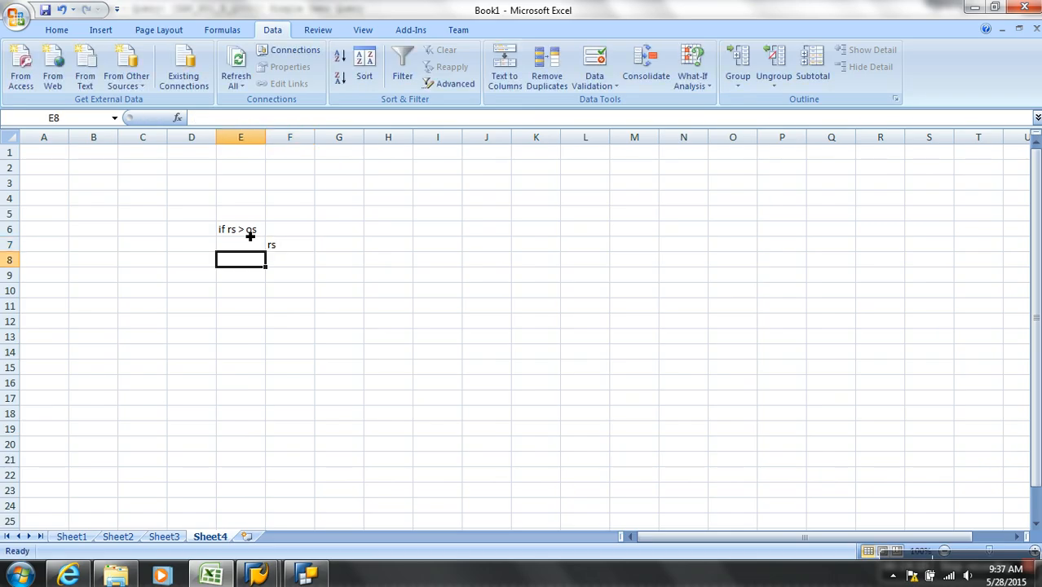
pyautogui.write('else')
pyautogui.press('Return')
pyautogui.press('Right')
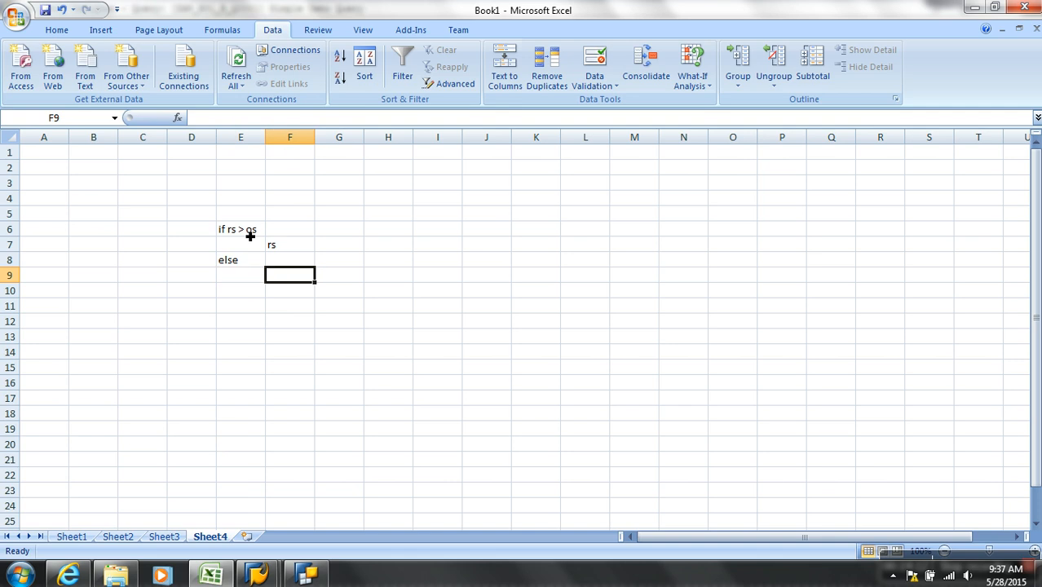
pyautogui.write('os')
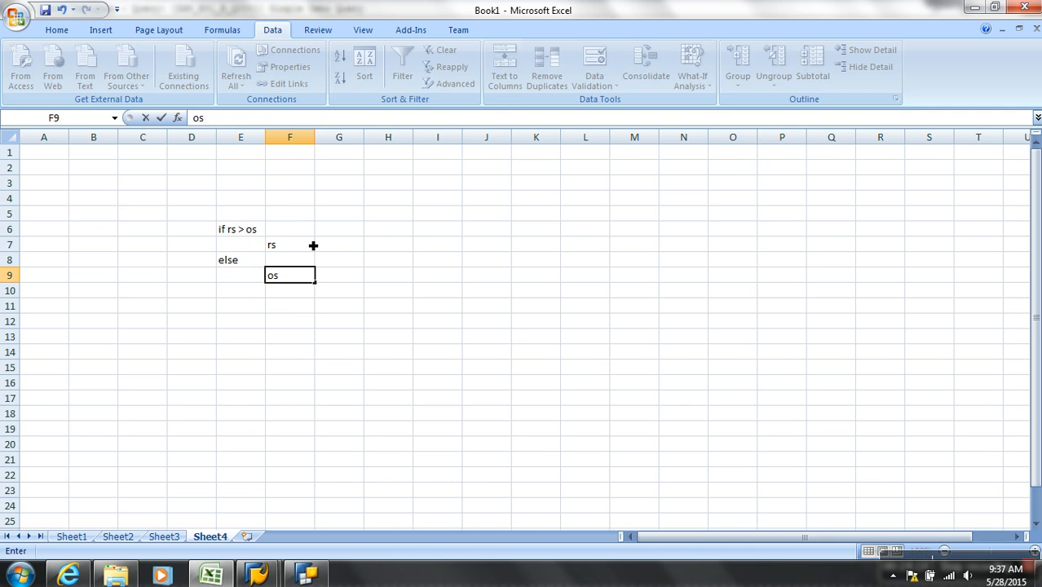
pyautogui.click(249, 289)
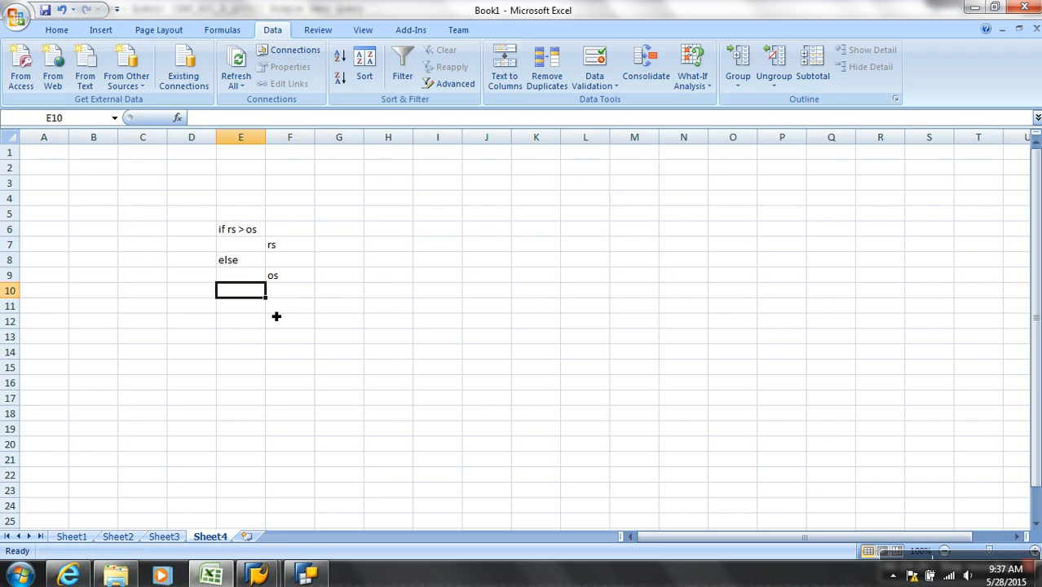
# Compare the empty If Condition formula with the Excel logic outline, and view the report in Internet Explorer
pyautogui.hotkey('alt', 'Tab')
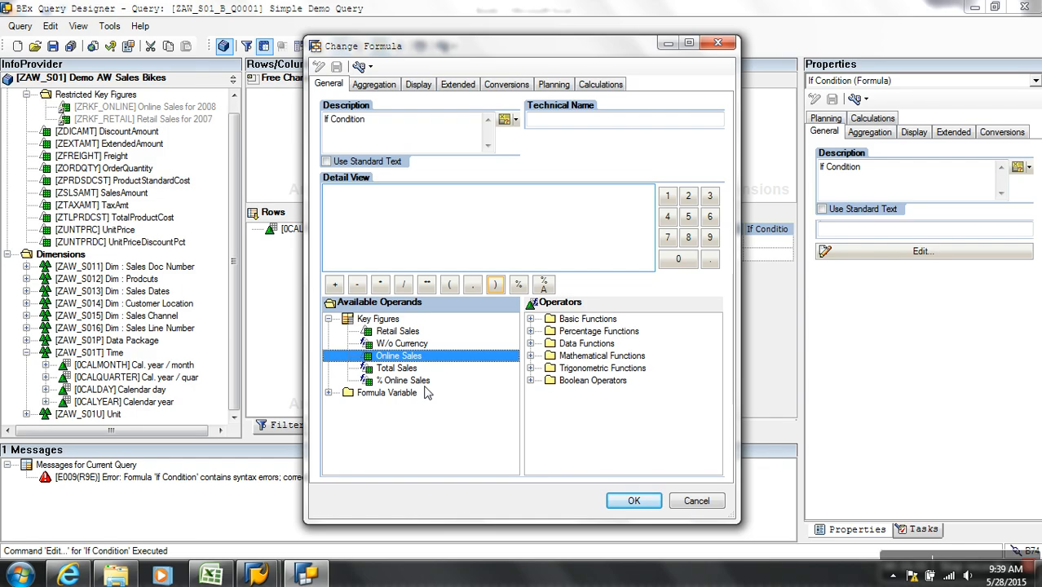
pyautogui.hotkey('alt', 'Tab')
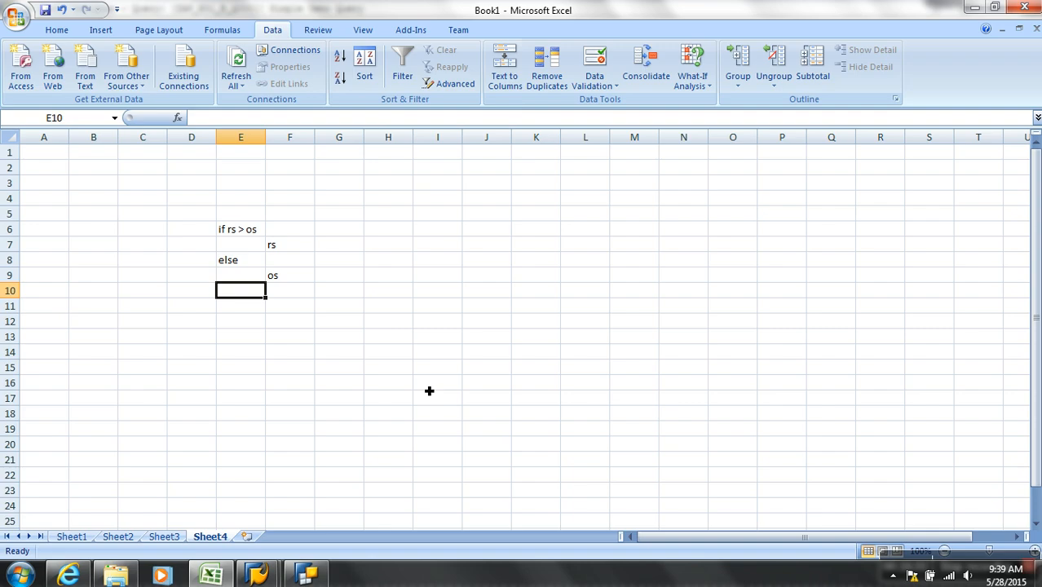
pyautogui.hotkey('alt', 'Tab')
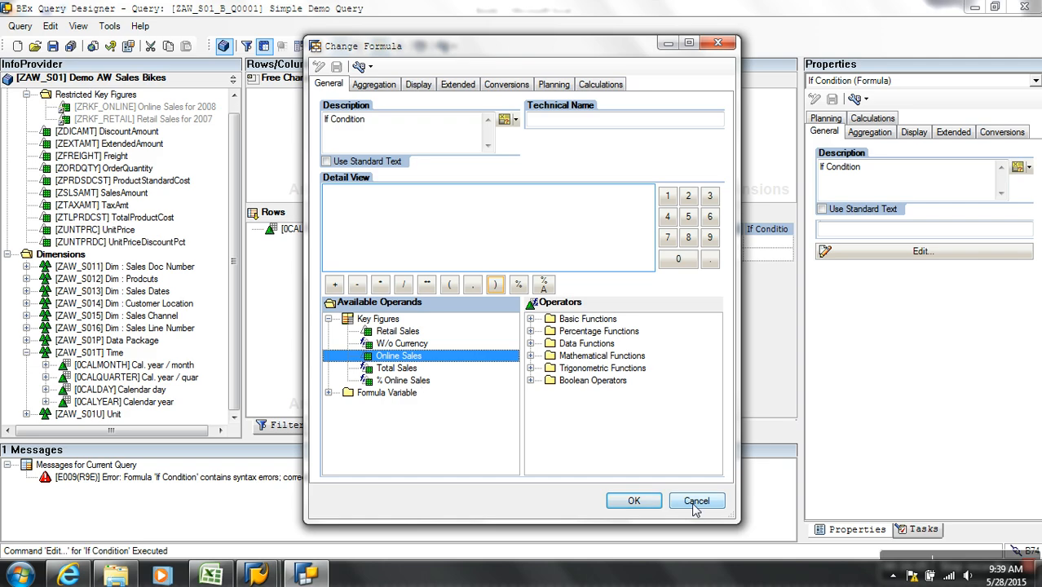
pyautogui.click(58, 579)
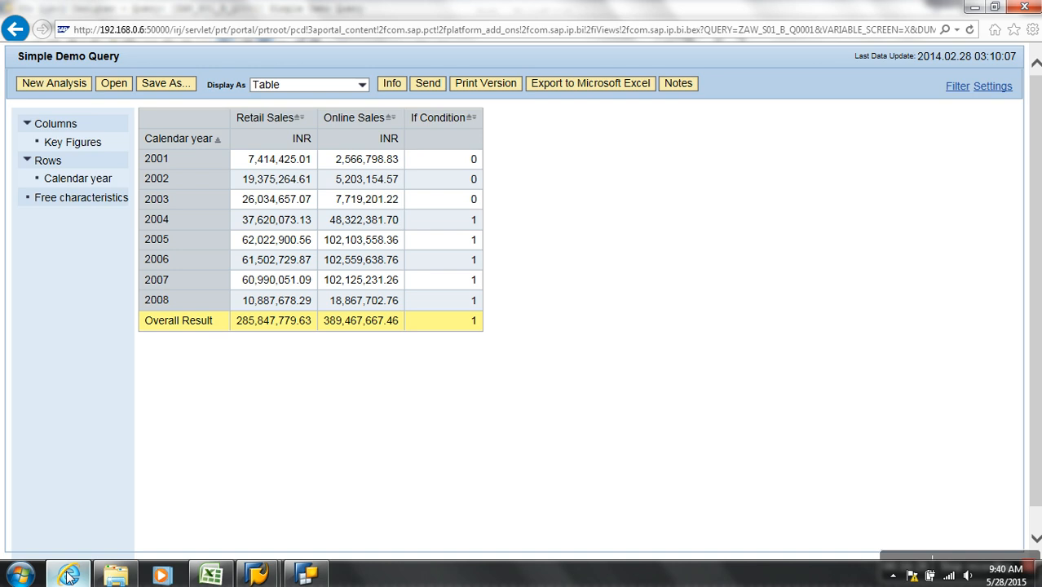
# Switch back to BEx Query Designer and start the If Condition formula with NODIM applied to Retail Sales
pyautogui.hotkey('alt', 'Tab')
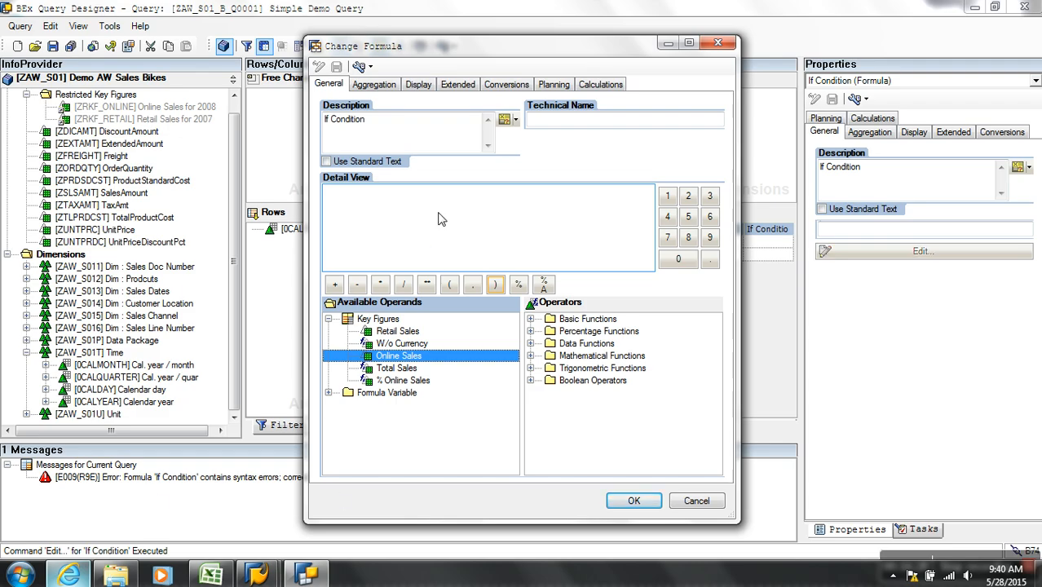
pyautogui.click(530, 343)
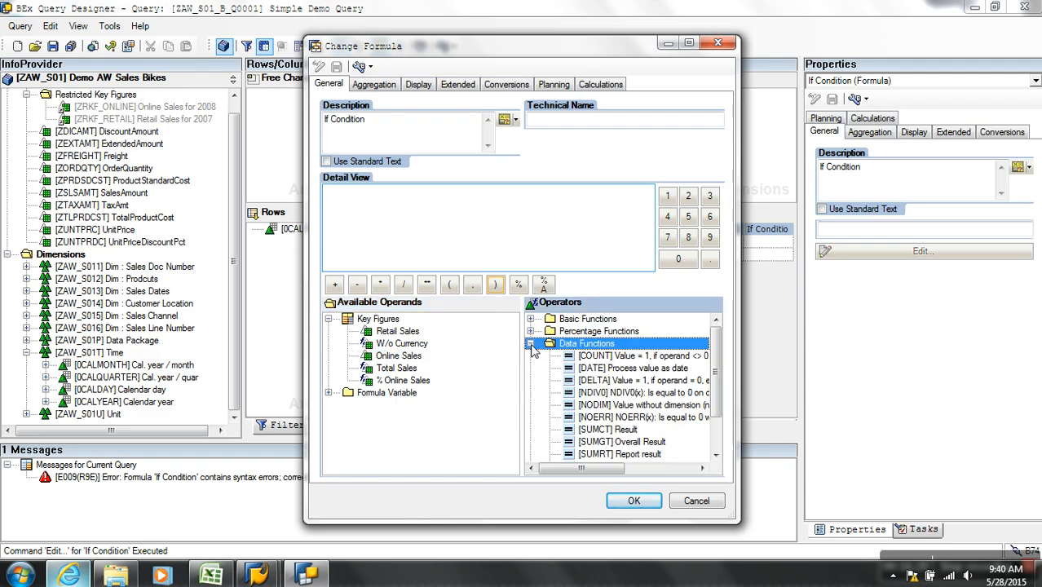
pyautogui.doubleClick(603, 408)
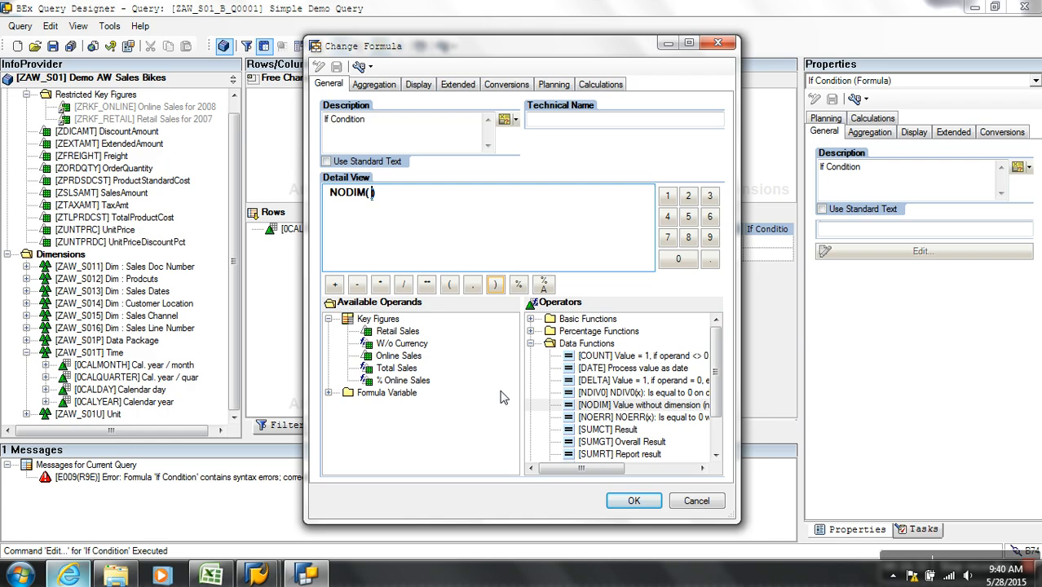
pyautogui.doubleClick(399, 331)
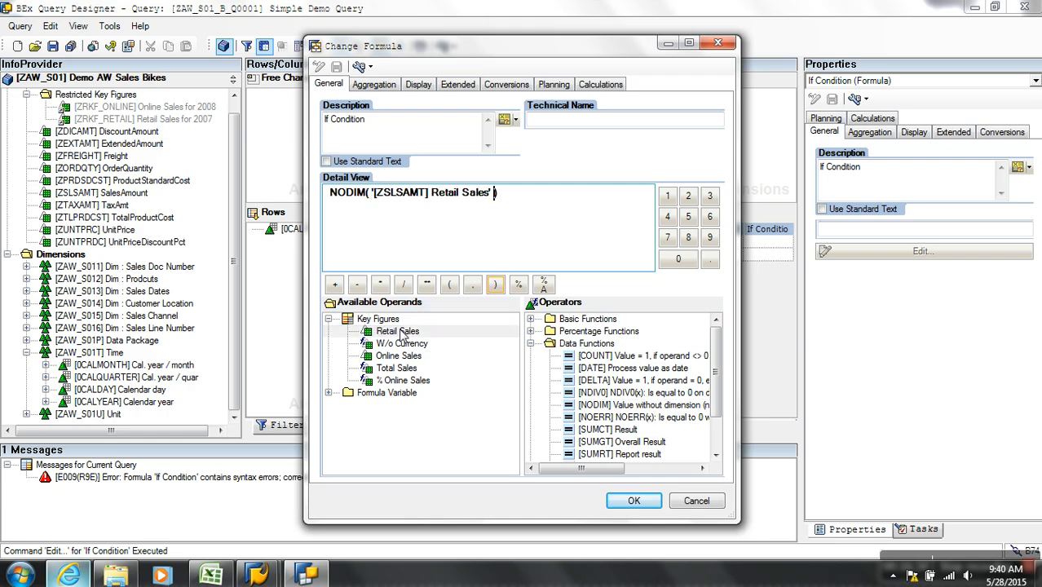
# Extend the formula with the Boolean greater-than operator and NODIM applied to Online Sales
pyautogui.click(531, 343)
pyautogui.click(530, 380)
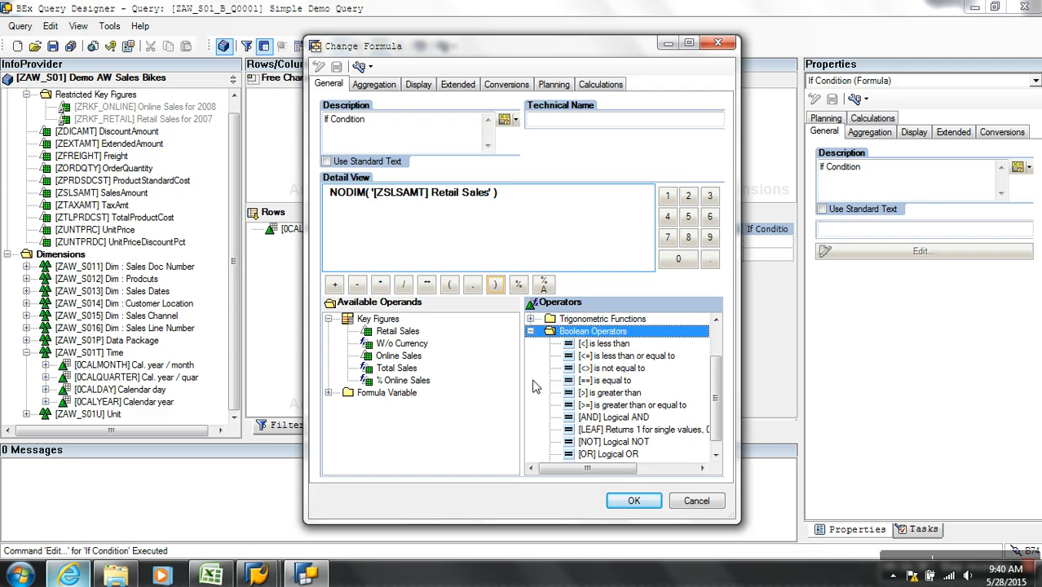
pyautogui.doubleClick(615, 395)
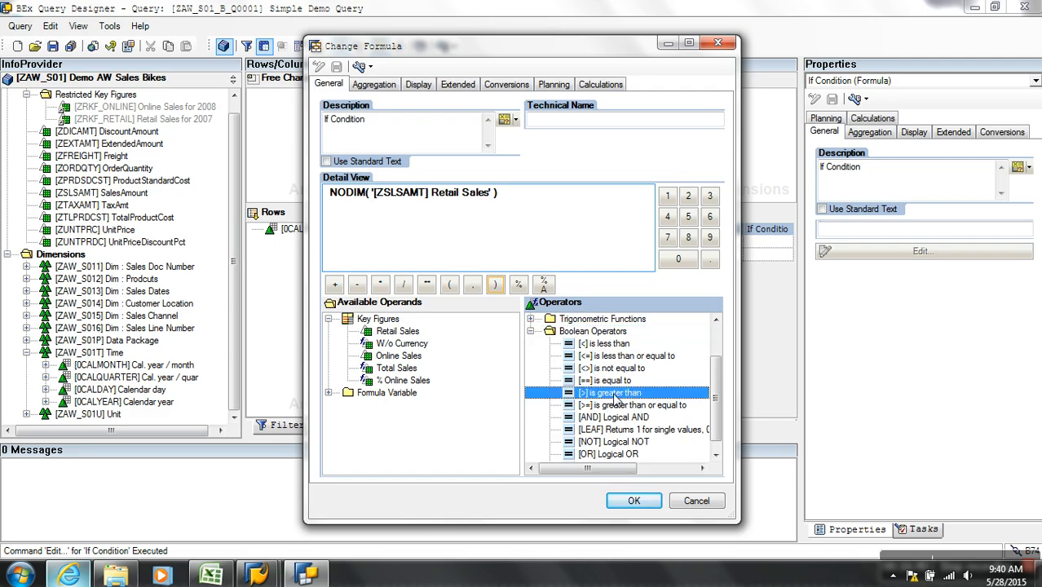
pyautogui.click(531, 331)
pyautogui.click(530, 343)
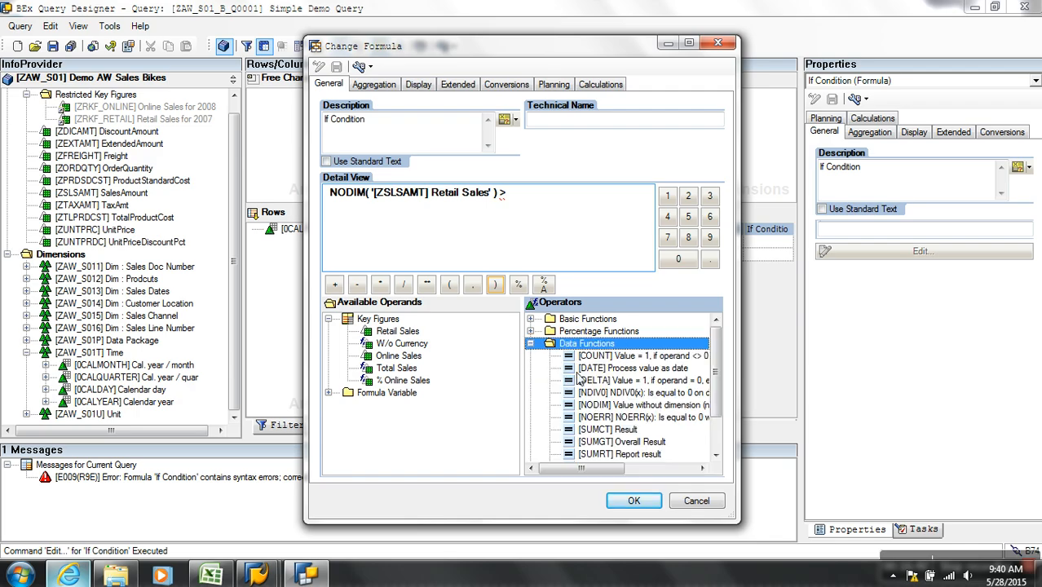
pyautogui.doubleClick(602, 405)
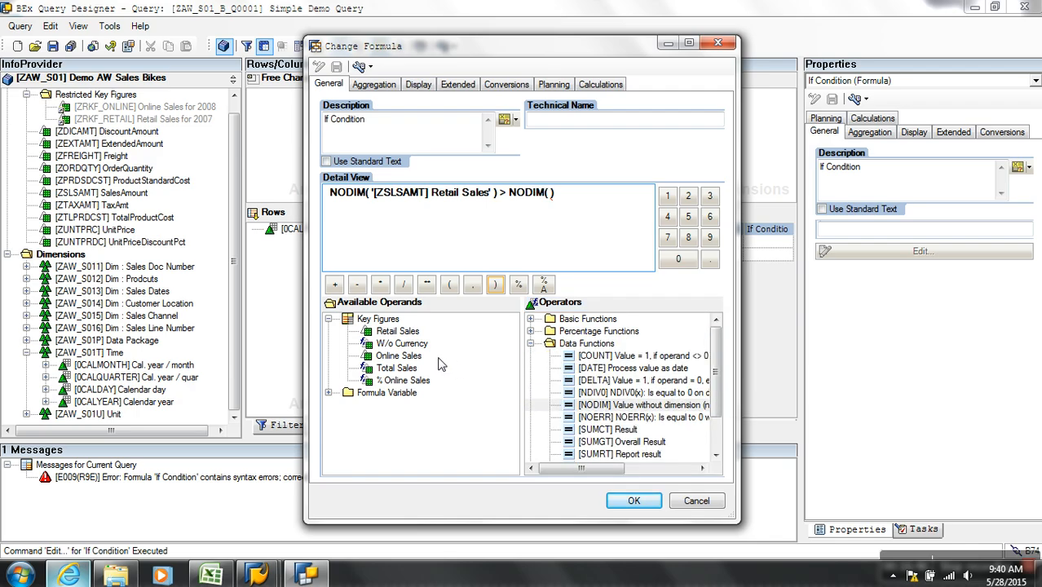
pyautogui.doubleClick(412, 357)
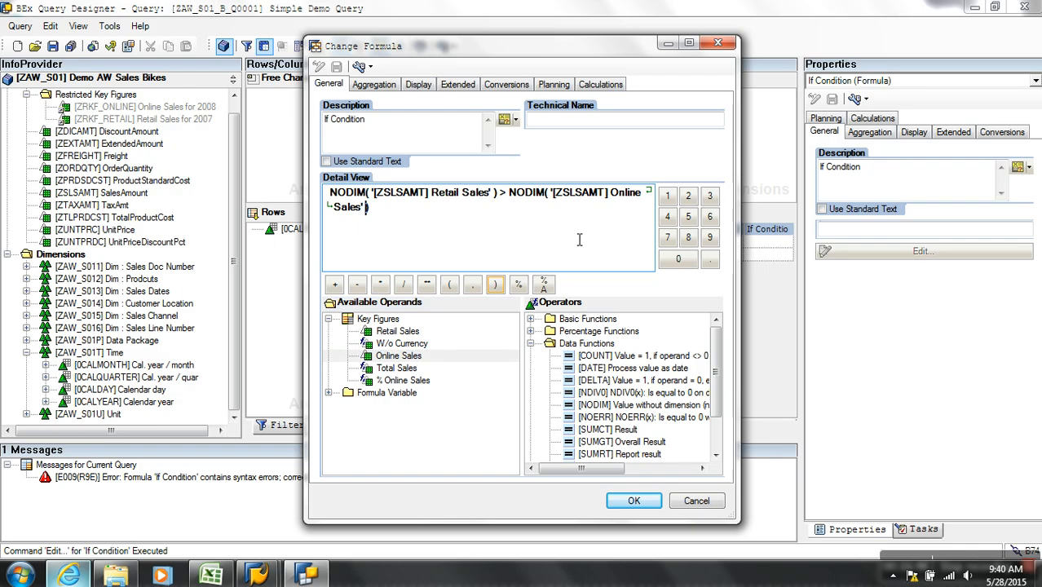
# Append a multiplication by NODIM of Retail Sales at the end of the formula
pyautogui.click(483, 223)
pyautogui.click(439, 218)
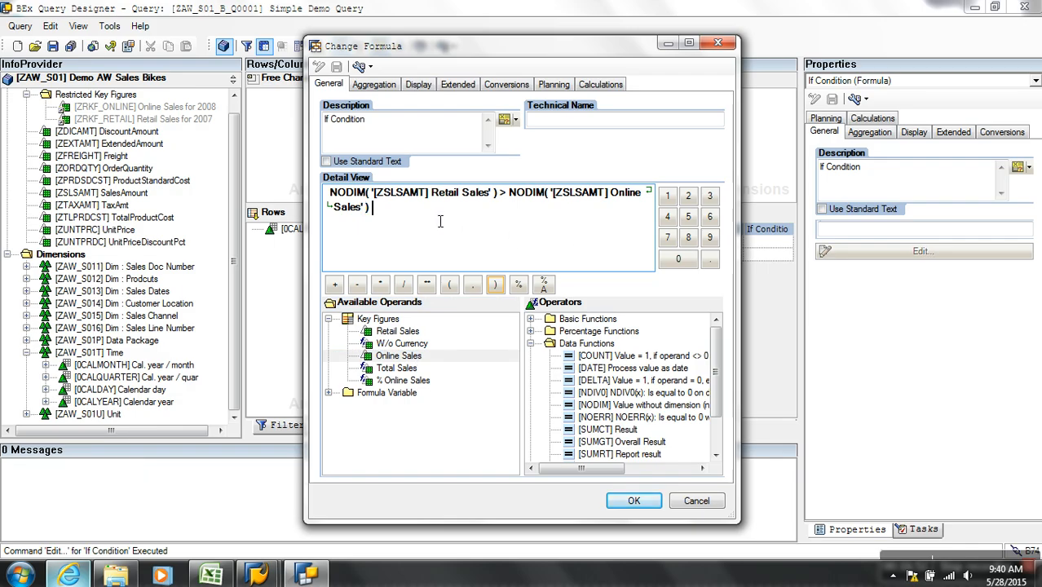
pyautogui.click(380, 284)
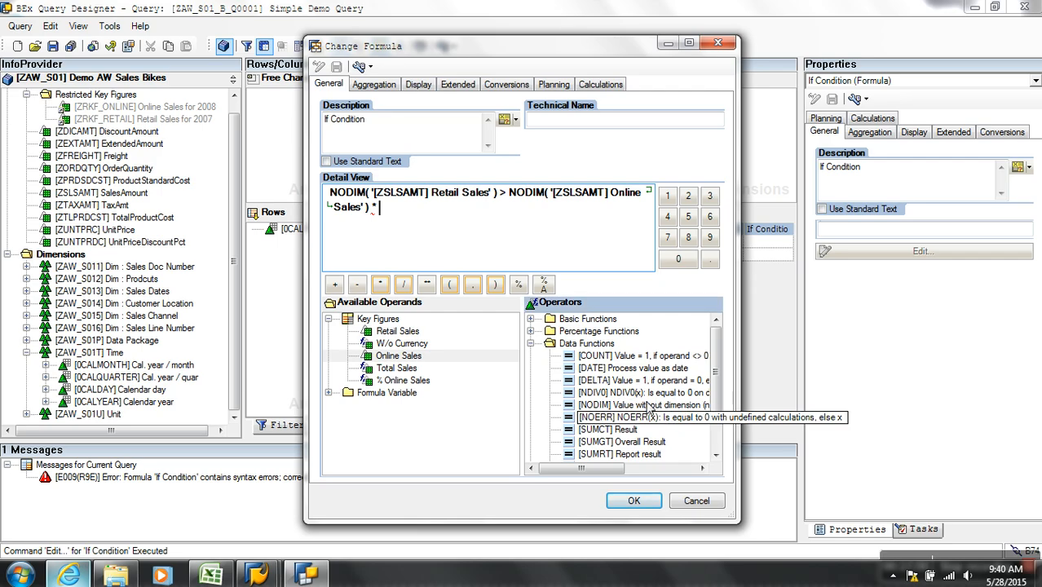
pyautogui.click(636, 393)
pyautogui.click(604, 356)
pyautogui.doubleClick(639, 405)
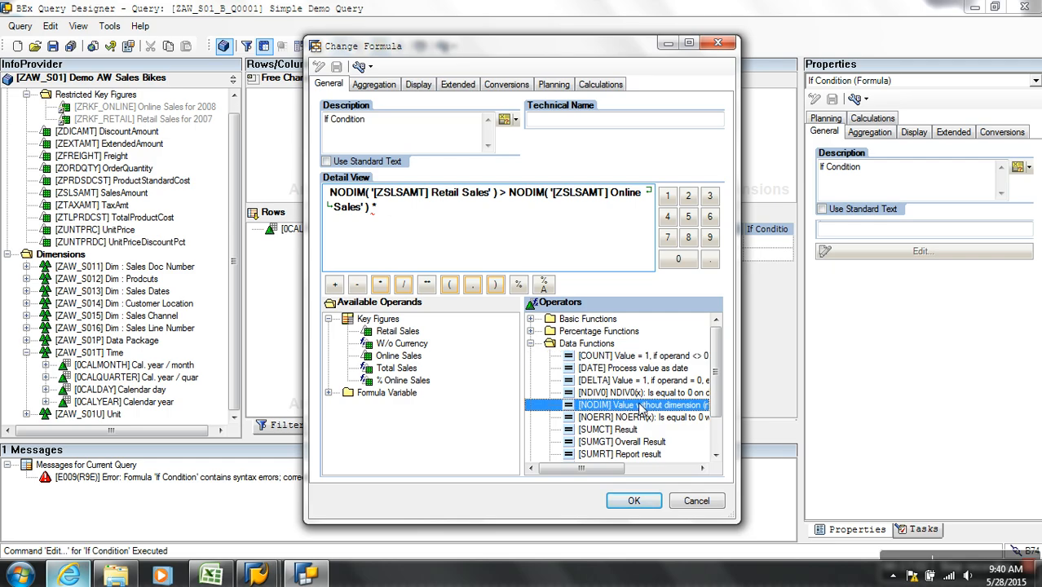
pyautogui.doubleClick(398, 332)
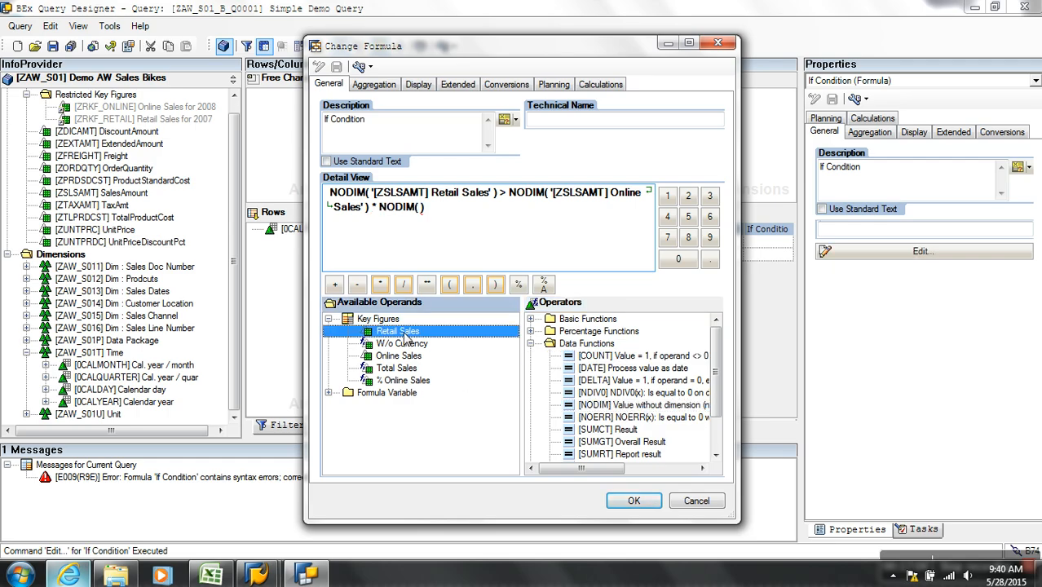
# Append a plus sign and NODIM applied to Online Sales at the end of the formula
pyautogui.click(568, 220)
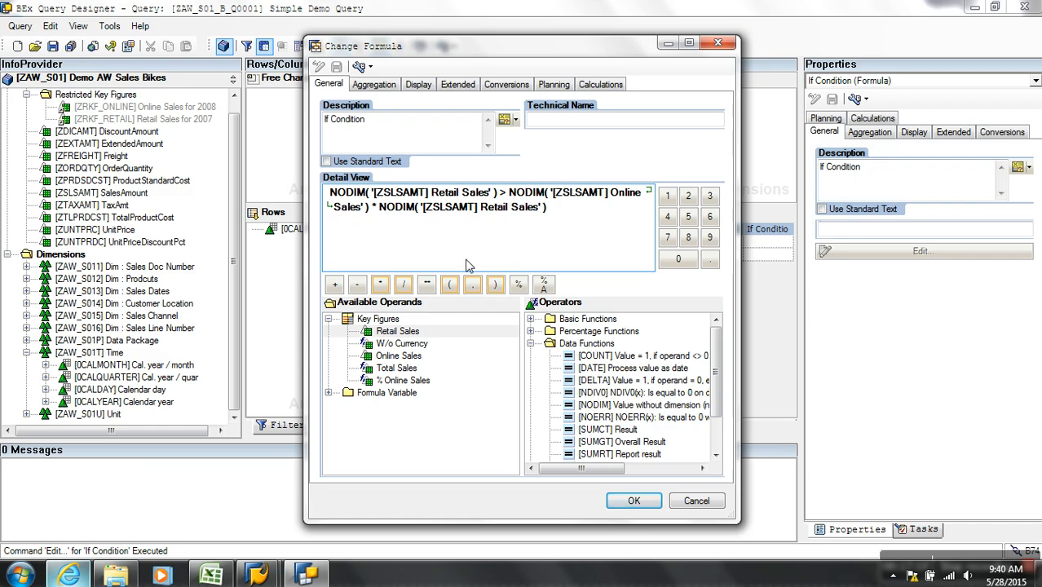
pyautogui.click(335, 284)
pyautogui.click(530, 344)
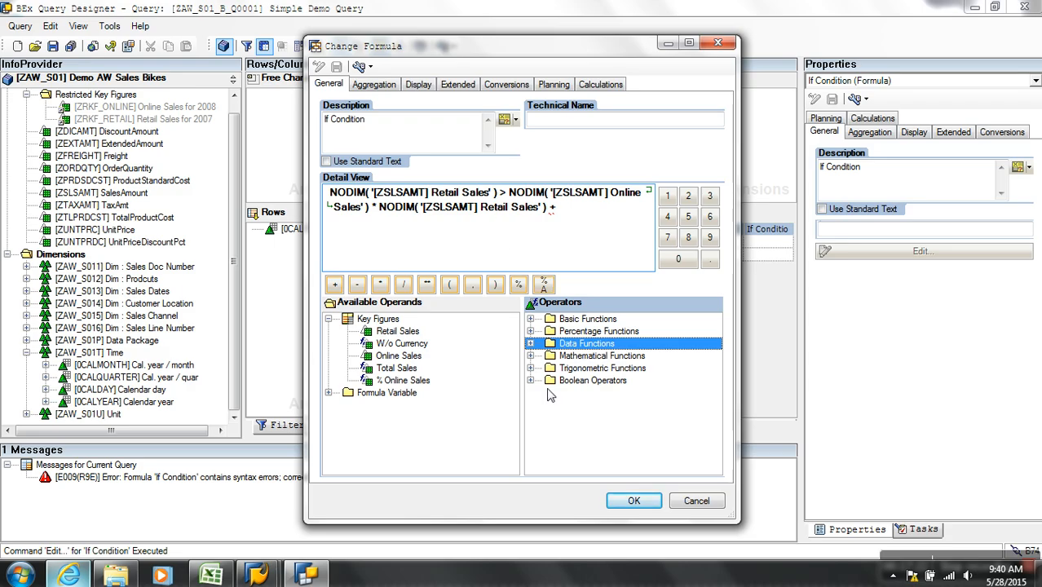
pyautogui.click(530, 343)
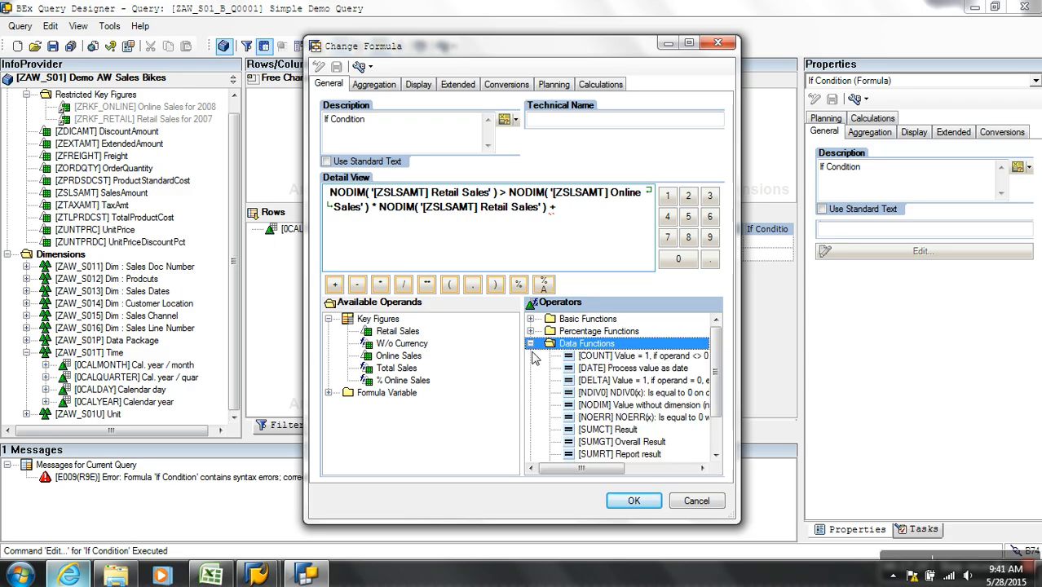
pyautogui.doubleClick(600, 405)
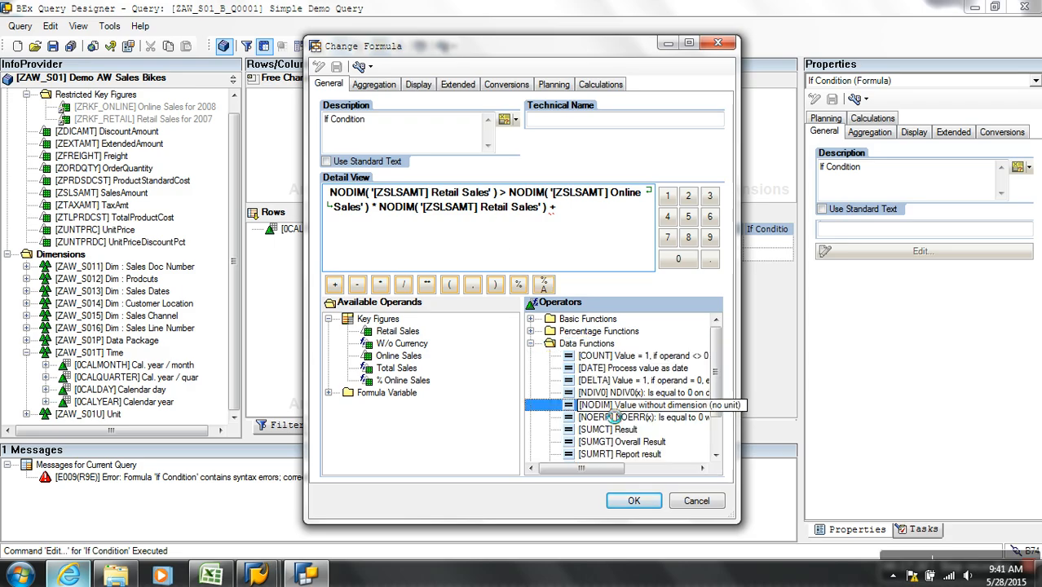
pyautogui.doubleClick(412, 357)
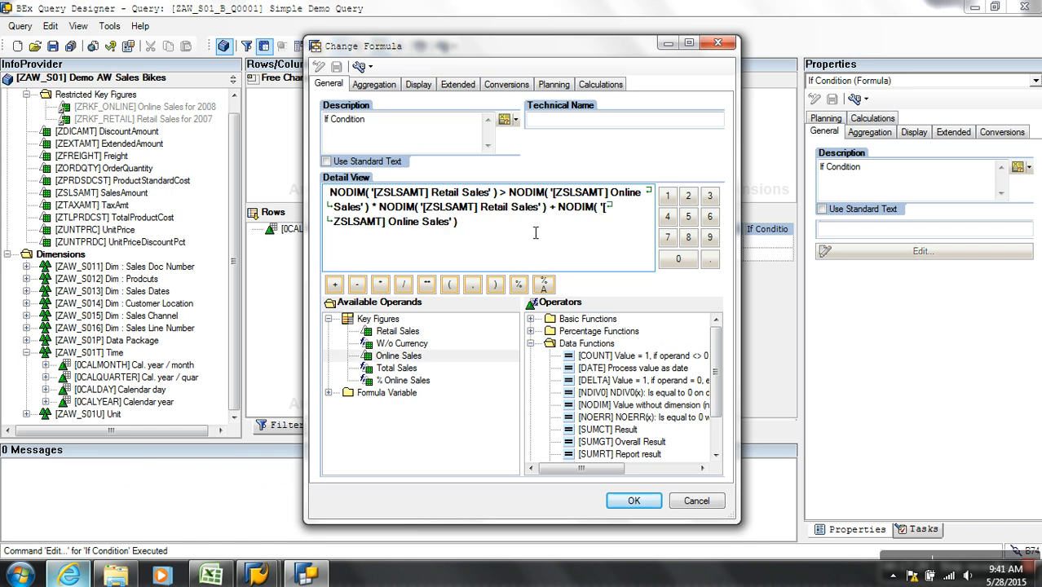
# Append the Boolean greater-than operator and NODIM applied to Retail Sales at the end of the formula
pyautogui.click(534, 343)
pyautogui.click(531, 344)
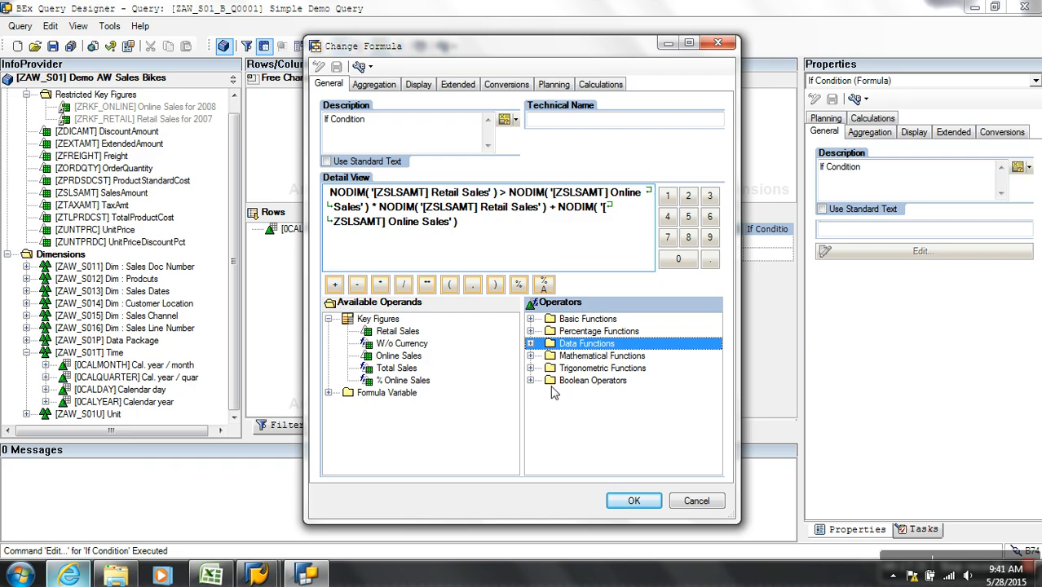
pyautogui.click(531, 380)
pyautogui.doubleClick(586, 394)
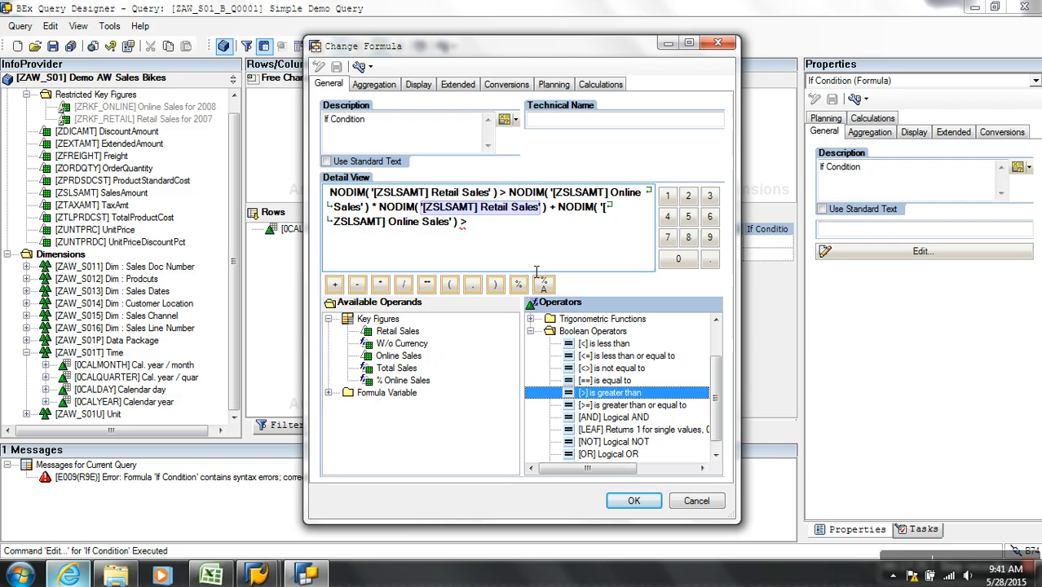
pyautogui.click(536, 271)
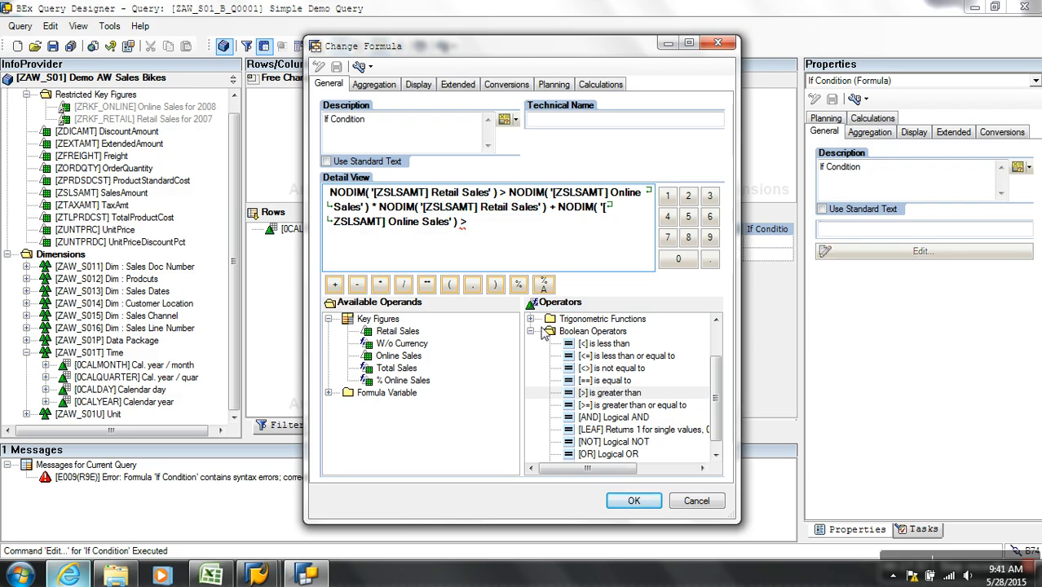
pyautogui.click(531, 331)
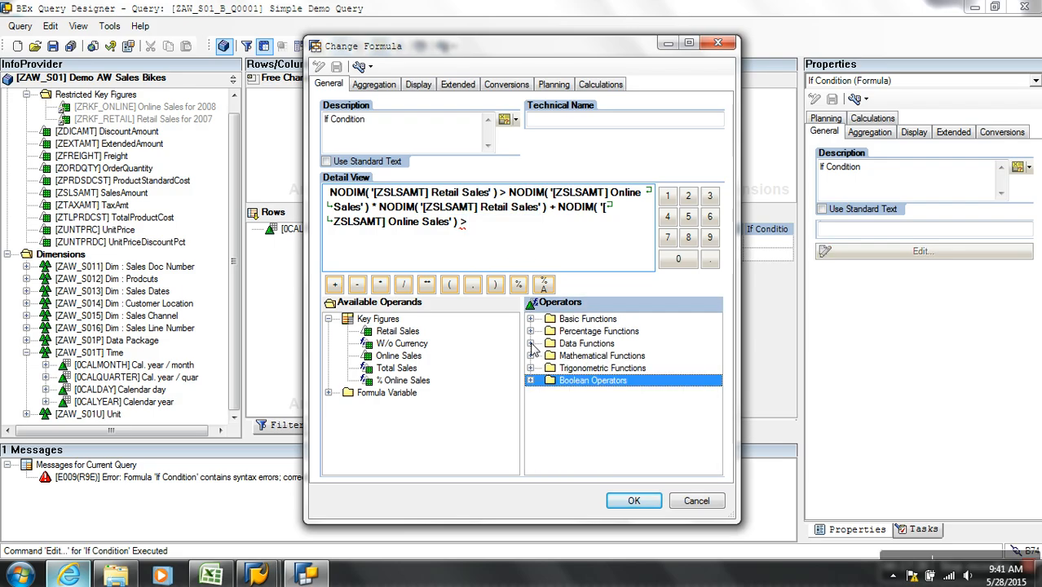
pyautogui.click(532, 344)
pyautogui.doubleClick(608, 404)
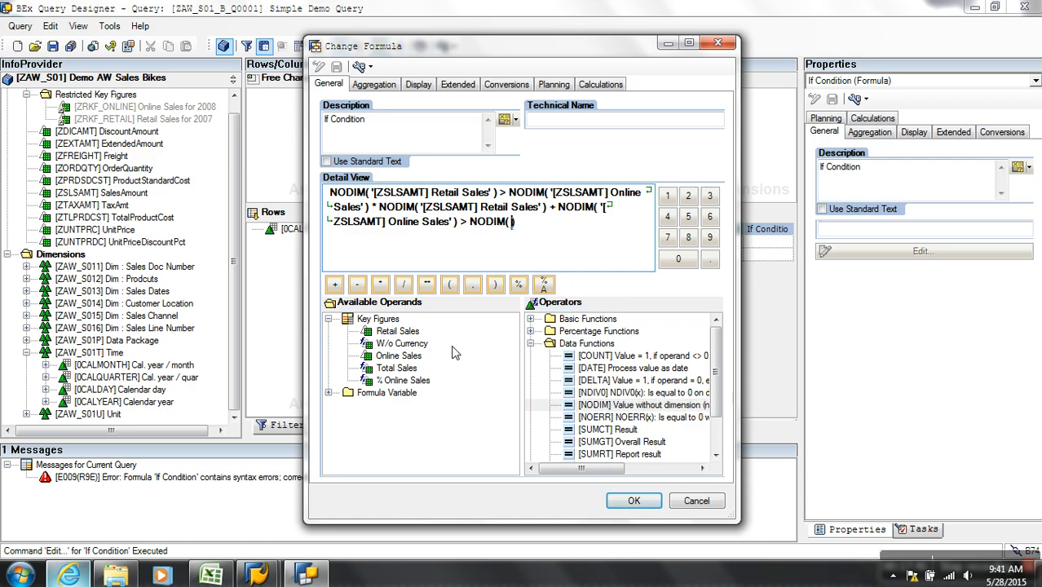
pyautogui.doubleClick(399, 332)
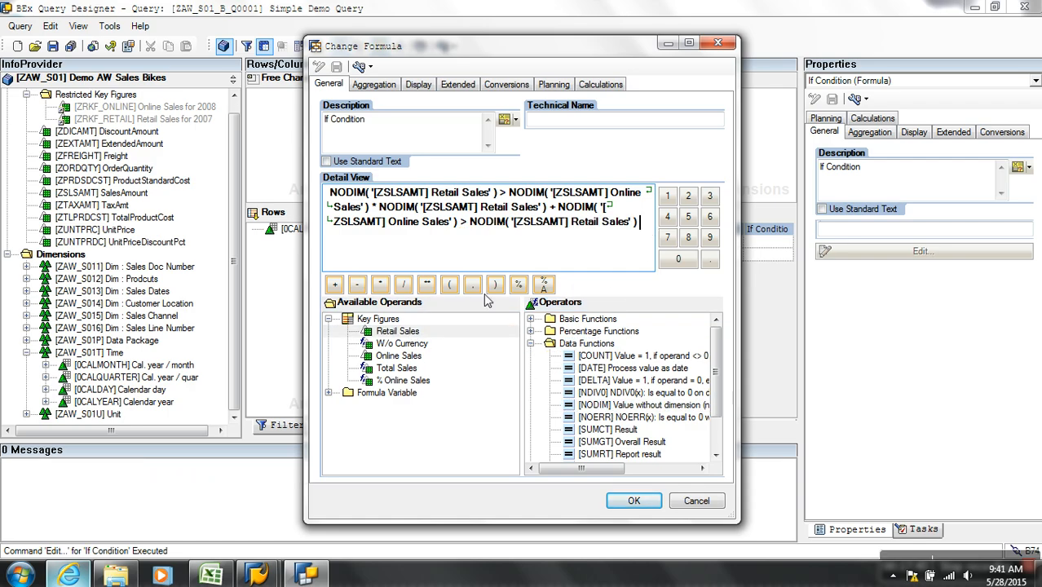
# Append a multiplication by NODIM of Online Sales to complete the If Condition formula
pyautogui.click(380, 284)
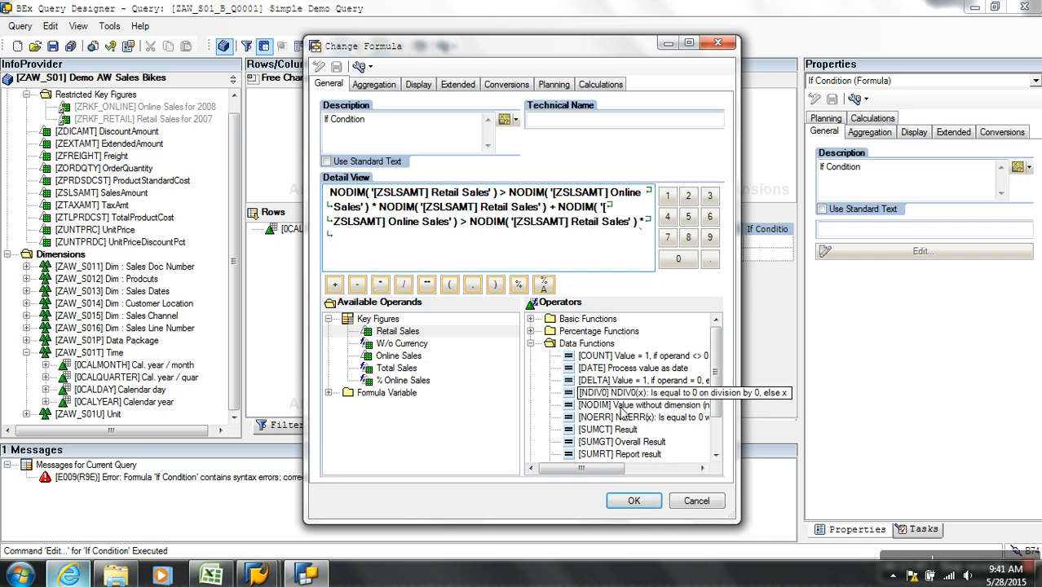
pyautogui.doubleClick(595, 405)
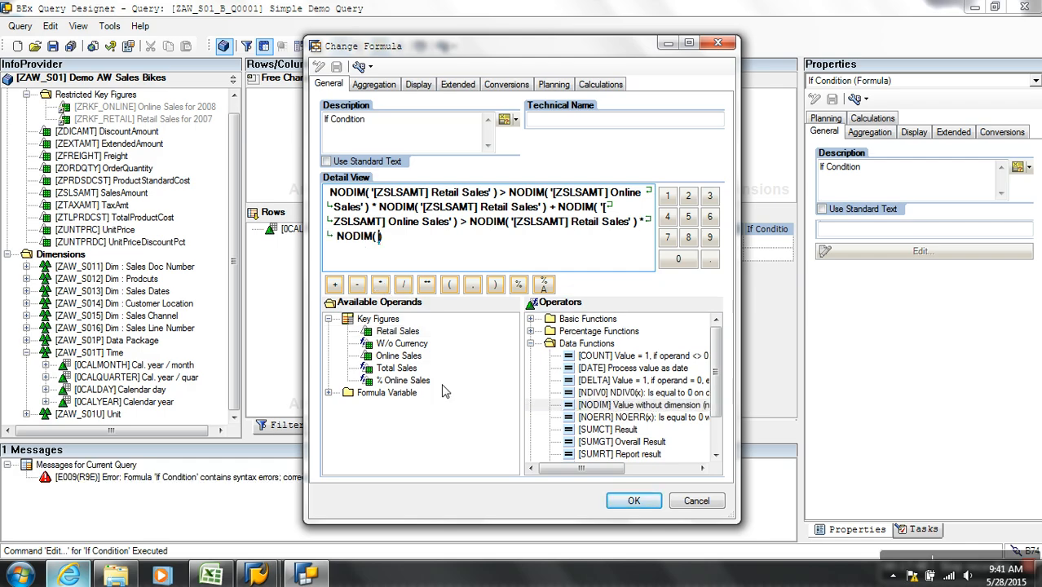
pyautogui.doubleClick(400, 356)
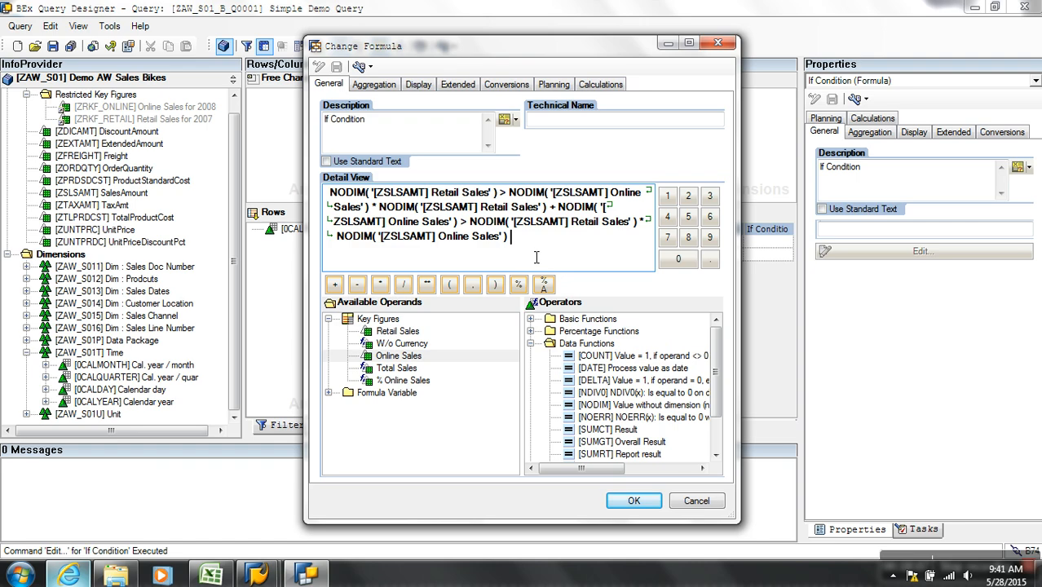
# Set the technical name display to Text so the formula shows its operands without keys
pyautogui.doubleClick(446, 199)
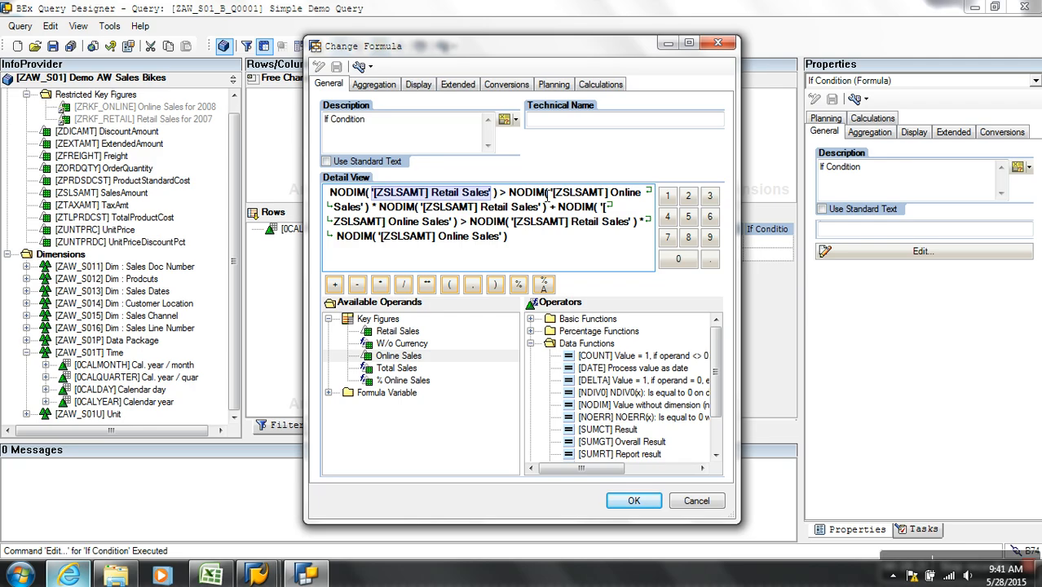
pyautogui.click(585, 192)
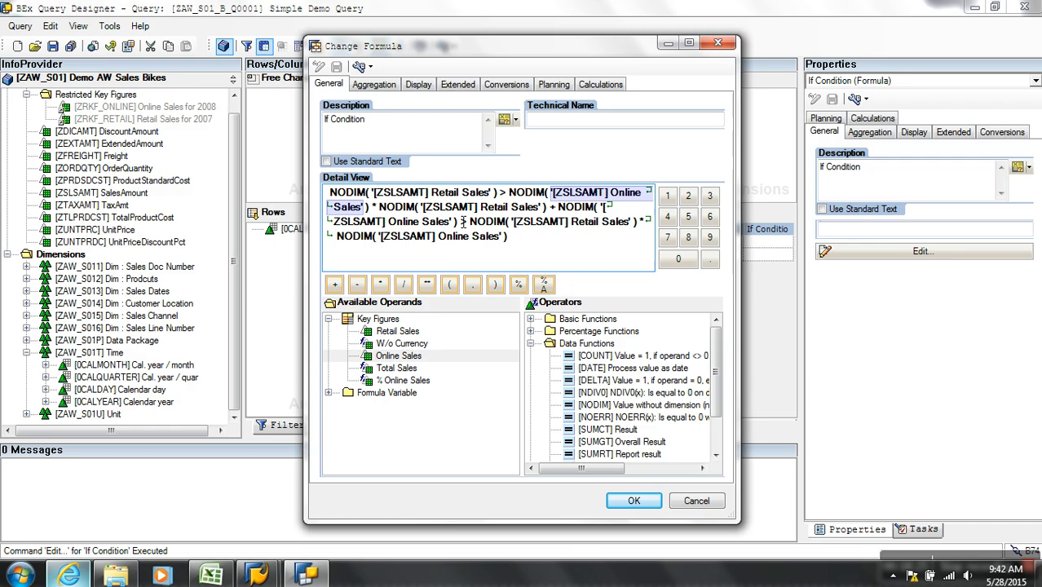
pyautogui.click(368, 67)
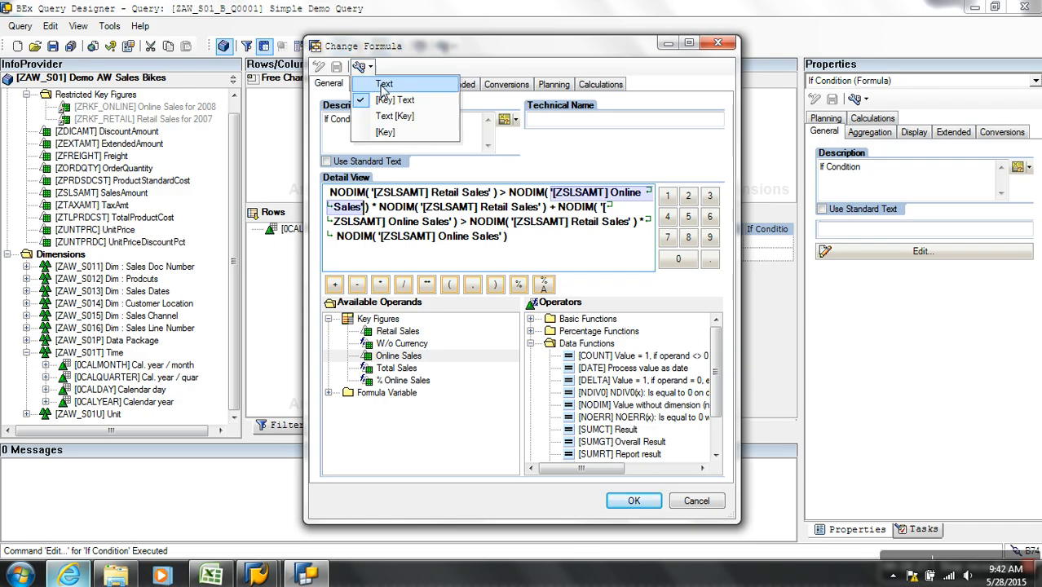
pyautogui.click(383, 85)
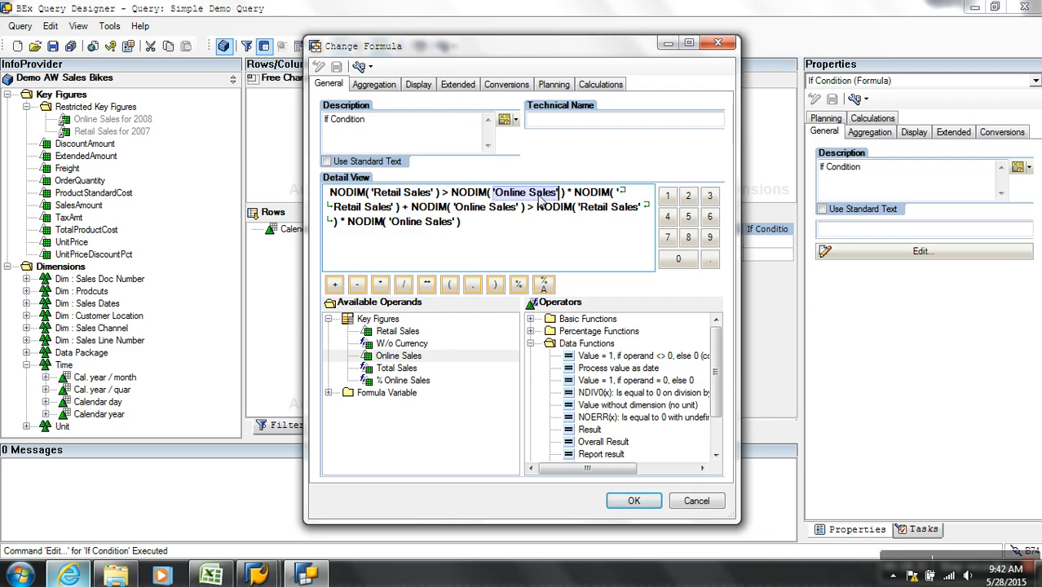
# Check the operands in the If Condition formula, then accept it and save the query
pyautogui.click(394, 196)
pyautogui.click(406, 203)
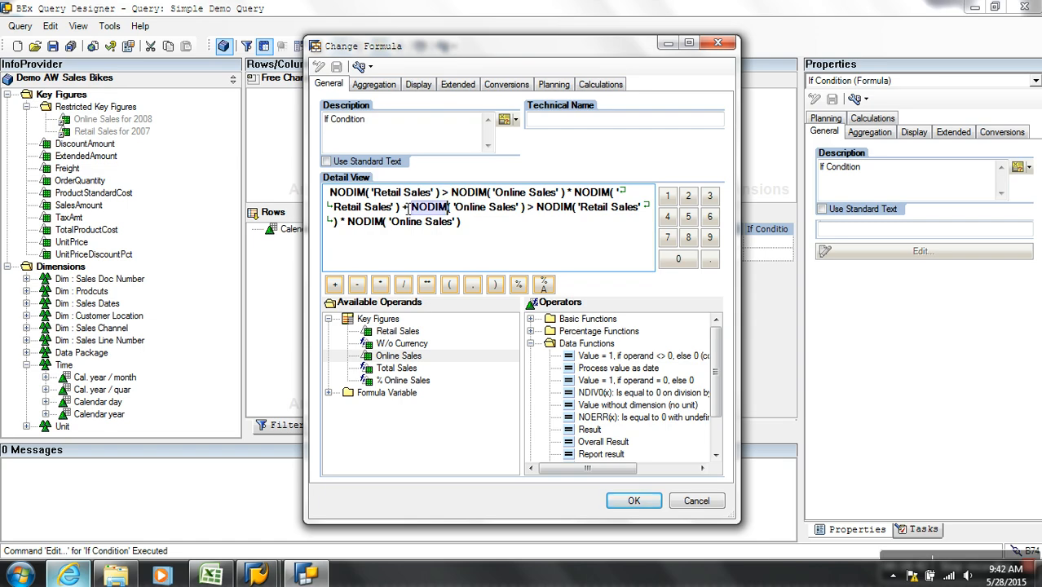
pyautogui.click(391, 194)
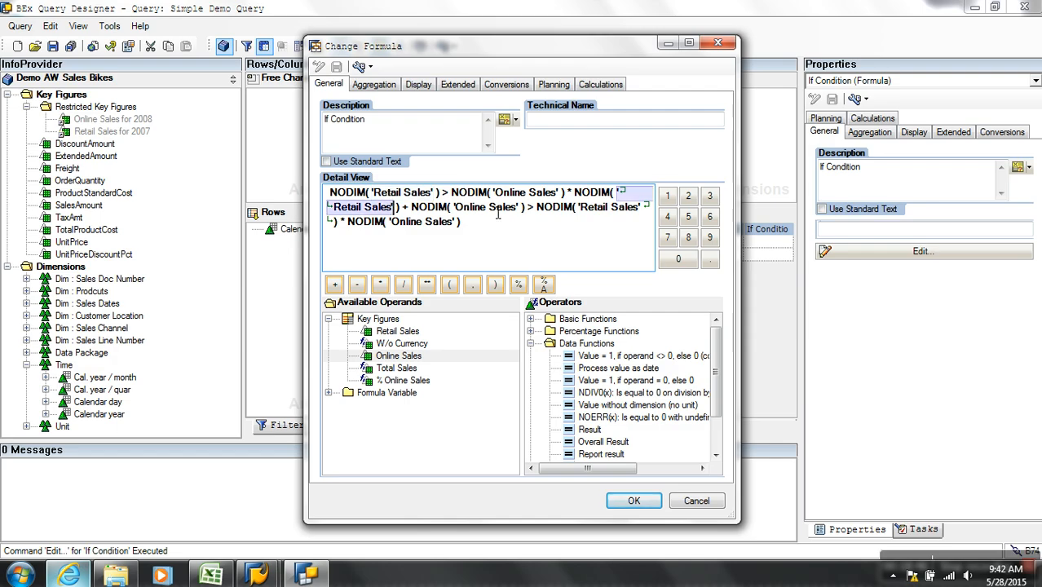
pyautogui.click(494, 213)
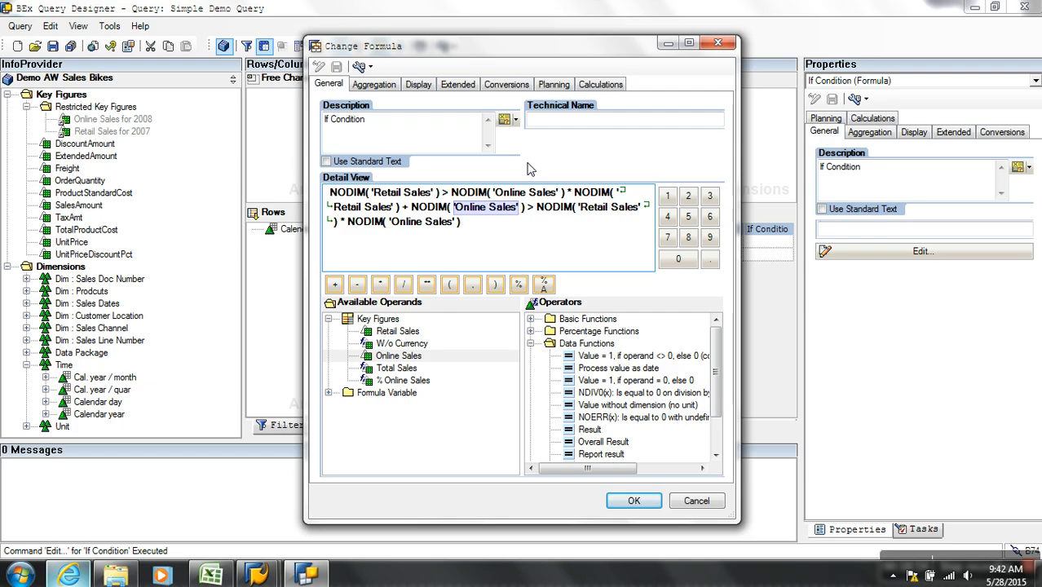
pyautogui.click(637, 503)
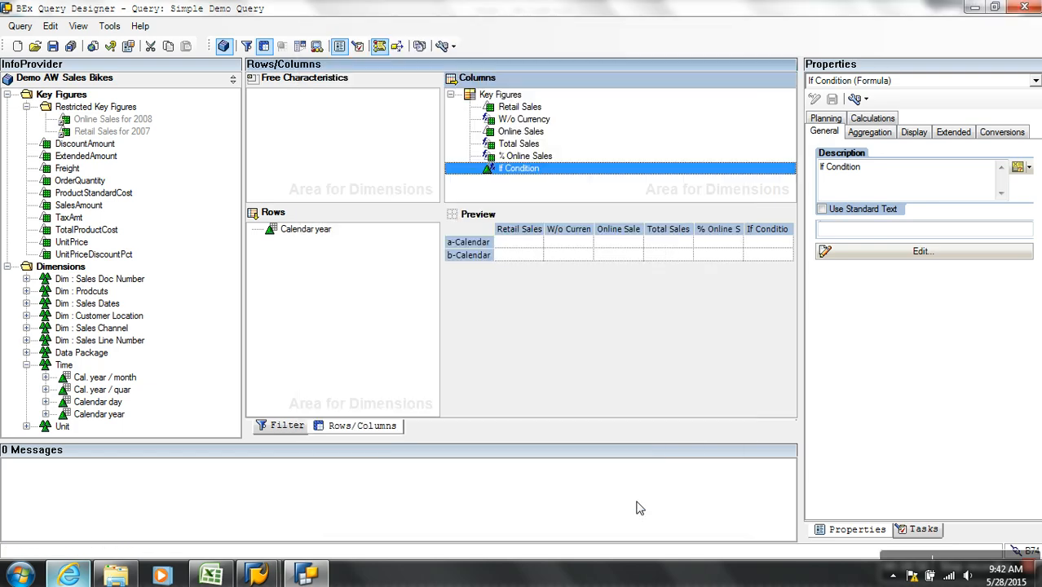
pyautogui.click(55, 47)
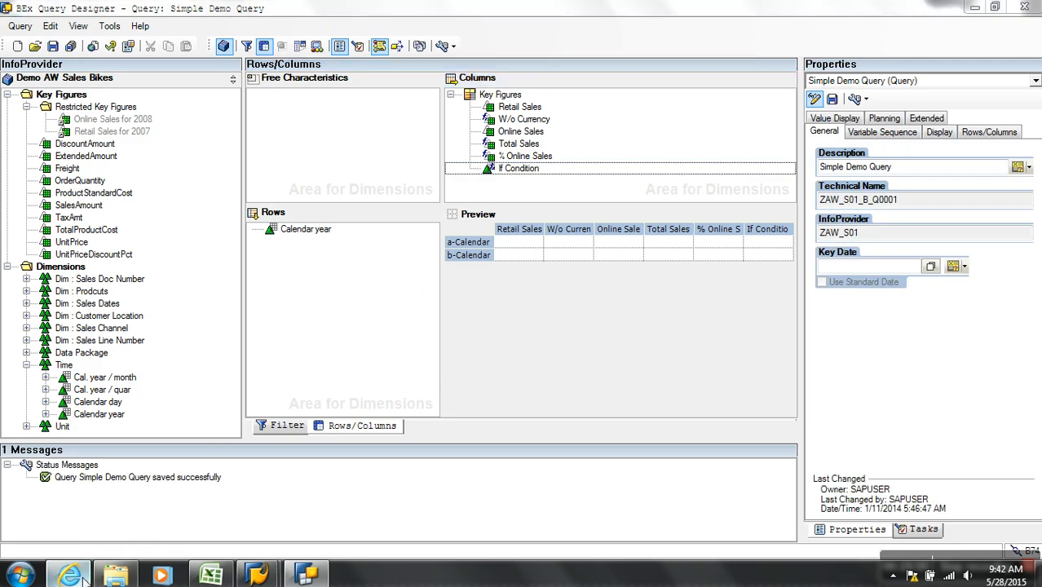
# Switch to Internet Explorer, refresh the query report and filter its Key Figures to Retail Sales, Online Sales and If Condition
pyautogui.click(82, 575)
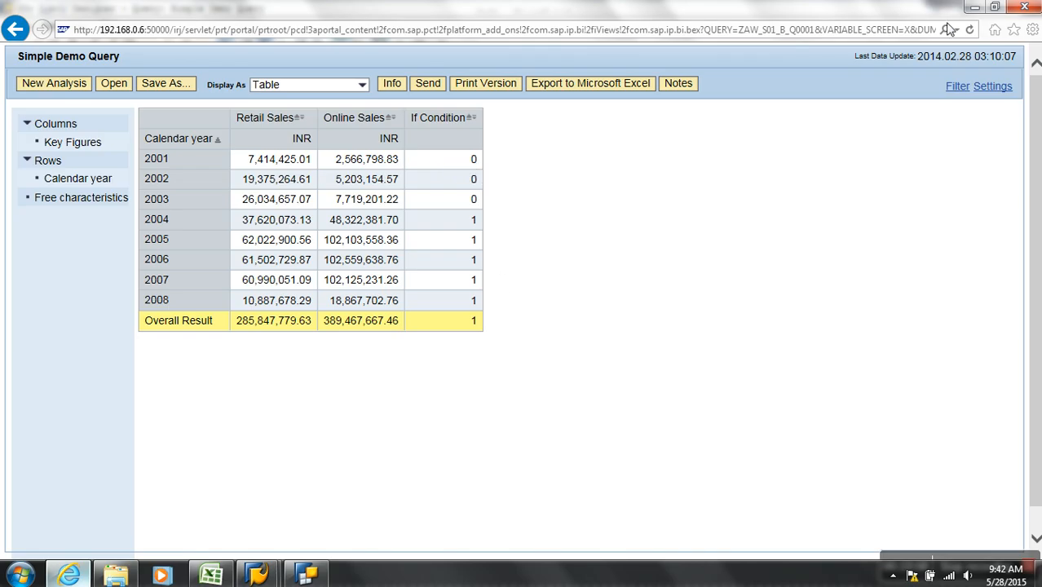
pyautogui.click(969, 29)
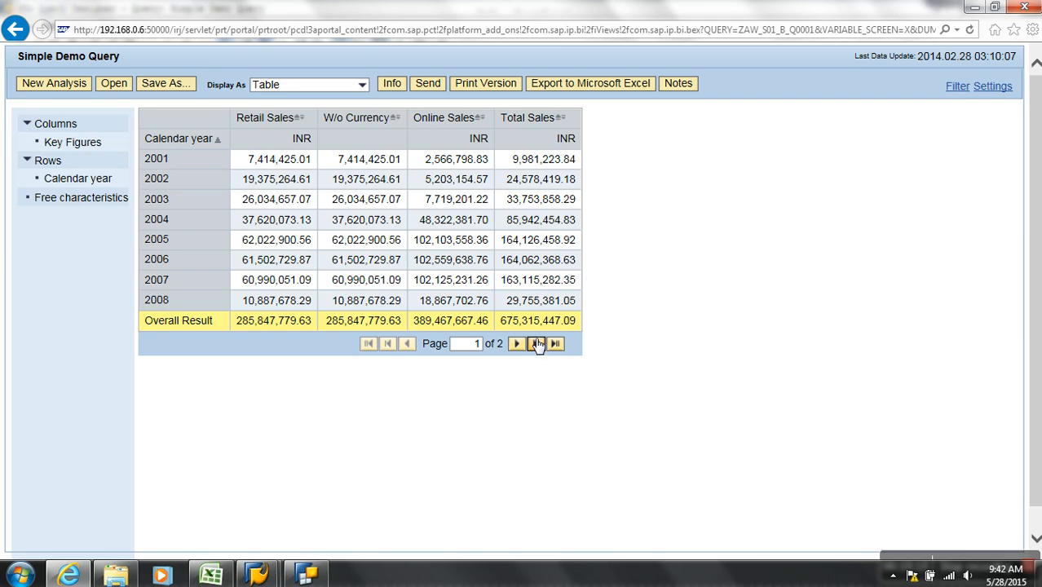
pyautogui.rightClick(81, 144)
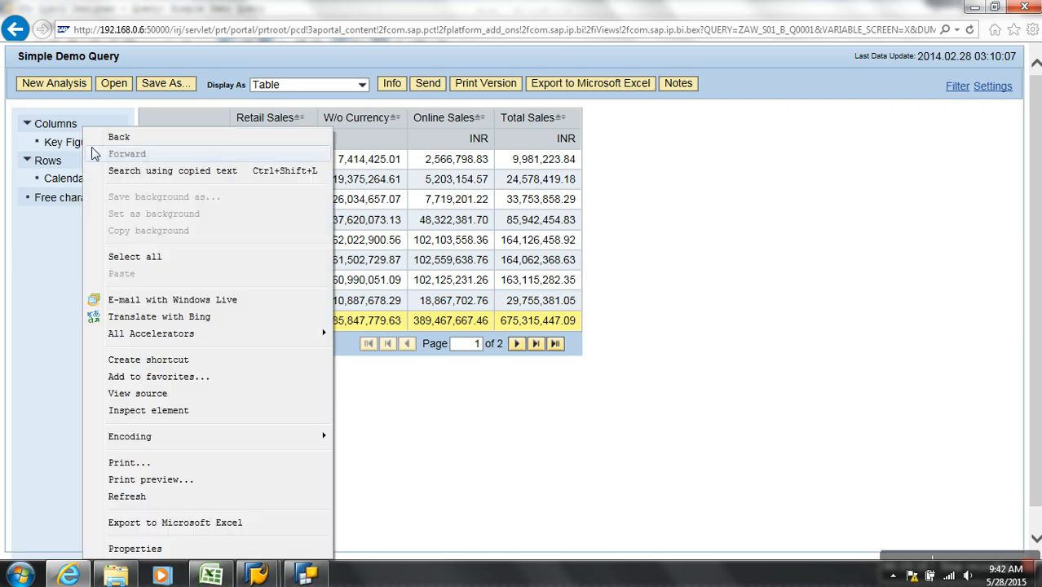
pyautogui.rightClick(56, 145)
pyautogui.moveTo(94, 150)
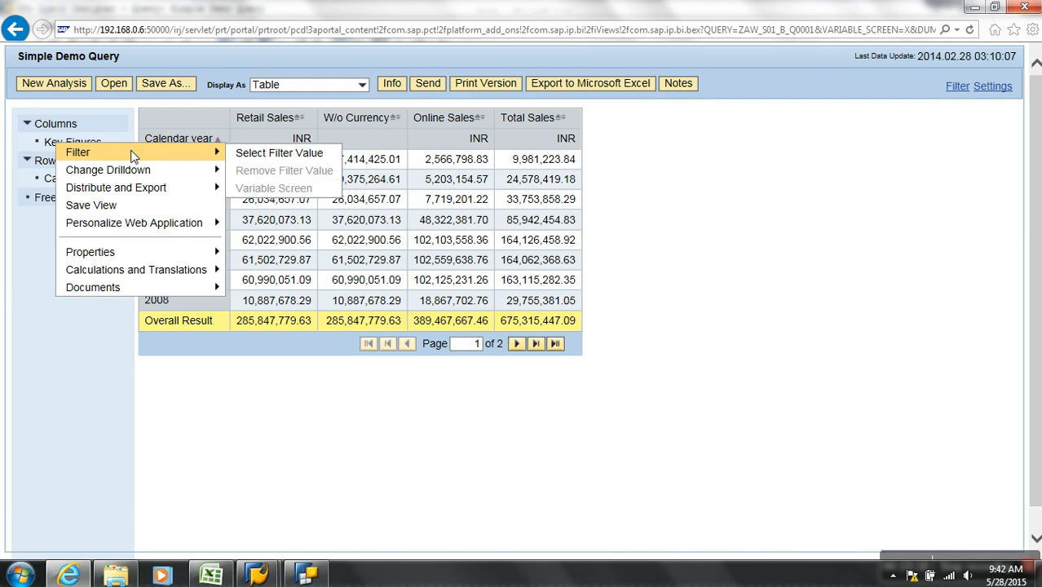
pyautogui.click(305, 151)
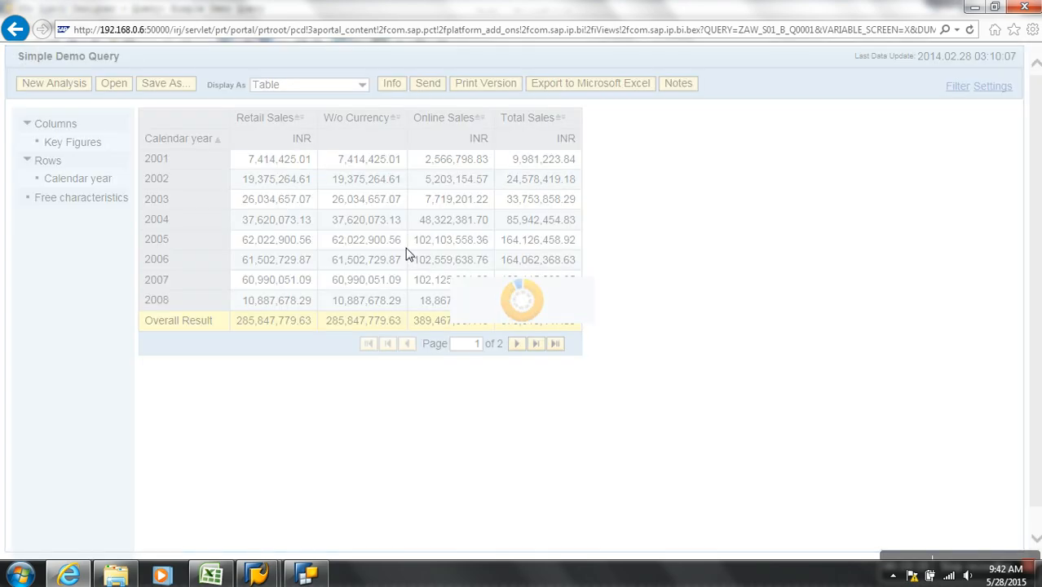
pyautogui.click(269, 232)
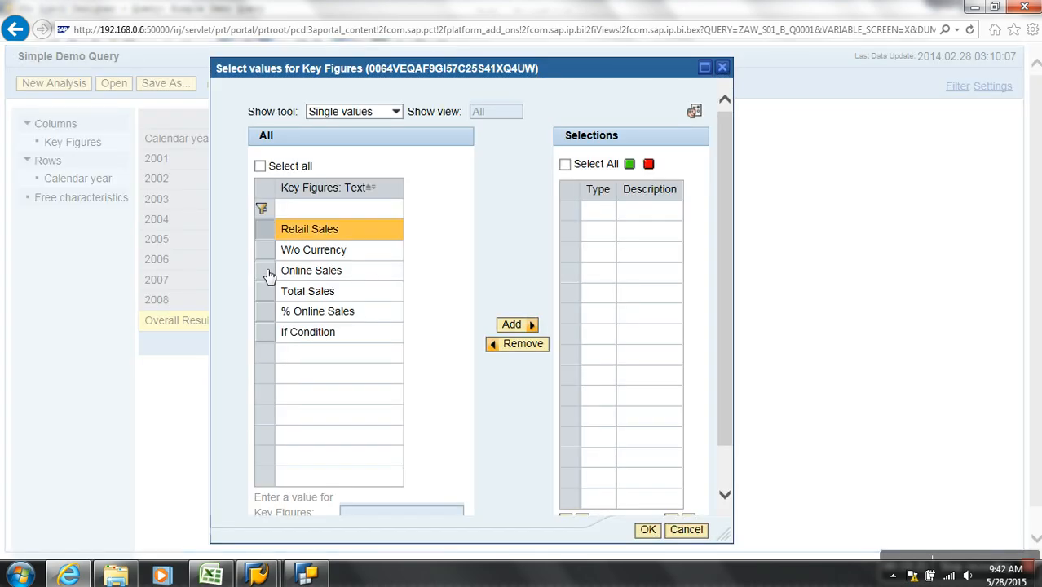
pyautogui.keyDown('ctrl'); pyautogui.click(268, 273); pyautogui.keyUp('ctrl')
pyautogui.keyDown('ctrl'); pyautogui.click(275, 334); pyautogui.keyUp('ctrl')
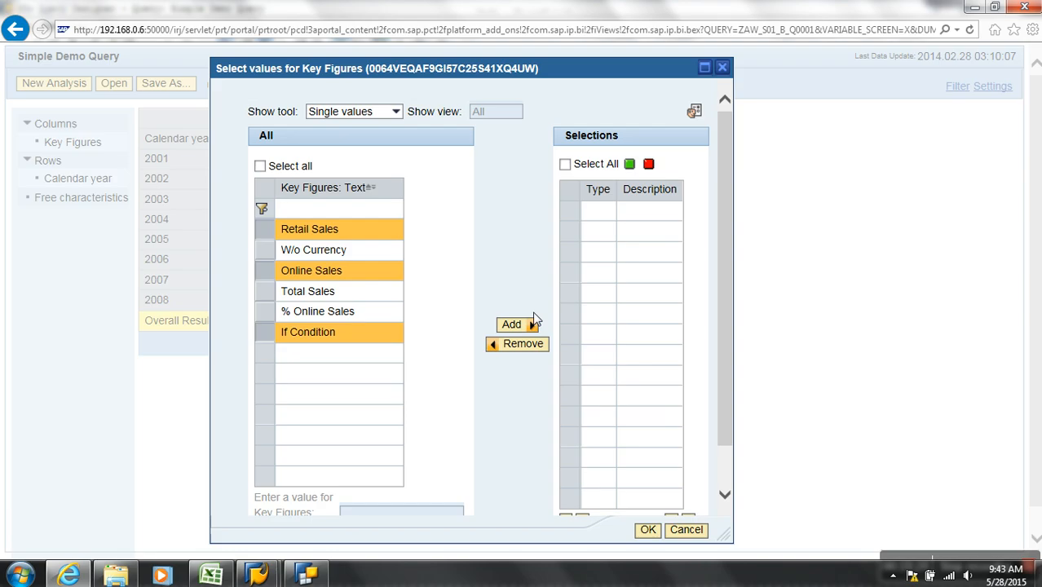
pyautogui.click(514, 324)
pyautogui.click(649, 530)
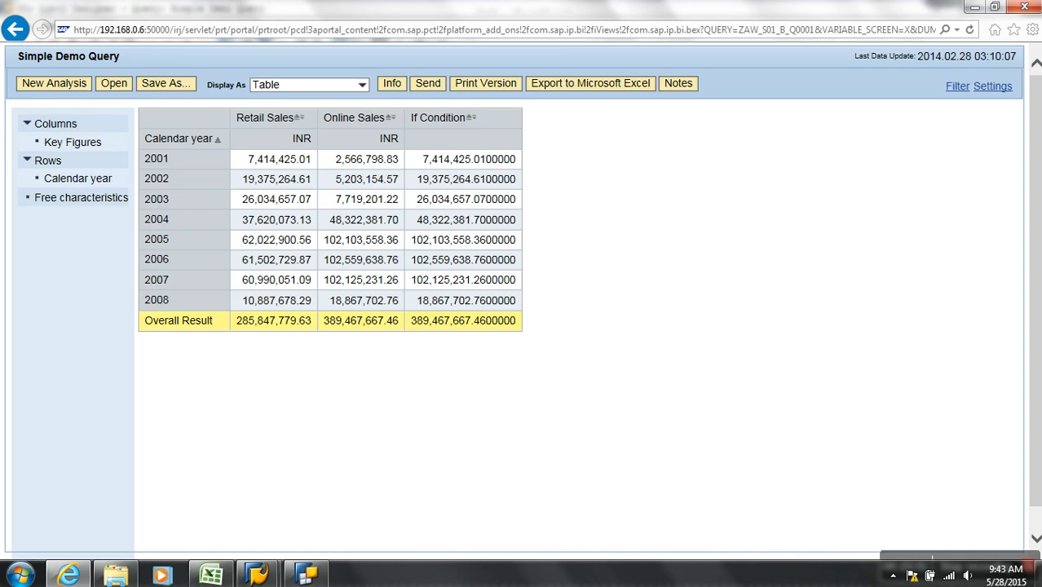
# Switch back to BEx Query Designer and open the If Condition formula for editing
pyautogui.click(306, 575)
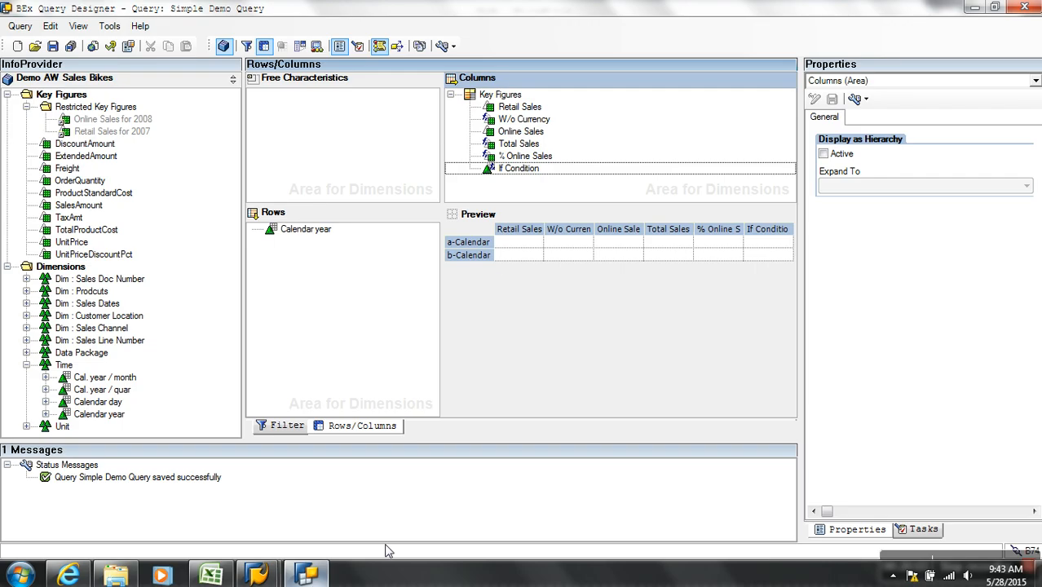
pyautogui.rightClick(522, 169)
pyautogui.click(556, 173)
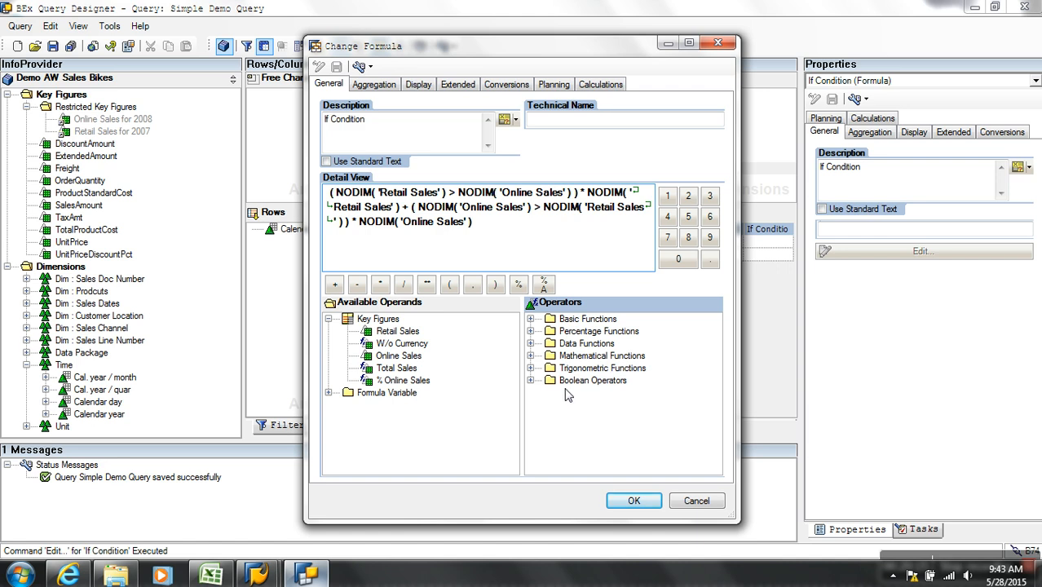
# Examine the operators offered under Trigonometric Functions, Mathematical Functions and Data Functions
pyautogui.click(530, 367)
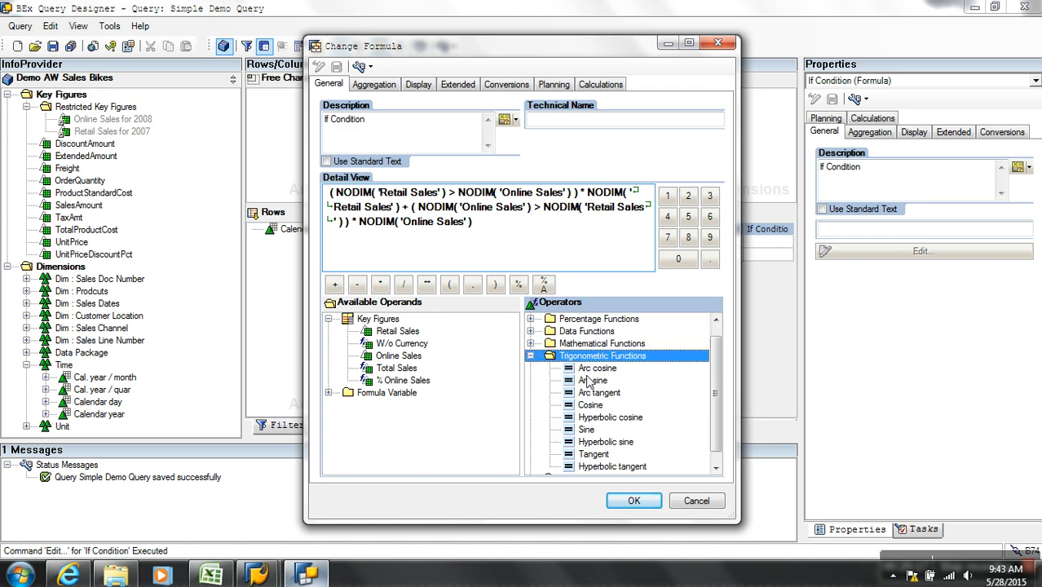
pyautogui.click(531, 344)
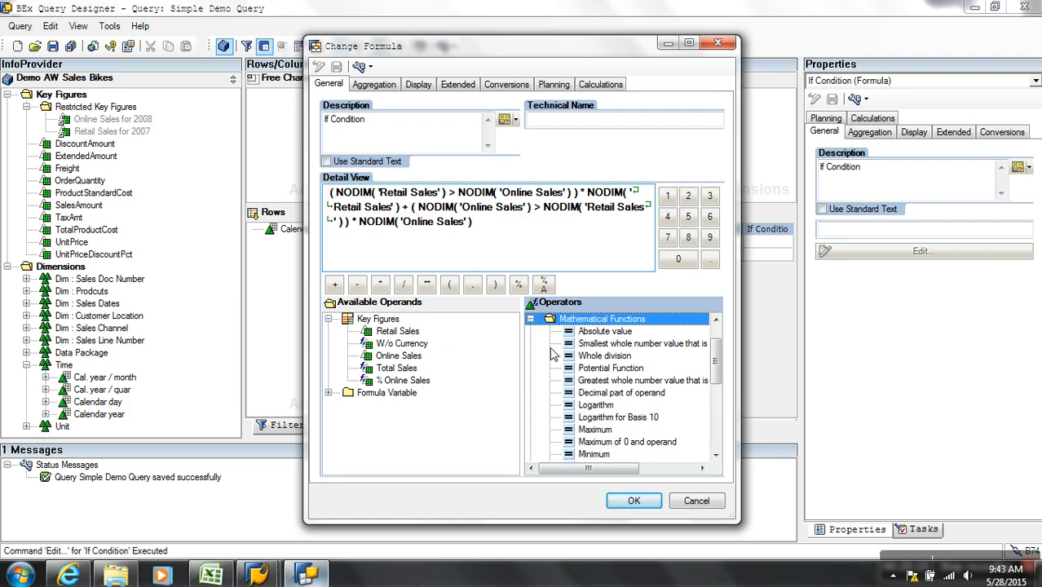
pyautogui.scroll(-4, 622, 370)
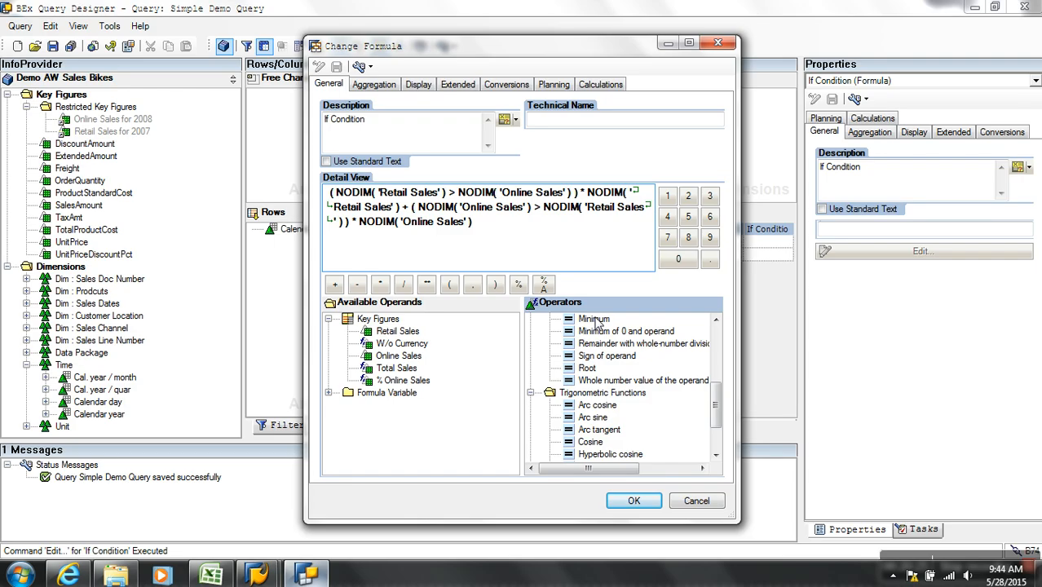
pyautogui.moveTo(717, 400); pyautogui.dragTo(717, 415)
pyautogui.click(633, 344)
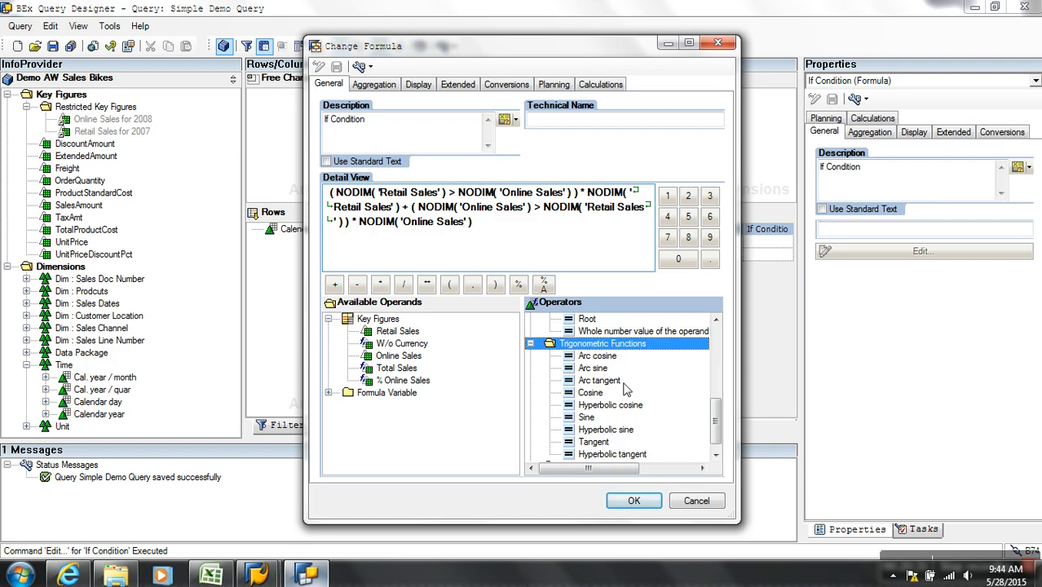
pyautogui.click(530, 344)
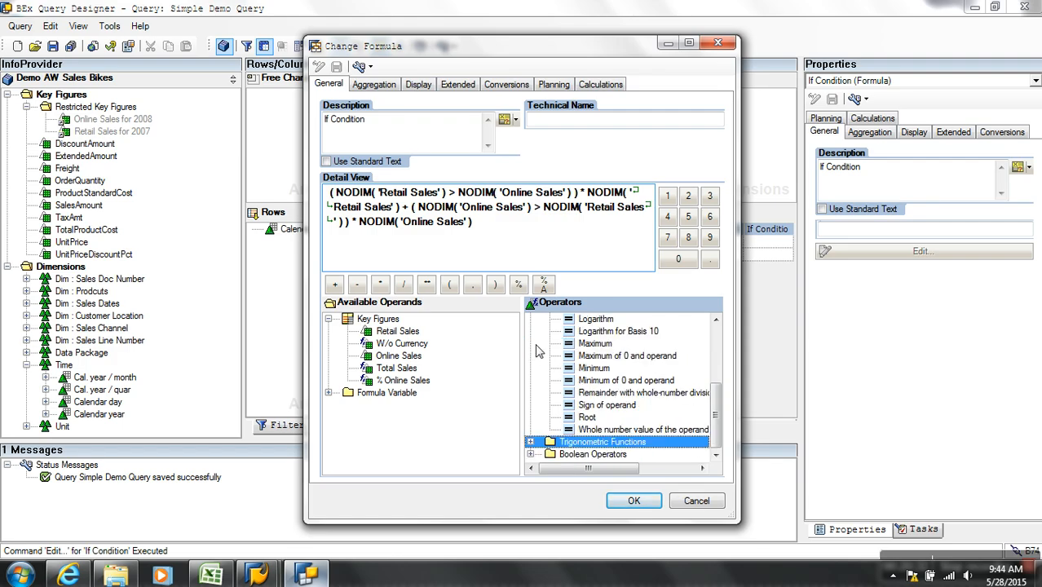
pyautogui.scroll(5, 538, 351)
pyautogui.click(530, 343)
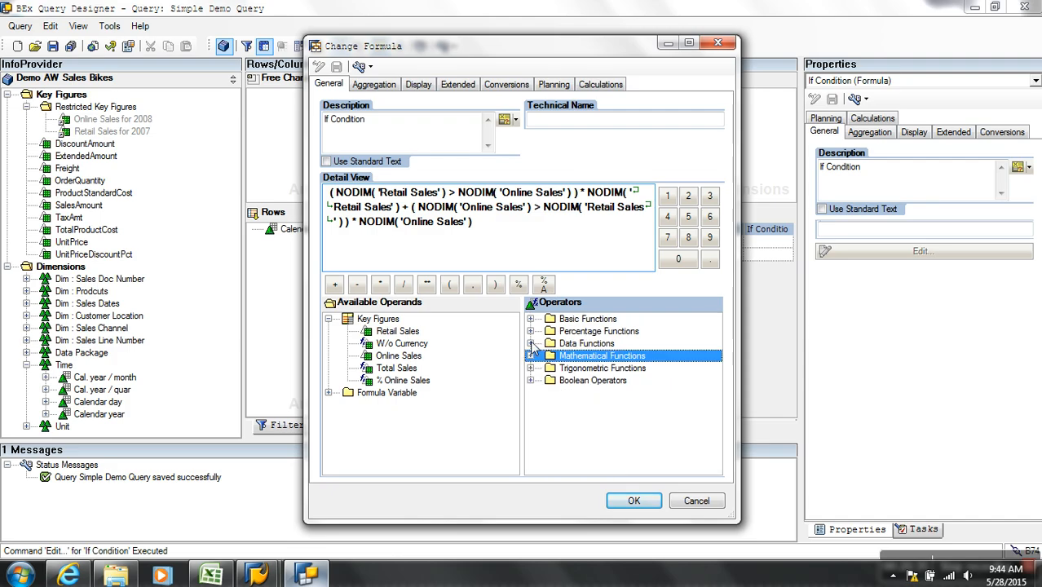
pyautogui.click(531, 343)
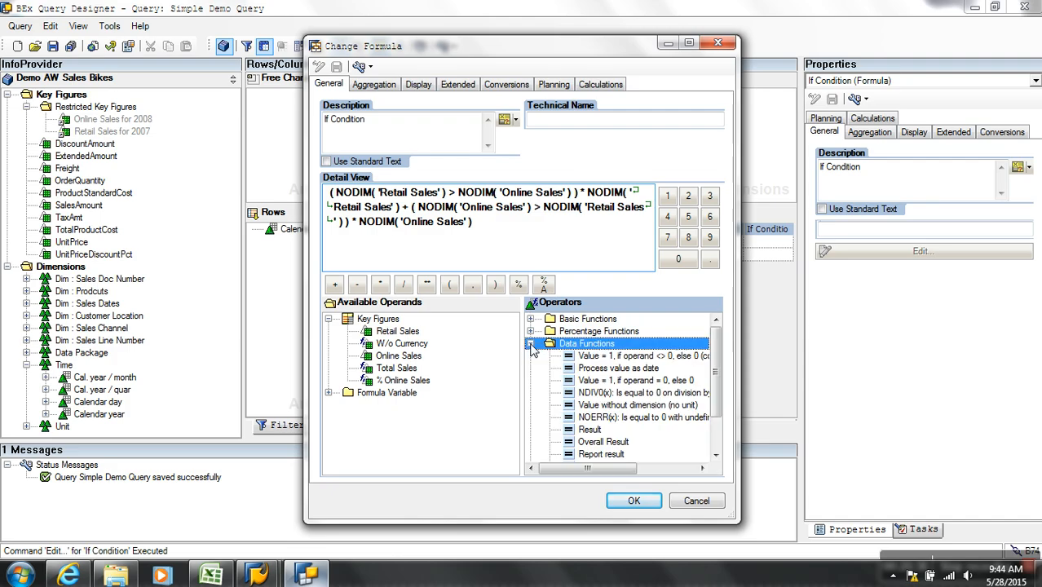
# Go through the individual data functions, from value without dimension and NDIV0 to the result, date and time operators, then accept the formula
pyautogui.click(629, 405)
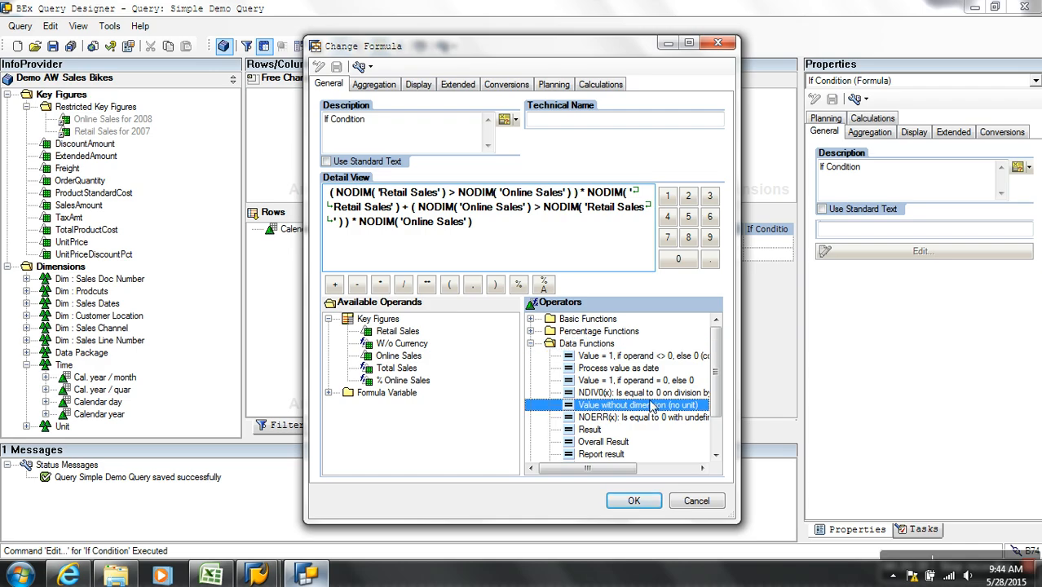
pyautogui.click(603, 394)
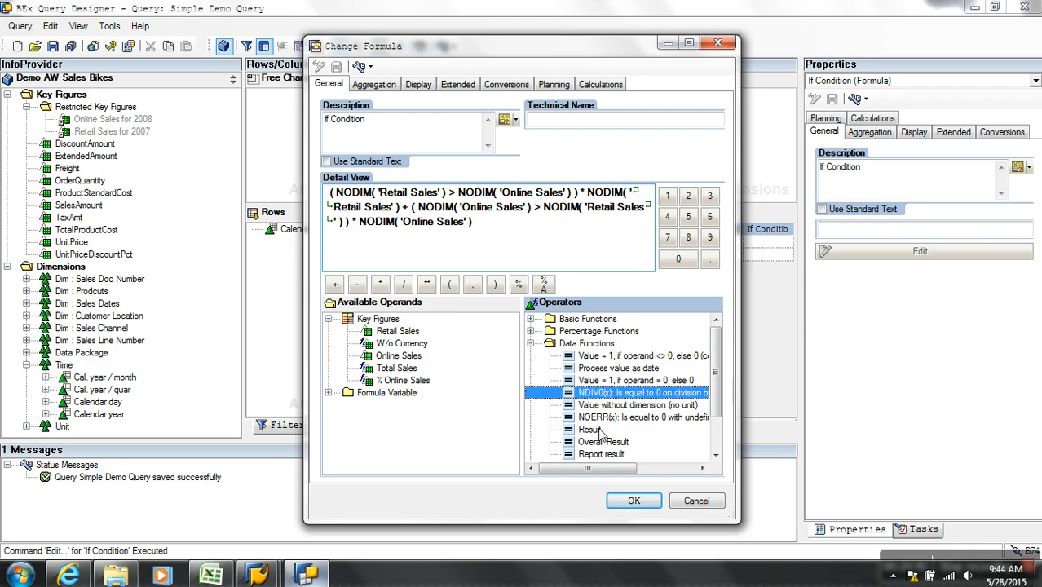
pyautogui.click(593, 429)
pyautogui.click(601, 441)
pyautogui.click(605, 455)
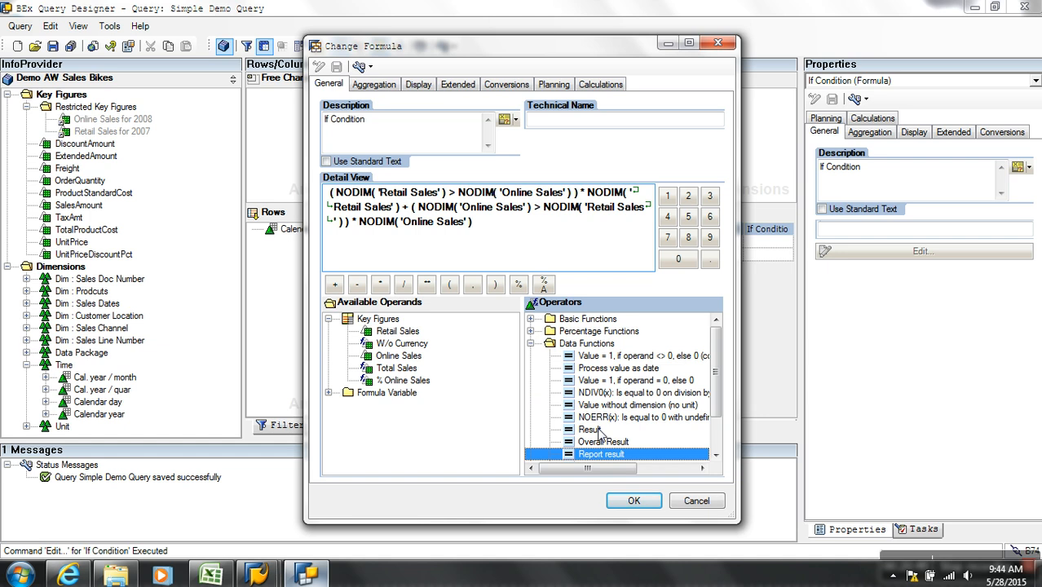
pyautogui.click(612, 444)
pyautogui.click(590, 432)
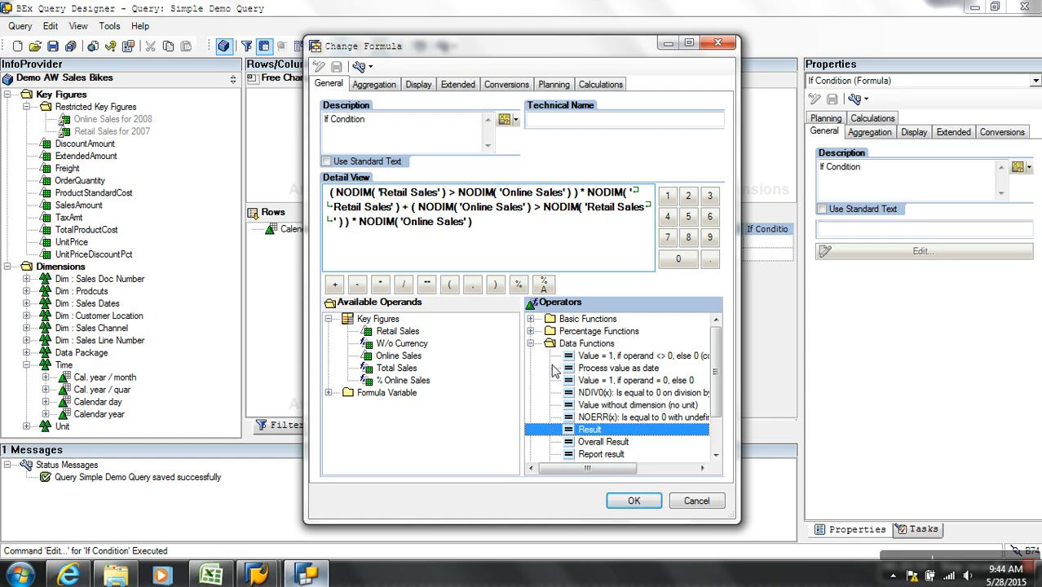
pyautogui.click(634, 371)
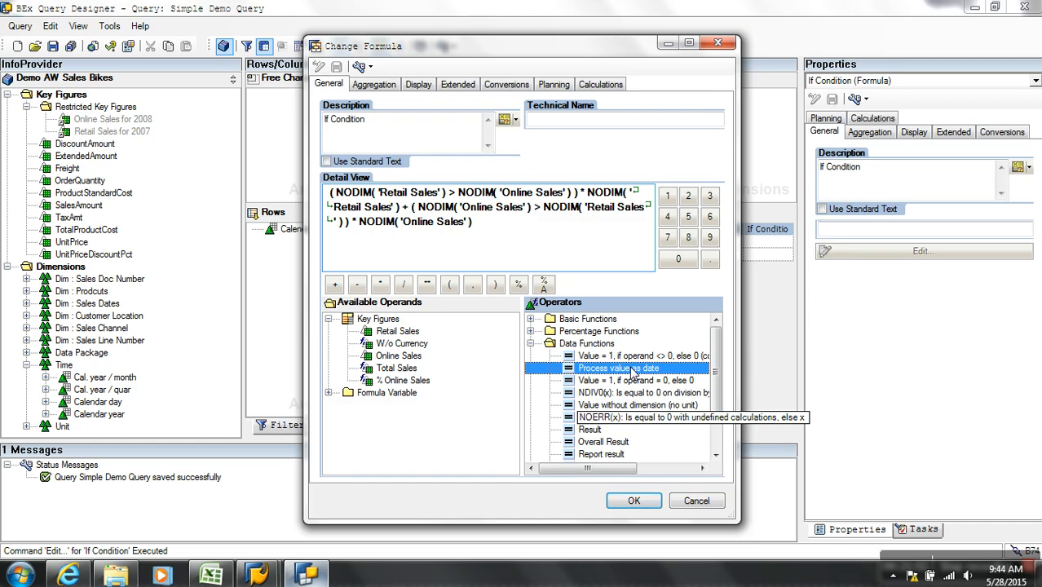
pyautogui.click(713, 444)
pyautogui.click(599, 419)
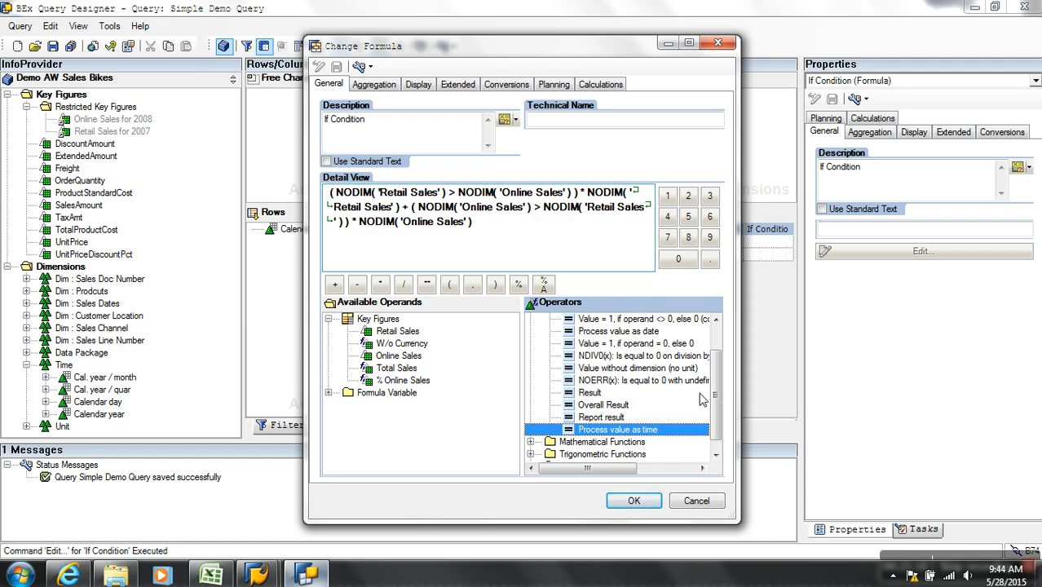
pyautogui.scroll(1, 715, 341)
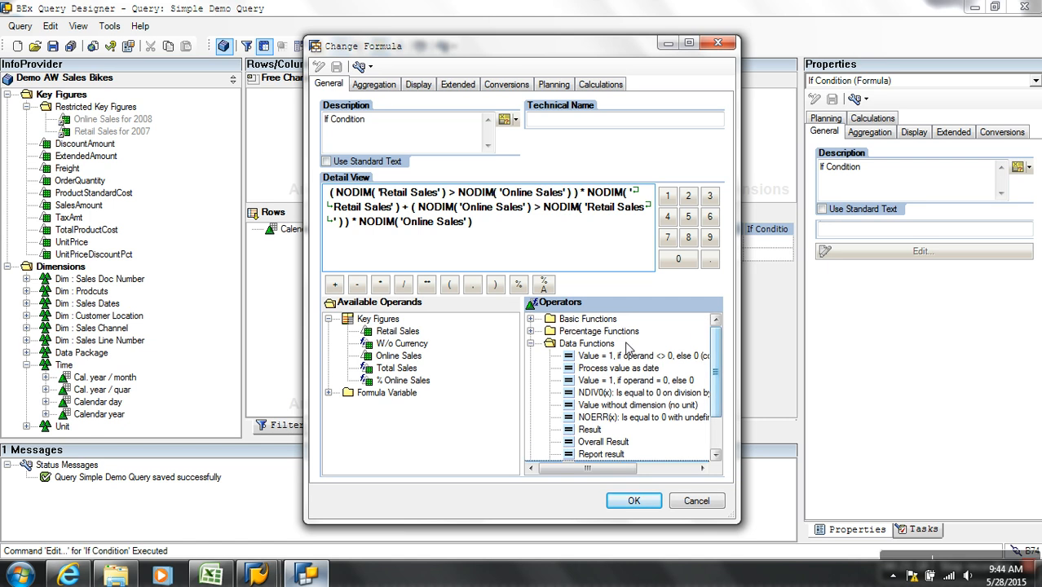
pyautogui.click(530, 344)
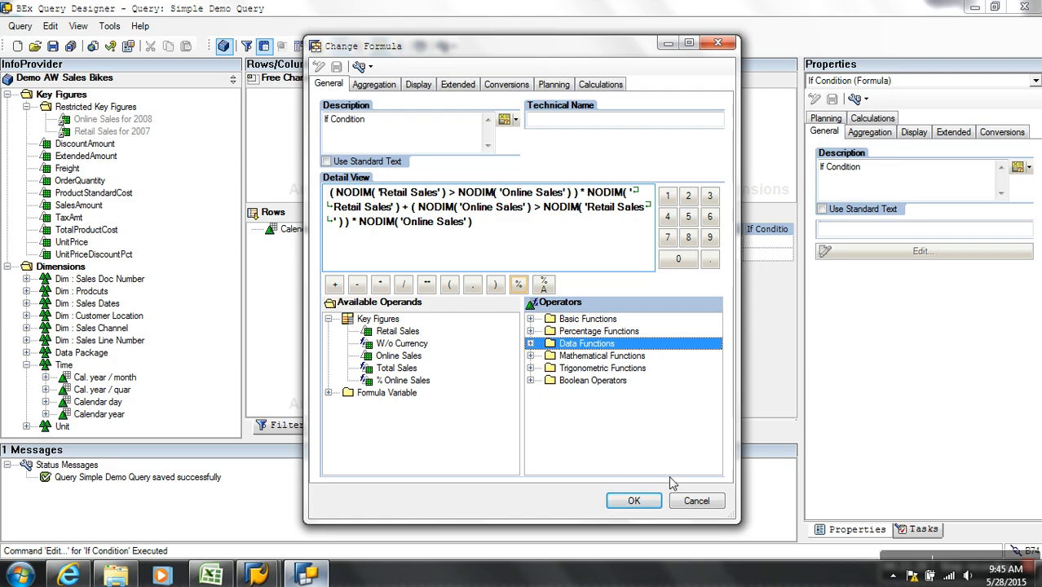
pyautogui.click(639, 505)
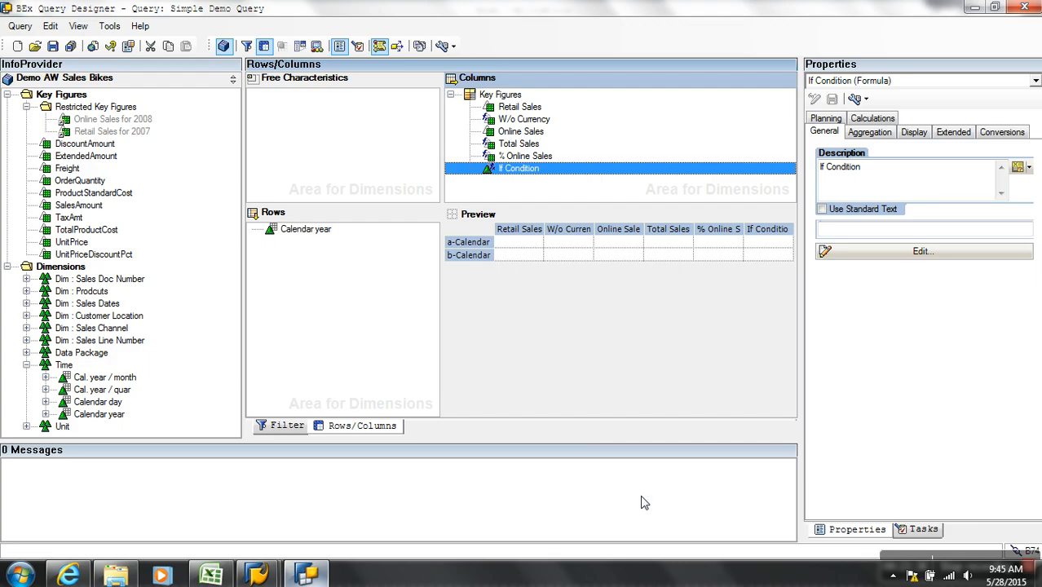
# Reopen the If Condition formula for editing and append + NODIM( 'Retail Sales' ) to its end
pyautogui.rightClick(526, 176)
pyautogui.click(546, 178)
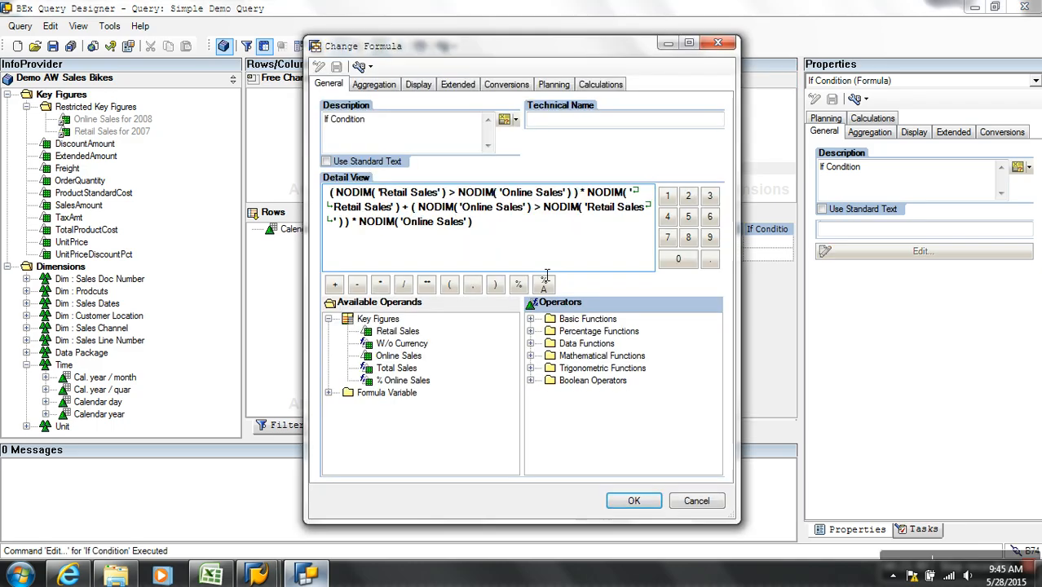
pyautogui.click(500, 234)
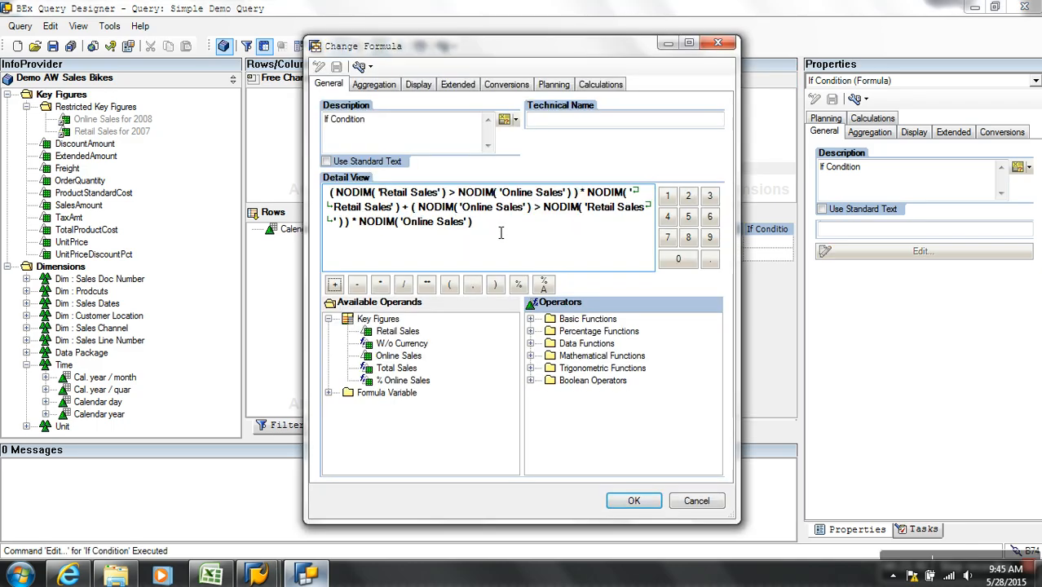
pyautogui.click(335, 284)
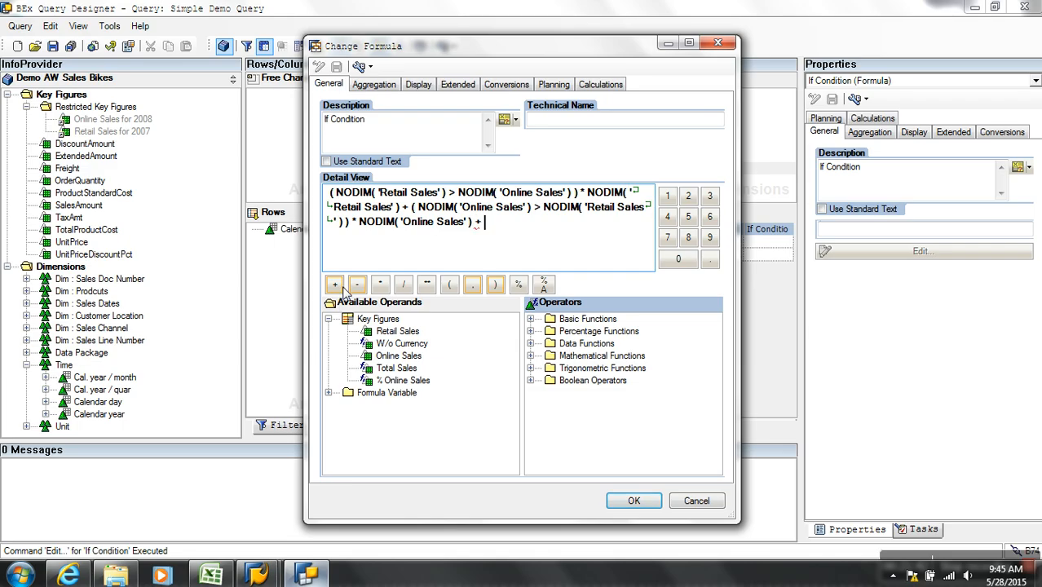
pyautogui.click(531, 343)
pyautogui.doubleClick(624, 406)
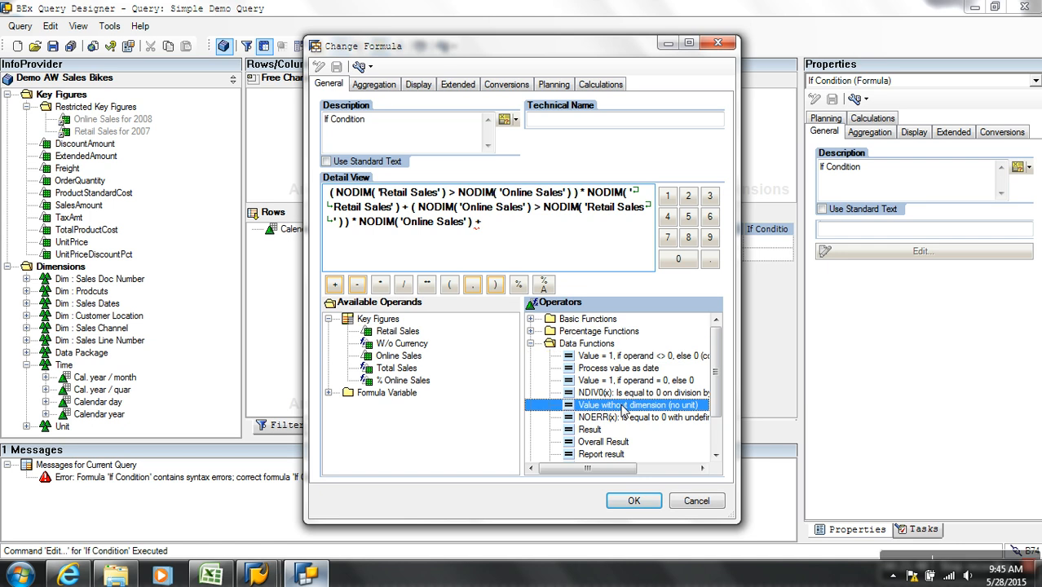
pyautogui.doubleClick(397, 332)
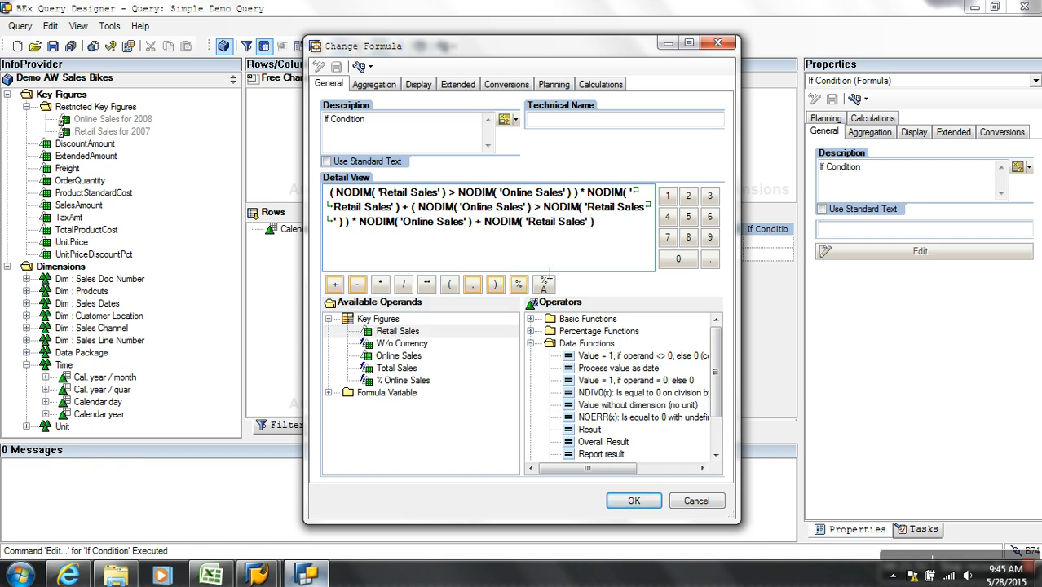
pyautogui.write(')')
# Extend the appended term into an equality comparison with NODIM( 'Online Sales' )
pyautogui.click(530, 344)
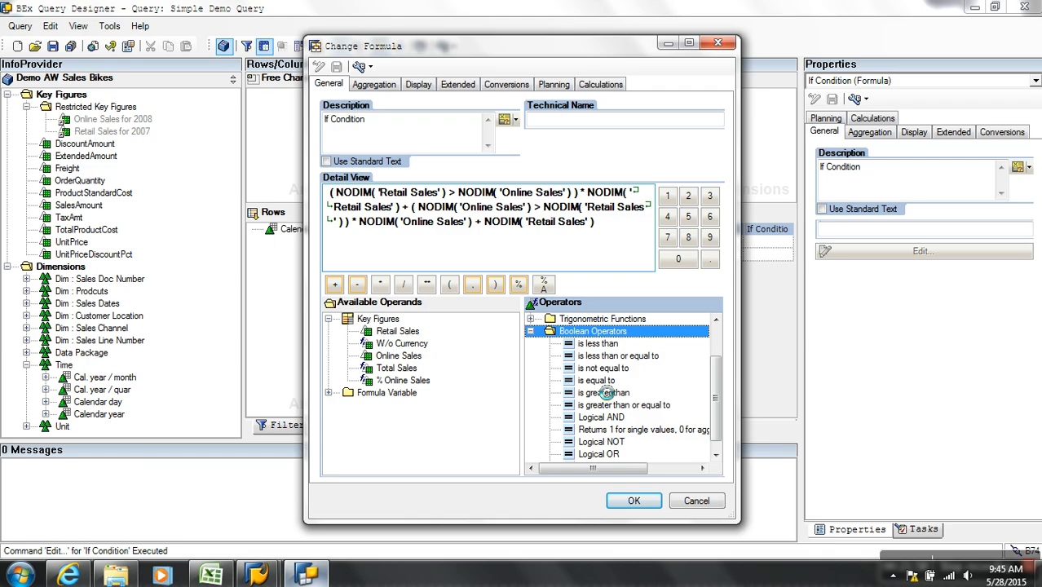
pyautogui.click(595, 383)
pyautogui.doubleClick(598, 387)
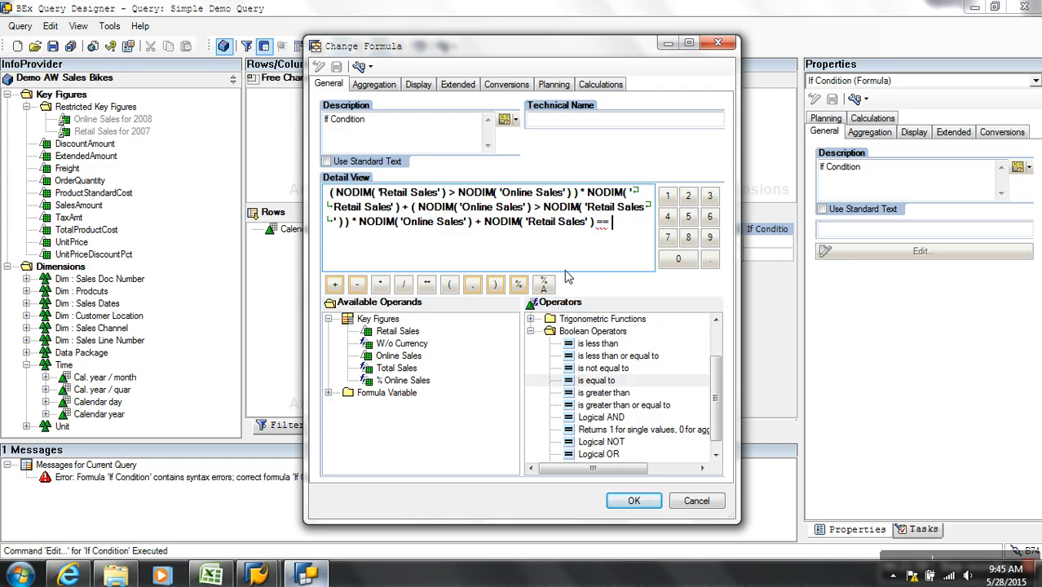
pyautogui.click(531, 332)
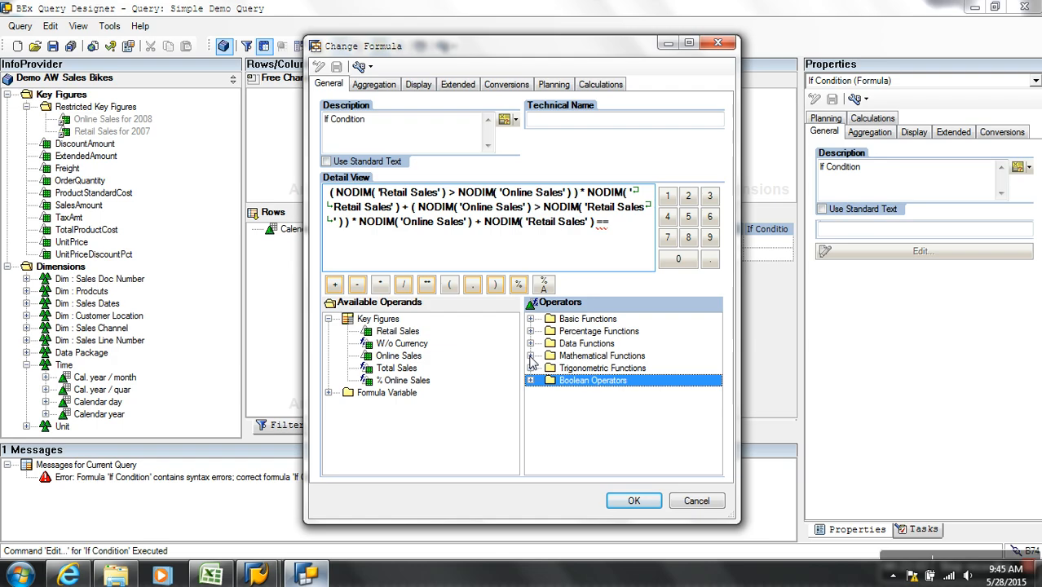
pyautogui.click(530, 345)
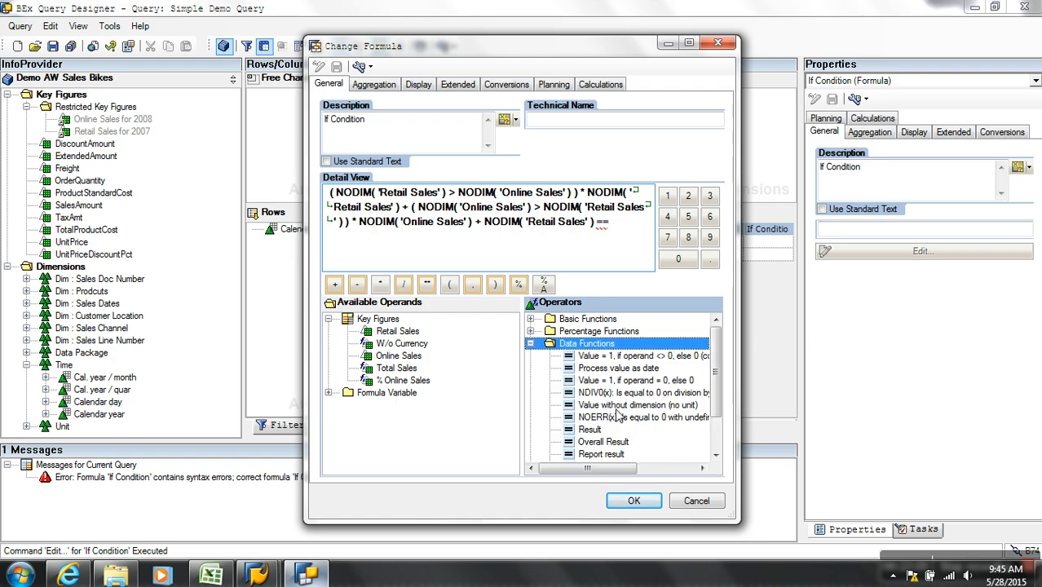
pyautogui.doubleClick(619, 406)
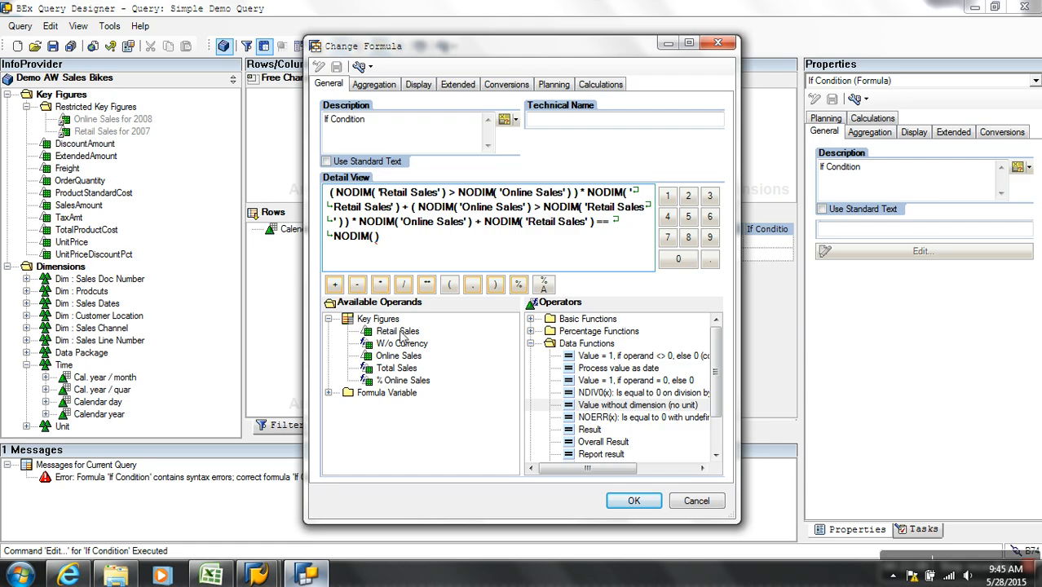
pyautogui.doubleClick(403, 357)
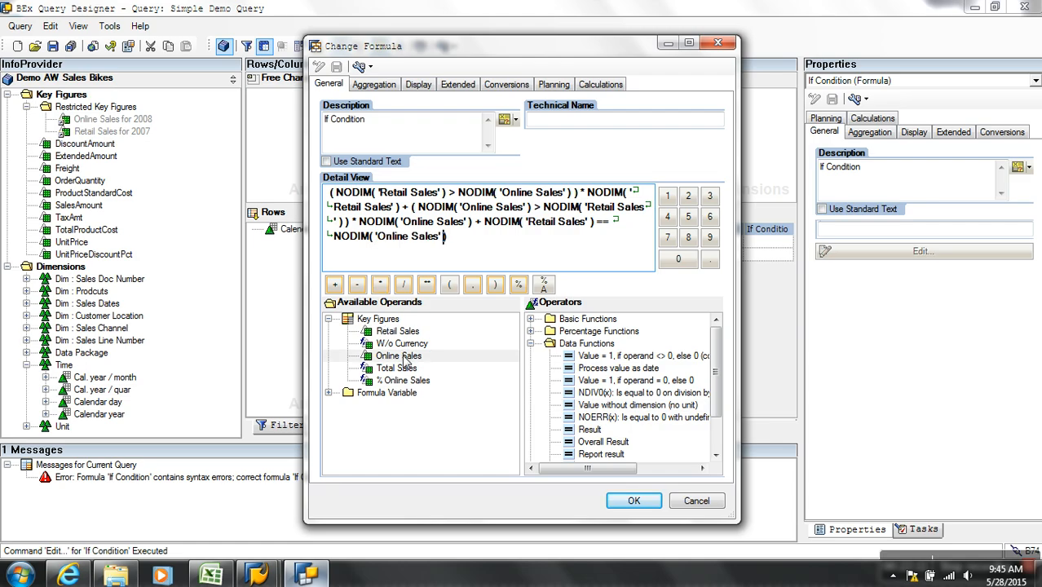
# Subtract 1 at the end of the If Condition formula and accept it
pyautogui.click(479, 252)
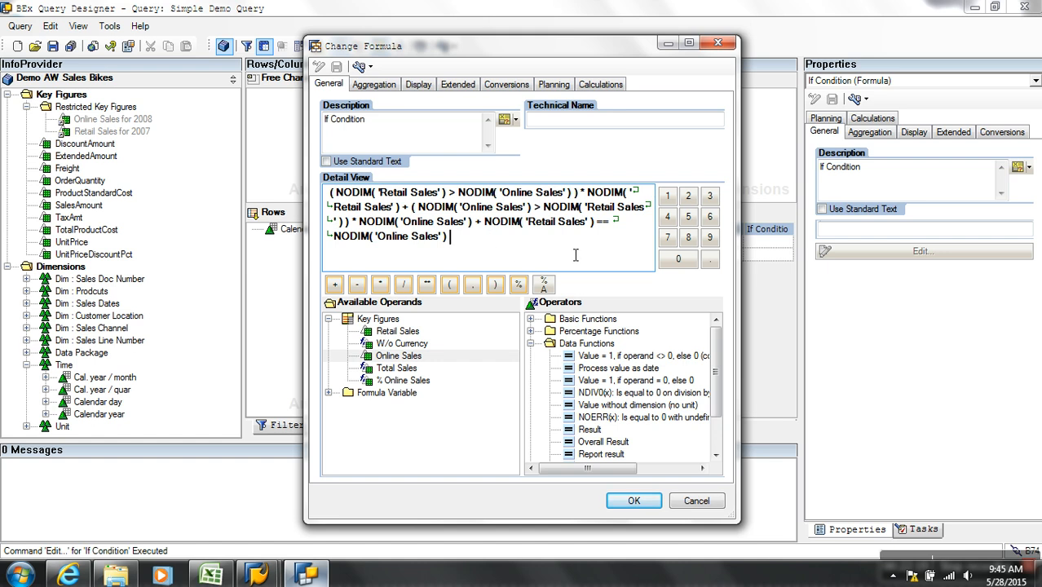
pyautogui.click(358, 287)
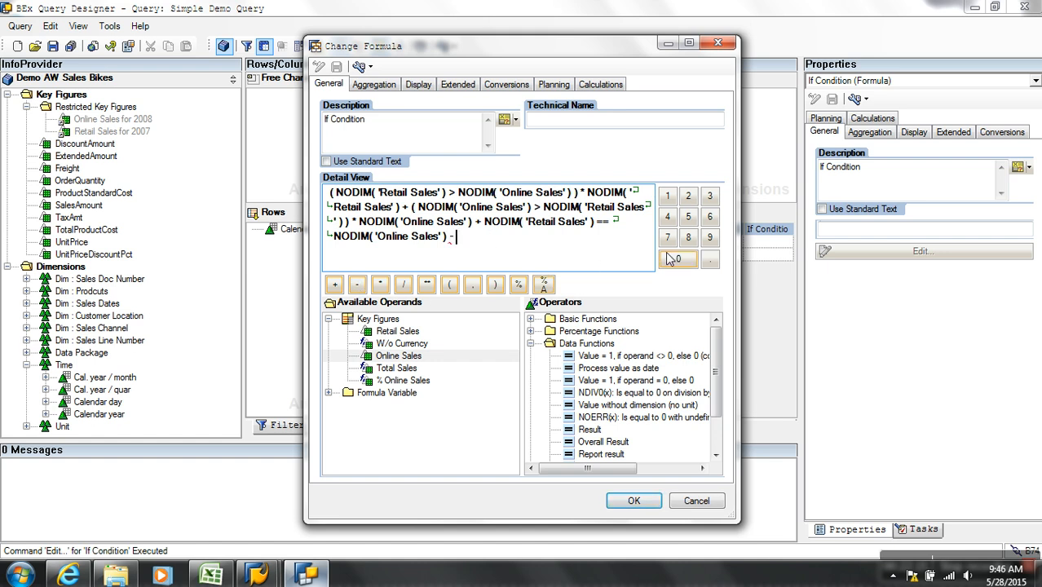
pyautogui.click(667, 195)
pyautogui.click(635, 500)
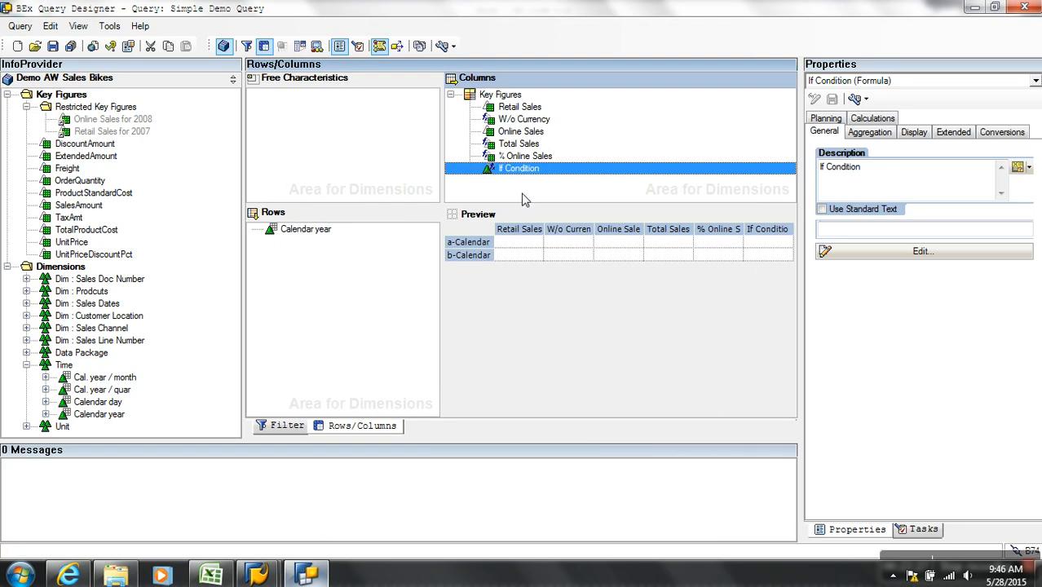
# Reopen the If Condition formula and delete everything after the last NODIM( 'Retail Sales' )
pyautogui.rightClick(522, 170)
pyautogui.click(549, 178)
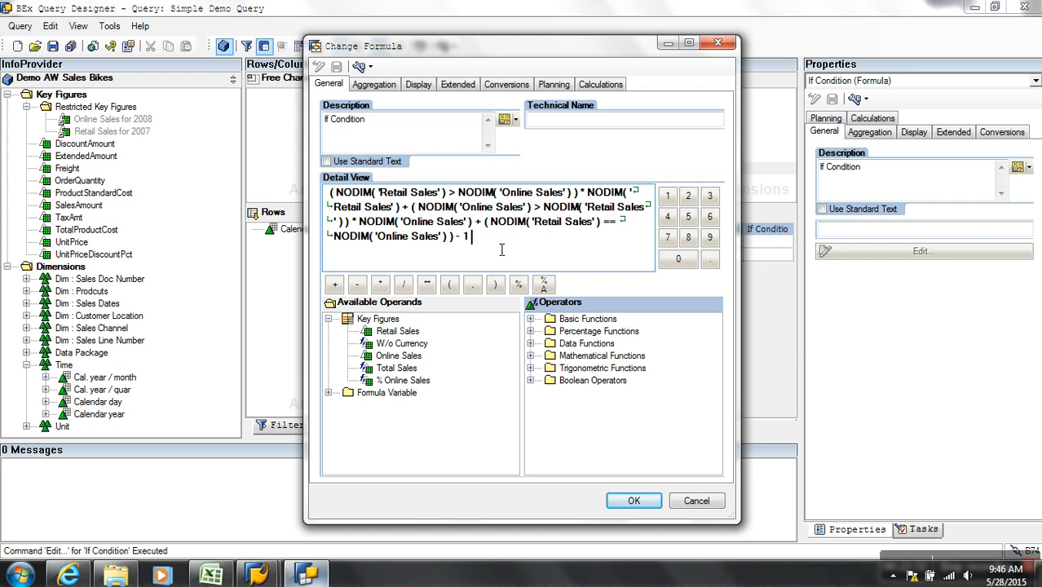
pyautogui.press('BackSpace')
pyautogui.press('BackSpace')
pyautogui.press('BackSpace')
pyautogui.press('BackSpace')
pyautogui.press('BackSpace')
pyautogui.press('BackSpace')
pyautogui.press('BackSpace')
pyautogui.press('BackSpace')
pyautogui.press('BackSpace')
pyautogui.press('BackSpace')
pyautogui.press('BackSpace')
pyautogui.press('BackSpace')
pyautogui.press('BackSpace')
pyautogui.press('BackSpace')
pyautogui.press('BackSpace')
pyautogui.press('BackSpace')
pyautogui.press('BackSpace')
pyautogui.press('BackSpace')
pyautogui.press('BackSpace')
pyautogui.press('BackSpace')
pyautogui.press('BackSpace')
pyautogui.press('BackSpace')
pyautogui.press('BackSpace')
pyautogui.press('BackSpace')
pyautogui.press('BackSpace')
pyautogui.press('BackSpace')
pyautogui.press('BackSpace')
pyautogui.press('BackSpace')
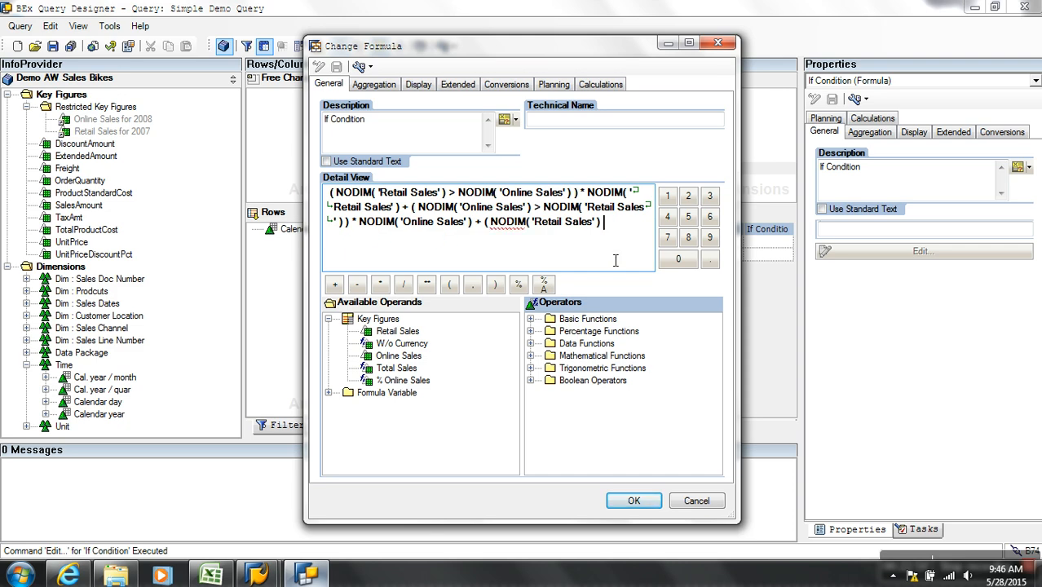
# Compare the last NODIM( 'Retail Sales' ) with 0 using the is-equal-to operator and close the parenthesis
pyautogui.click(535, 381)
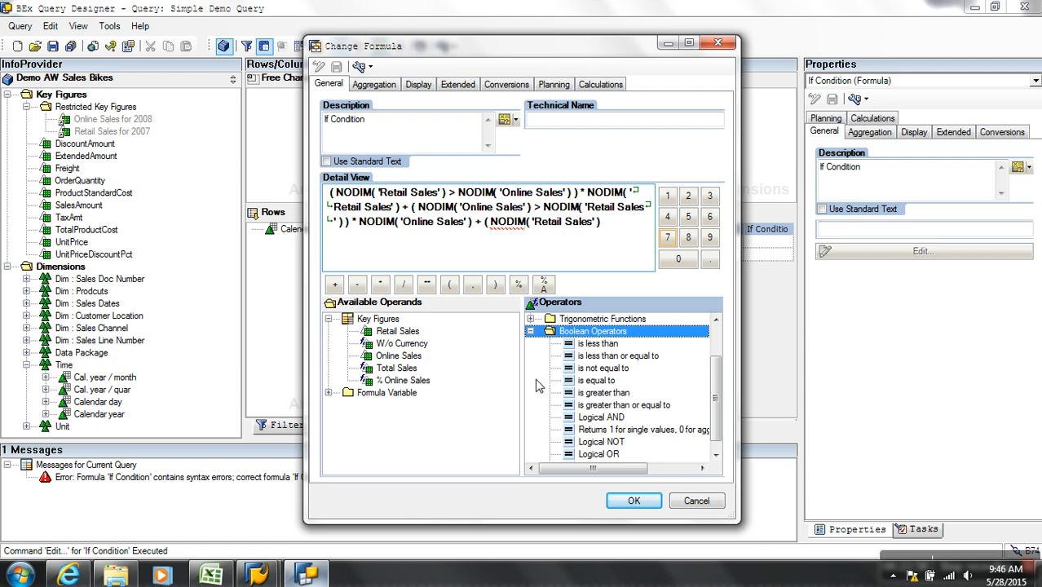
pyautogui.doubleClick(603, 381)
pyautogui.click(677, 259)
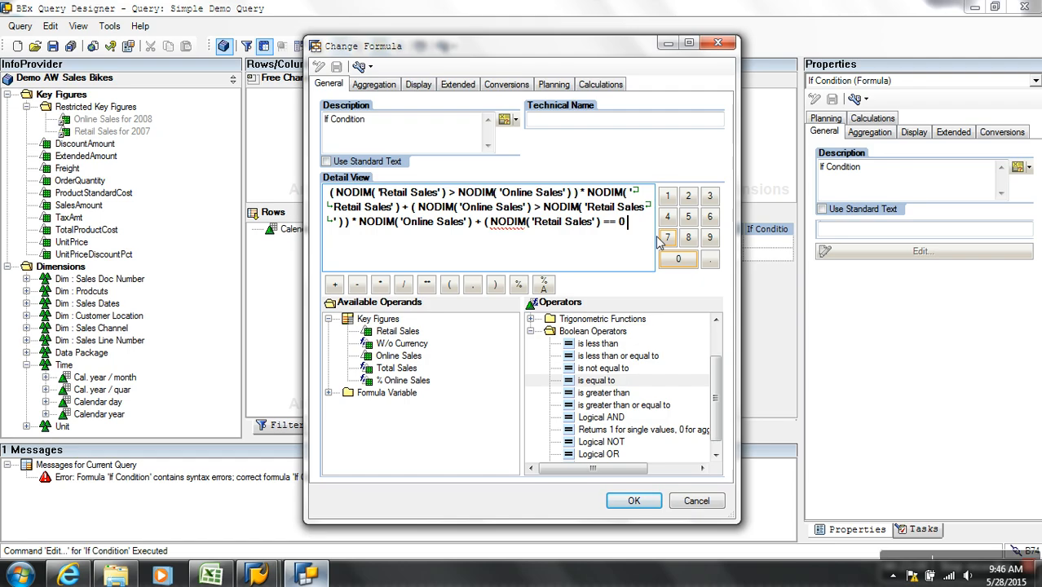
pyautogui.doubleClick(501, 222)
pyautogui.click(497, 285)
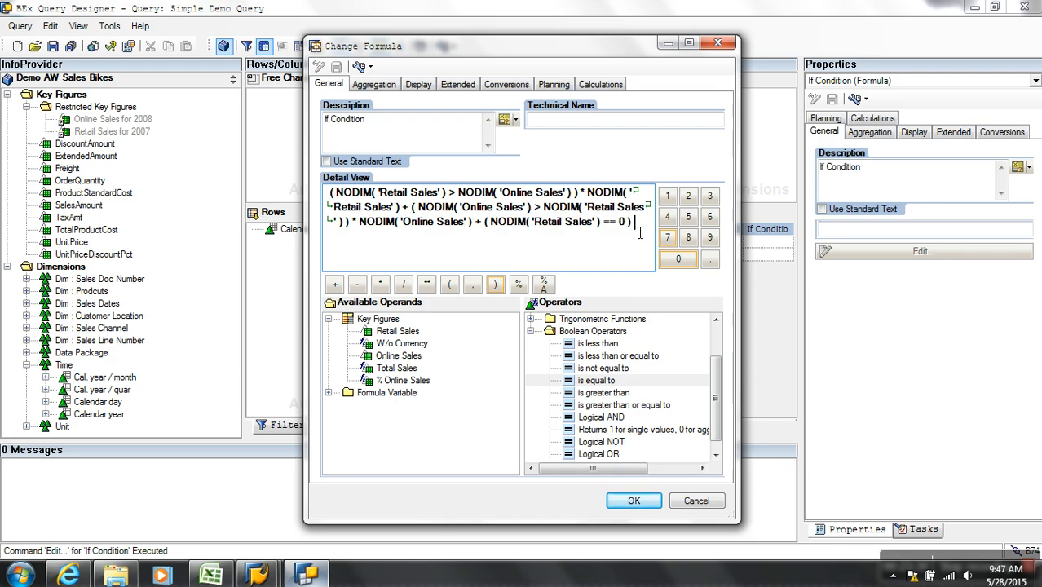
# Remove the final comparison with 0 from the formula, leaving a trailing plus, and cancel the formula edit
pyautogui.doubleClick(596, 225)
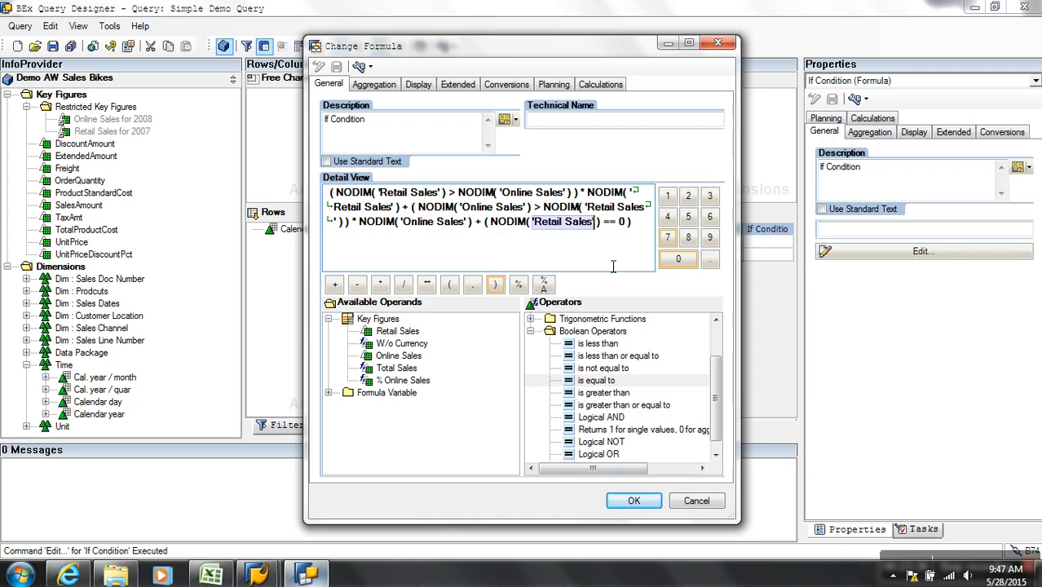
pyautogui.press('Delete')
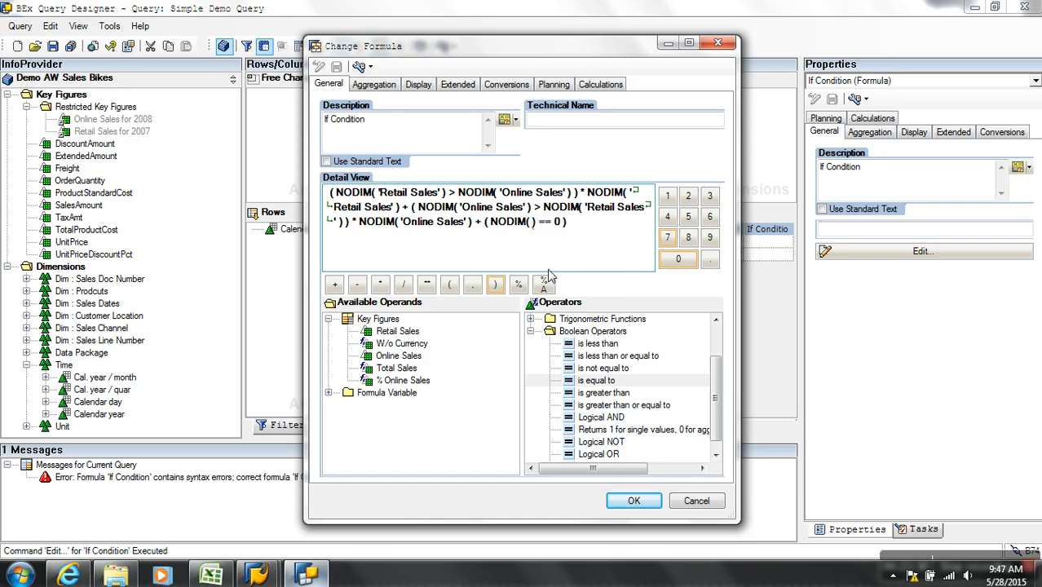
pyautogui.click(585, 231)
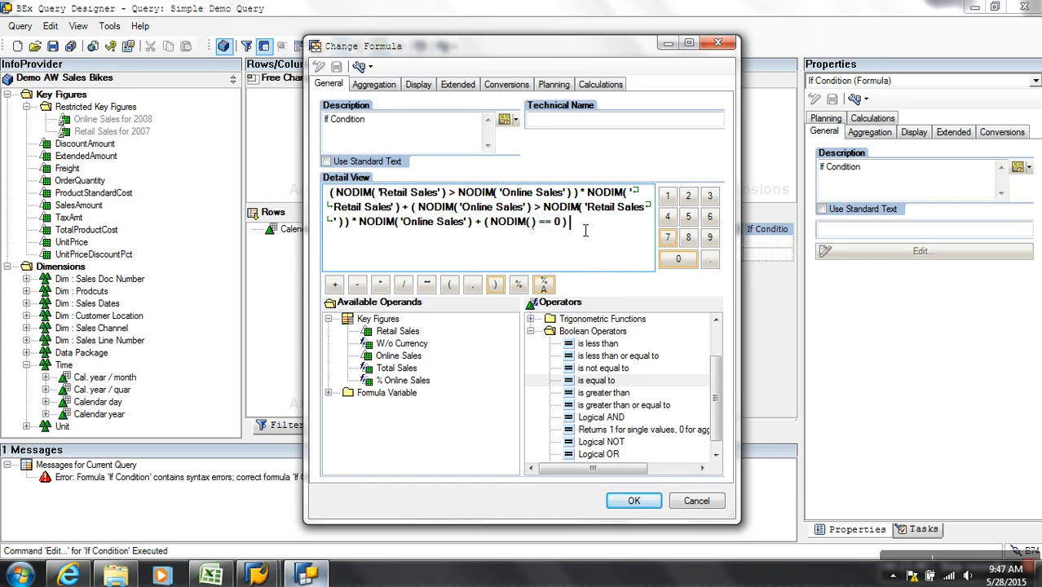
pyautogui.press('BackSpace')
pyautogui.press('BackSpace')
pyautogui.press('BackSpace')
pyautogui.press('BackSpace')
pyautogui.press('BackSpace')
pyautogui.press('BackSpace')
pyautogui.press('BackSpace')
pyautogui.press('BackSpace')
pyautogui.press('BackSpace')
pyautogui.press('BackSpace')
pyautogui.press('BackSpace')
pyautogui.press('BackSpace')
pyautogui.press('BackSpace')
pyautogui.press('BackSpace')
pyautogui.press('BackSpace')
pyautogui.press('BackSpace')
pyautogui.press('BackSpace')
pyautogui.press('BackSpace')
pyautogui.press('BackSpace')
pyautogui.press('BackSpace')
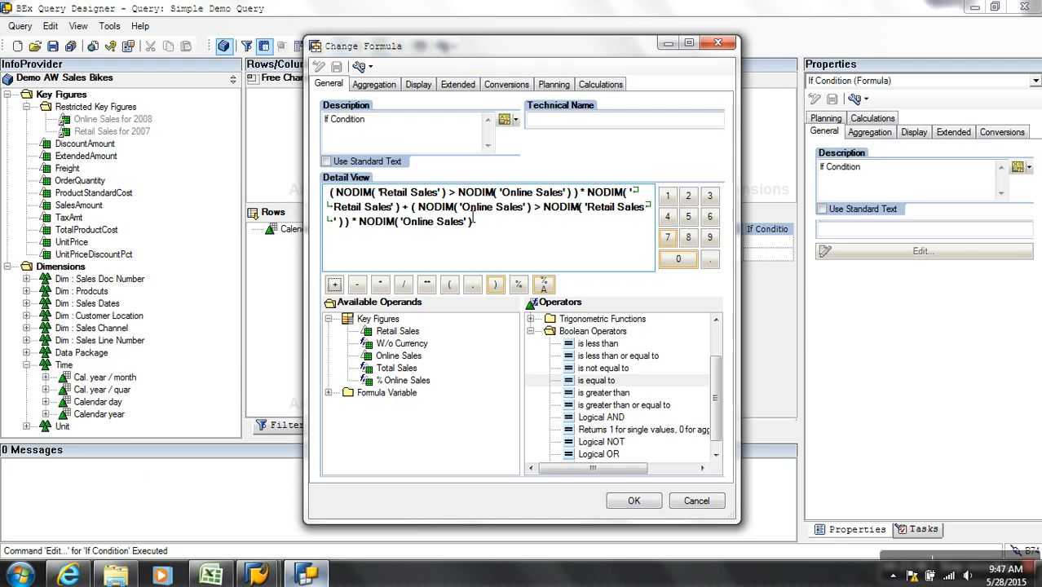
pyautogui.click(334, 284)
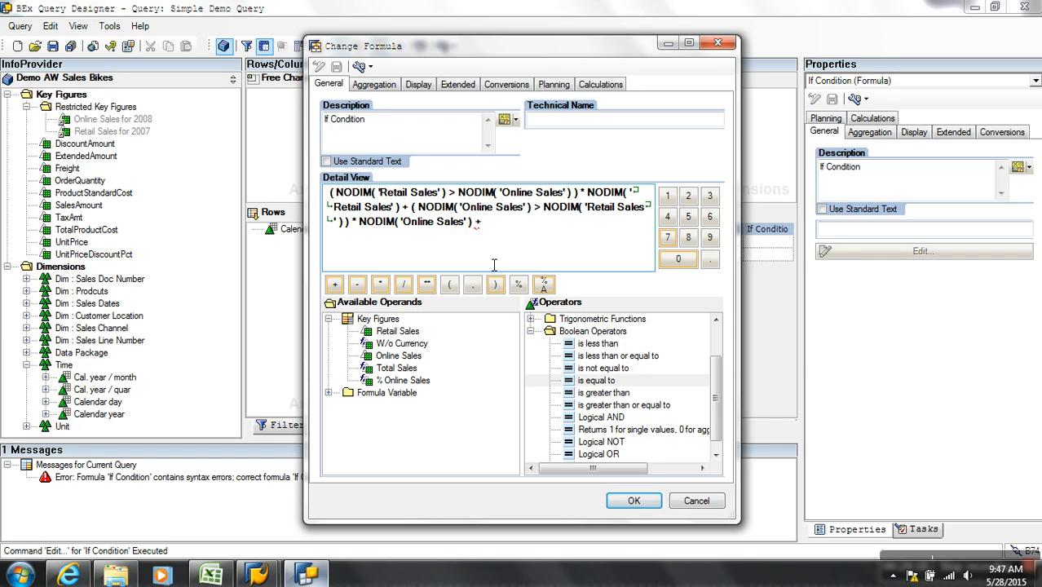
pyautogui.click(703, 503)
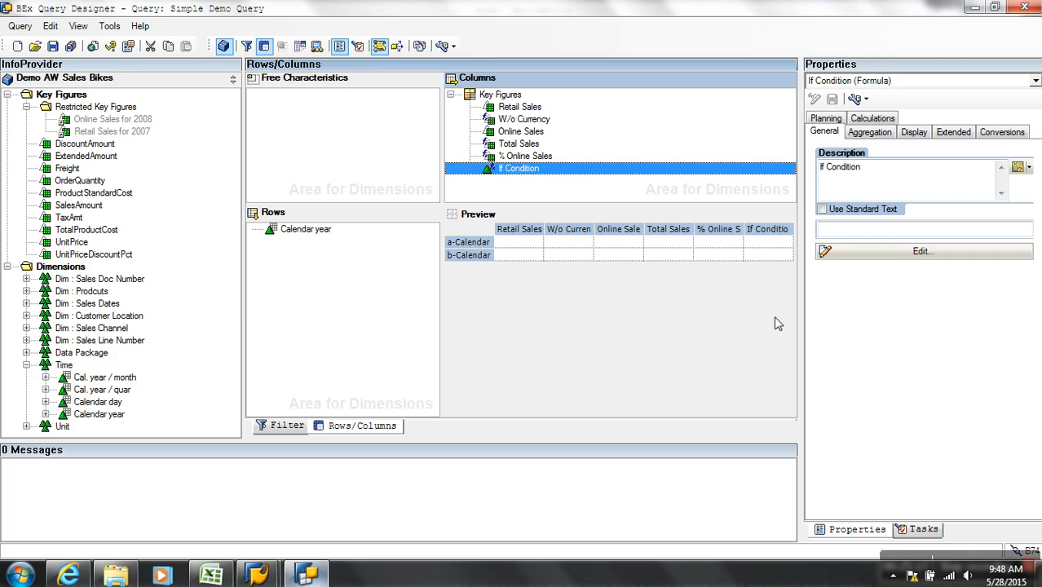
# In the query's value display properties, set Display Zeros to Zero as Default Text and show zeros as Retail Sales
pyautogui.click(887, 81)
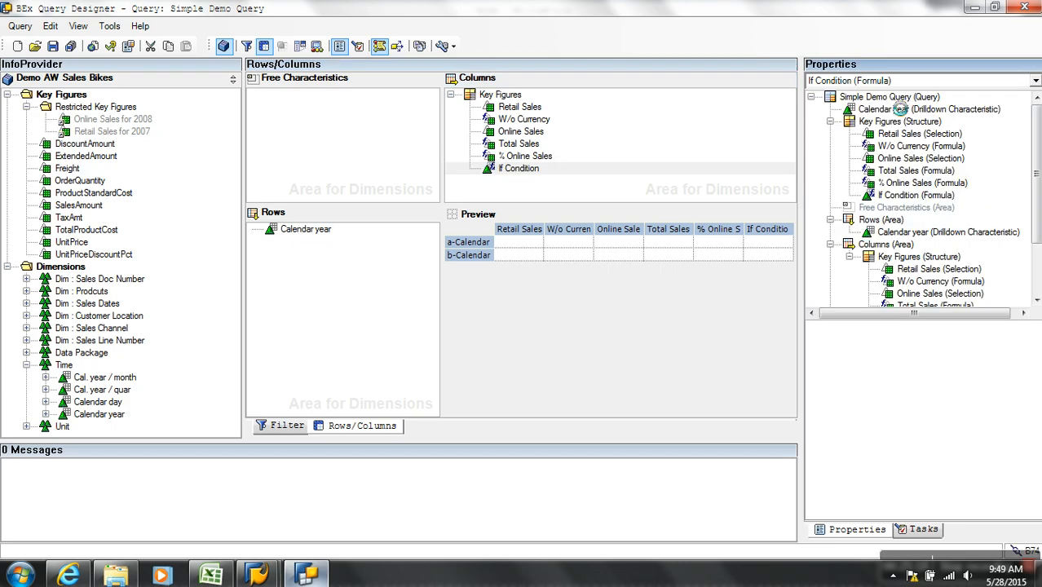
pyautogui.click(889, 97)
pyautogui.click(938, 134)
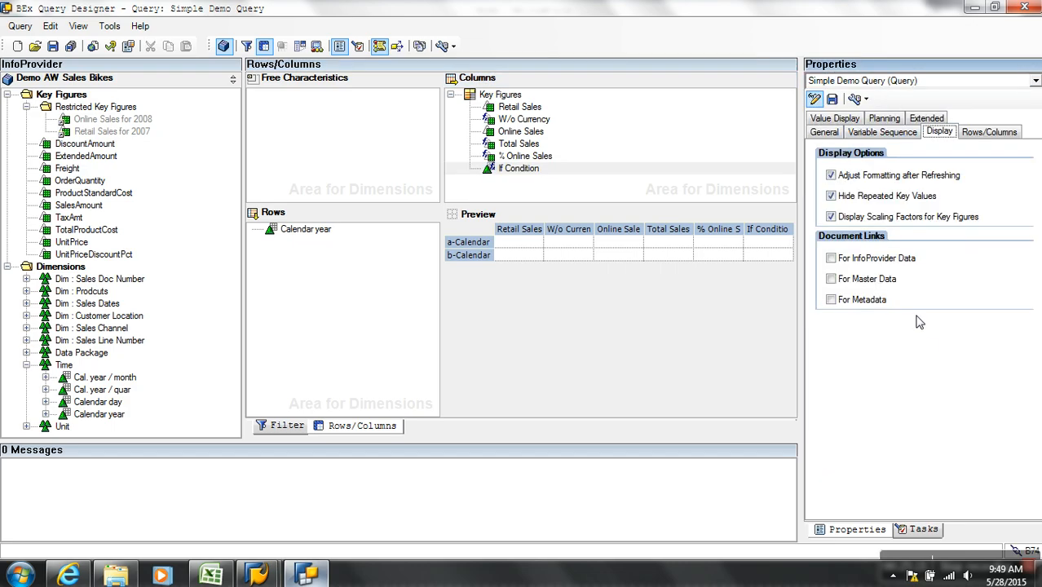
pyautogui.click(977, 136)
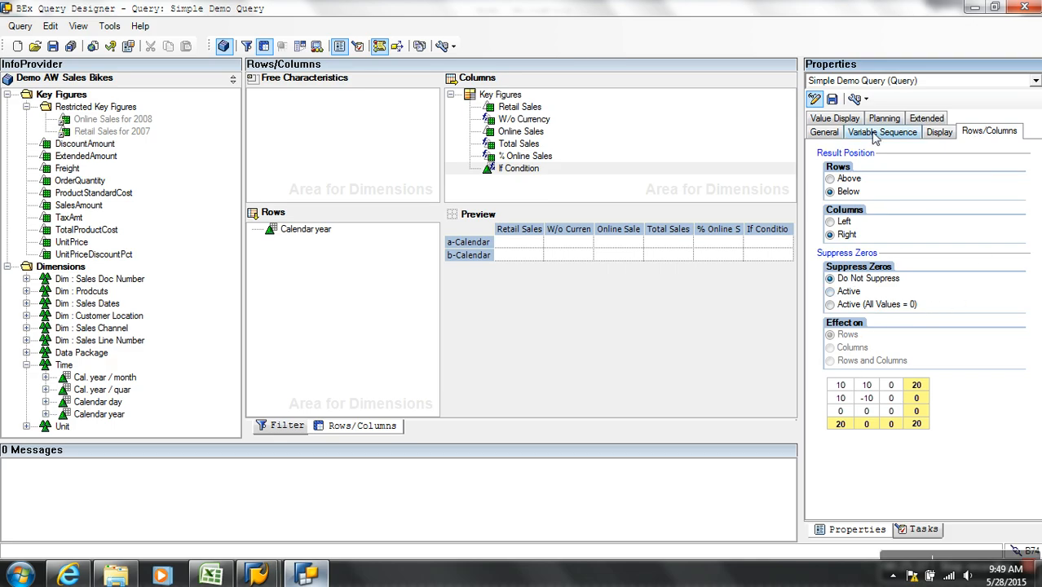
pyautogui.click(852, 120)
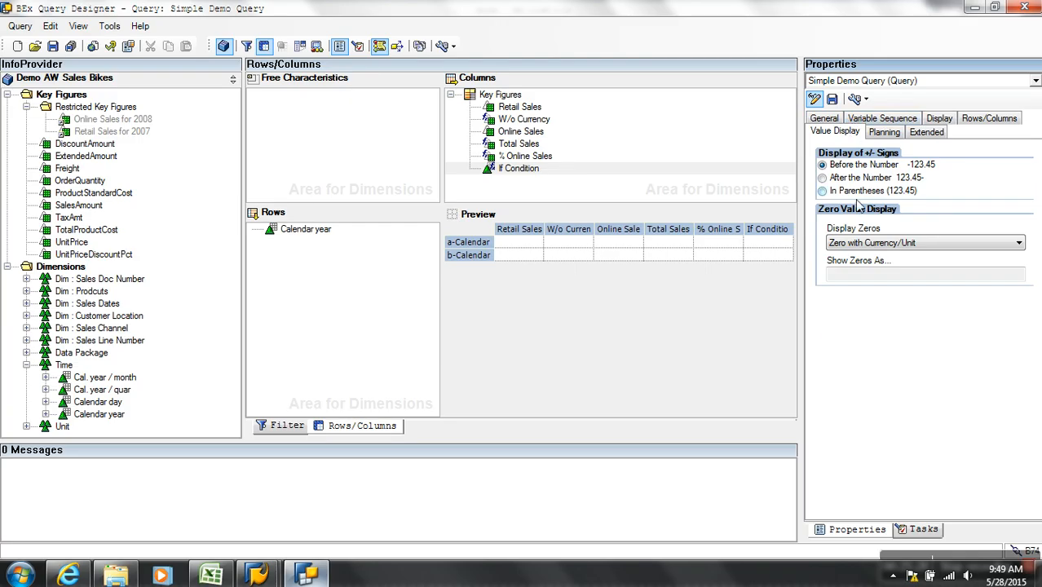
pyautogui.click(847, 245)
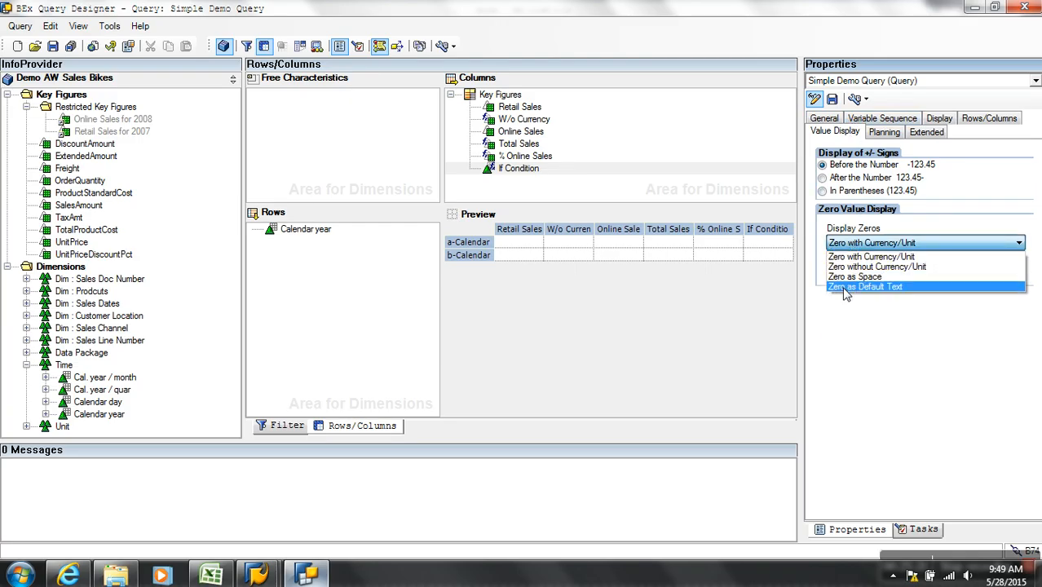
pyautogui.click(863, 287)
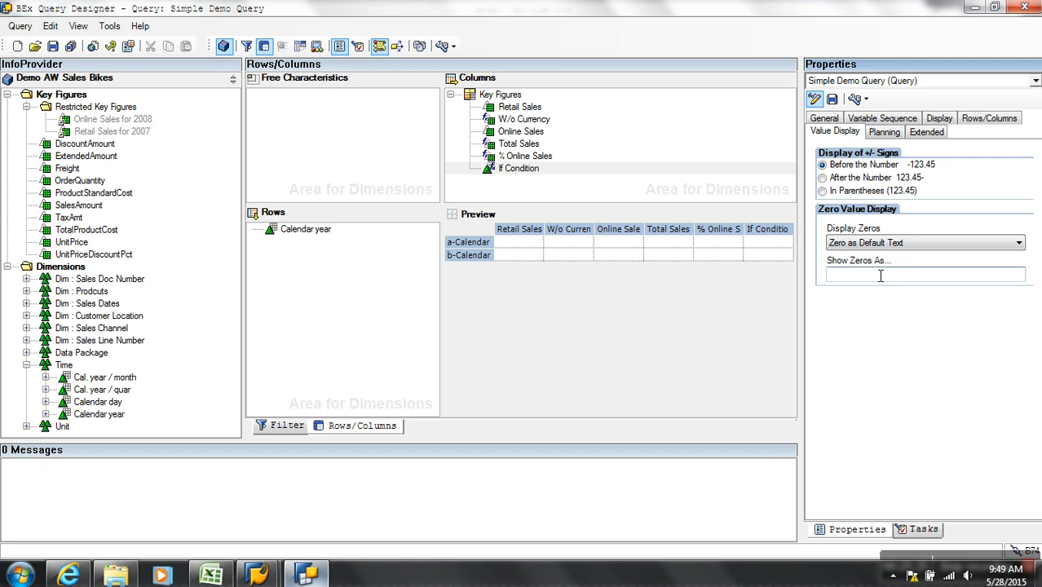
pyautogui.click(881, 275)
pyautogui.write('Retail Sales')
pyautogui.click(573, 303)
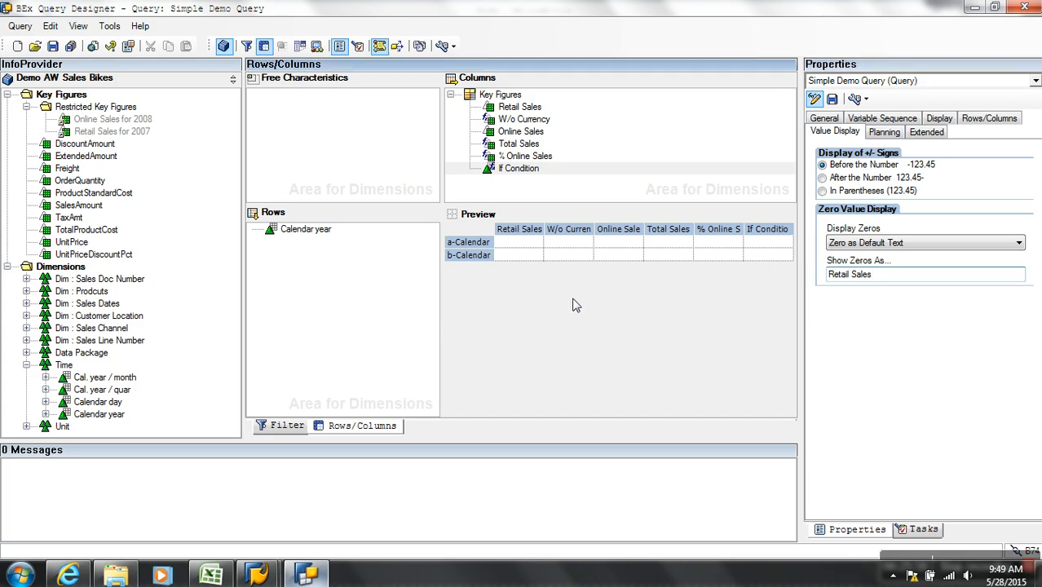
# Save the Key Figures structure in the columns as a reusable structure with the technical name FORMULAS
pyautogui.click(517, 169)
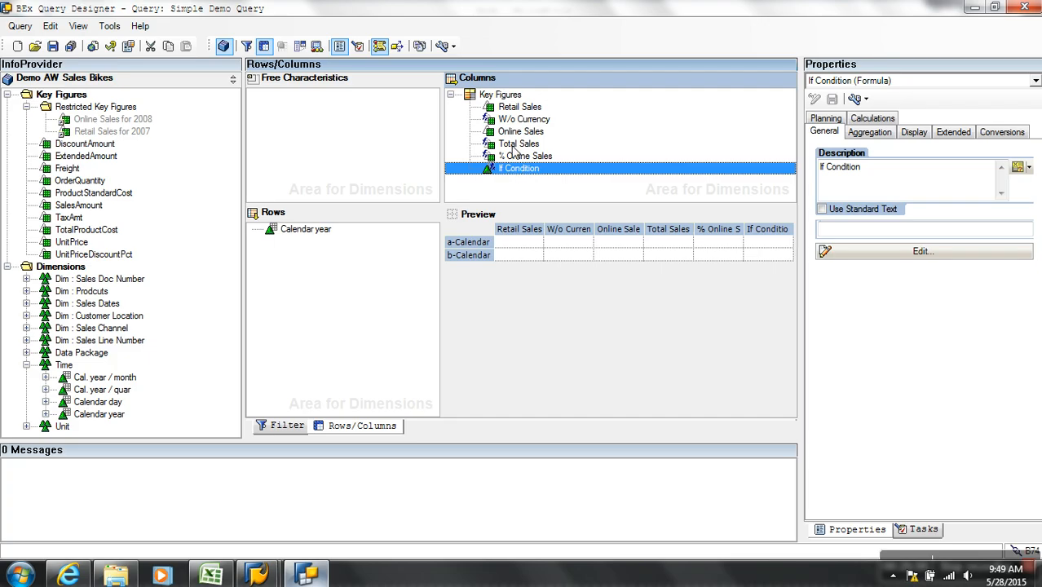
pyautogui.rightClick(509, 94)
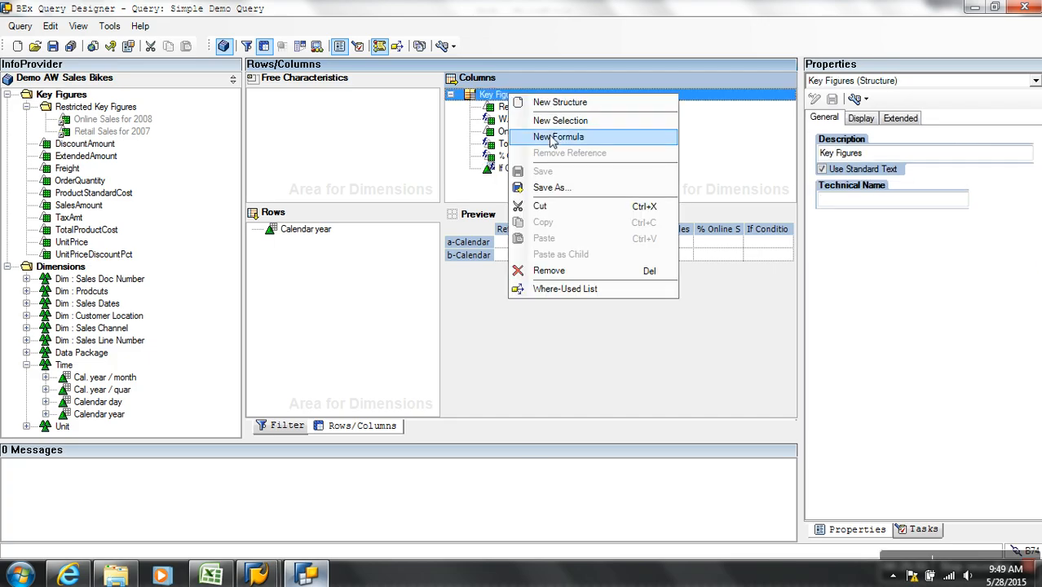
pyautogui.click(556, 188)
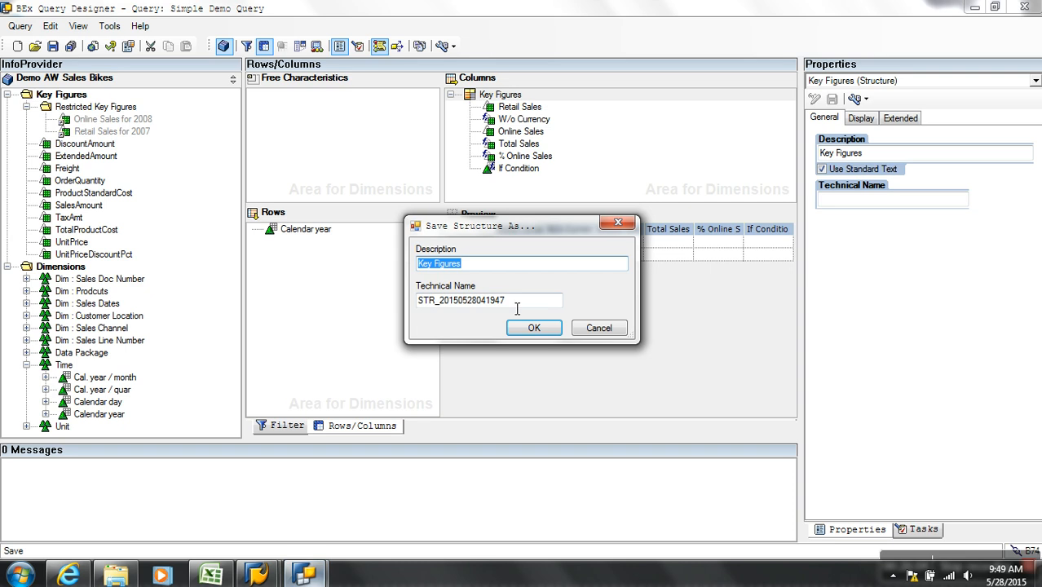
pyautogui.moveTo(523, 302); pyautogui.dragTo(322, 304)
pyautogui.write('FORMULAS')
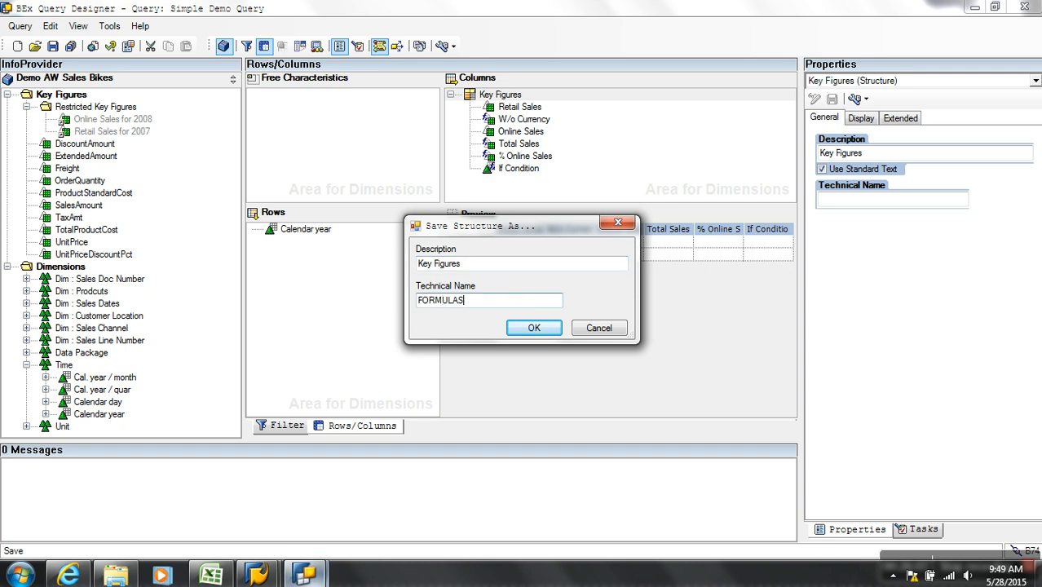
pyautogui.click(509, 330)
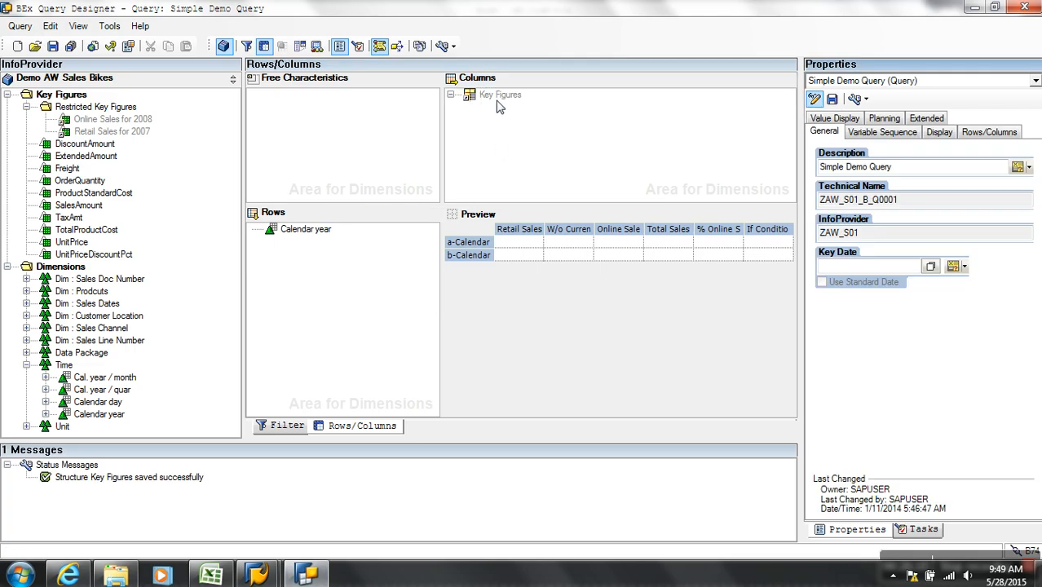
# Remove the saved Key Figures structure from the query's columns
pyautogui.click(462, 98)
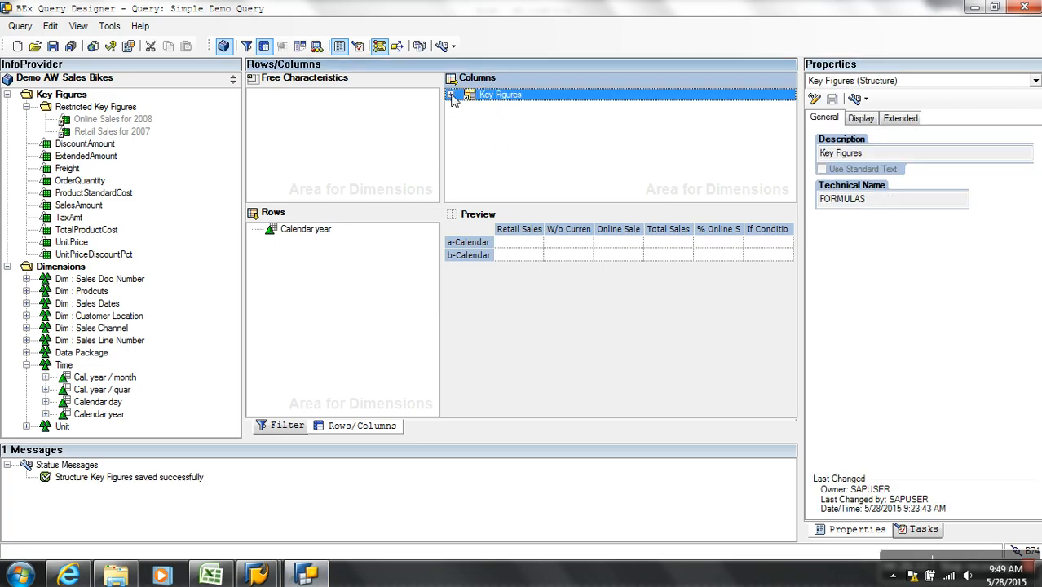
pyautogui.click(450, 95)
pyautogui.moveTo(500, 101); pyautogui.dragTo(202, 153)
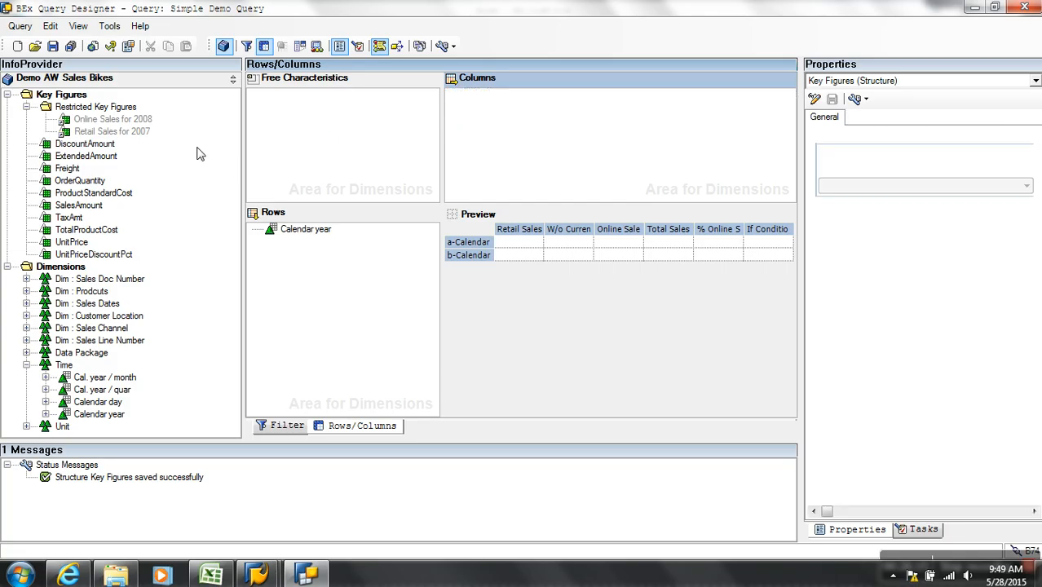
# Create a new calculated key figure under the InfoProvider's Key Figures and open it for editing
pyautogui.click(28, 107)
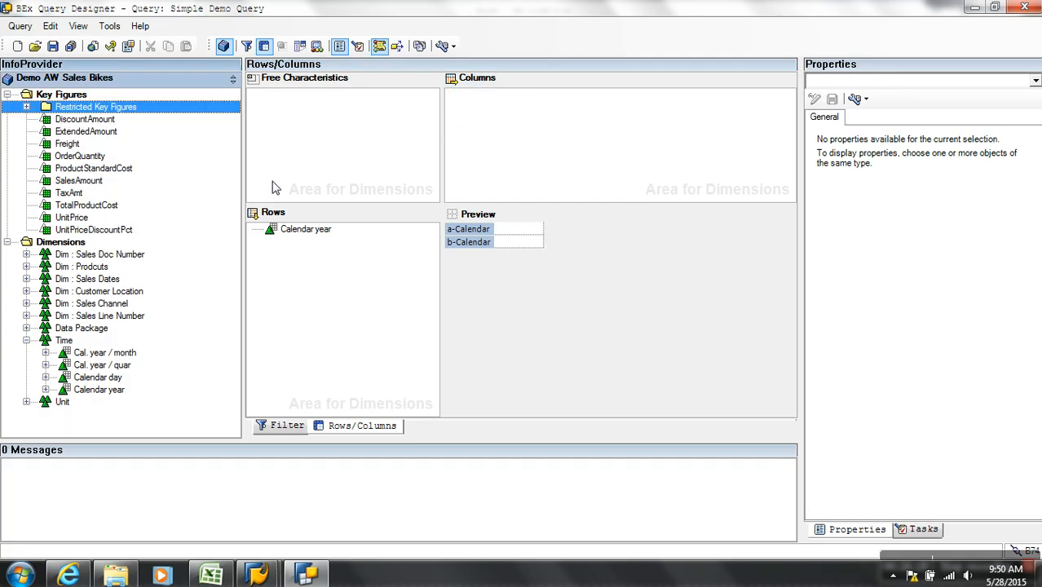
pyautogui.click(86, 96)
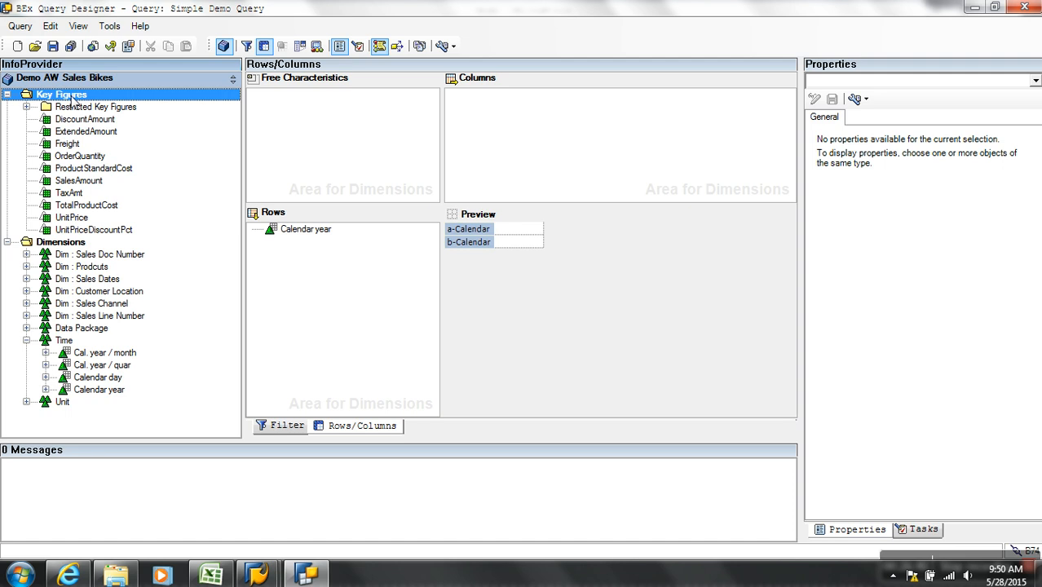
pyautogui.rightClick(73, 97)
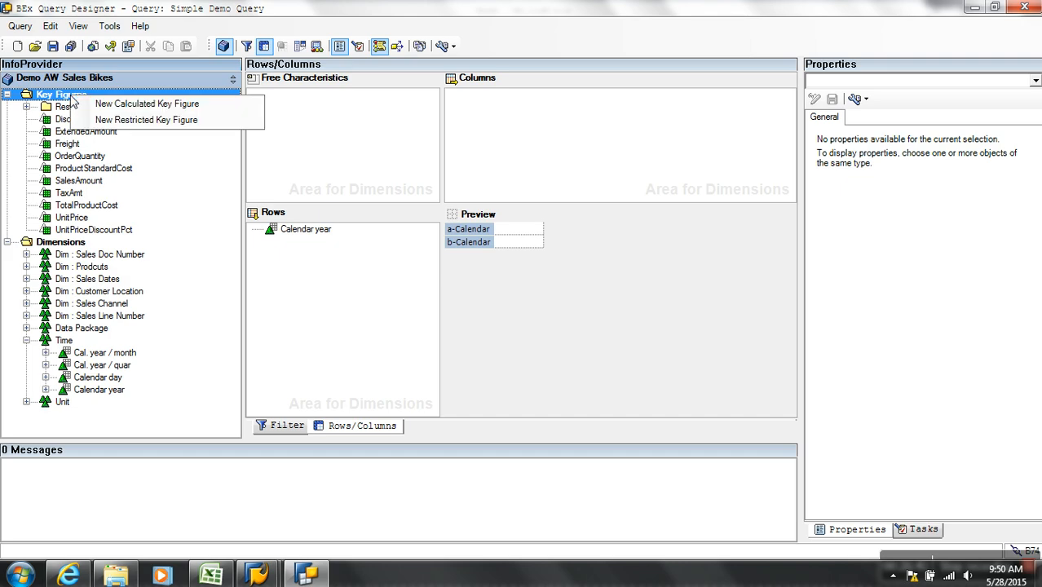
pyautogui.click(142, 104)
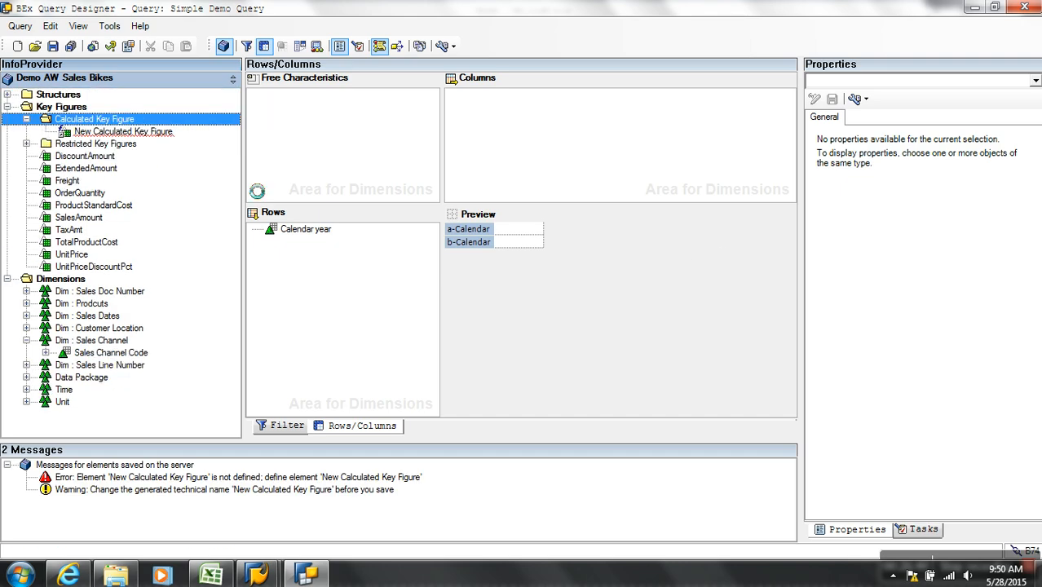
pyautogui.rightClick(162, 133)
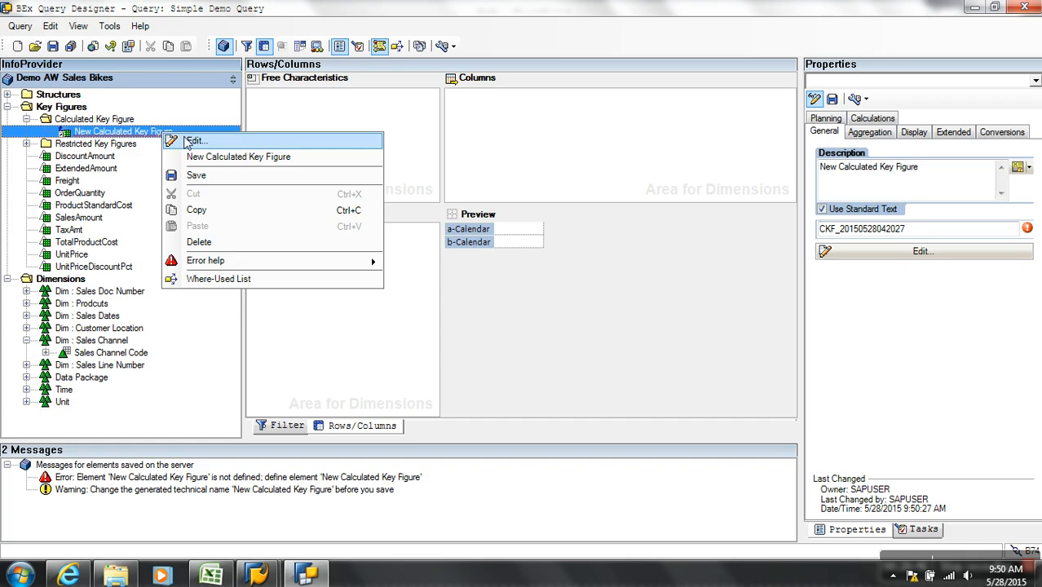
pyautogui.click(181, 140)
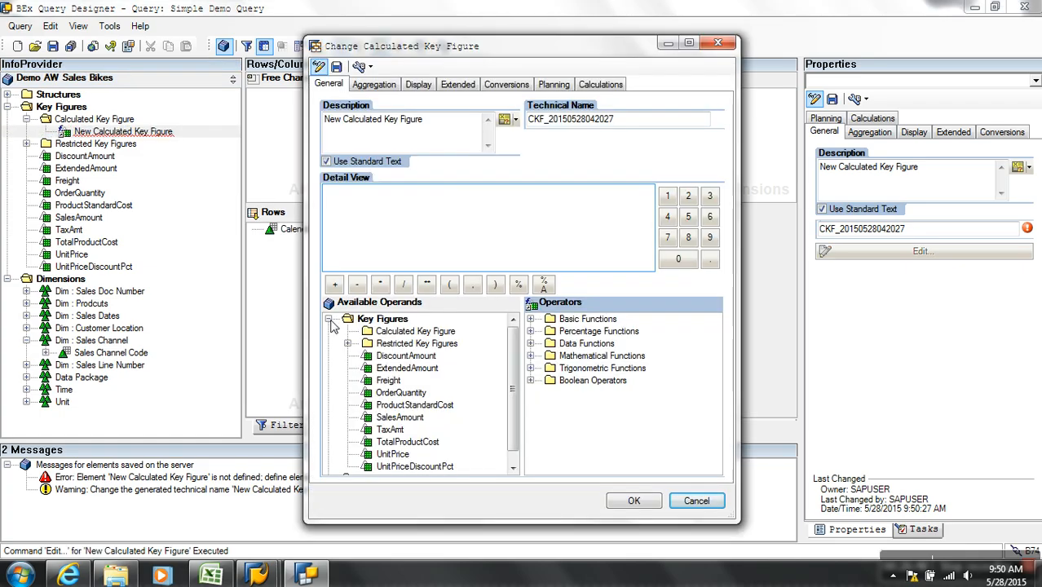
# Examine the available key figure operands and Boolean operators in the calculated key figure editor, and close it without defining a formula
pyautogui.click(327, 320)
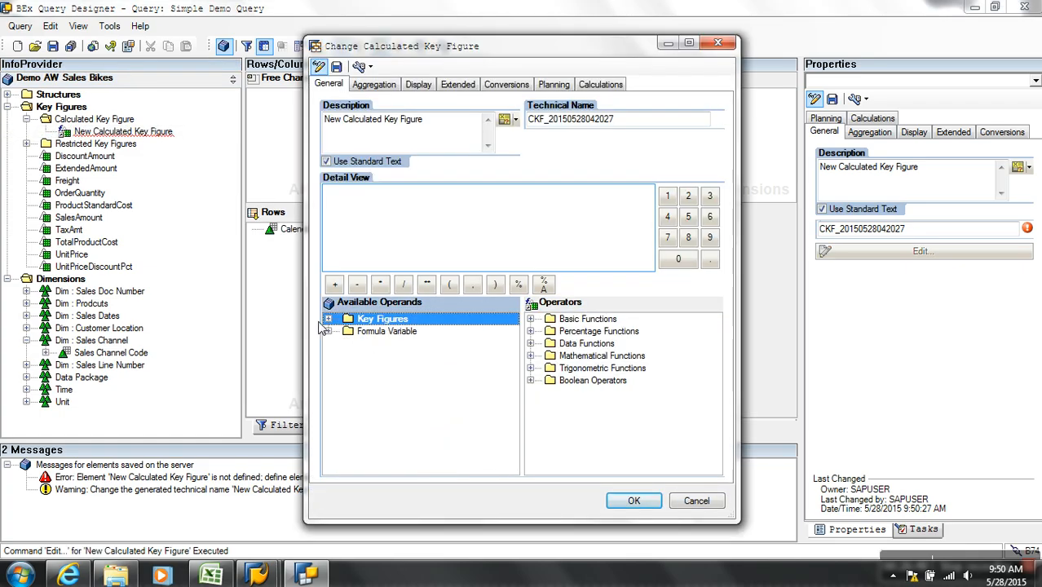
pyautogui.click(329, 319)
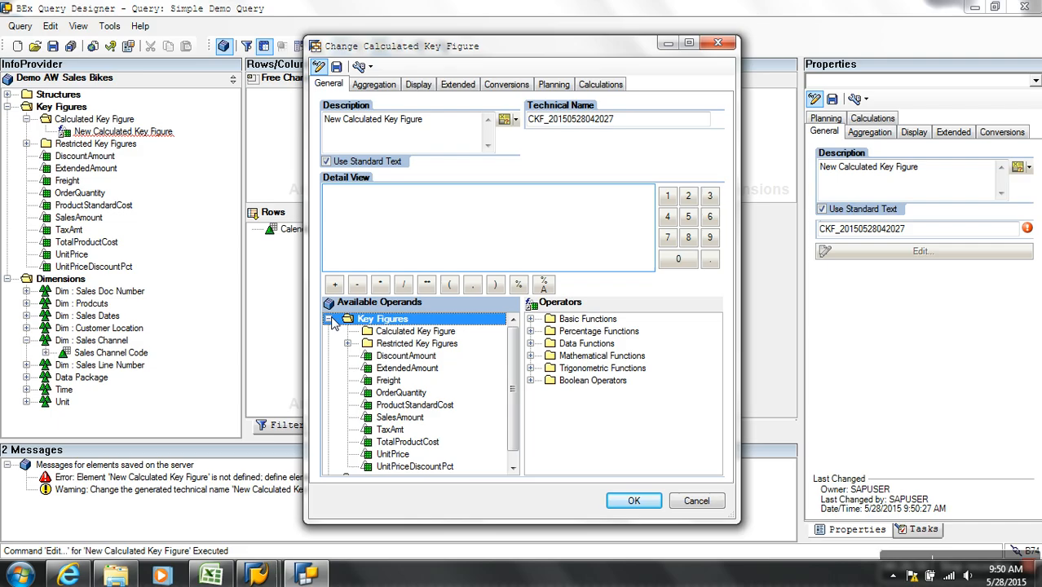
pyautogui.click(530, 381)
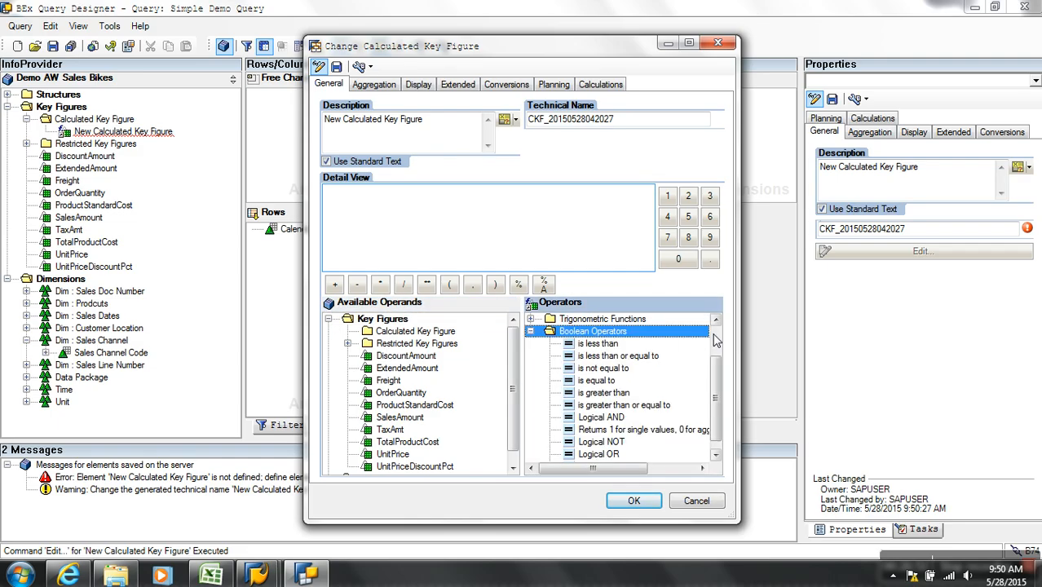
pyautogui.click(714, 335)
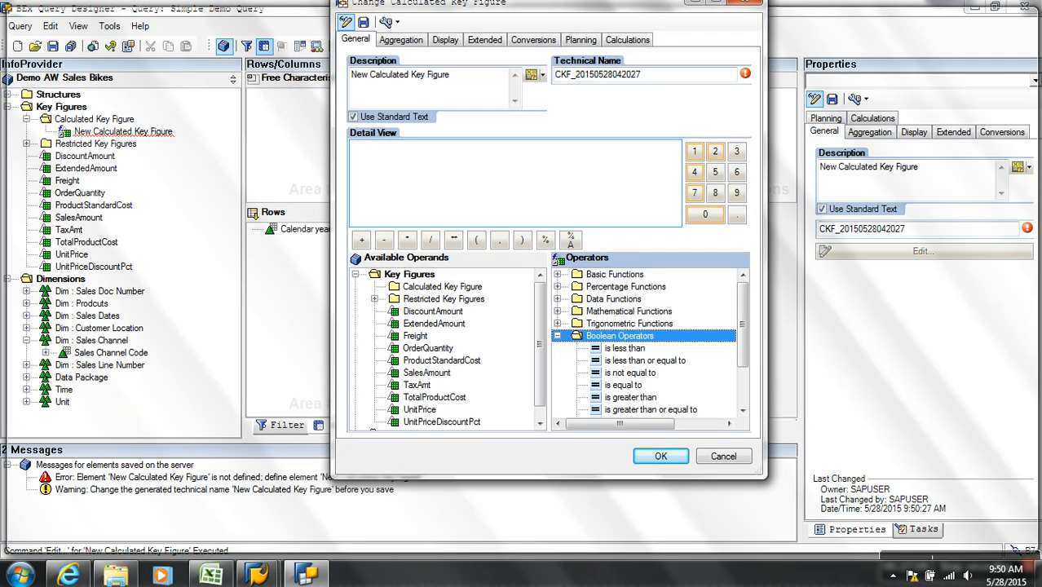
pyautogui.doubleClick(612, 43)
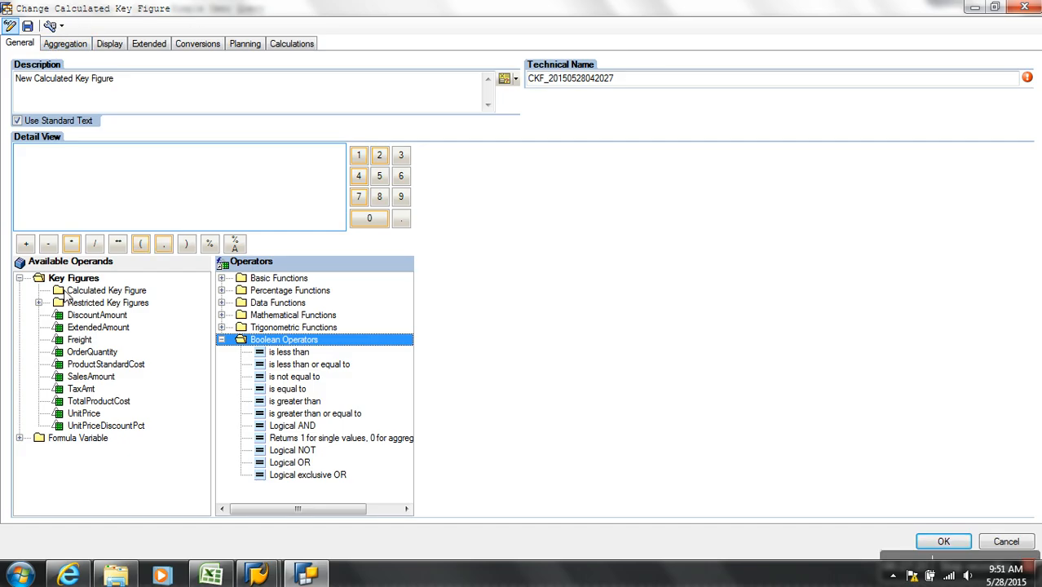
pyautogui.click(39, 303)
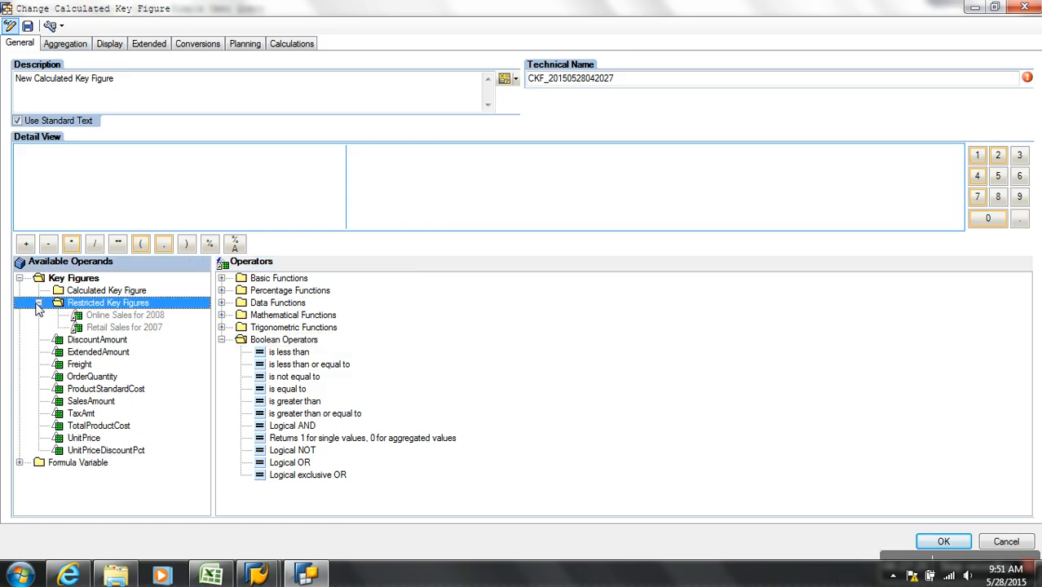
pyautogui.click(106, 294)
pyautogui.click(108, 303)
pyautogui.click(89, 341)
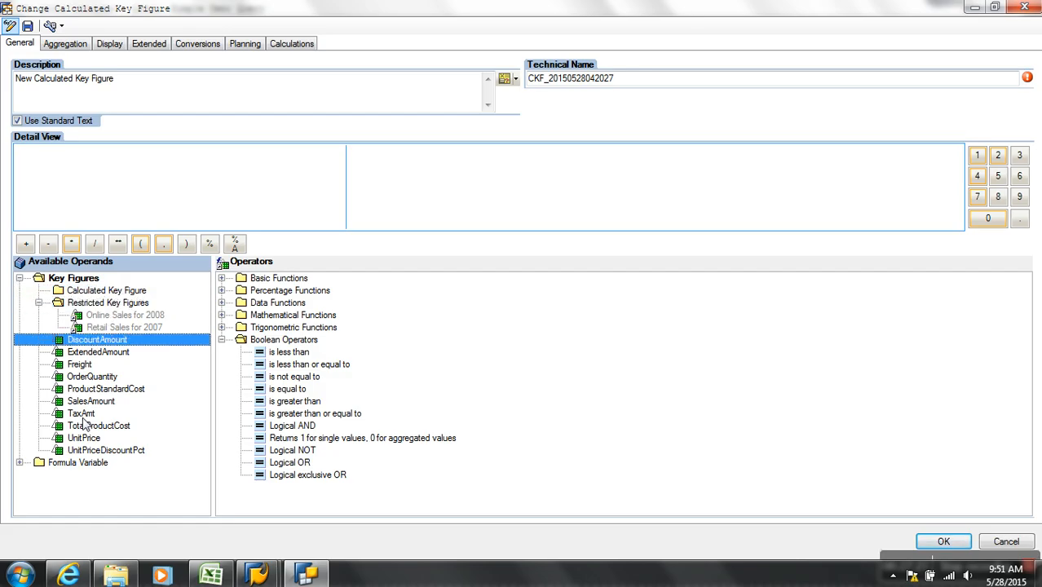
pyautogui.click(83, 417)
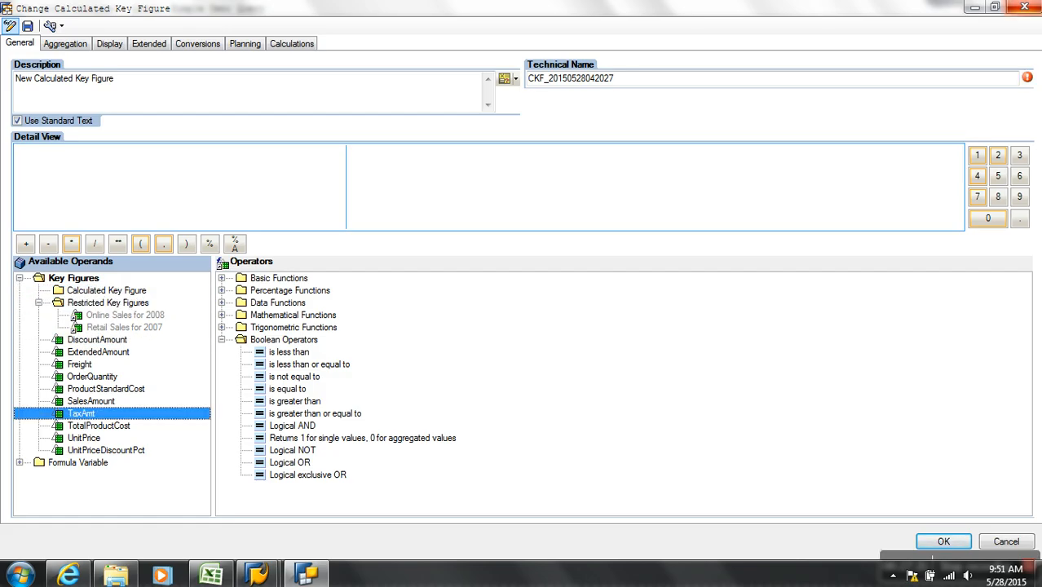
pyautogui.click(1024, 10)
# Create a new structure with a new formula in the columns, check the formula's available operands, and cancel the formula edit
pyautogui.rightClick(590, 103)
pyautogui.click(604, 117)
pyautogui.rightClick(499, 97)
pyautogui.click(554, 135)
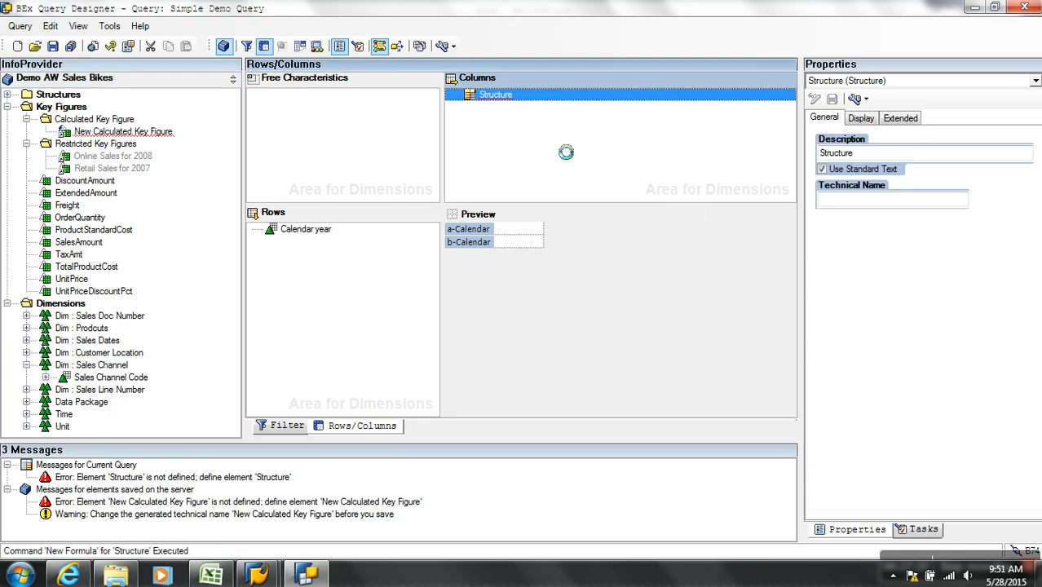
pyautogui.rightClick(518, 111)
pyautogui.click(551, 118)
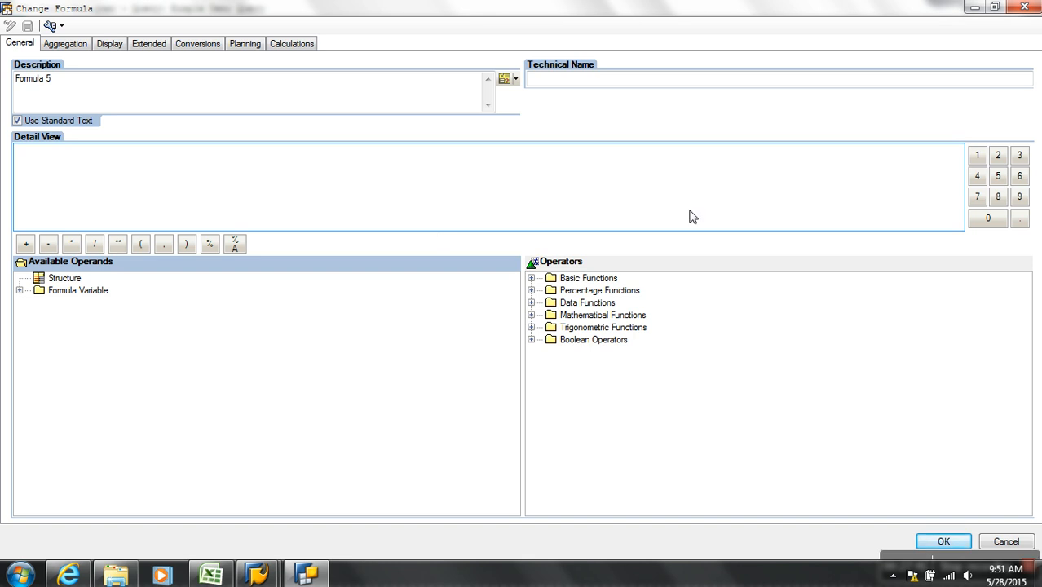
pyautogui.click(1008, 544)
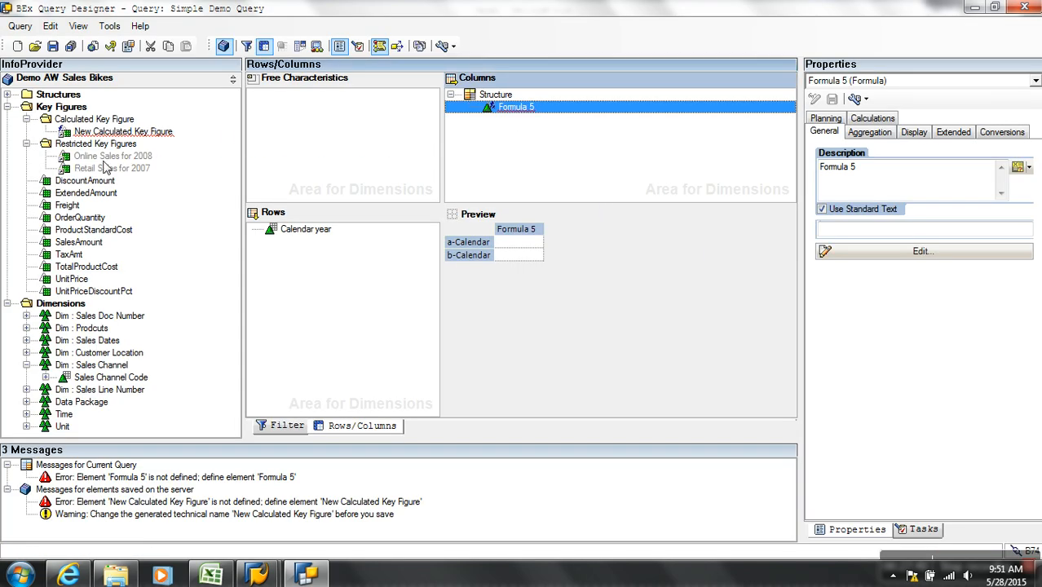
# Add OrderQuantity and SalesAmount to the columns structure and check which operands Formula 5 offers, closing its editor without changes
pyautogui.moveTo(103, 219); pyautogui.dragTo(494, 121)
pyautogui.moveTo(102, 242); pyautogui.dragTo(513, 115)
pyautogui.rightClick(513, 110)
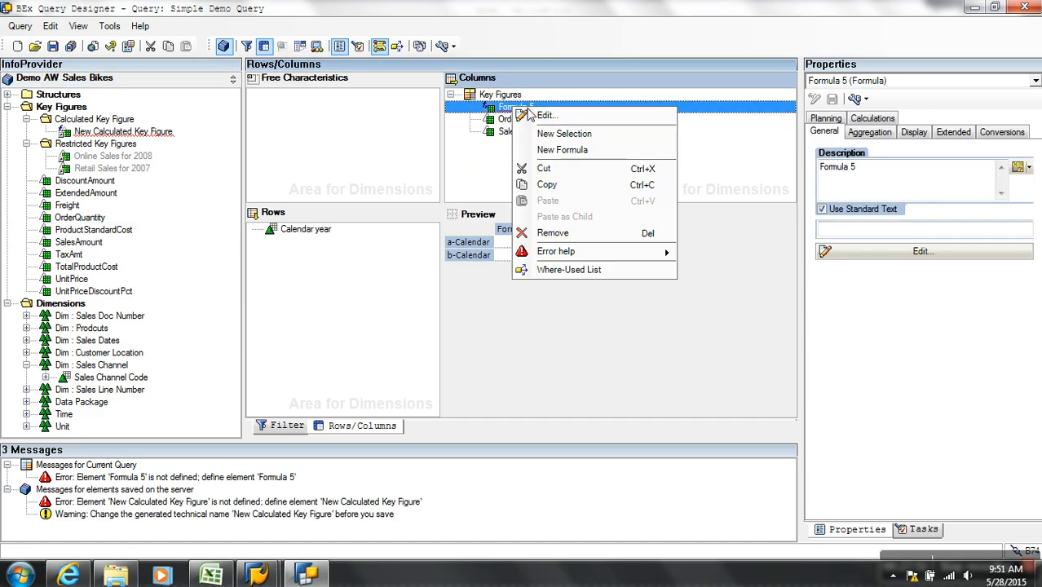
pyautogui.click(531, 116)
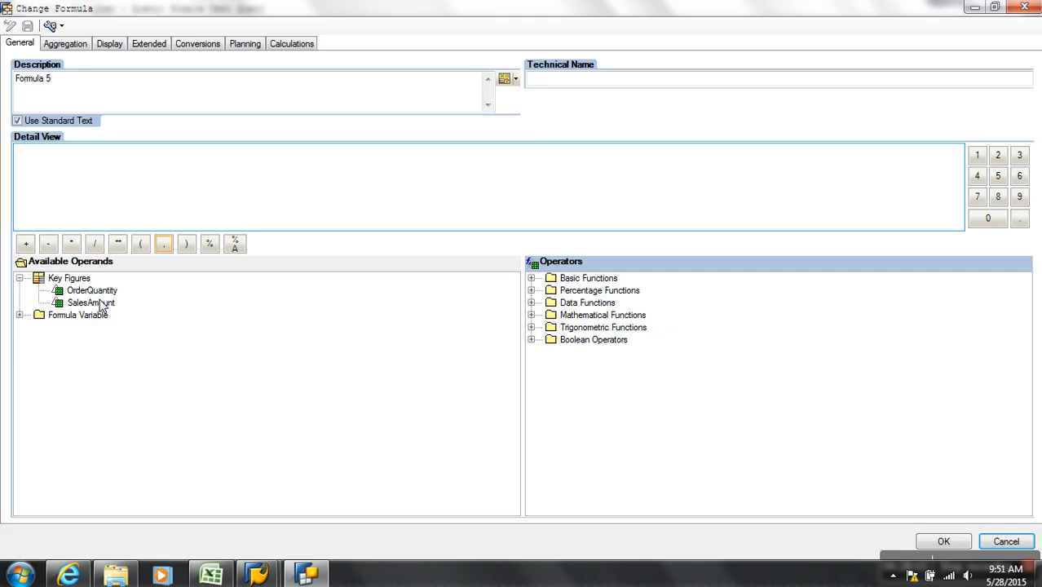
pyautogui.click(1023, 8)
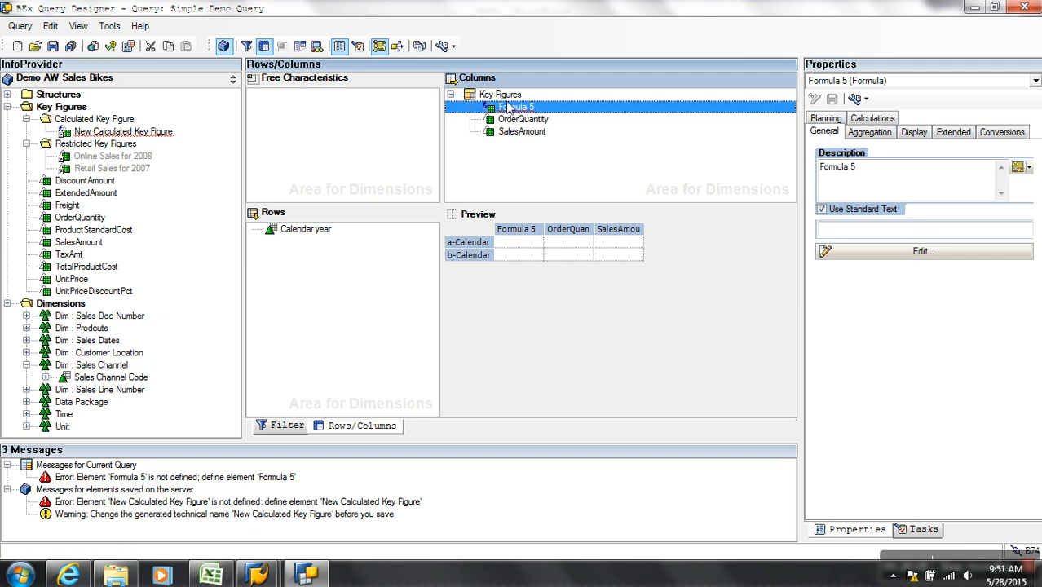
# Remove the structure holding Formula 5, OrderQuantity and SalesAmount from the columns
pyautogui.moveTo(506, 98); pyautogui.dragTo(225, 163)
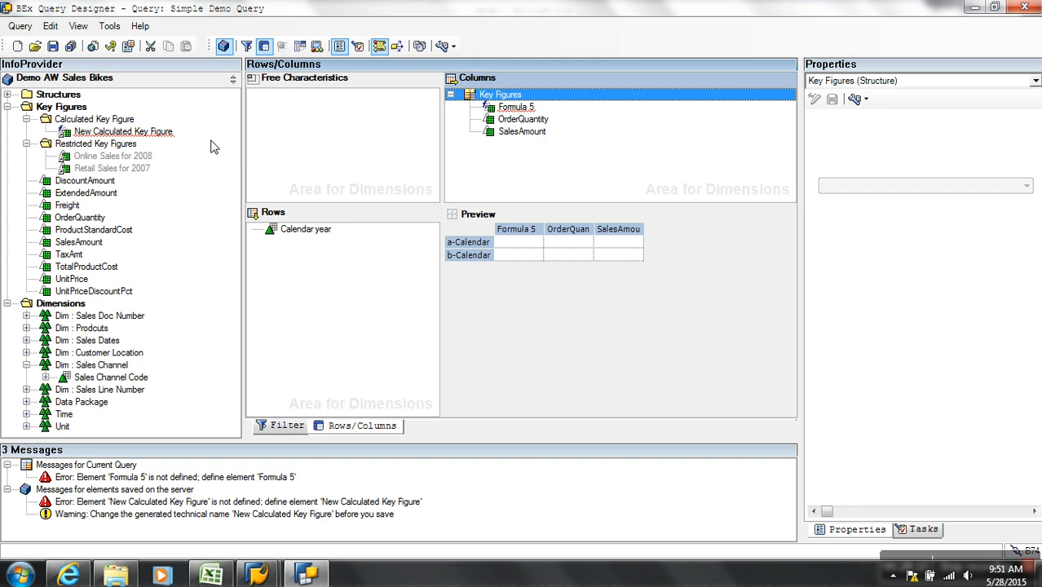
# Remove Calendar year from the rows and delete the undefined New Calculated Key Figure from the InfoProvider
pyautogui.click(305, 237)
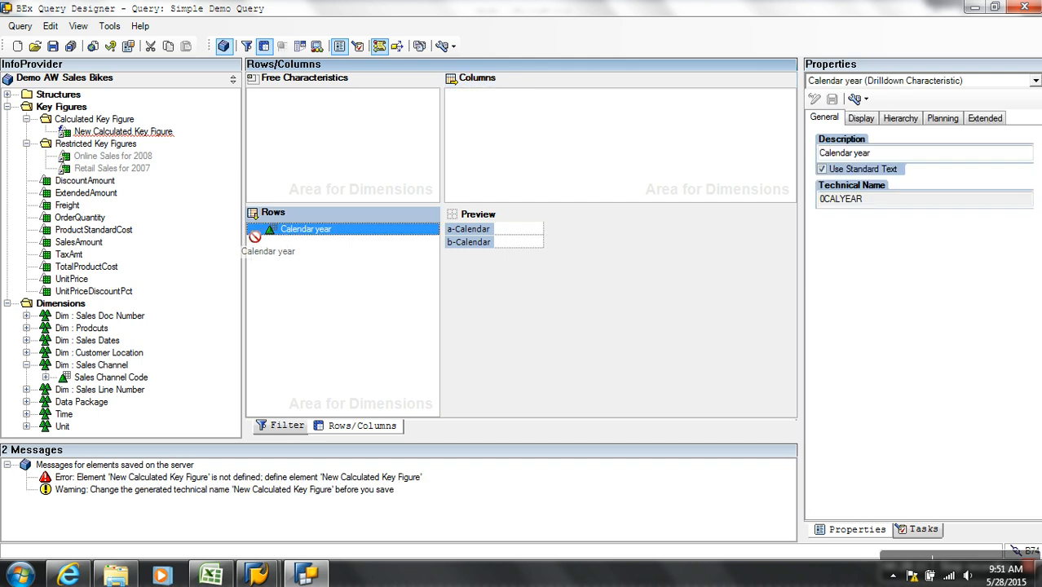
pyautogui.moveTo(285, 235); pyautogui.dragTo(163, 175)
pyautogui.rightClick(155, 134)
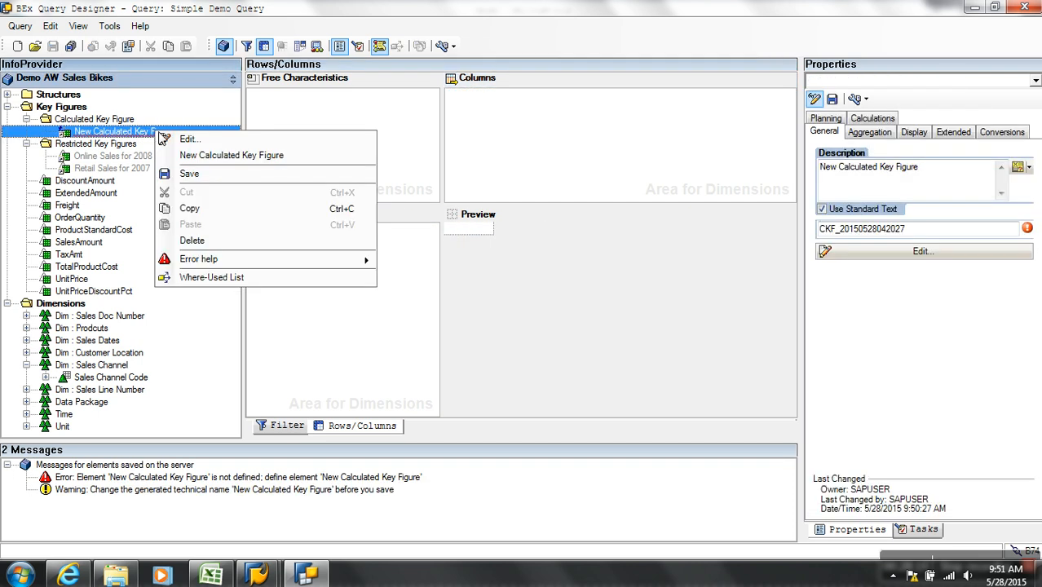
pyautogui.click(192, 241)
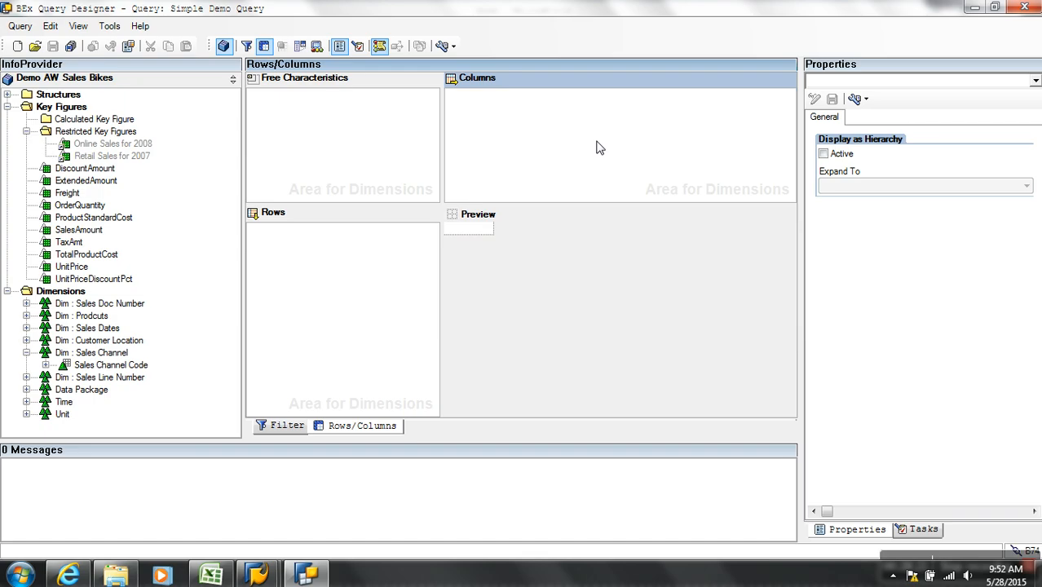
# Create one new structure in the columns and another new structure in the rows
pyautogui.rightClick(578, 114)
pyautogui.click(615, 127)
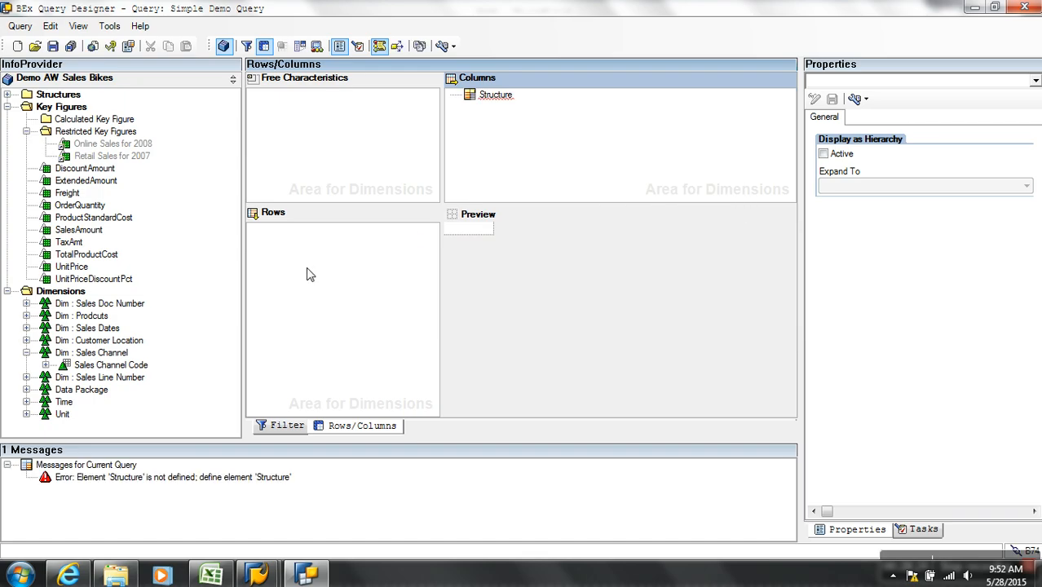
pyautogui.rightClick(306, 266)
pyautogui.click(354, 278)
pyautogui.moveTo(496, 106); pyautogui.dragTo(324, 256)
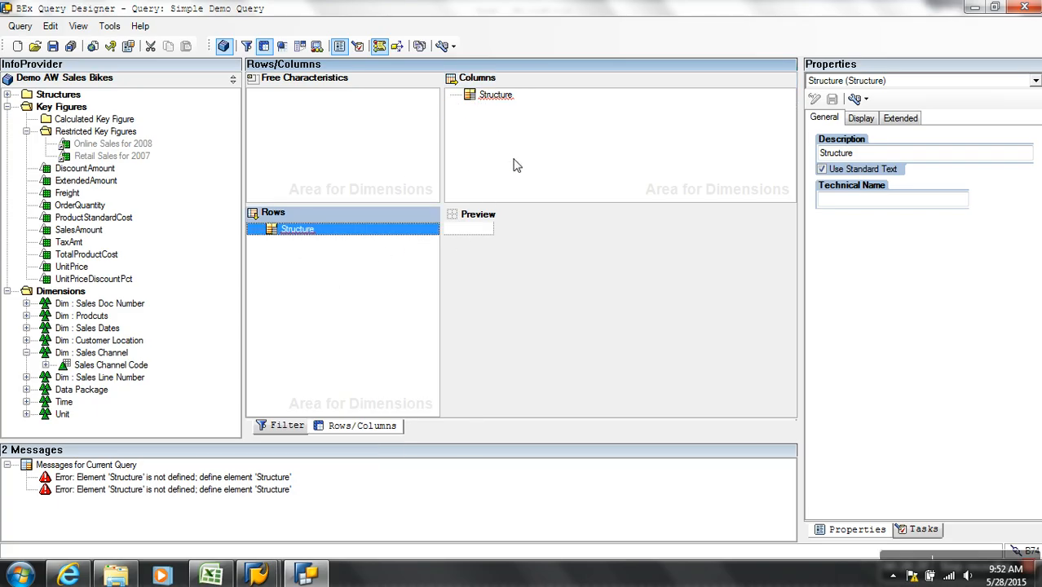
# Add a new formula to the columns structure and define it as the constant 1
pyautogui.rightClick(507, 102)
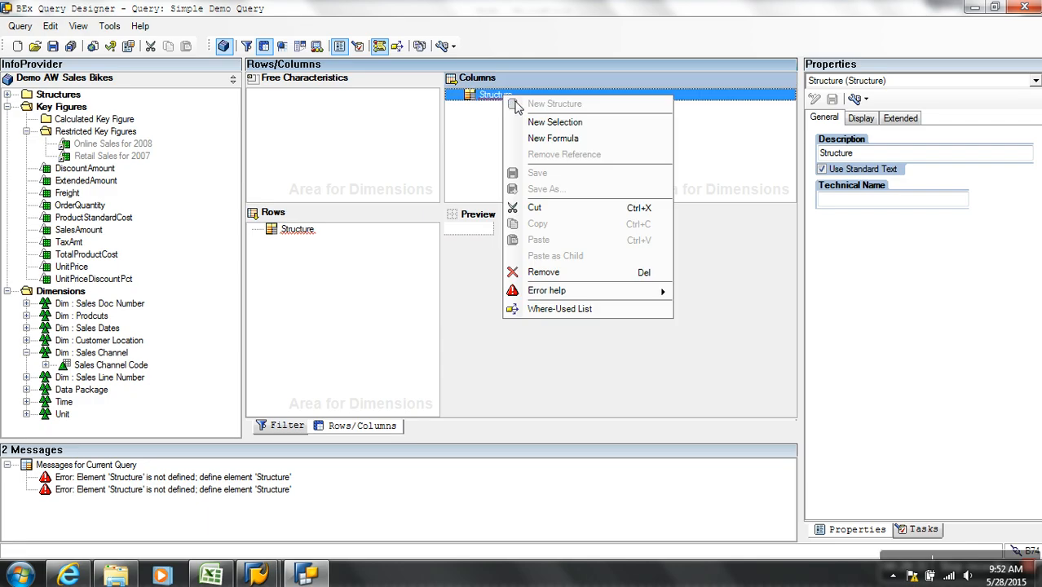
pyautogui.click(558, 143)
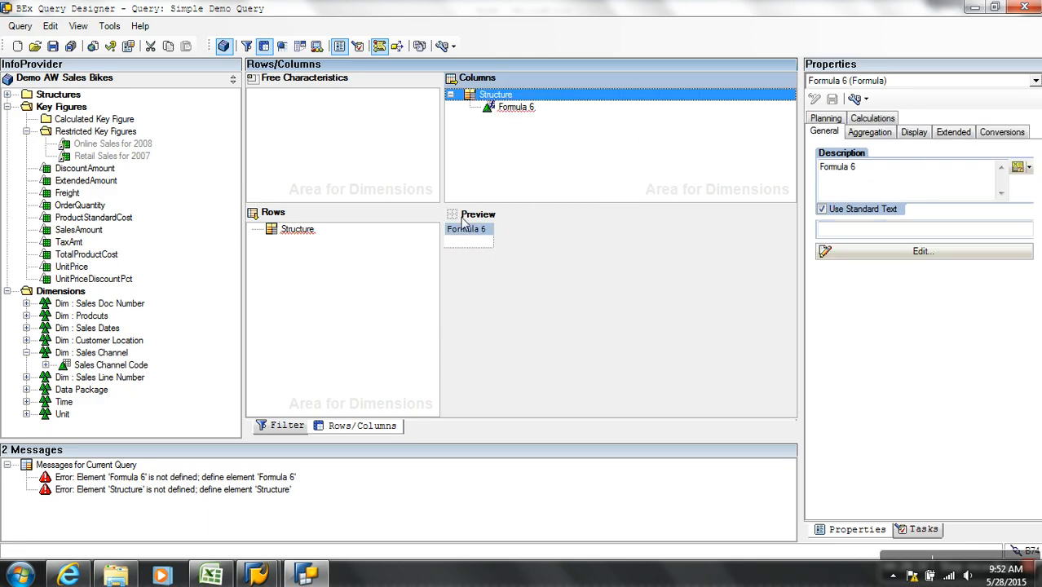
pyautogui.rightClick(520, 111)
pyautogui.click(550, 120)
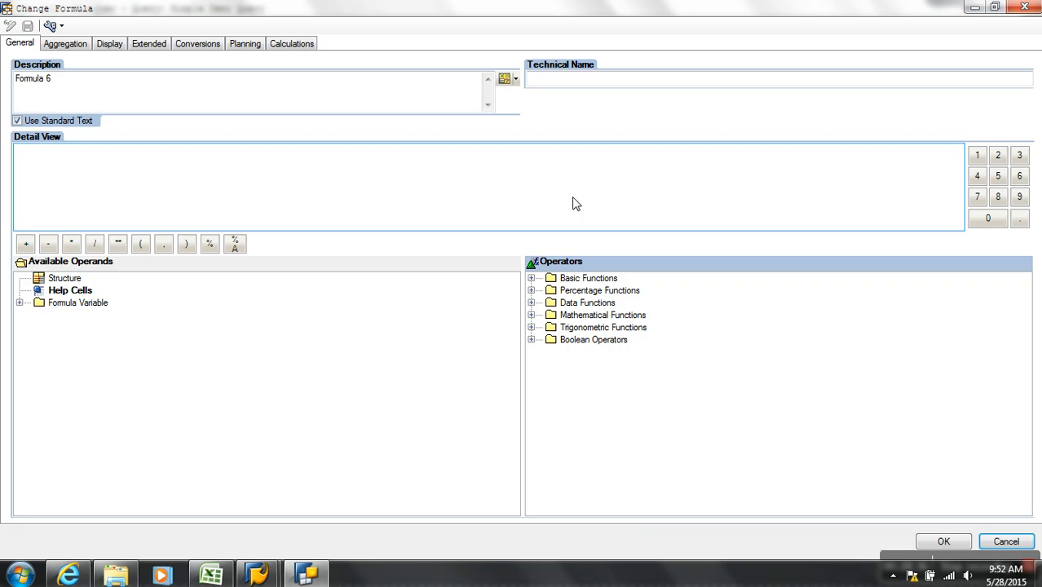
pyautogui.click(976, 155)
pyautogui.click(922, 540)
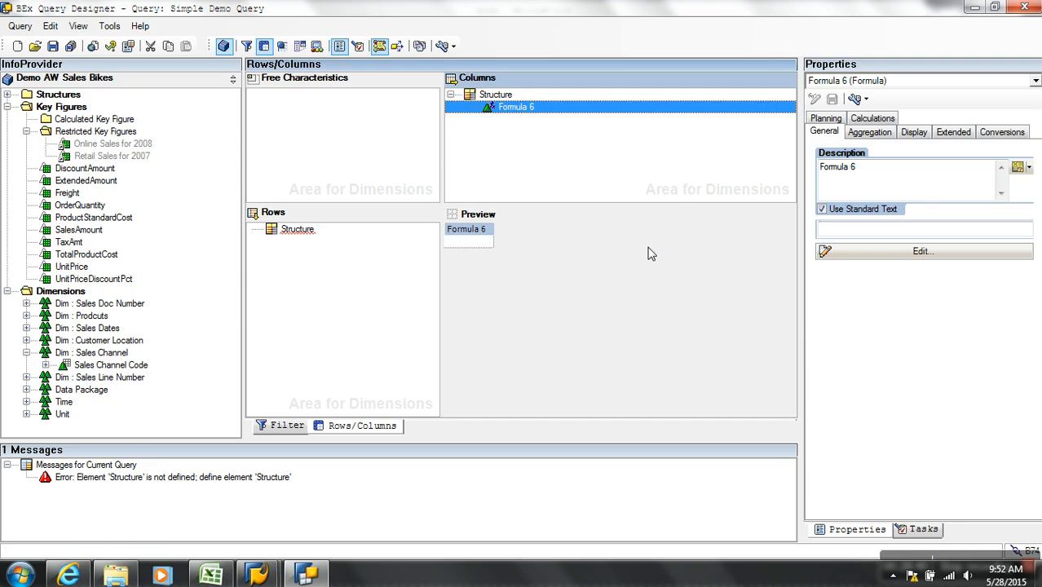
# Add a new formula to the rows structure and define it as the constant 2
pyautogui.rightClick(295, 230)
pyautogui.click(351, 273)
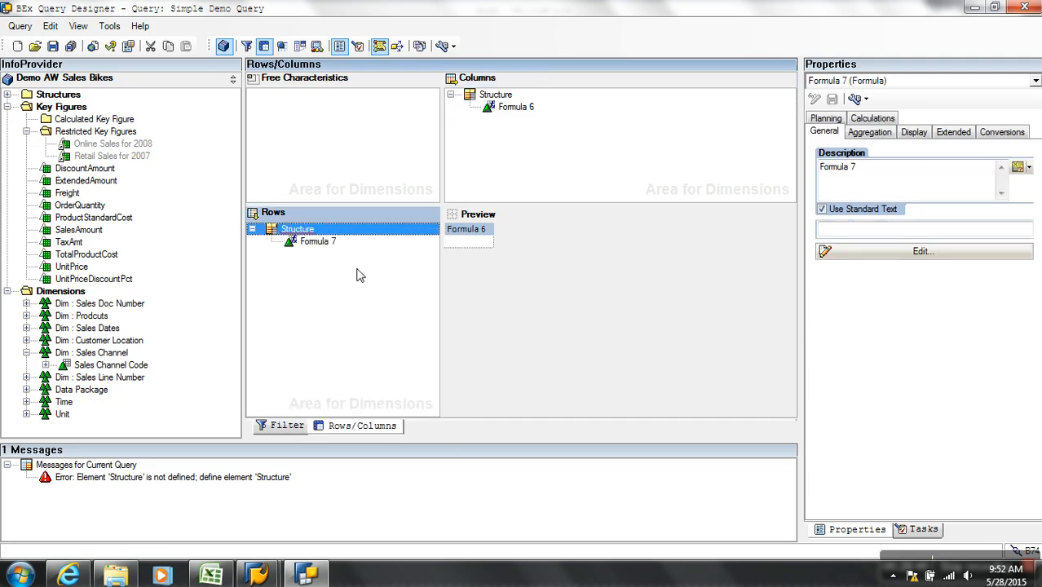
pyautogui.click(328, 241)
pyautogui.rightClick(328, 241)
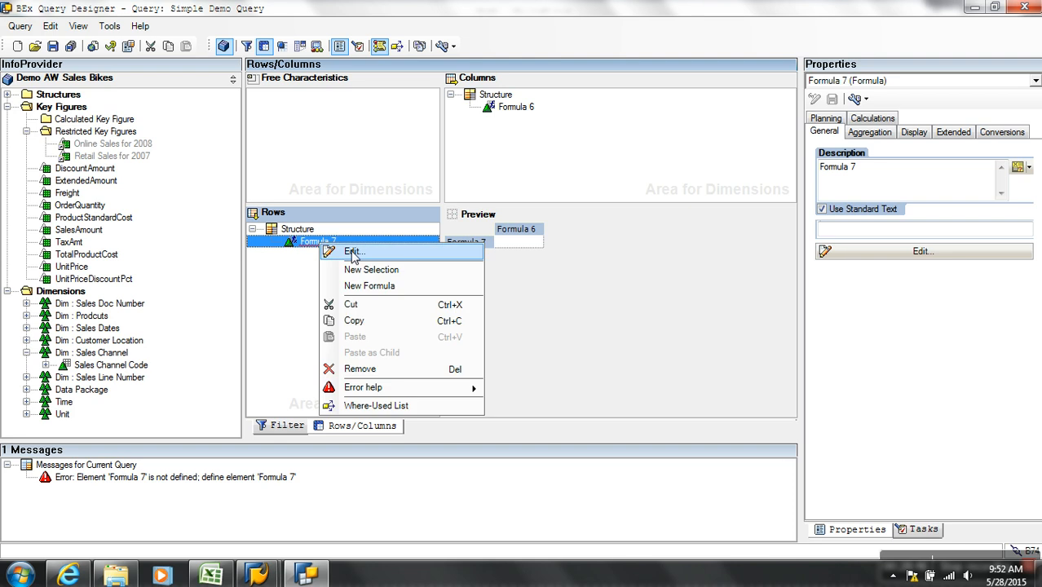
pyautogui.click(343, 249)
pyautogui.click(135, 172)
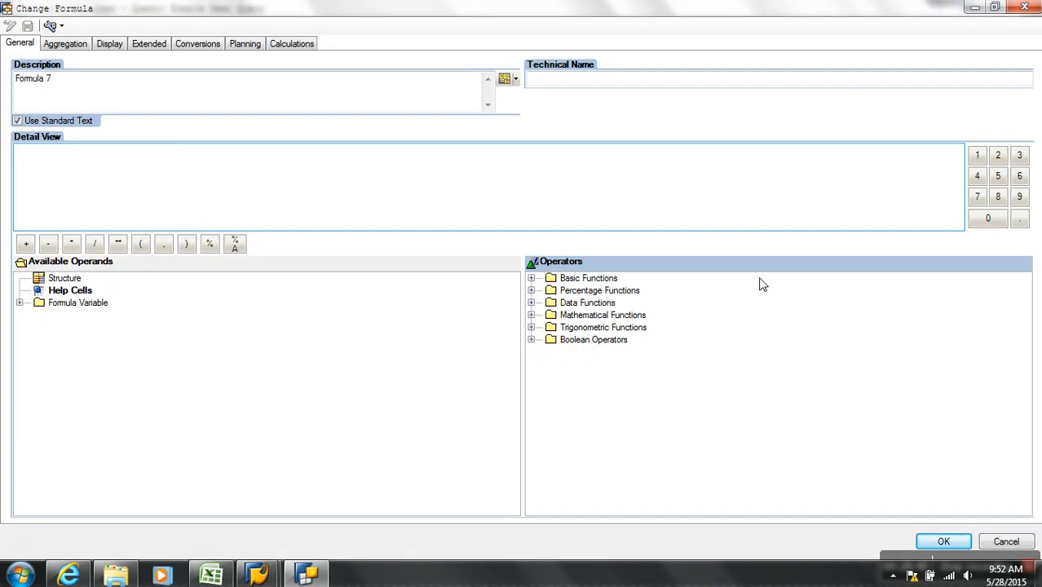
pyautogui.click(995, 160)
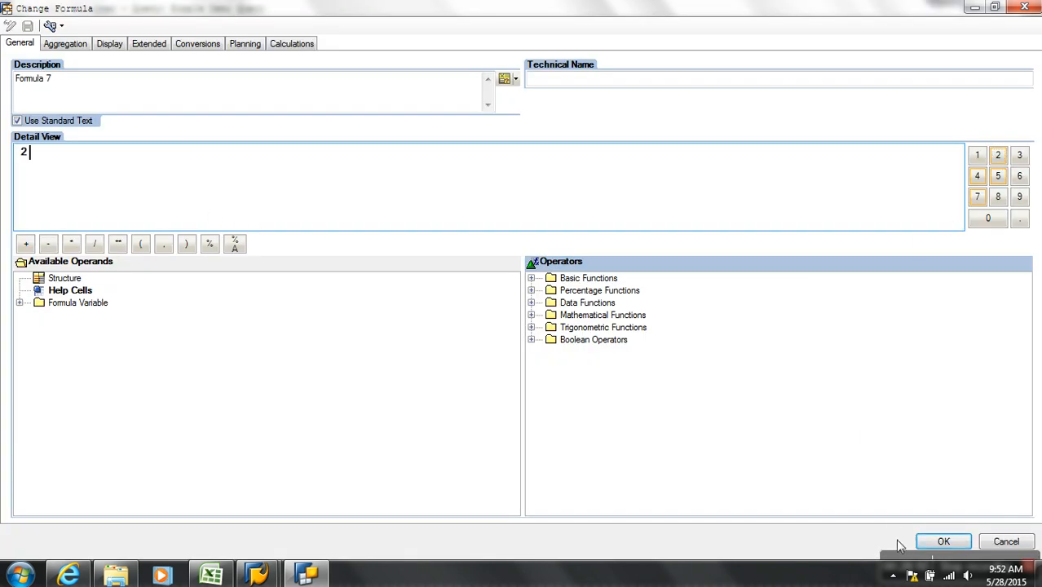
pyautogui.click(939, 542)
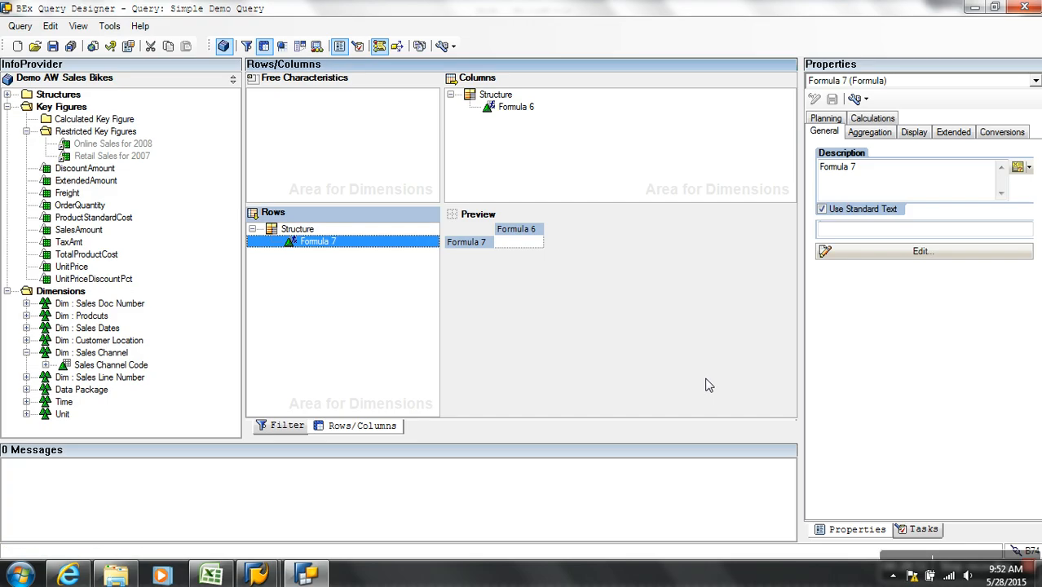
# Save the query and refresh its web report in the browser to check the cell where both formulas meet
pyautogui.click(522, 253)
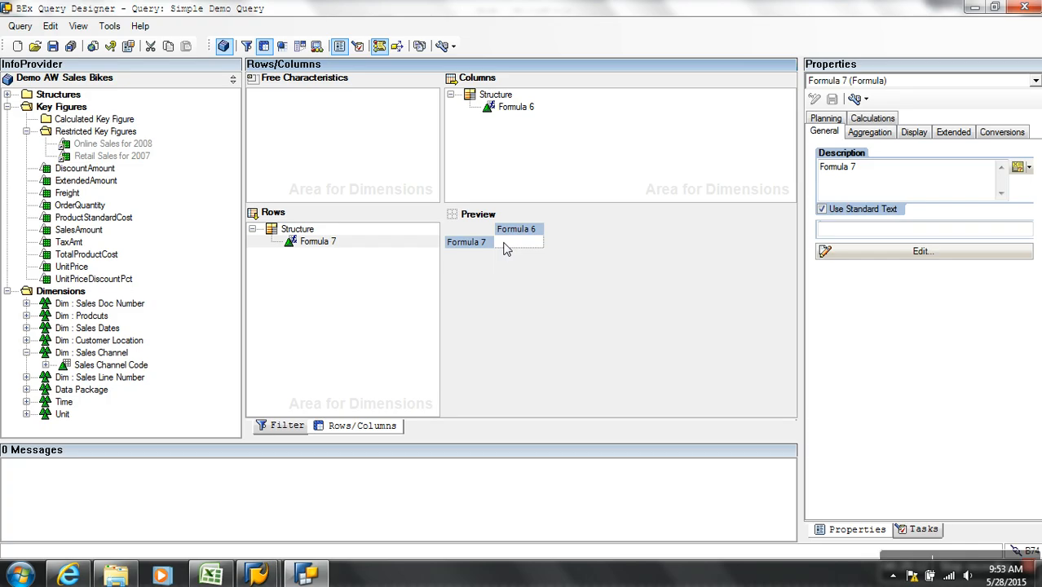
pyautogui.click(53, 46)
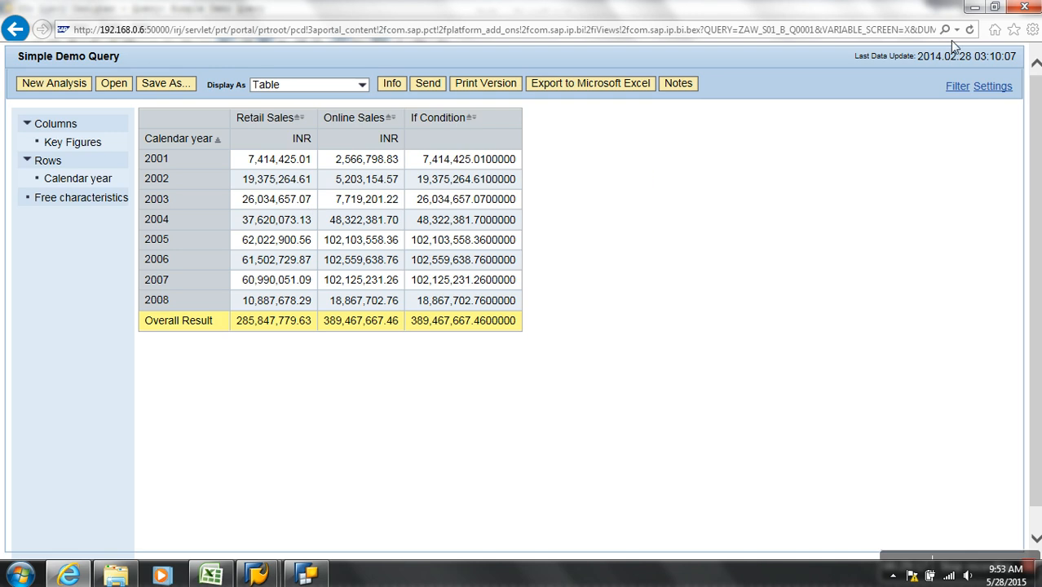
pyautogui.click(969, 29)
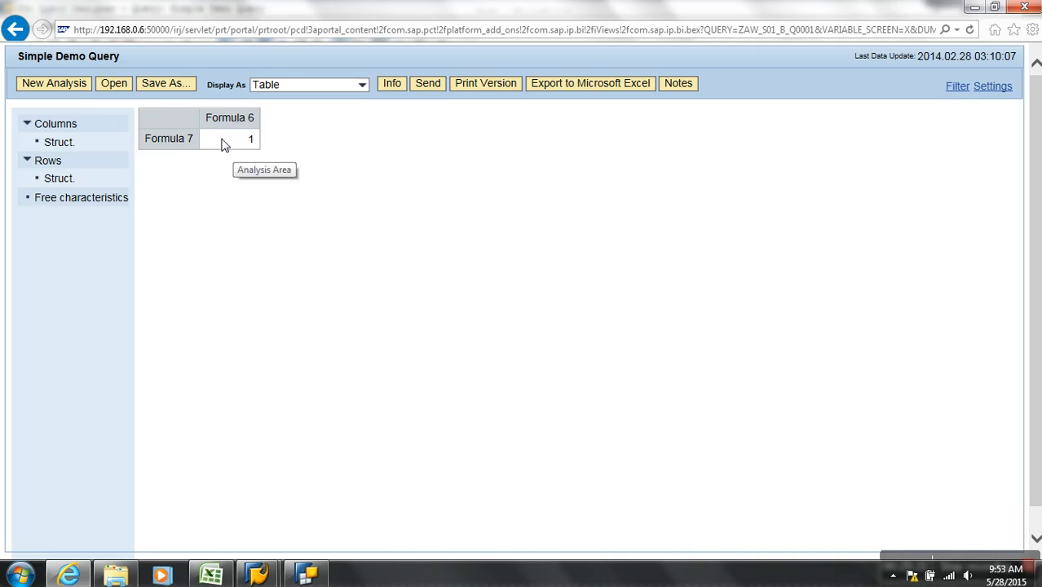
# Return to the Query Designer and set Formula 6's formula collision handling to Use Result of Competing Formula
pyautogui.hotkey('alt', 'Tab')
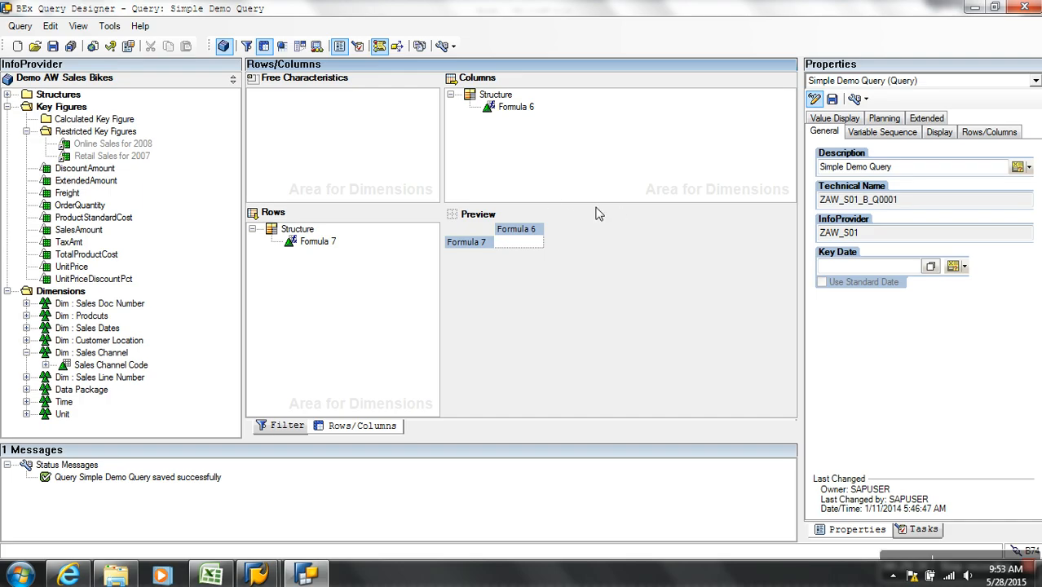
pyautogui.click(525, 112)
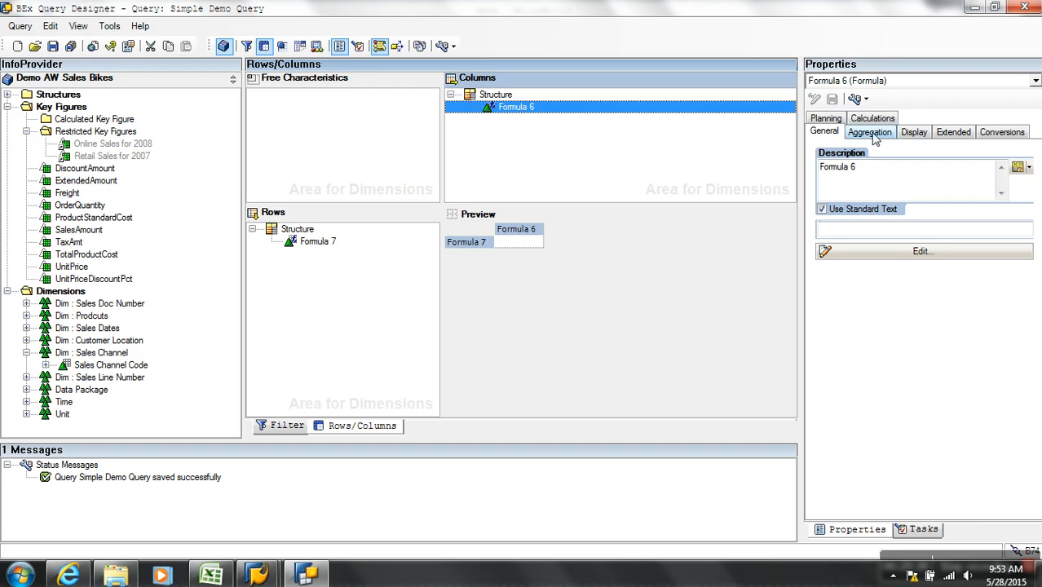
pyautogui.click(950, 133)
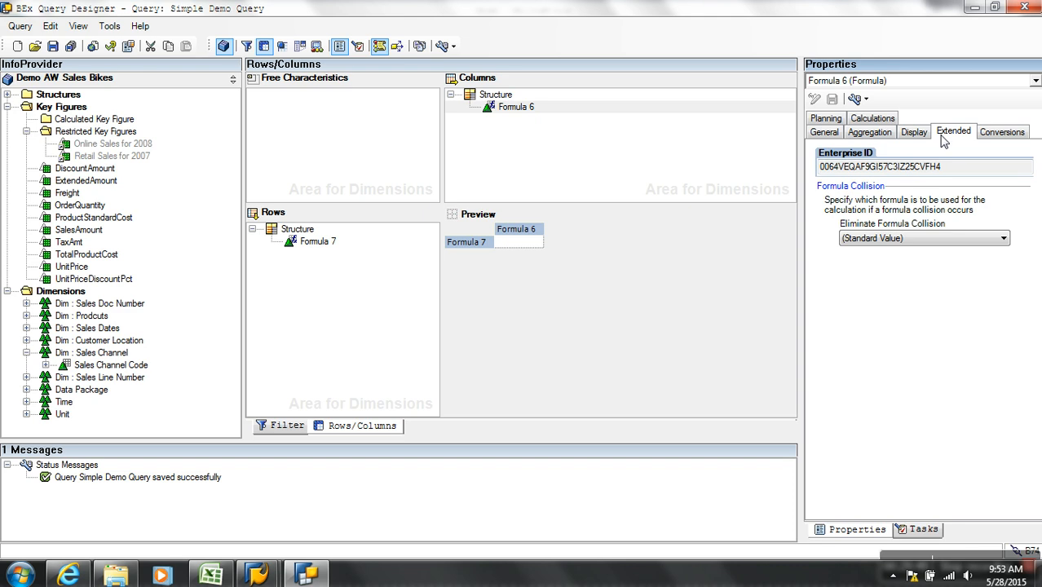
pyautogui.click(530, 109)
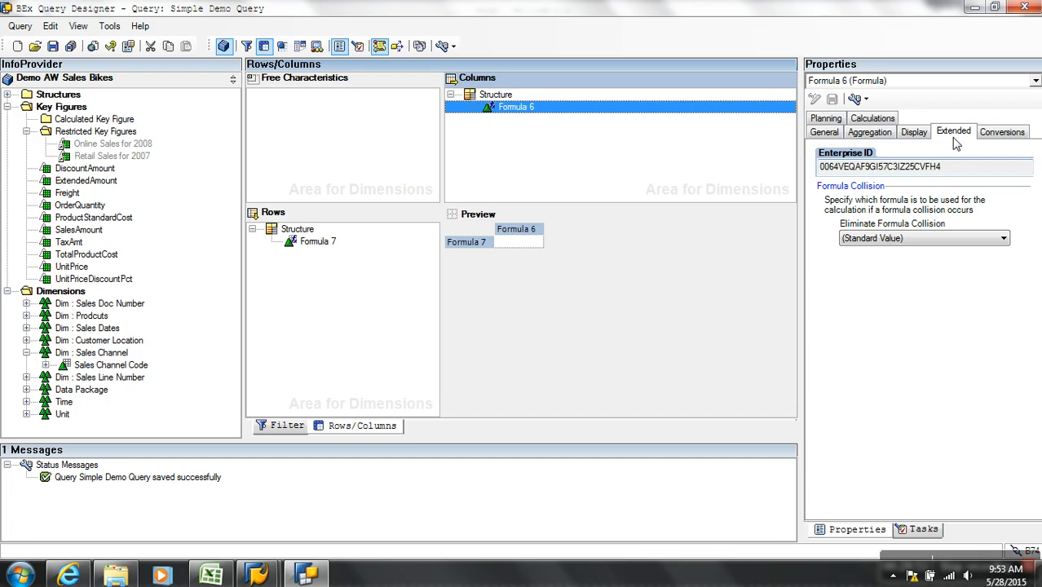
pyautogui.click(924, 237)
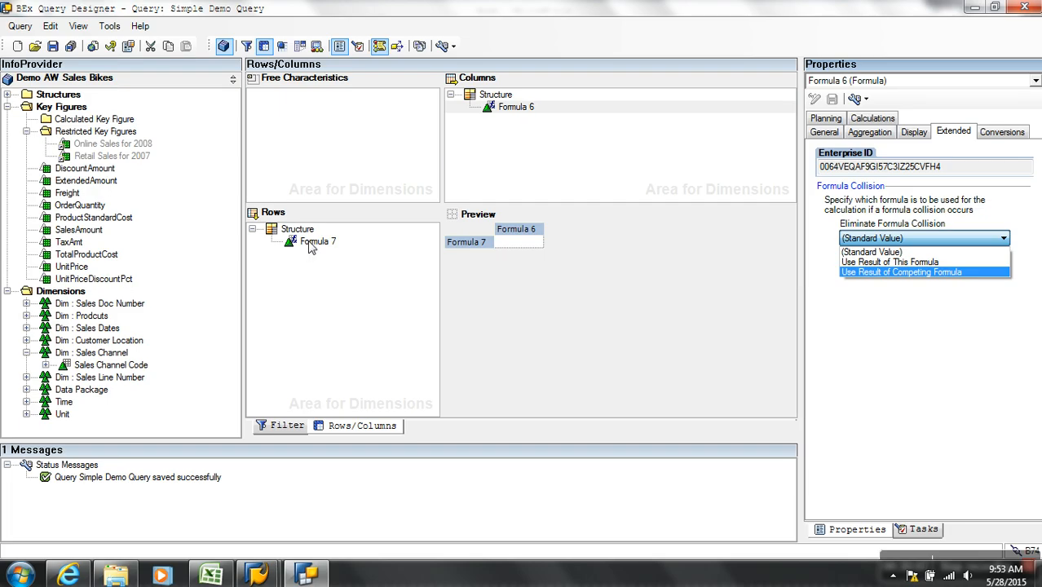
pyautogui.click(878, 277)
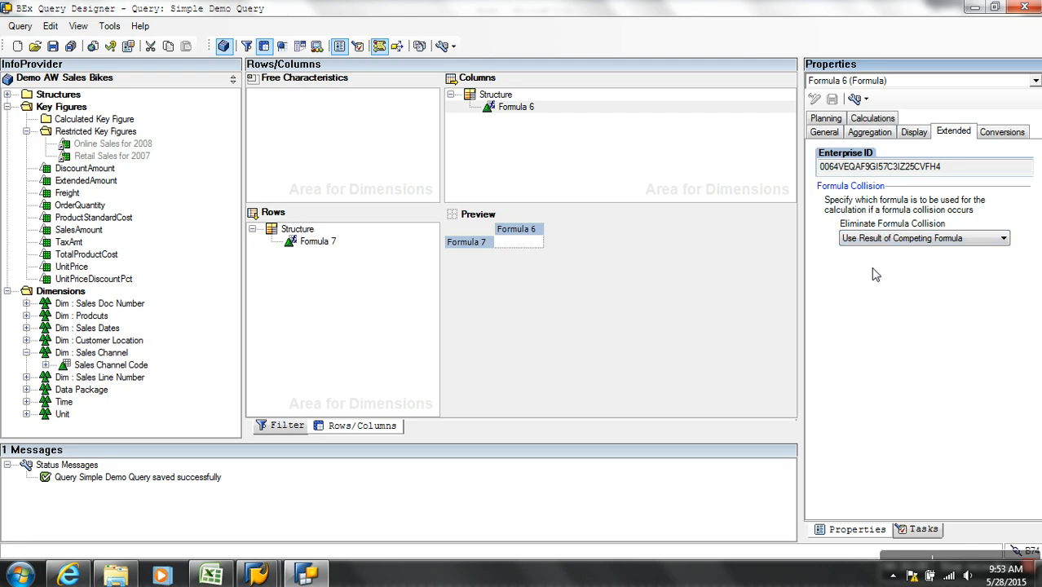
# Save the query with the changed collision setting and reload its report in the browser
pyautogui.click(53, 47)
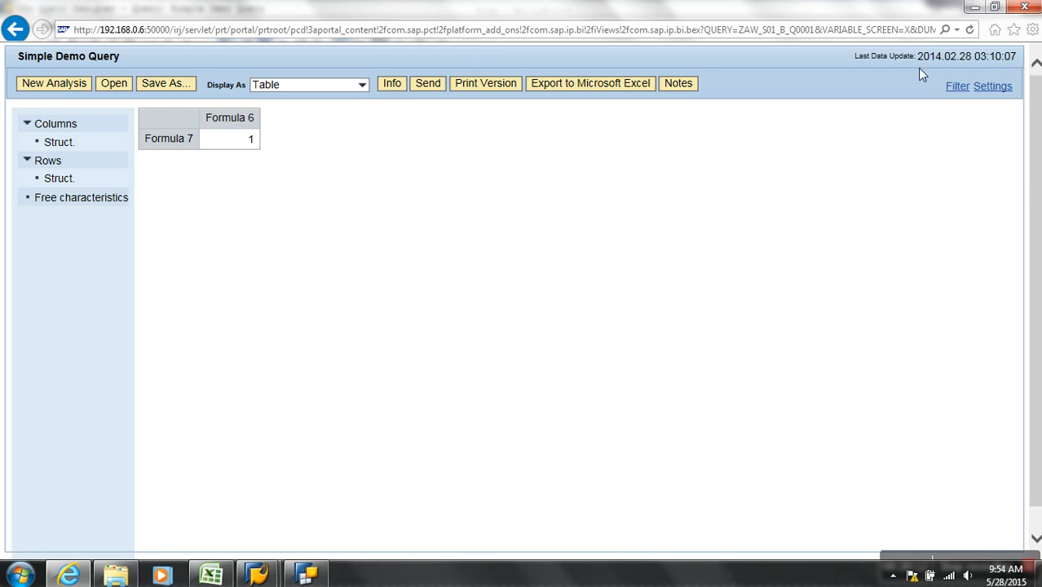
pyautogui.click(970, 30)
# Switch back to the Query Designer, create a new calculated key figure and open it for editing
pyautogui.click(316, 577)
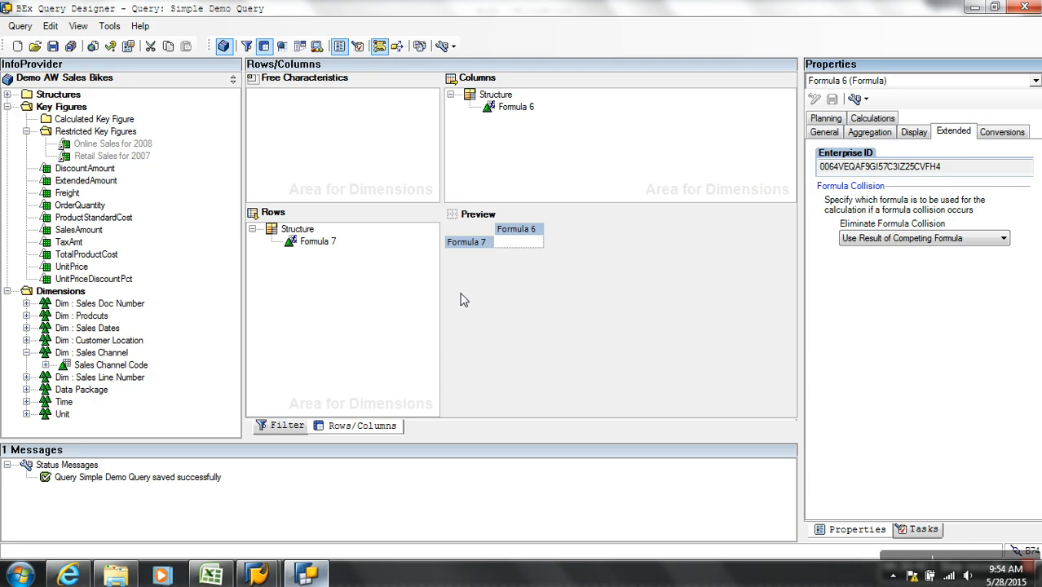
pyautogui.moveTo(436, 211); pyautogui.dragTo(409, 258)
pyautogui.rightClick(96, 119)
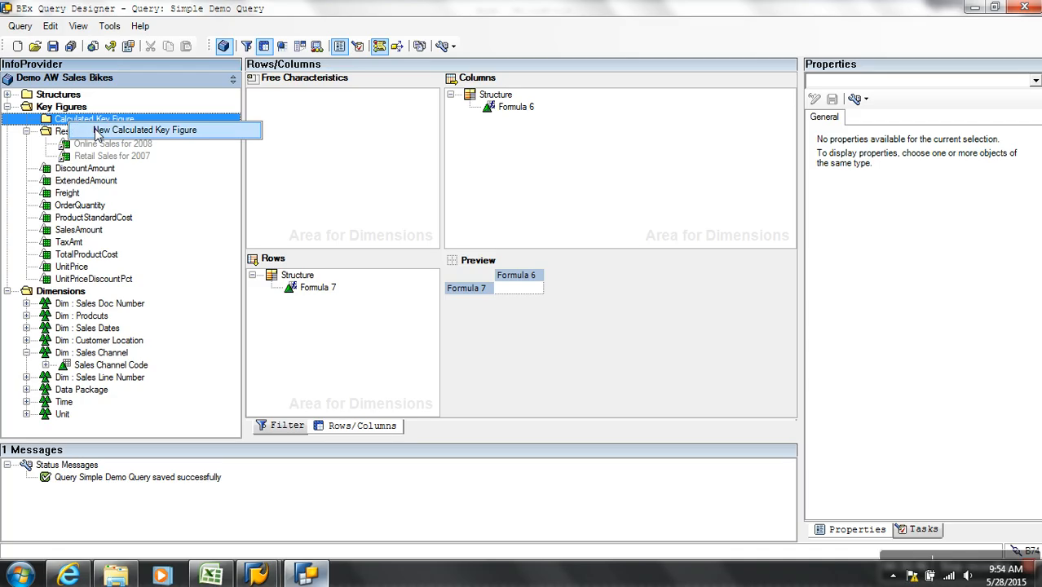
pyautogui.click(105, 135)
pyautogui.rightClick(110, 134)
pyautogui.click(140, 135)
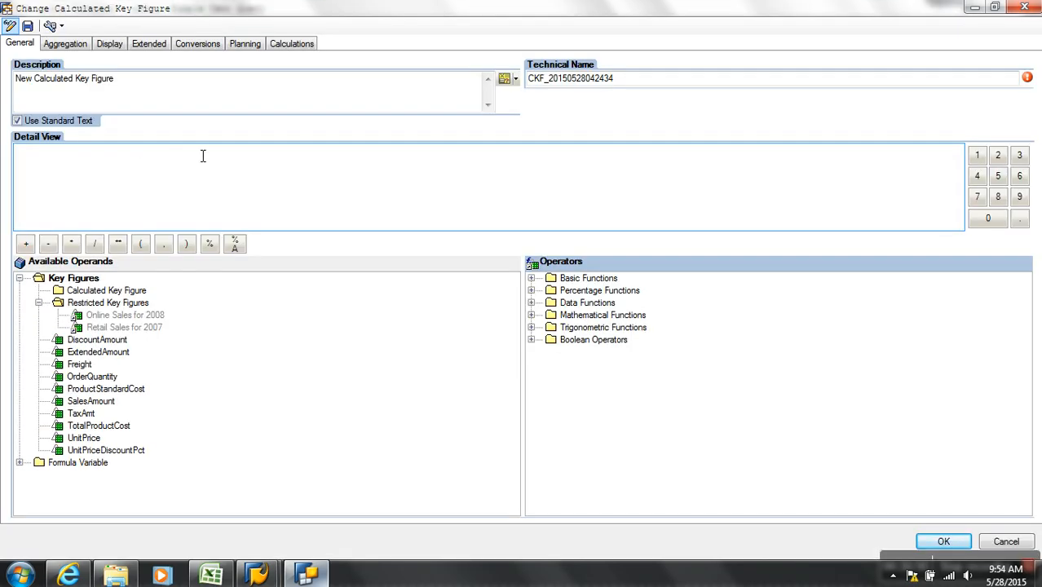
# Examine the aggregation settings of the new calculated key figure, including exception aggregation and calculation after aggregation
pyautogui.click(81, 47)
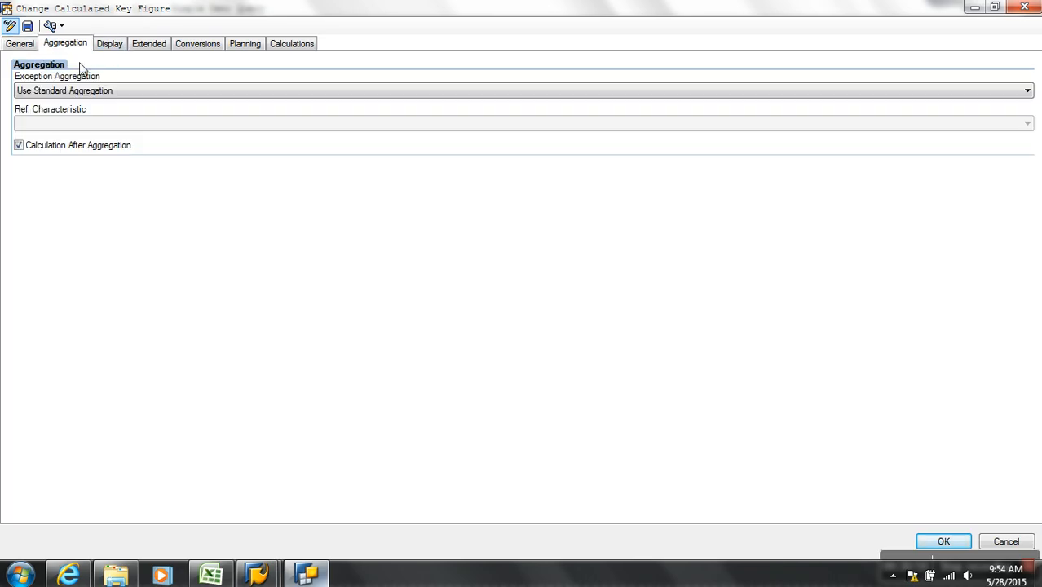
pyautogui.click(33, 44)
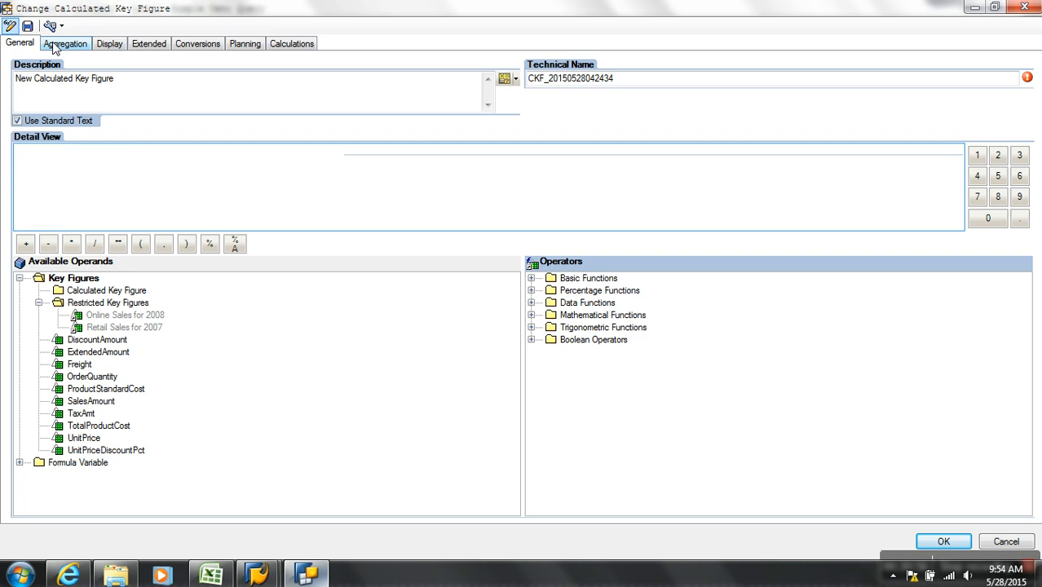
pyautogui.click(54, 47)
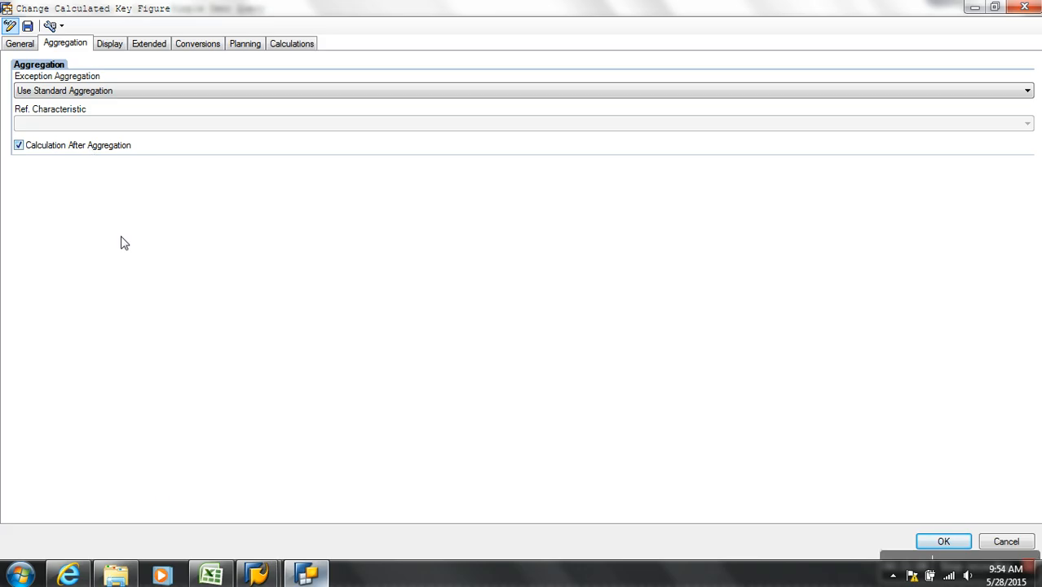
# Switch to Excel, insert a new worksheet, and enter the numbers 1 to 5 in cells B4 to B8
pyautogui.click(210, 573)
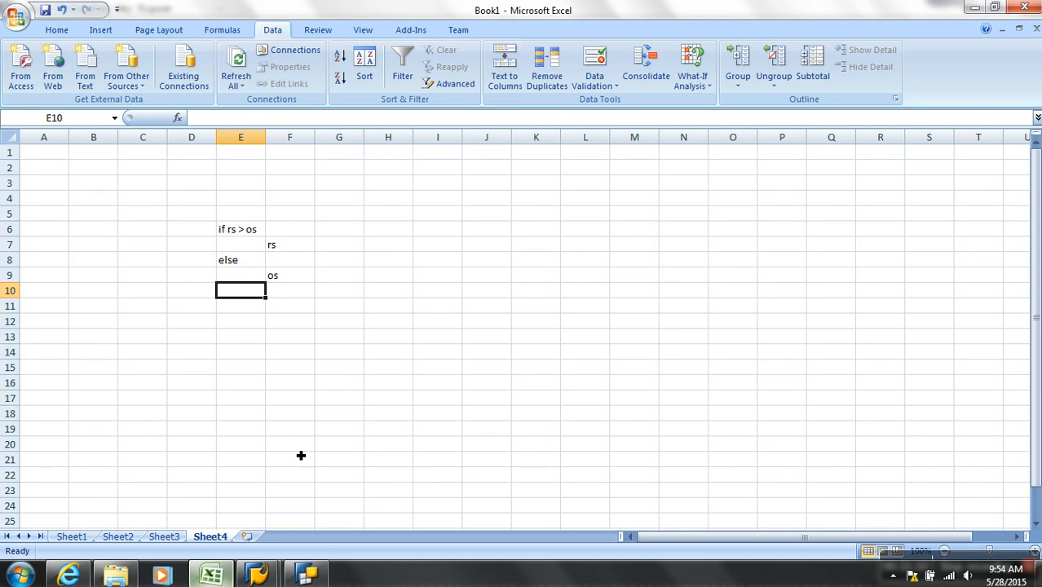
pyautogui.click(246, 537)
pyautogui.click(111, 197)
pyautogui.write('1')
pyautogui.press('Return')
pyautogui.write('2')
pyautogui.press('Return')
pyautogui.write('3')
pyautogui.press('Return')
pyautogui.write('4 5')
pyautogui.press('Tab')
pyautogui.press('Up')
pyautogui.press('Up')
pyautogui.press('Up')
pyautogui.press('Up')
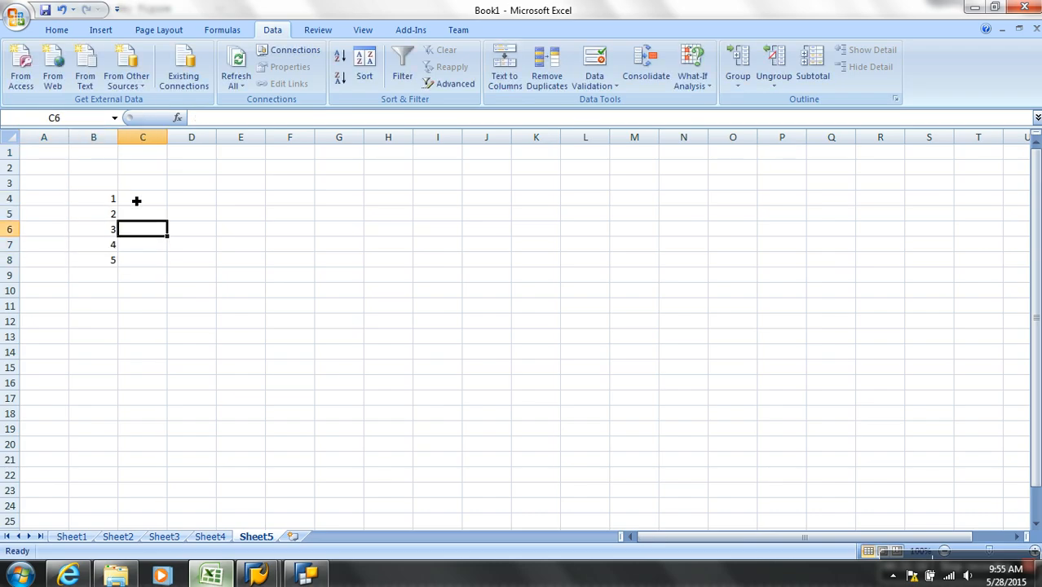
# Enter P1, P2, P3, P1 and P5 in cells C4 to C8 beside the numbers
pyautogui.write('P1')
pyautogui.press('Return')
pyautogui.write('P12')
pyautogui.press('Return')
pyautogui.write('P3')
pyautogui.press('Return')
pyautogui.write('P1')
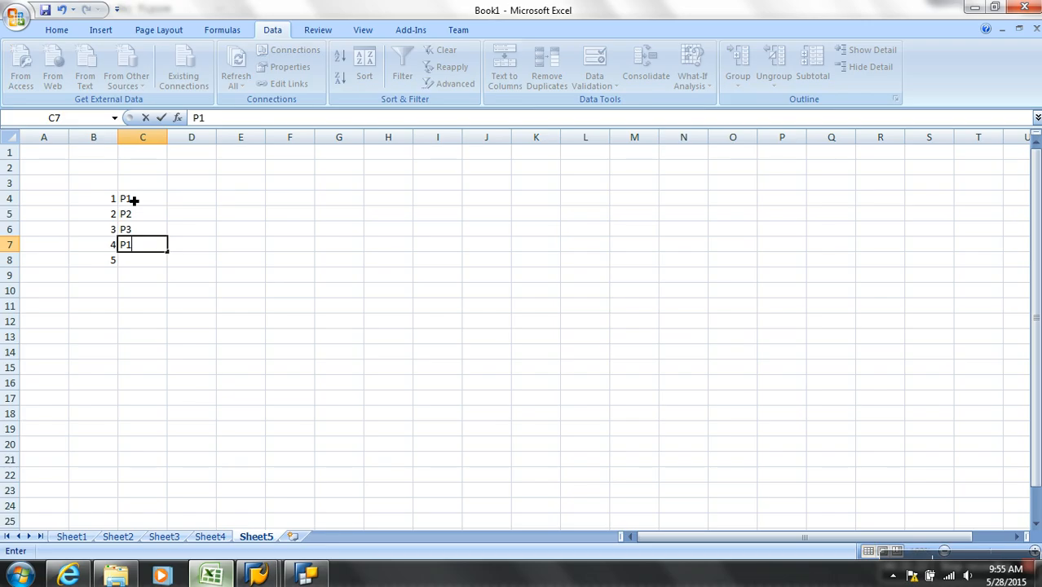
pyautogui.press('Return')
pyautogui.write('P5')
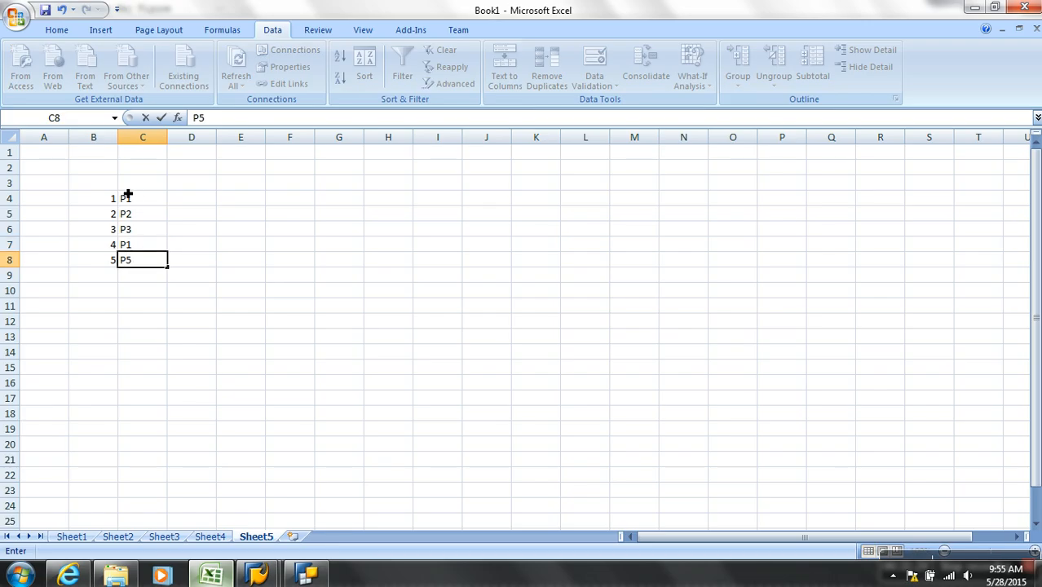
pyautogui.click(184, 199)
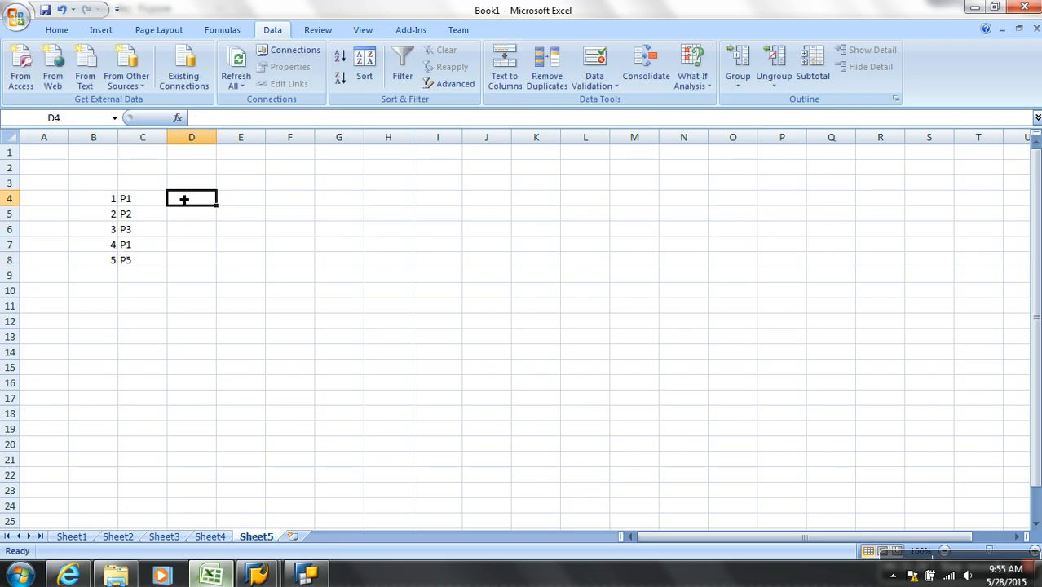
# Enter the values 1, 2, 3, 1 and 4 in cells D4 to D8 beside the product codes
pyautogui.write('1')
pyautogui.press('Return')
pyautogui.write('2')
pyautogui.press('Return')
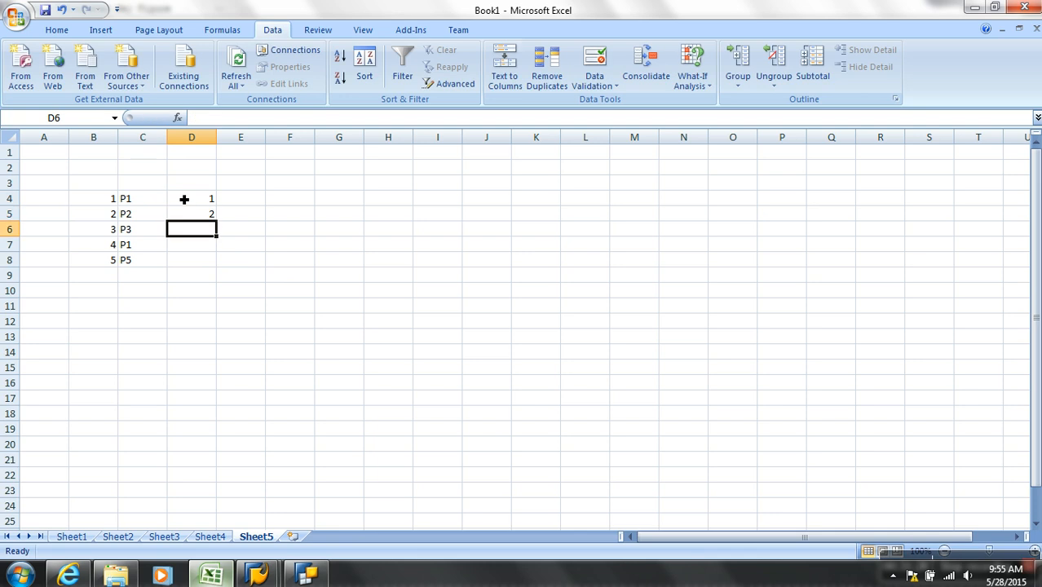
pyautogui.write('3')
pyautogui.press('Return')
pyautogui.write('1')
pyautogui.press('Return')
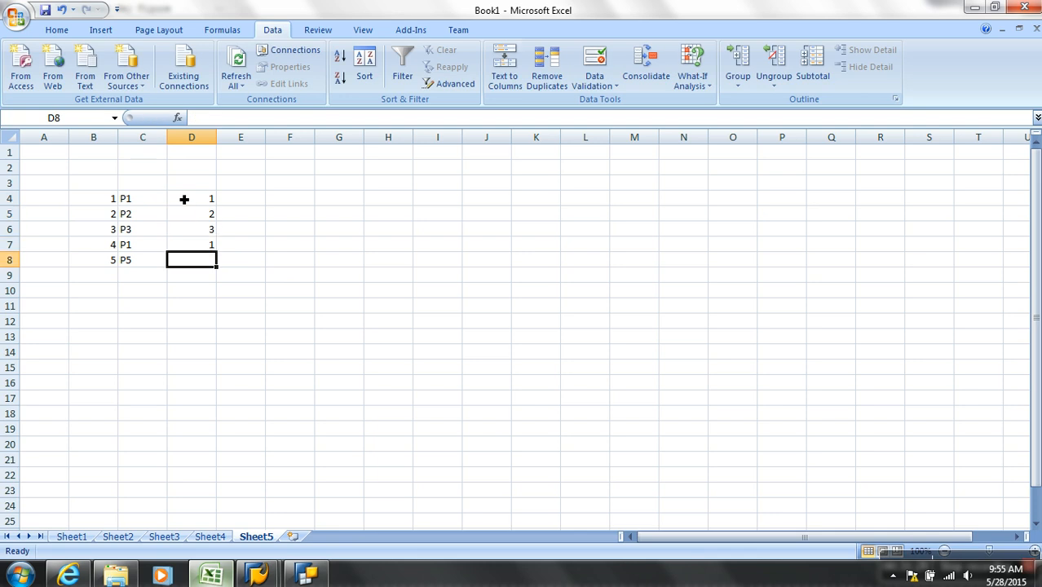
pyautogui.write('4')
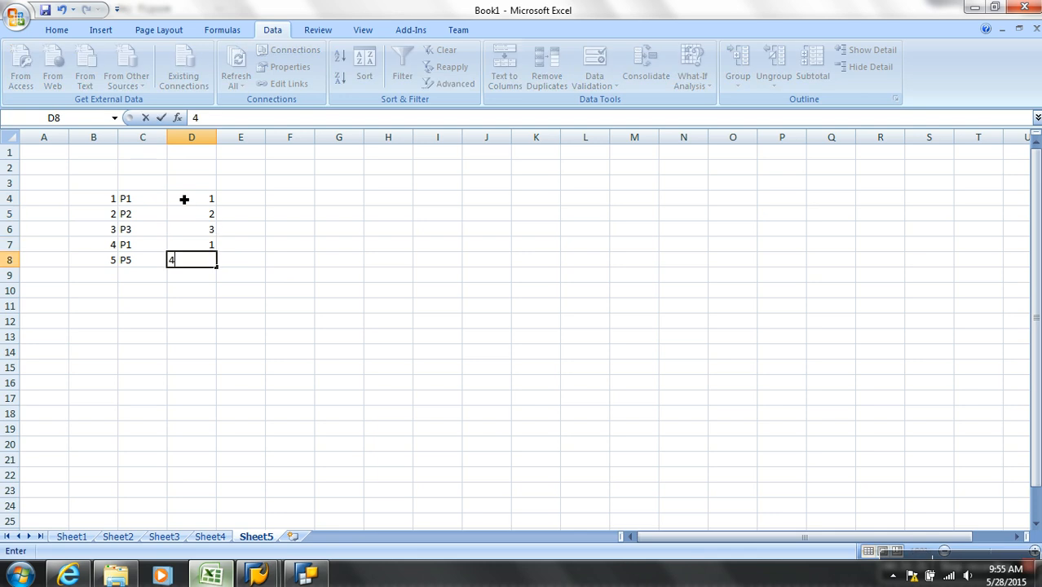
# Enter 10 and 12 in cells E4 and E5, and extend the series down to E8
pyautogui.click(243, 199)
pyautogui.write('10')
pyautogui.press('Return')
pyautogui.write('12')
pyautogui.click(258, 200)
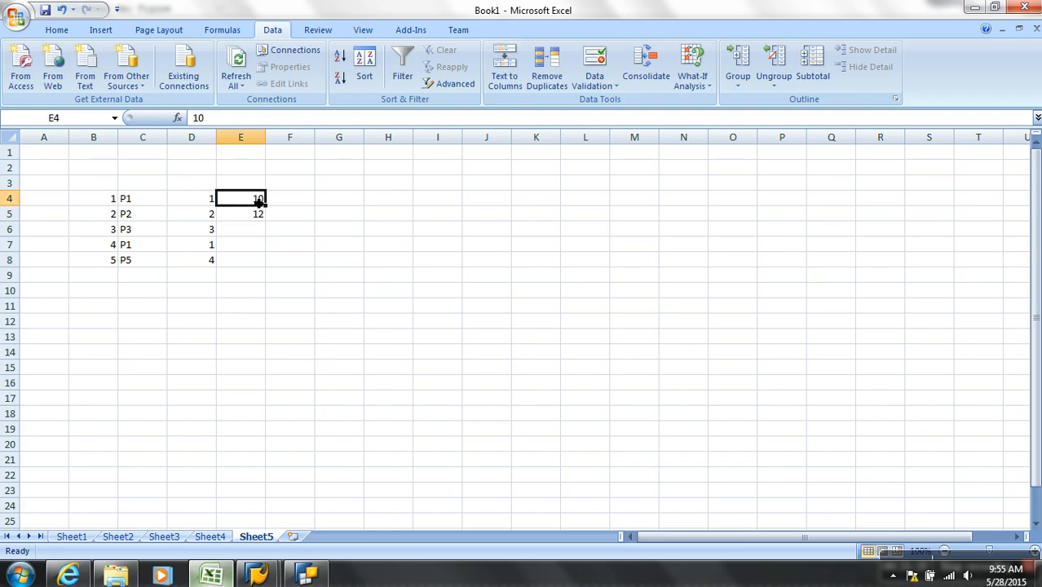
pyautogui.hotkey('shift', 'Down')
pyautogui.moveTo(266, 221); pyautogui.dragTo(258, 269)
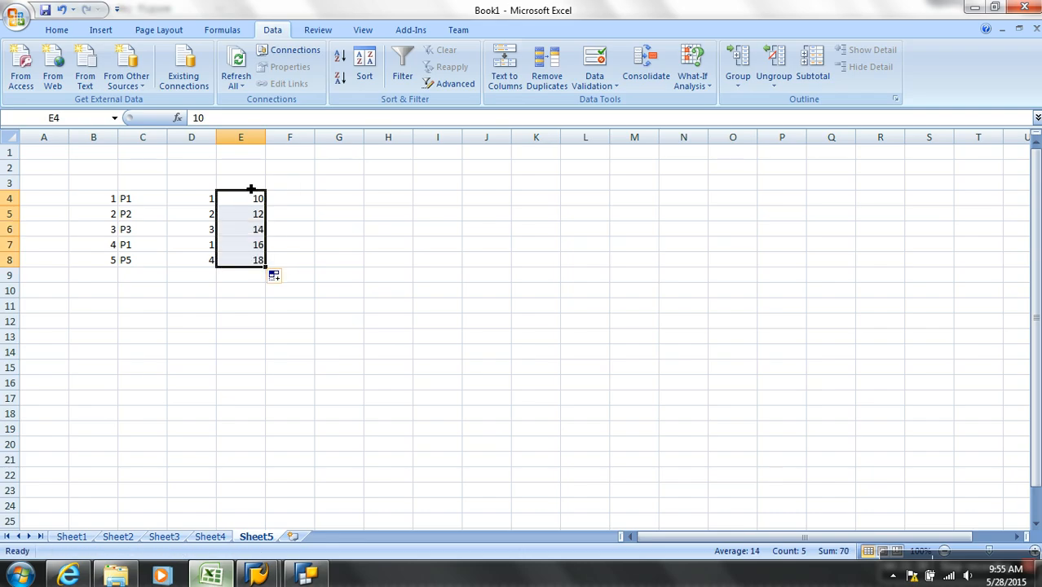
# Add the column headings QTY in cell E3 and PRICE in cell D3
pyautogui.click(251, 187)
pyautogui.write('QTY')
pyautogui.press('Left')
pyautogui.press('Left')
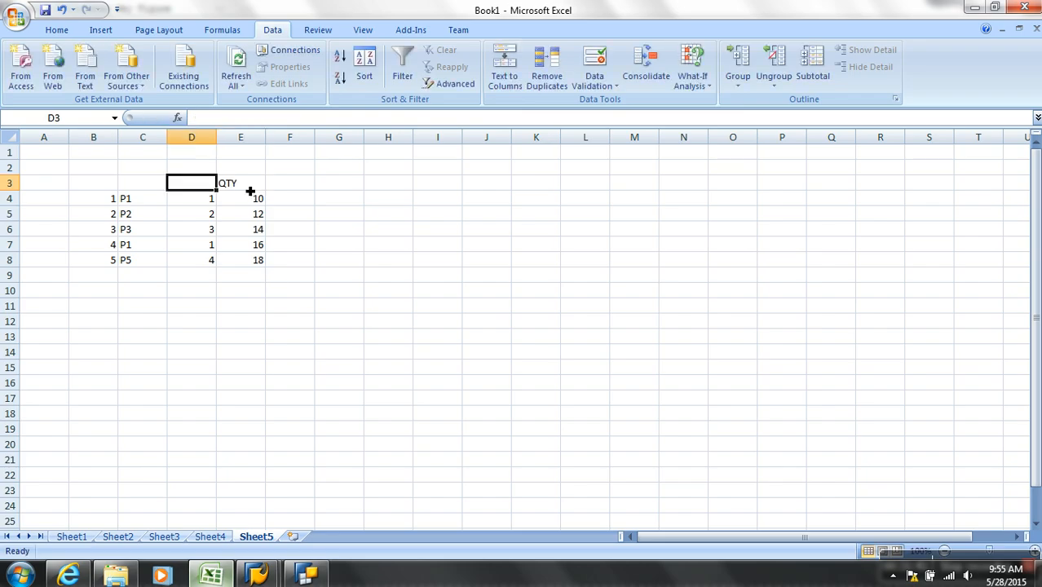
pyautogui.press('Right')
pyautogui.write('PRICE')
pyautogui.press('Left')
pyautogui.press('Left')
pyautogui.press('Right')
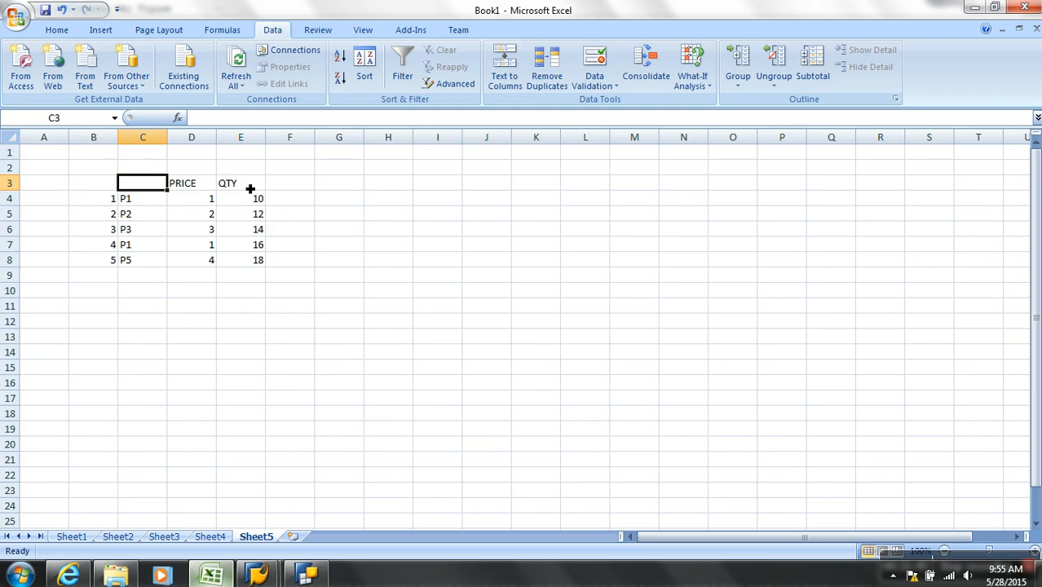
# Add the column headings PRODUCT in C3, ORFDER in B3 and Amount in F3
pyautogui.write('PRODUCT')
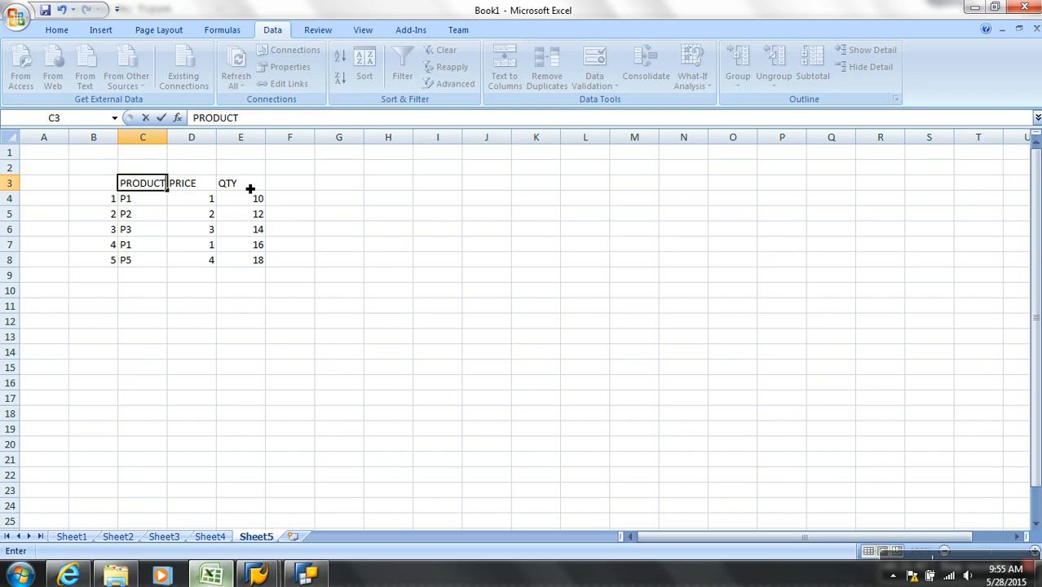
pyautogui.press('Left')
pyautogui.write('ORFDER')
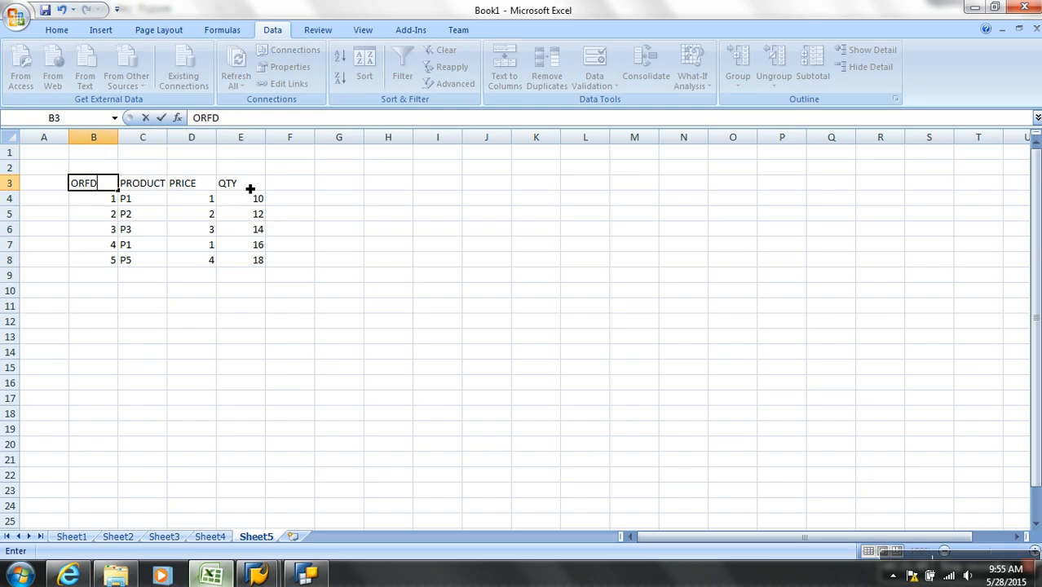
pyautogui.click(313, 245)
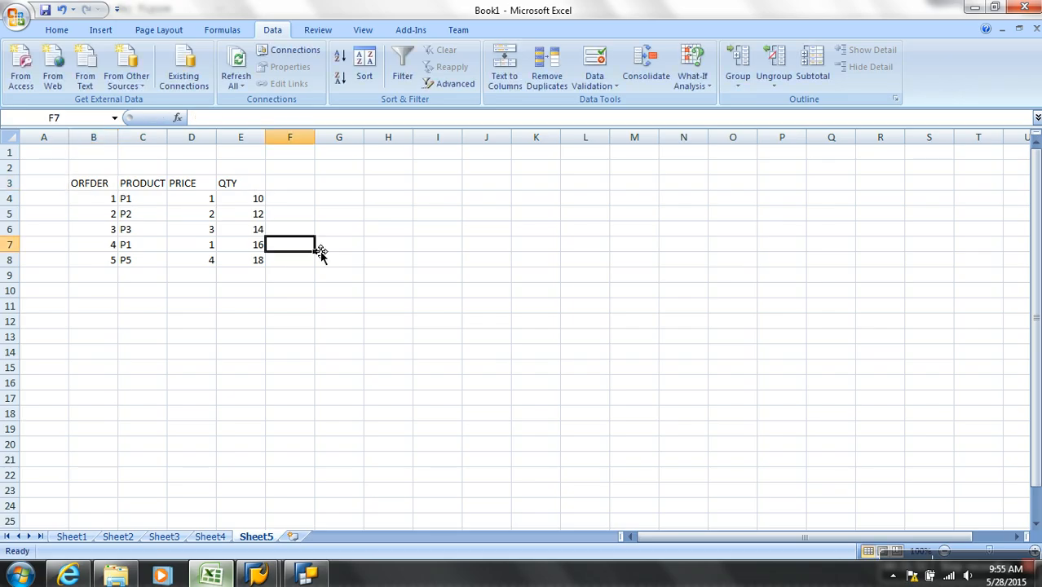
pyautogui.click(280, 185)
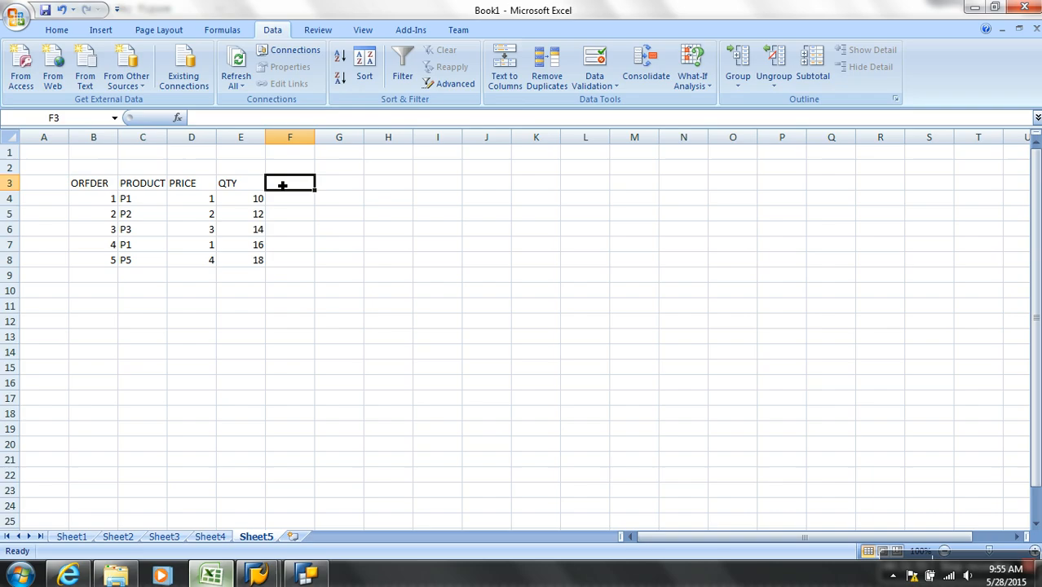
pyautogui.write('aMOUNT')
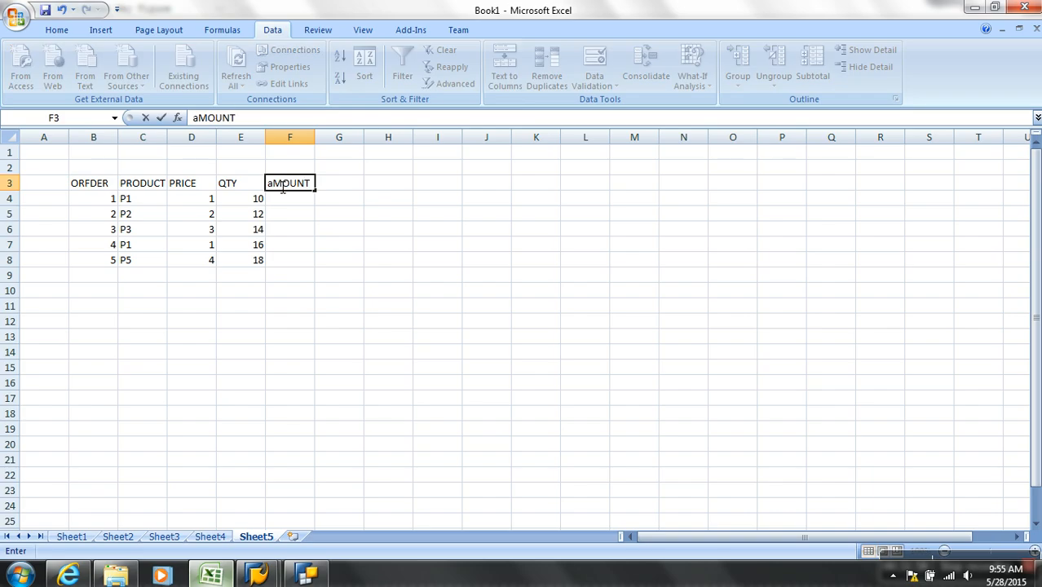
pyautogui.press('Return')
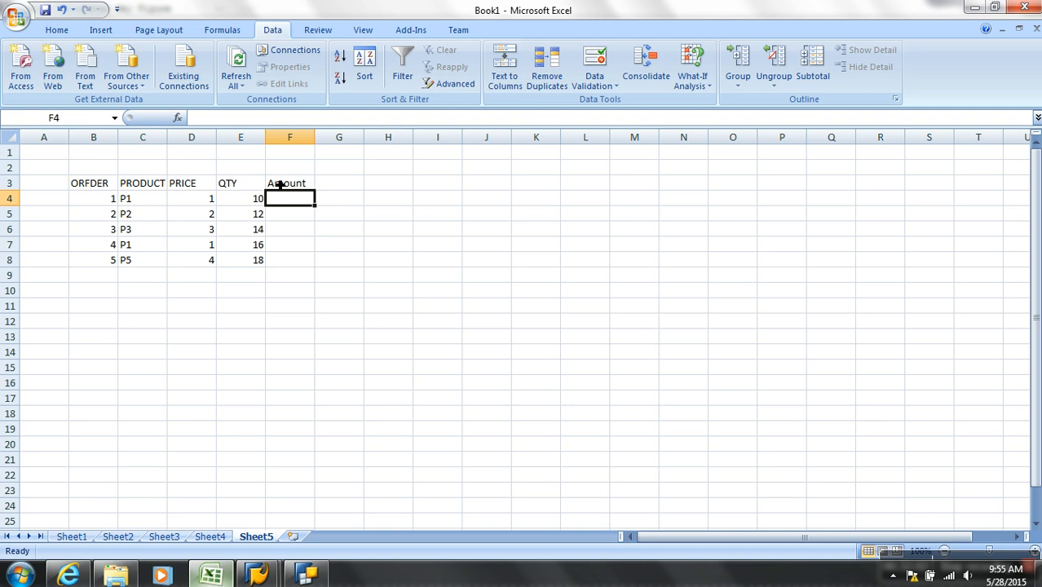
# Apply a thick box border to cell F10 below the Amount column
pyautogui.click(303, 285)
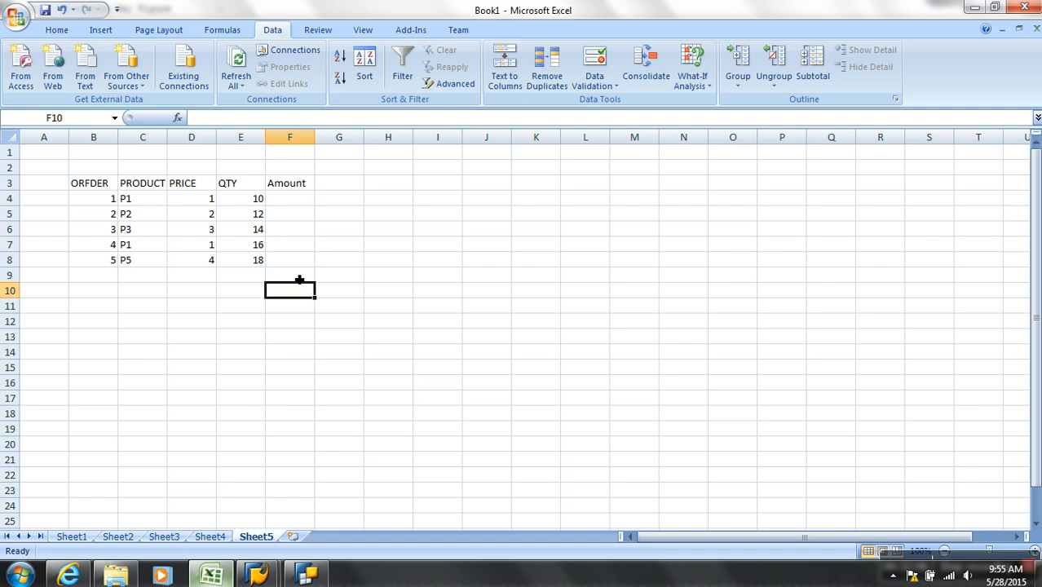
pyautogui.click(55, 30)
pyautogui.click(209, 78)
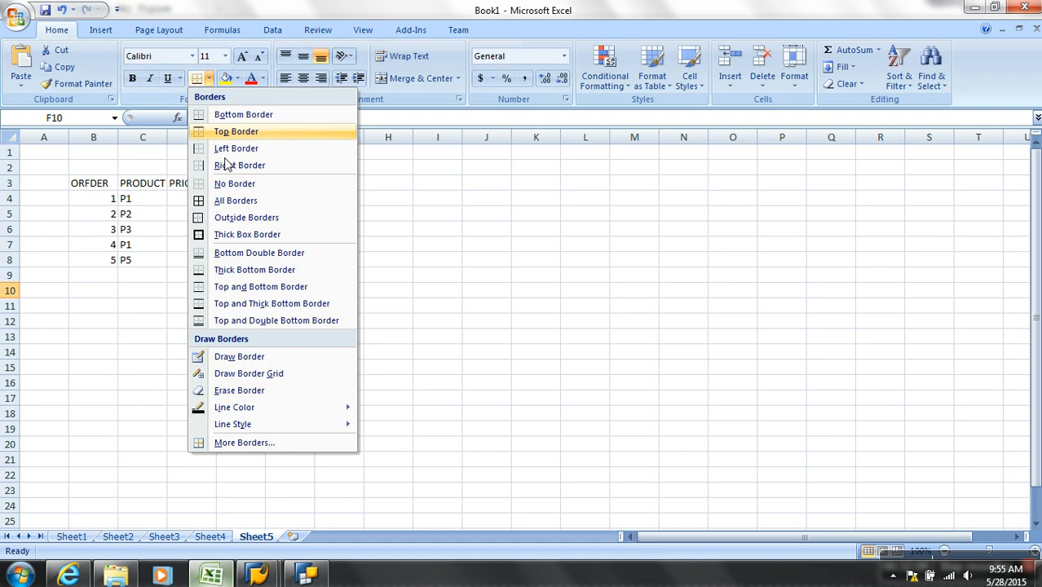
pyautogui.click(247, 233)
pyautogui.click(457, 272)
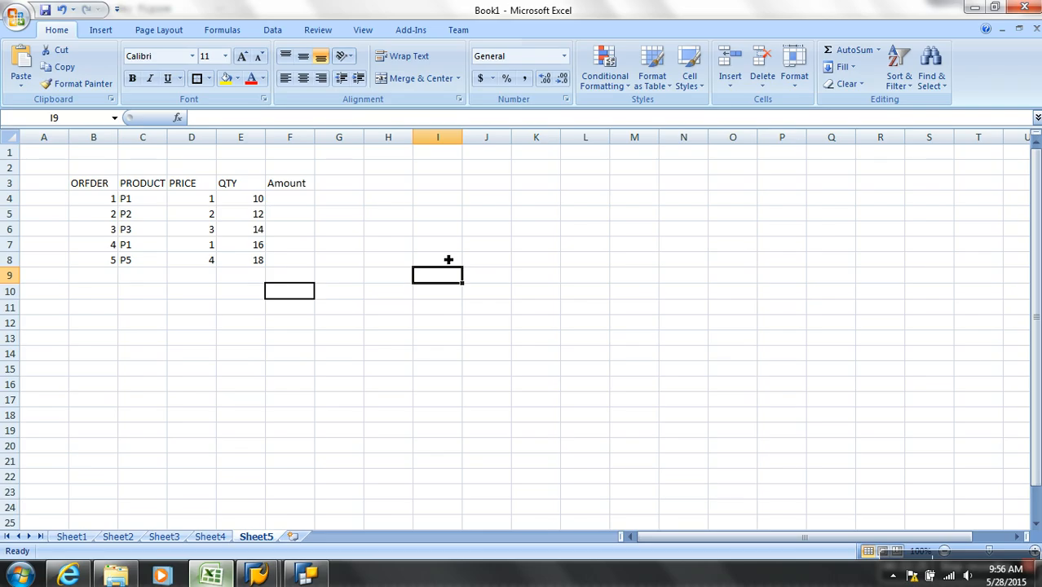
# Change the QTY values in E6, E7 and E8 to 10, 14 and 10
pyautogui.moveTo(211, 203); pyautogui.dragTo(242, 225)
pyautogui.click(211, 232)
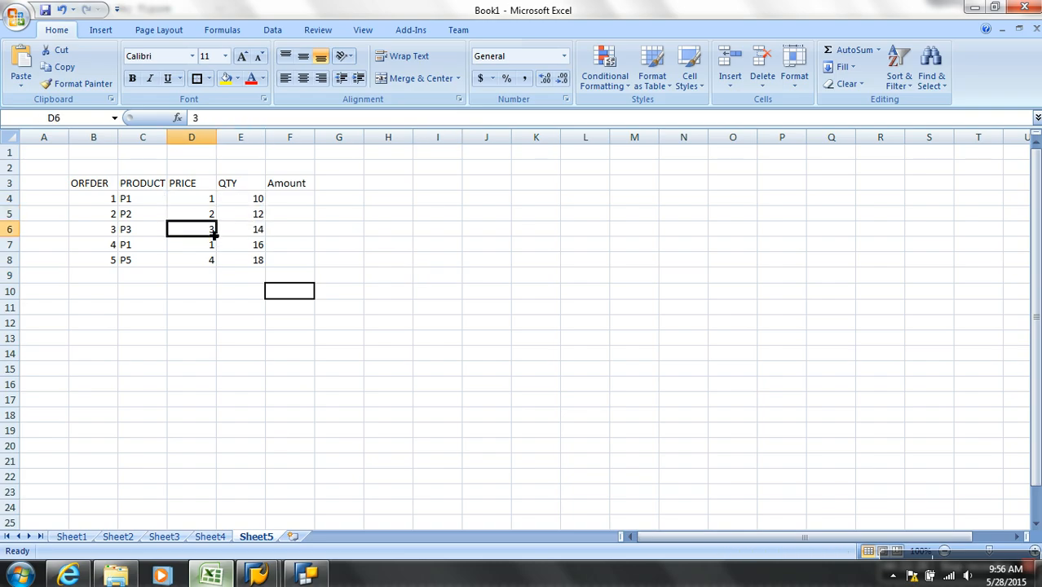
pyautogui.click(260, 234)
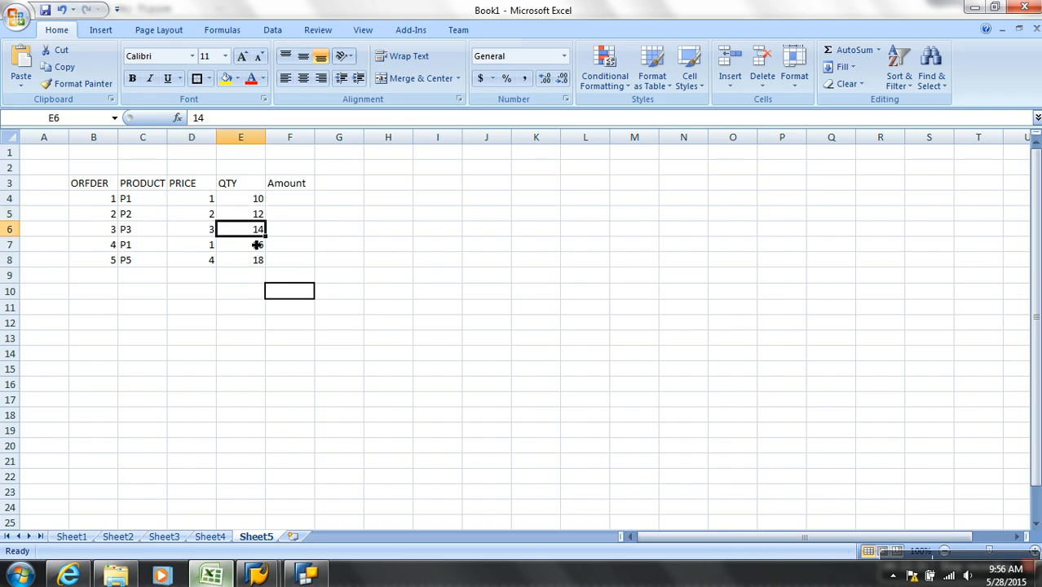
pyautogui.write('10')
pyautogui.click(257, 245)
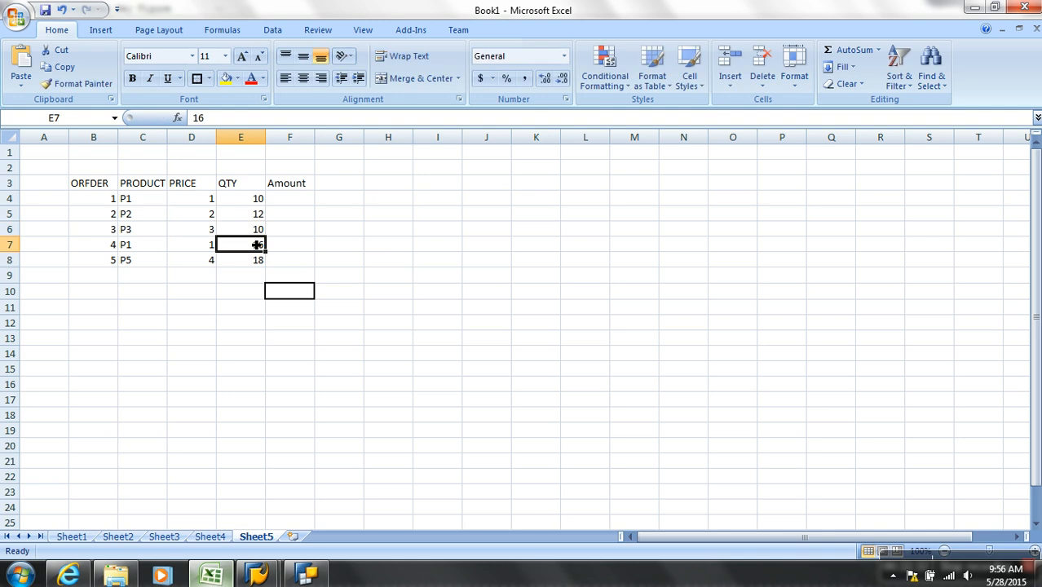
pyautogui.write('14')
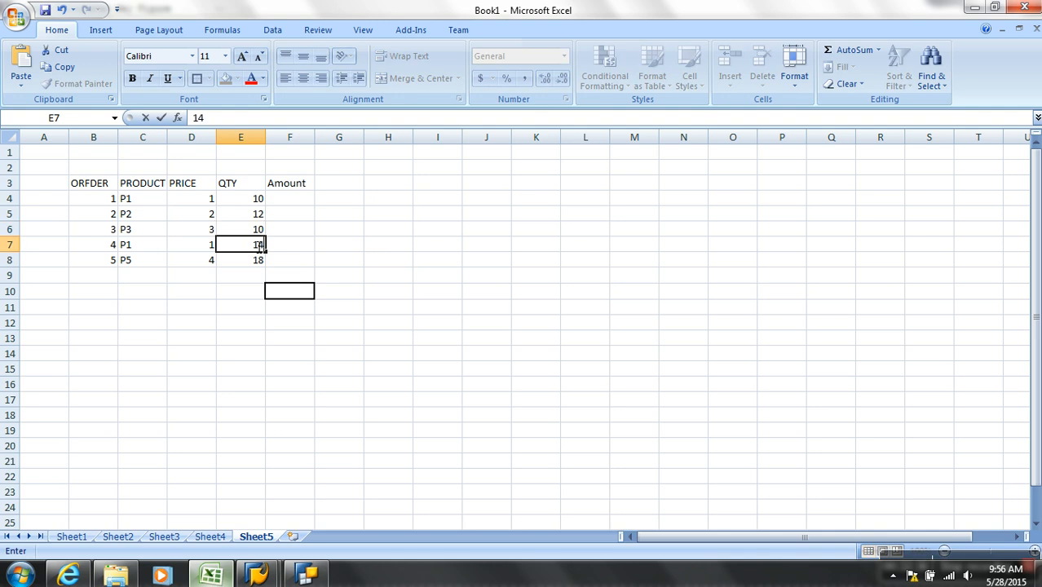
pyautogui.press('Return')
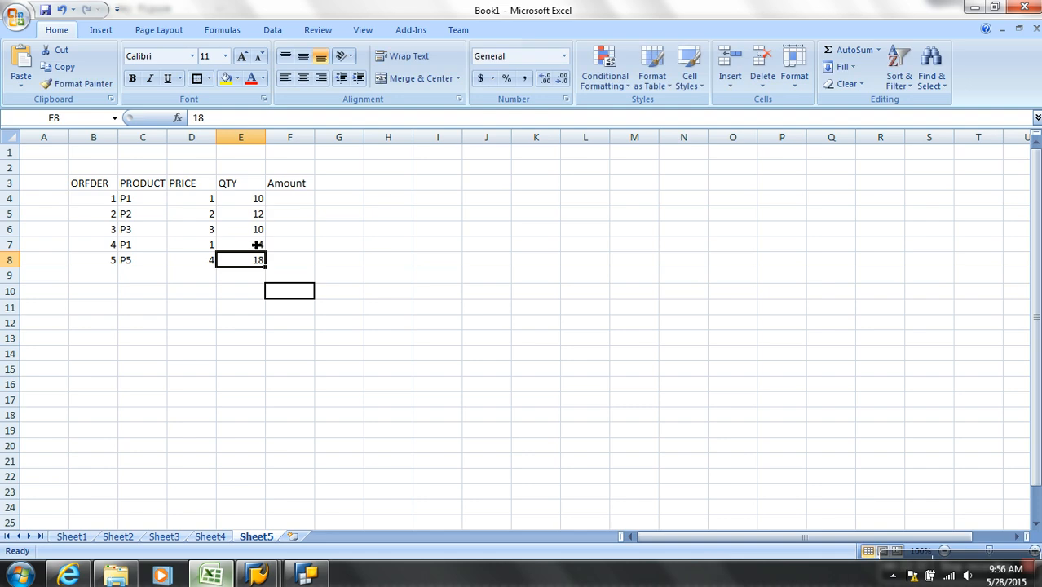
pyautogui.write('10')
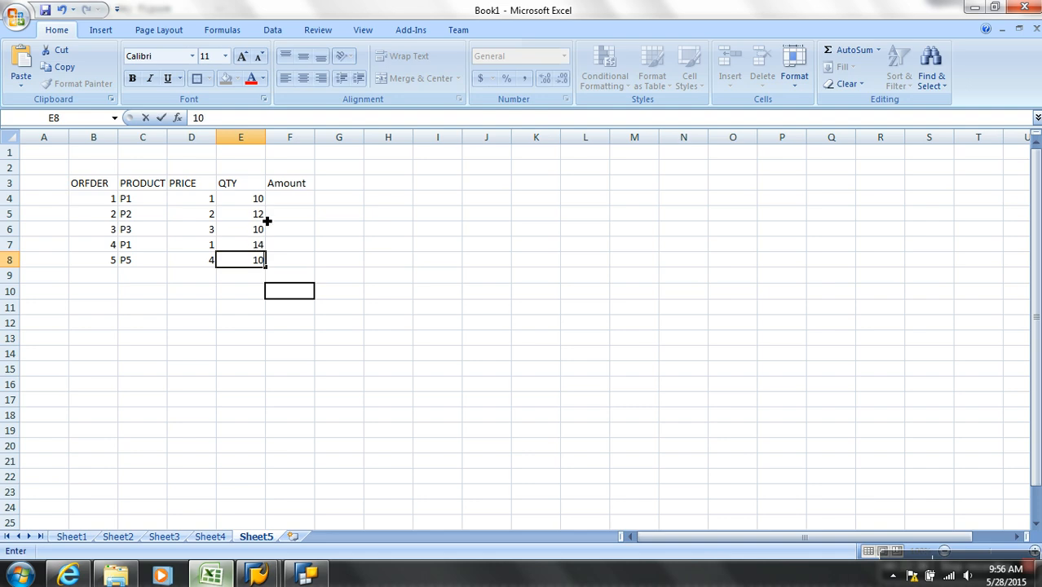
pyautogui.click(259, 217)
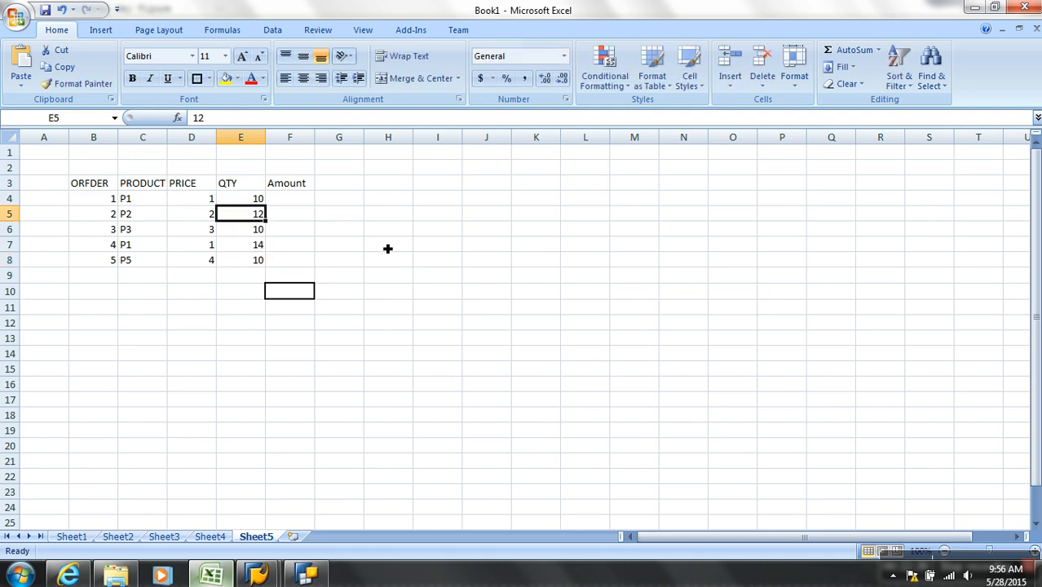
# Calculate Amount in F4 as PRICE times QTY (D4*E4) and copy the formula down to F8
pyautogui.click(214, 261)
pyautogui.moveTo(214, 262); pyautogui.dragTo(239, 207)
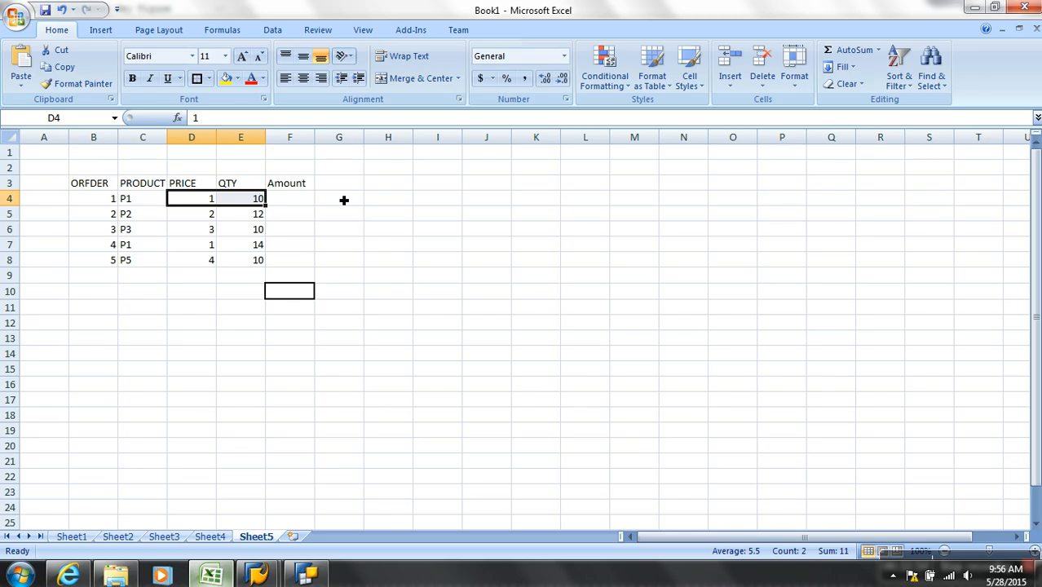
pyautogui.click(284, 203)
pyautogui.write('=')
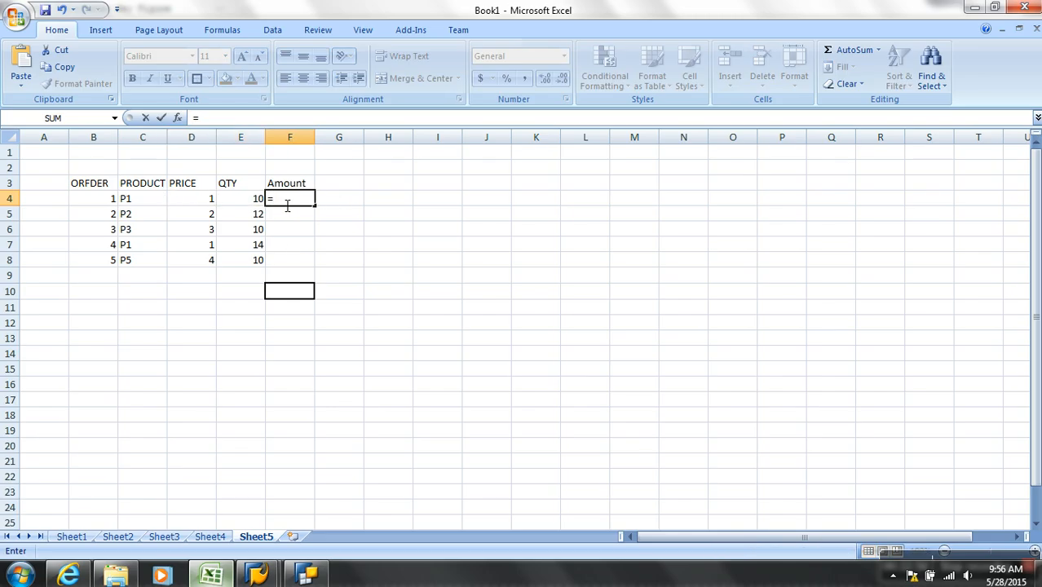
pyautogui.click(202, 203)
pyautogui.write('*')
pyautogui.click(250, 201)
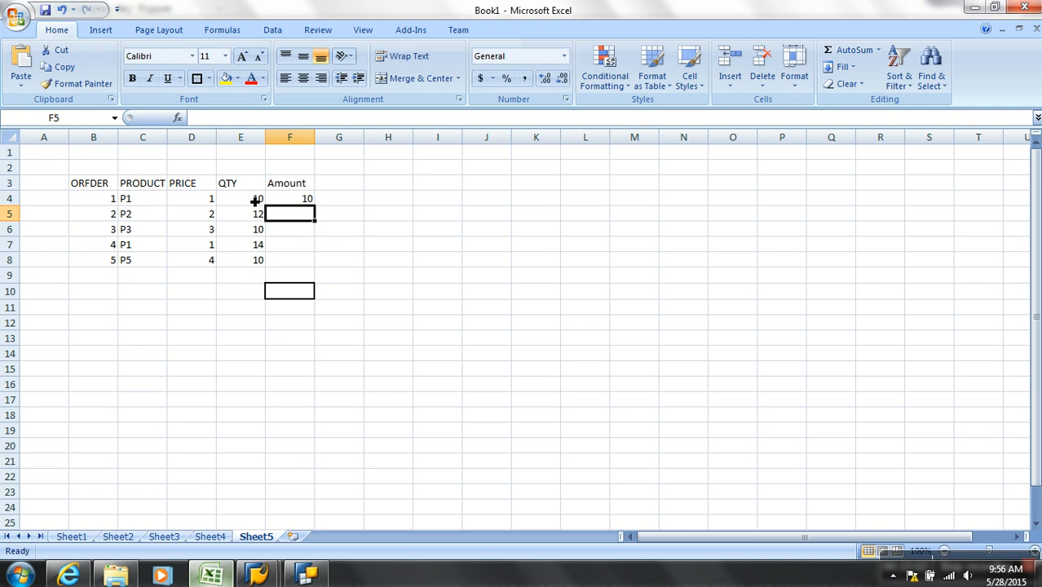
pyautogui.click(281, 199)
pyautogui.moveTo(315, 207); pyautogui.dragTo(318, 269)
# Total the Amount column in the bordered cell F10 with =SUM(F4:F8)
pyautogui.click(296, 294)
pyautogui.write('=sum(')
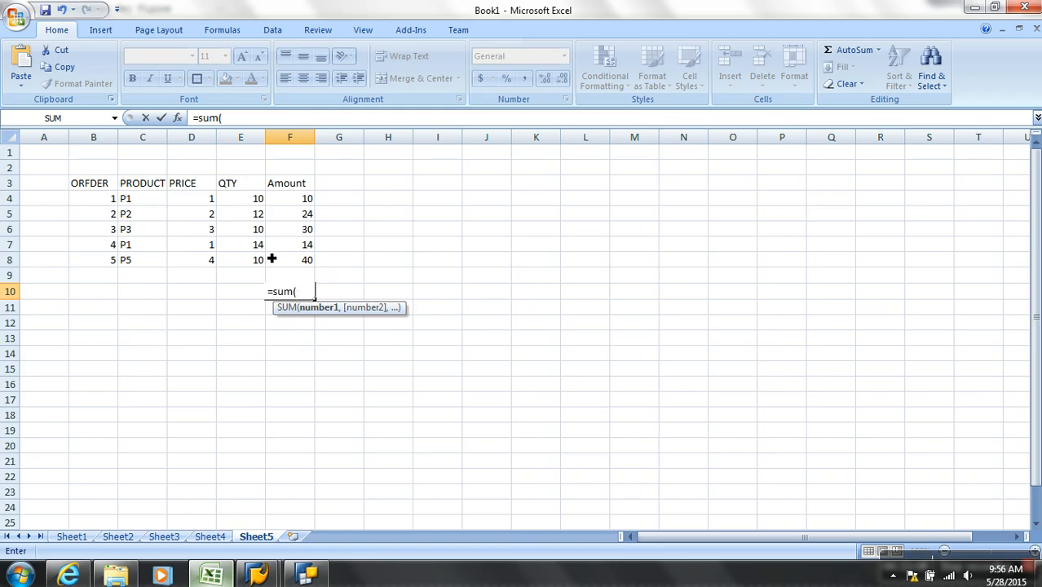
pyautogui.moveTo(300, 204); pyautogui.dragTo(315, 264)
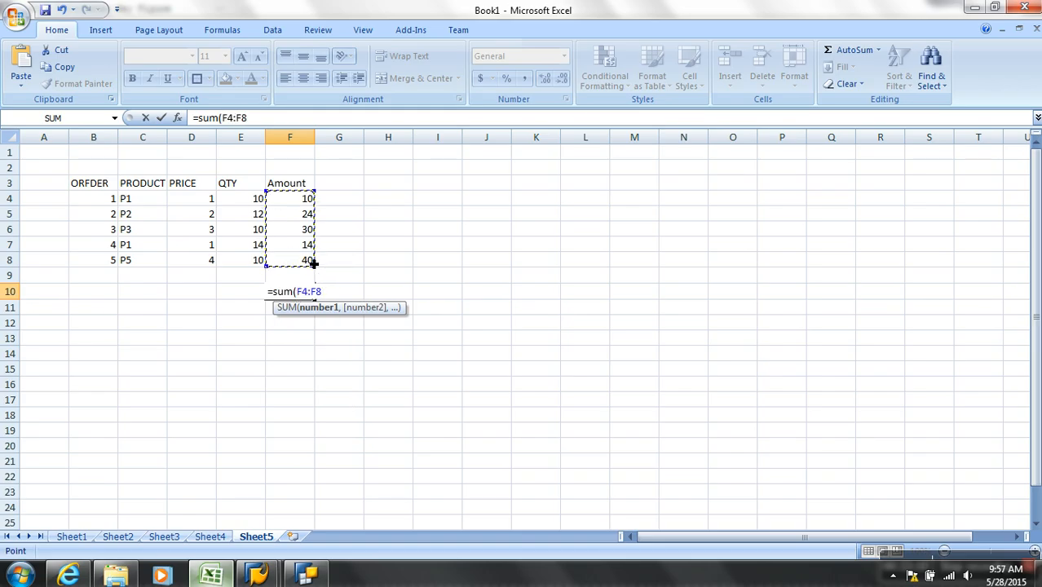
pyautogui.write(')')
pyautogui.press('Return')
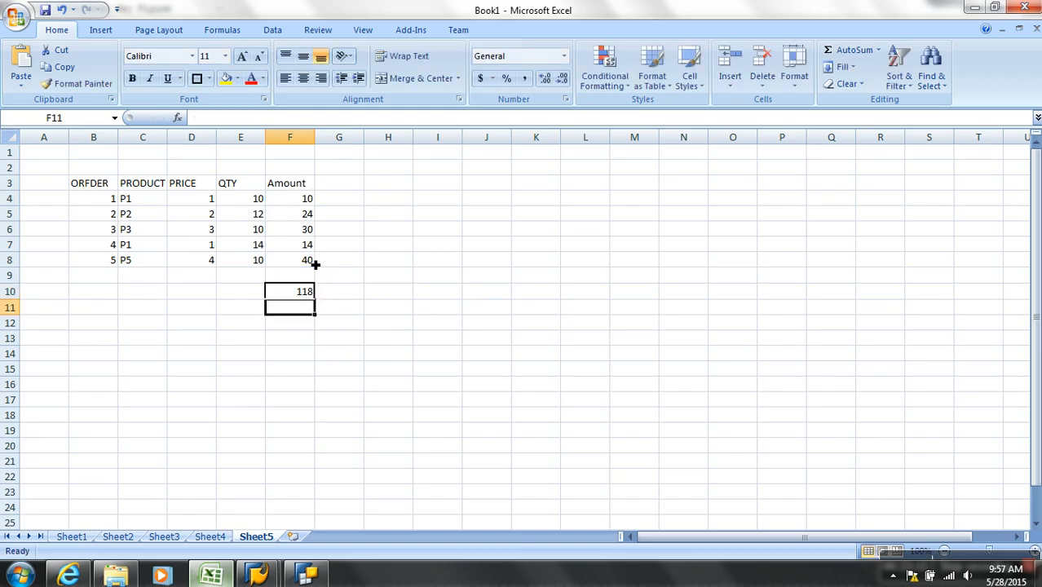
pyautogui.click(302, 296)
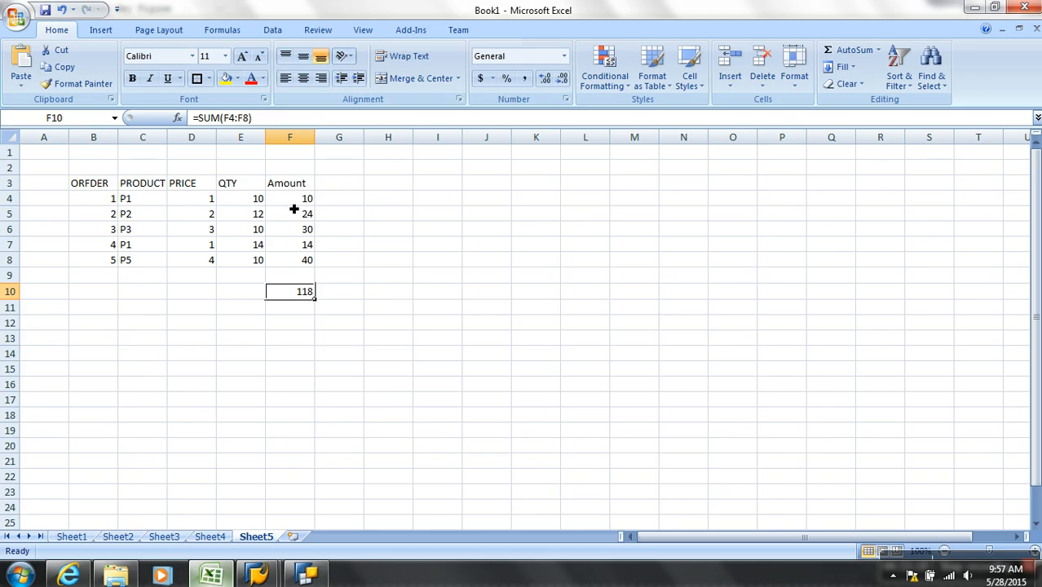
pyautogui.click(297, 186)
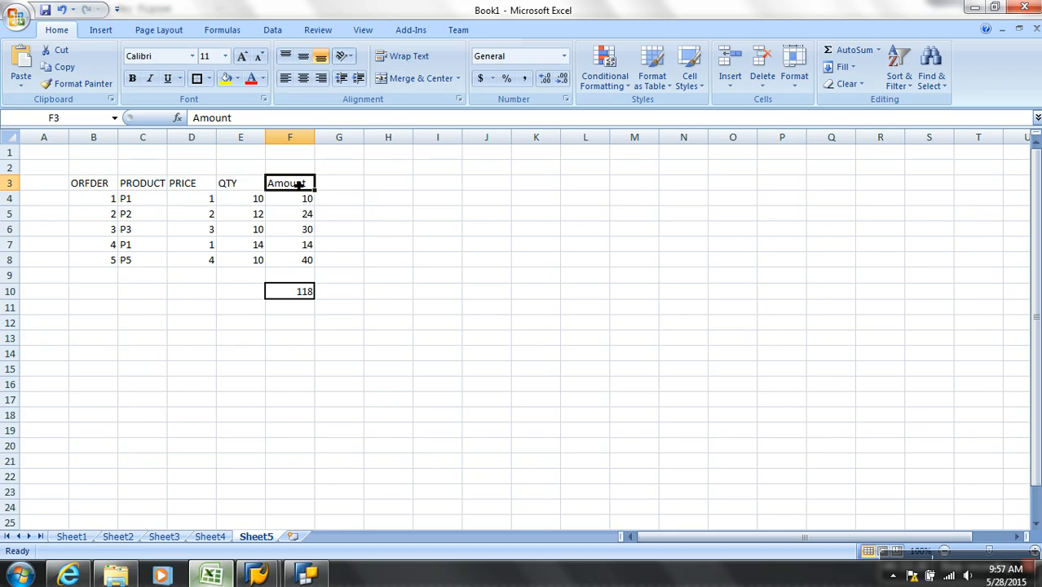
pyautogui.click(214, 203)
pyautogui.moveTo(215, 204); pyautogui.dragTo(218, 260)
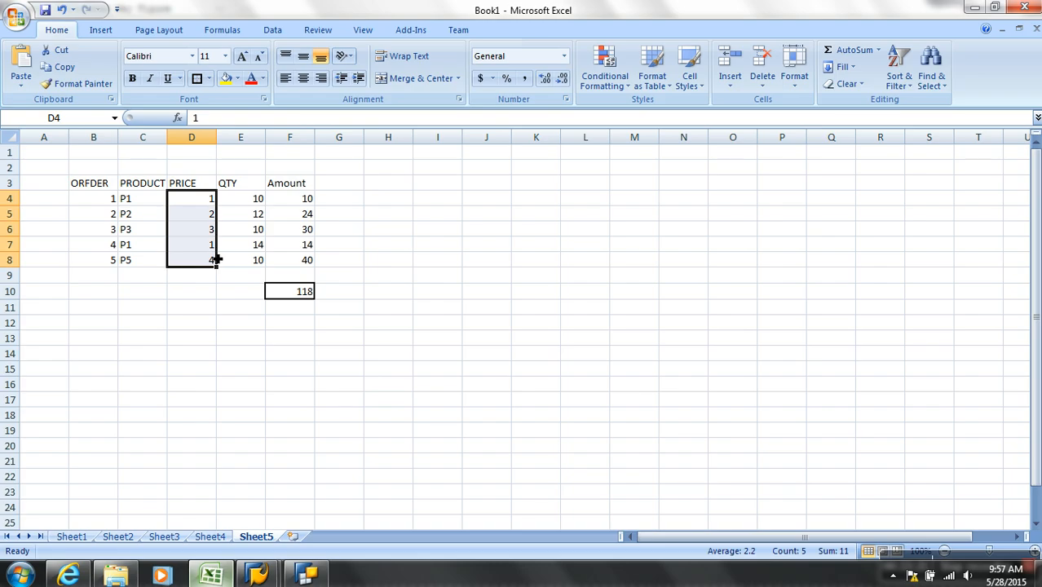
# Add the column heading prodcat in cell A3
pyautogui.click(41, 189)
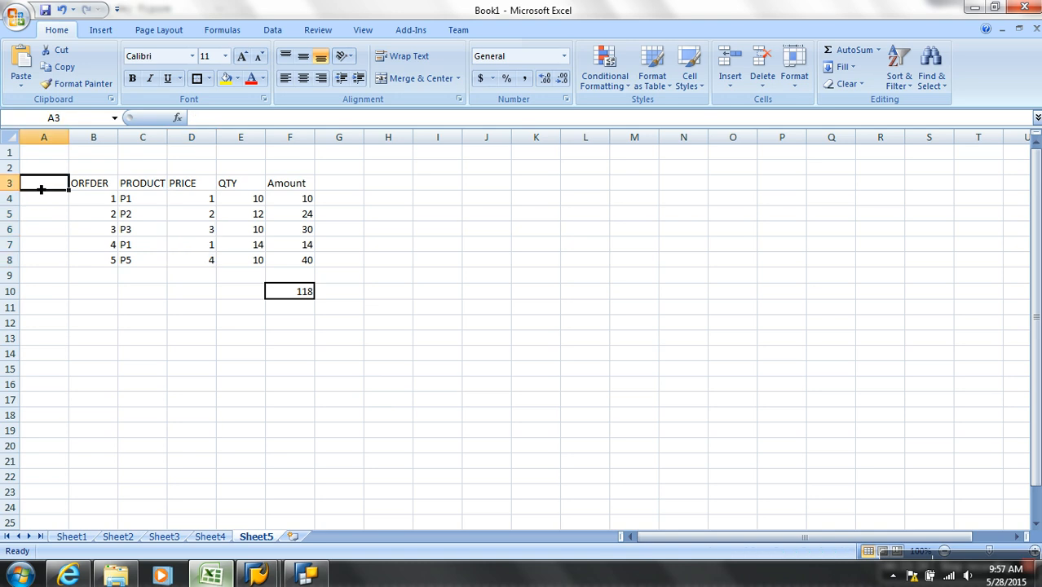
pyautogui.write('prodcat')
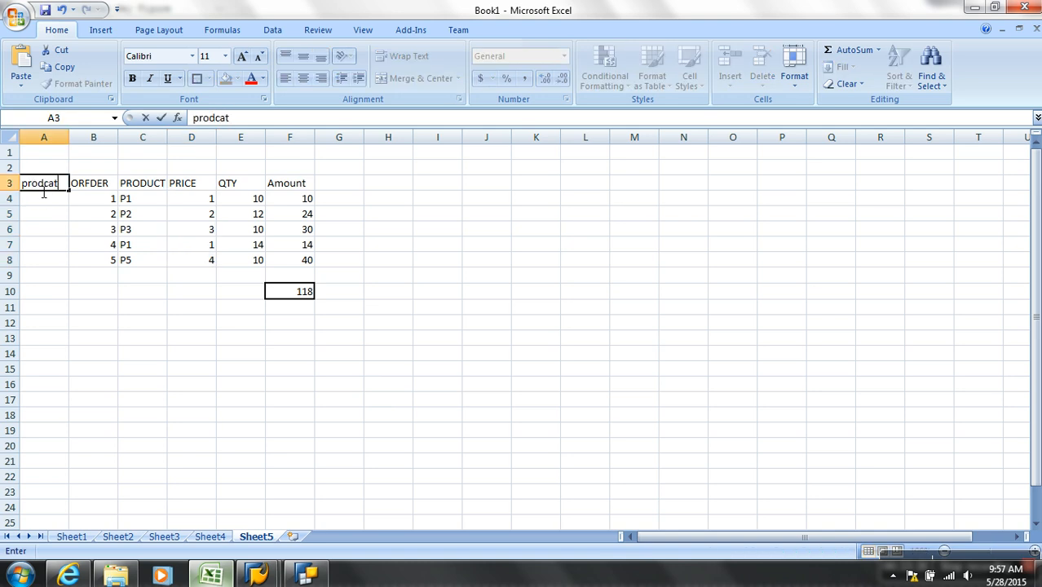
pyautogui.press('Return')
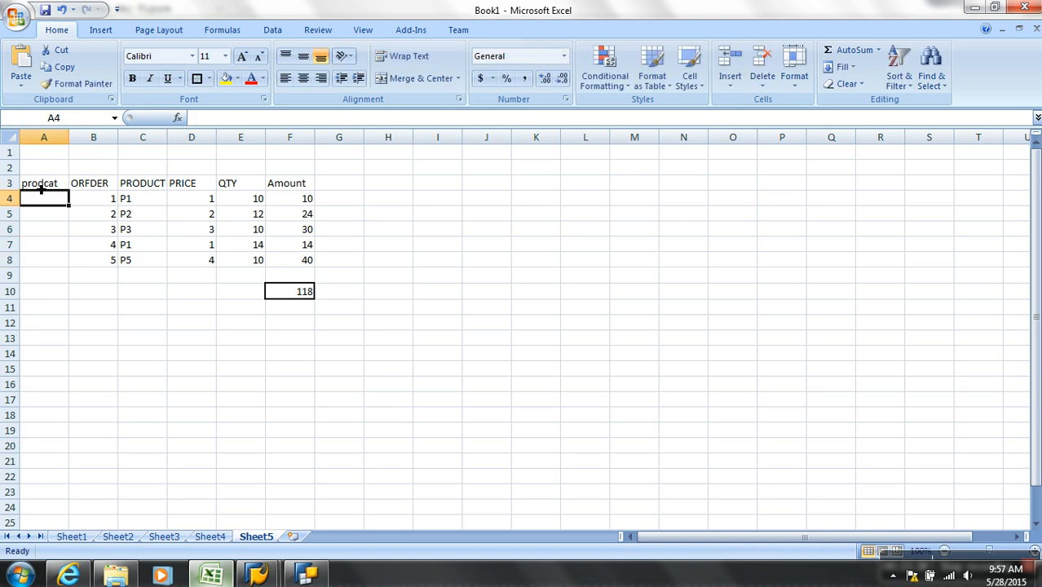
# Enter SPORTS in A4 under prodcat and copy it down to A8
pyautogui.write('SPORTS')
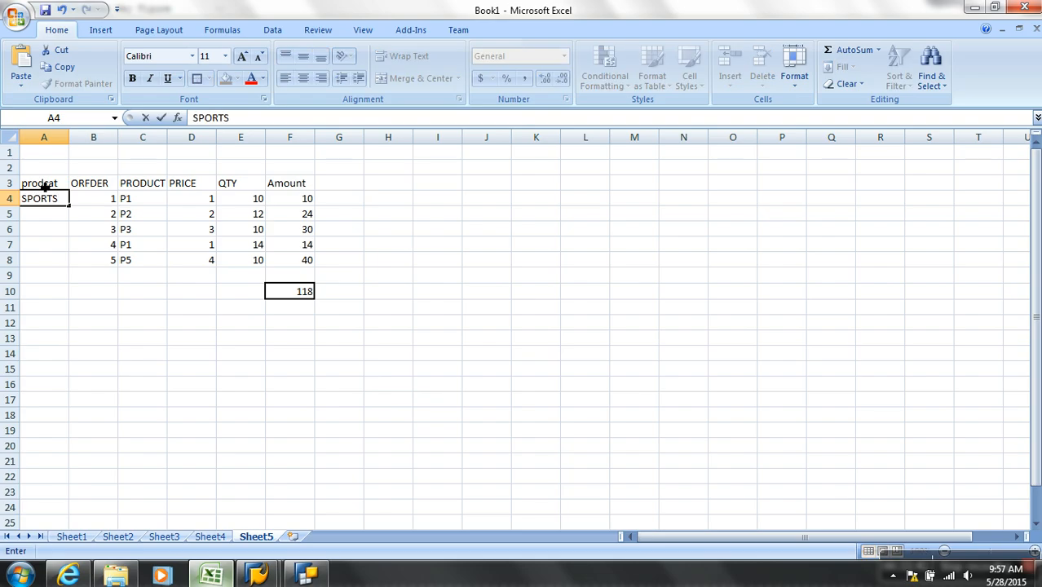
pyautogui.click(46, 249)
pyautogui.click(50, 202)
pyautogui.click(71, 214)
pyautogui.click(65, 200)
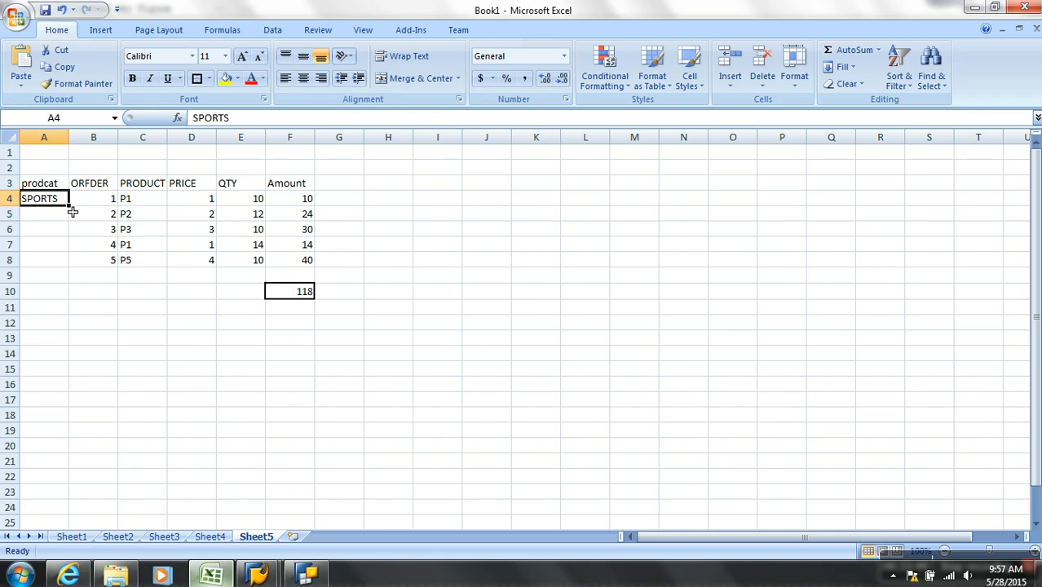
pyautogui.moveTo(69, 206); pyautogui.dragTo(73, 264)
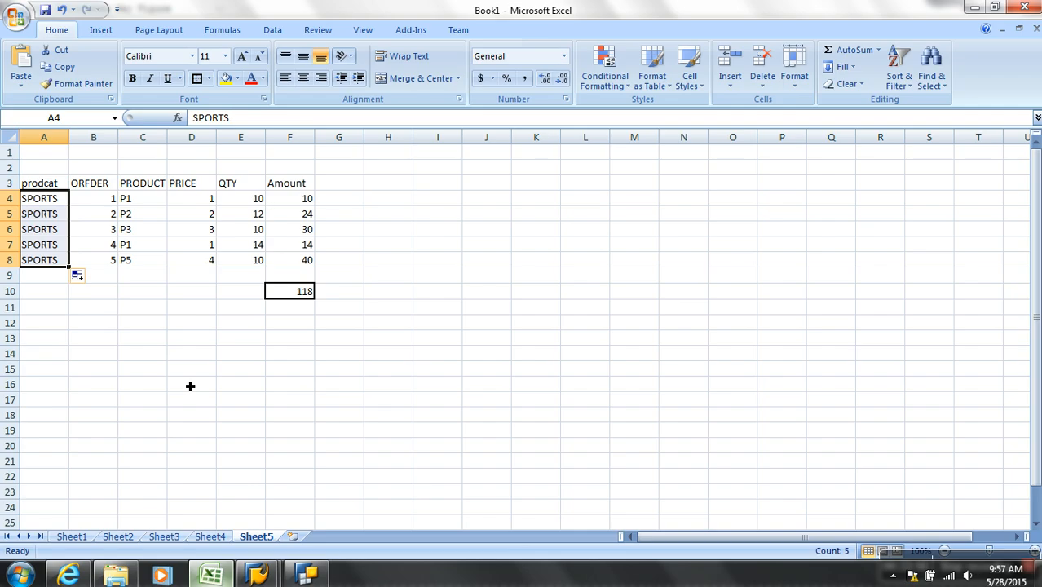
# Enter SPORT, PRICE, QTY and AMOUNT across cells D15 to G15
pyautogui.click(214, 369)
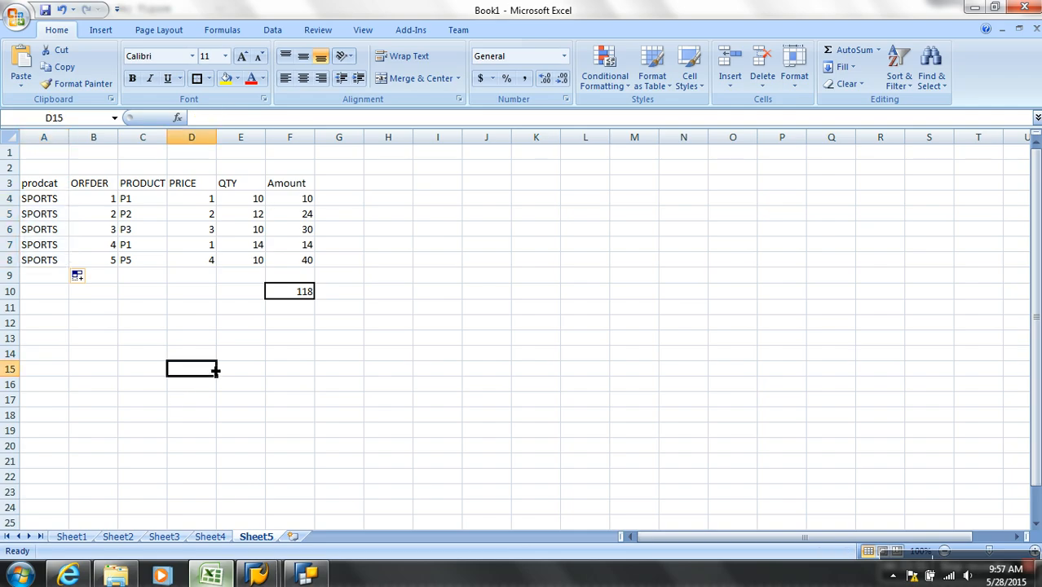
pyautogui.write('SPORT')
pyautogui.press('Tab')
pyautogui.write('PRICE')
pyautogui.press('Tab')
pyautogui.write('QTY')
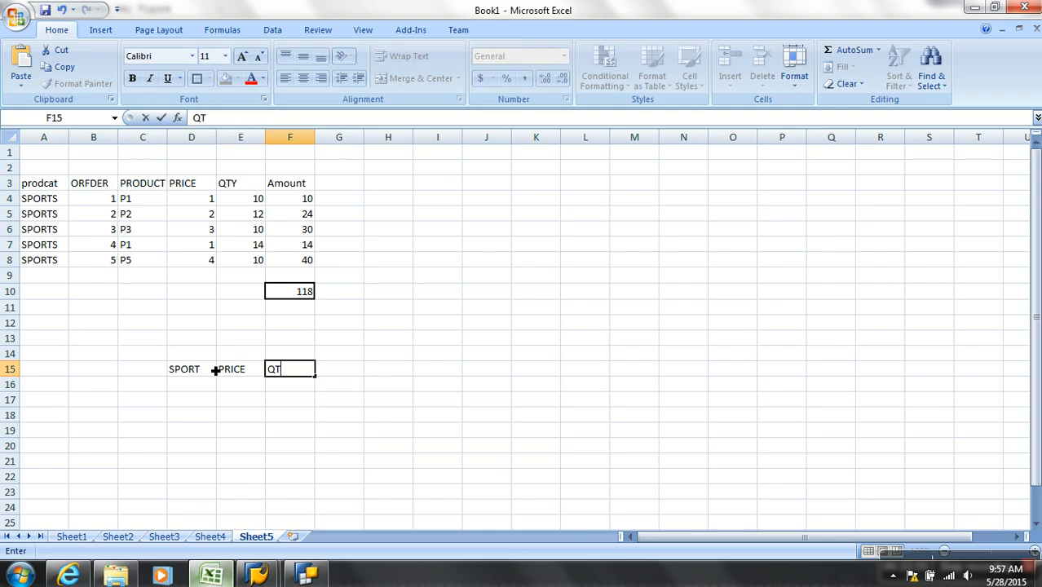
pyautogui.press('Tab')
pyautogui.write('AMOUNT')
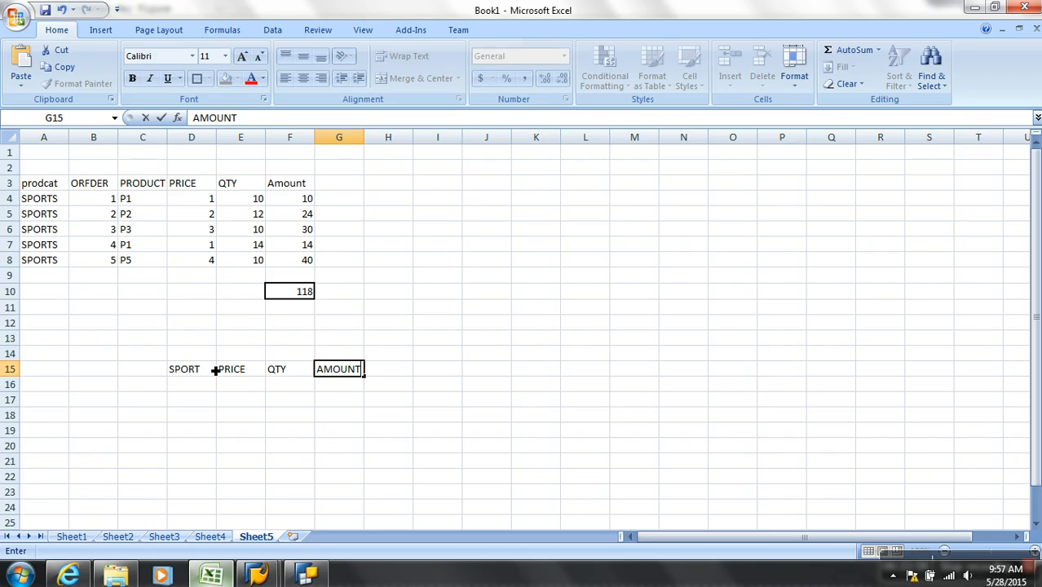
# Move the PRICE, QTY and AMOUNT labels up one row to E14:G14
pyautogui.click(230, 388)
pyautogui.moveTo(233, 369); pyautogui.dragTo(348, 368)
pyautogui.hotkey('ctrl', 'x')
pyautogui.click(251, 350)
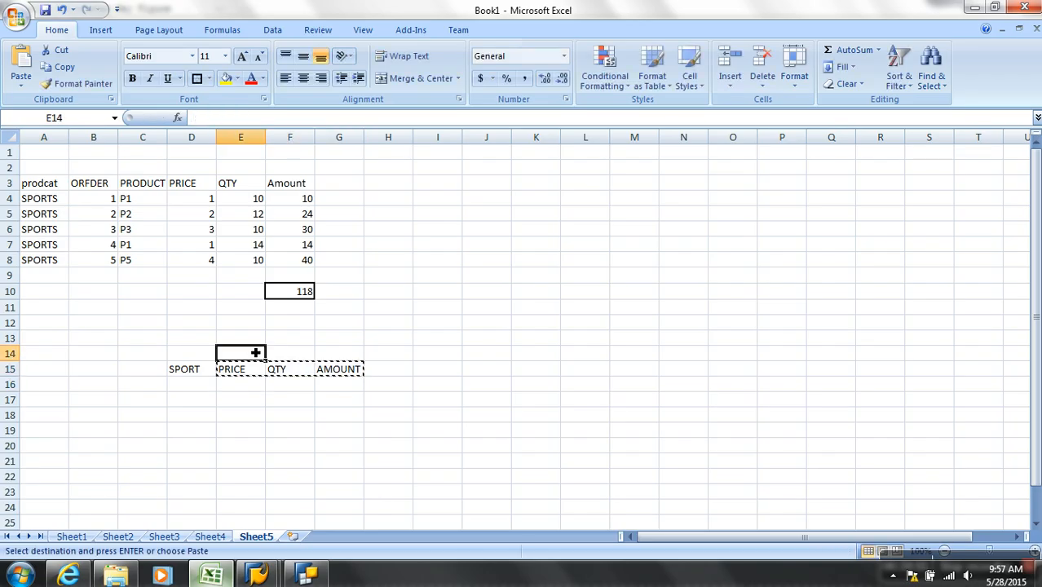
pyautogui.hotkey('ctrl', 'v')
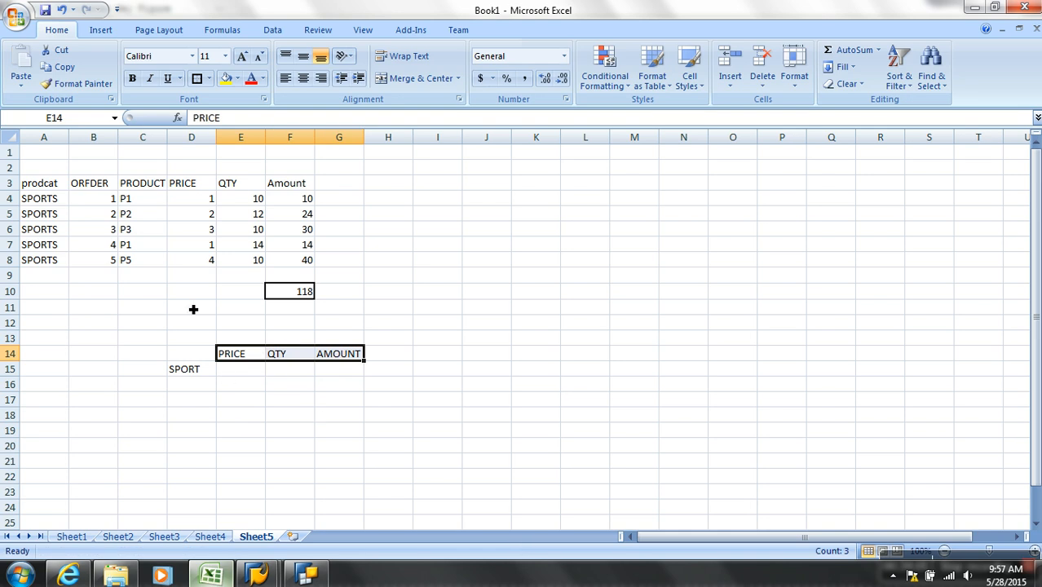
# Enter the sums of the PRICE and QTY columns in the SPORT row: 11 in E15 and 56 in F15
pyautogui.moveTo(192, 204); pyautogui.dragTo(205, 260)
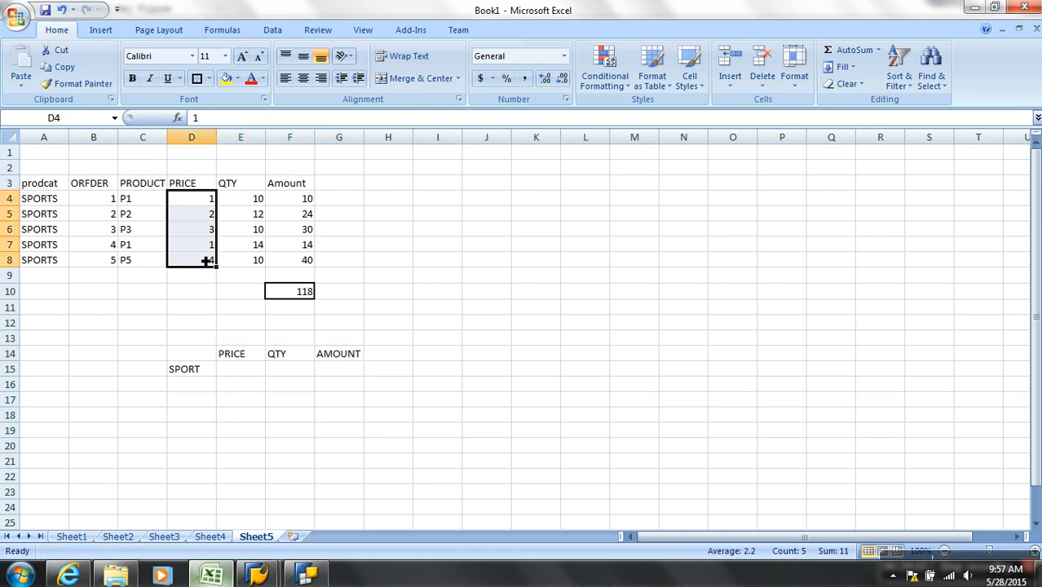
pyautogui.click(244, 369)
pyautogui.write('11')
pyautogui.moveTo(256, 200); pyautogui.dragTo(264, 259)
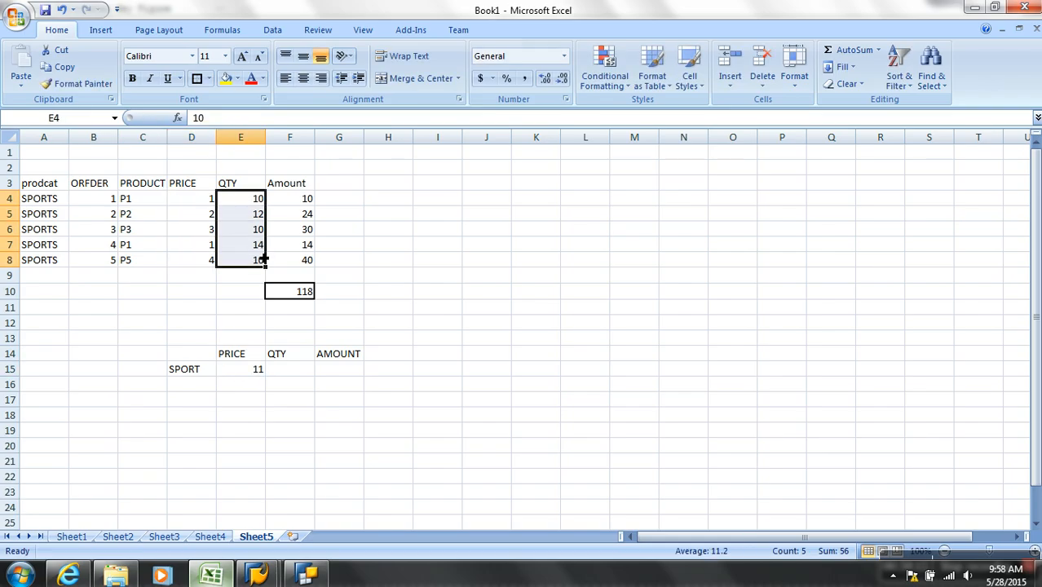
pyautogui.click(297, 371)
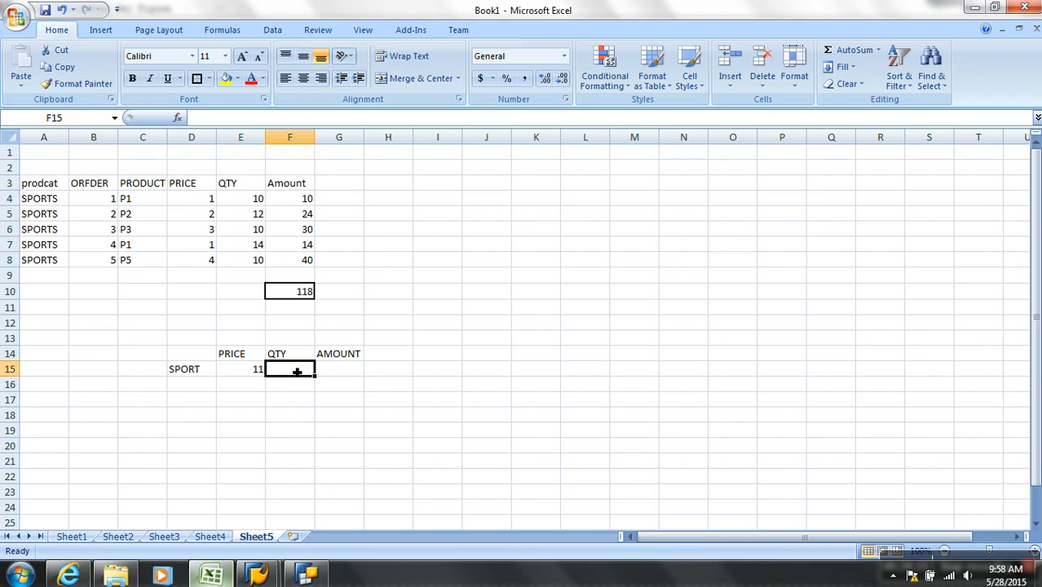
pyautogui.write('56')
# Calculate the SPORT row's AMOUNT in G15 with =F15*E15 and compare it with the order-level total in F10
pyautogui.click(346, 373)
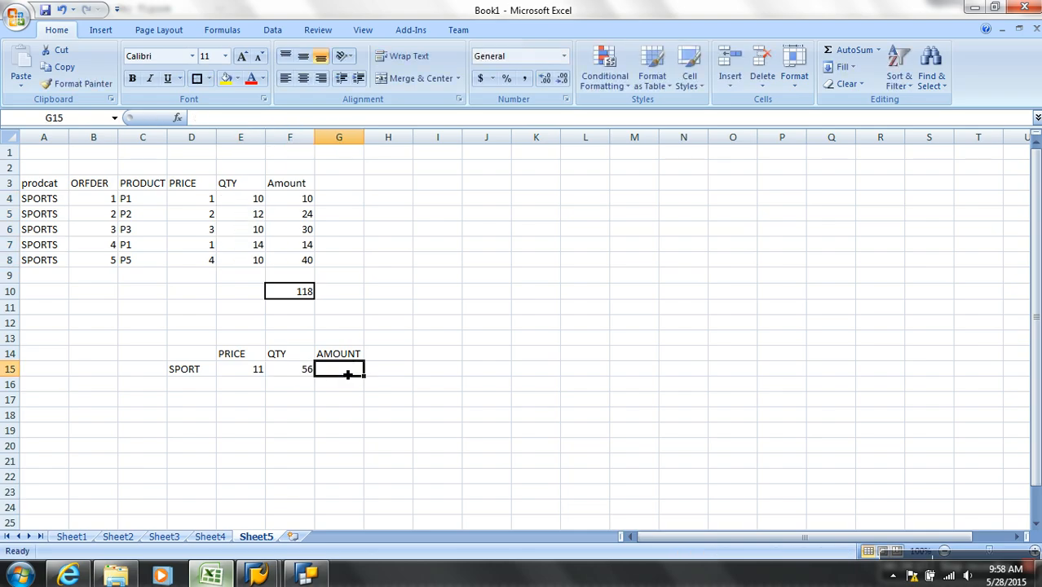
pyautogui.write('=')
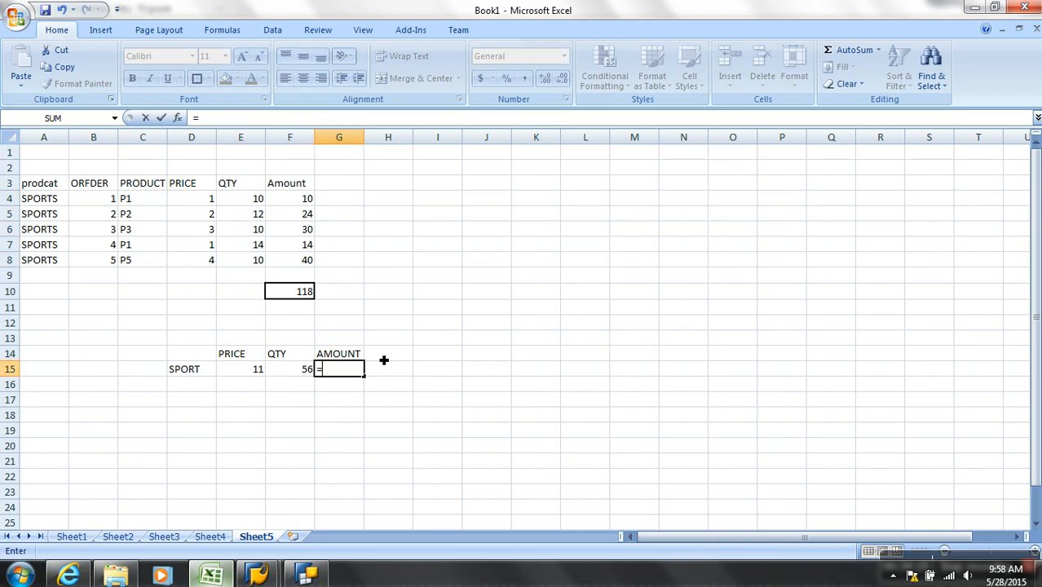
pyautogui.click(309, 369)
pyautogui.write('*')
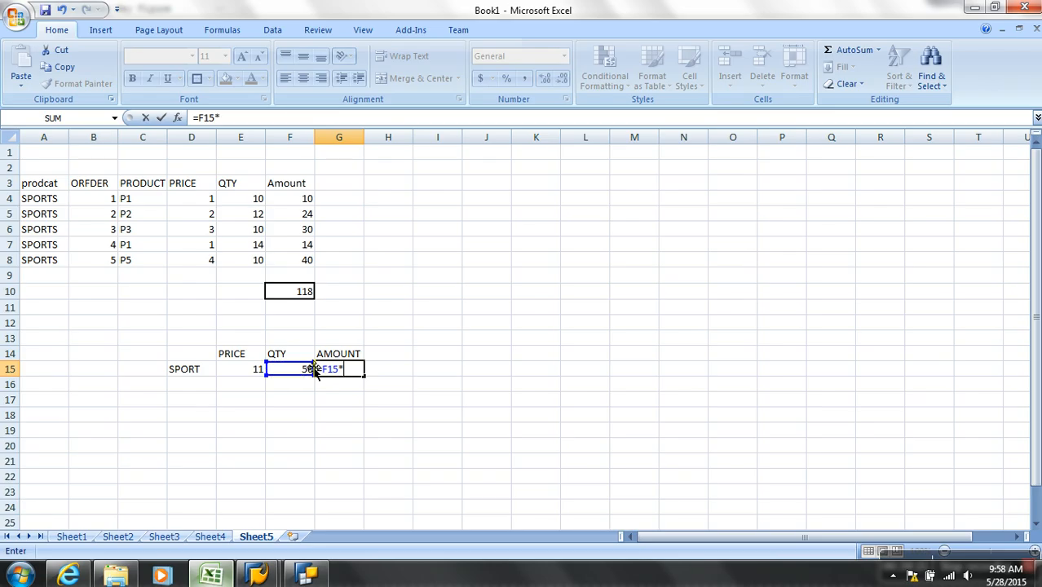
pyautogui.click(261, 368)
pyautogui.press('Return')
pyautogui.click(348, 368)
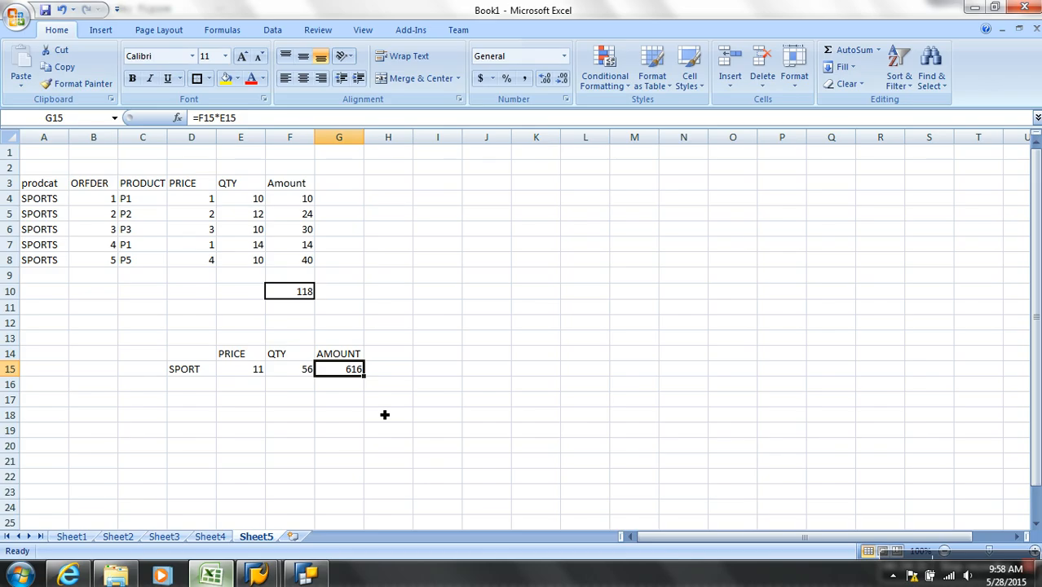
pyautogui.click(290, 297)
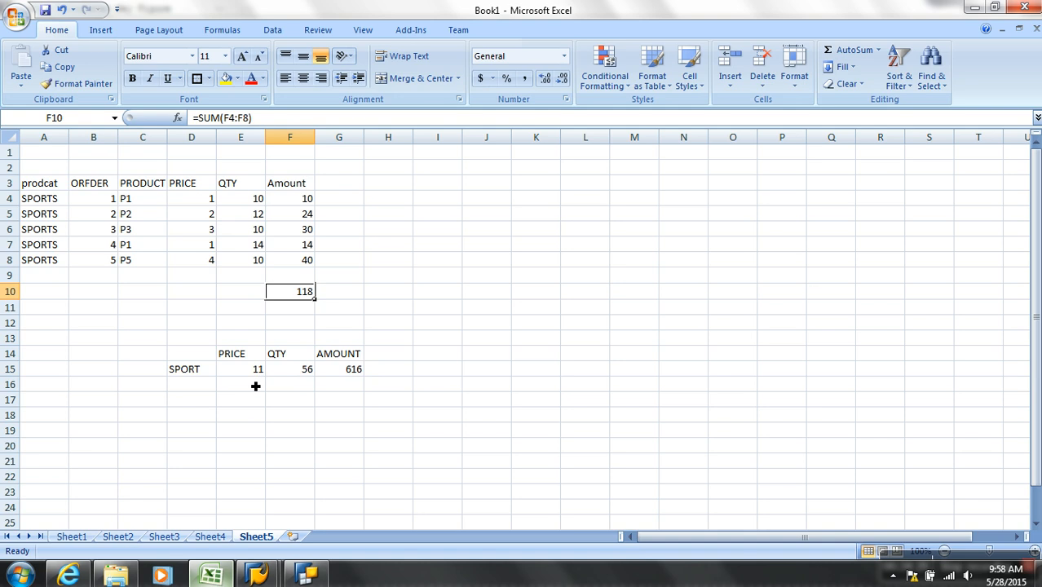
pyautogui.moveTo(297, 200); pyautogui.dragTo(310, 261)
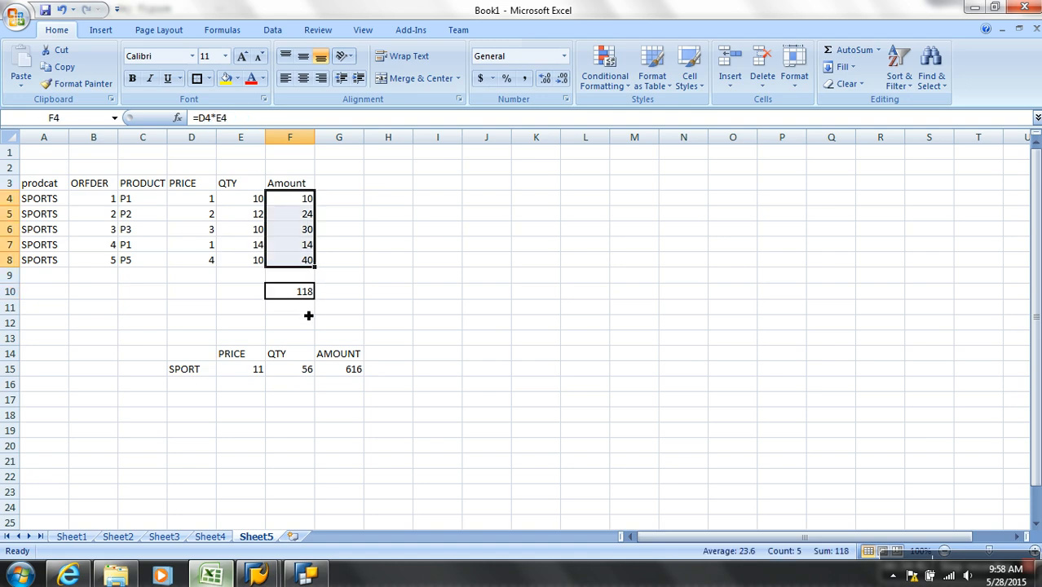
pyautogui.click(304, 293)
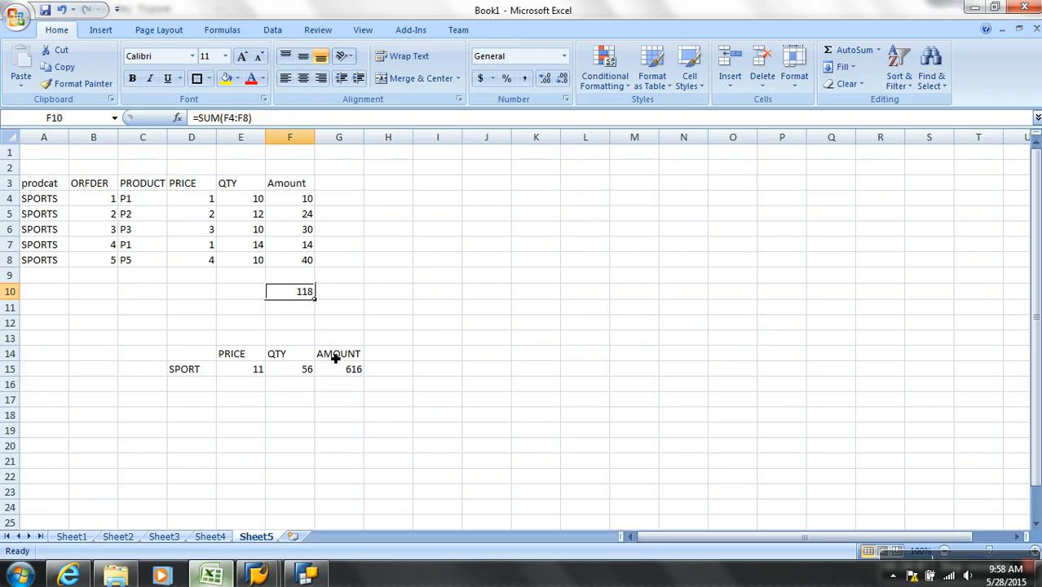
# Switch to BEx Query Designer, cancel editing the calculated key figure and delete New Calculated Key Figure
pyautogui.hotkey('alt', 'Tab')
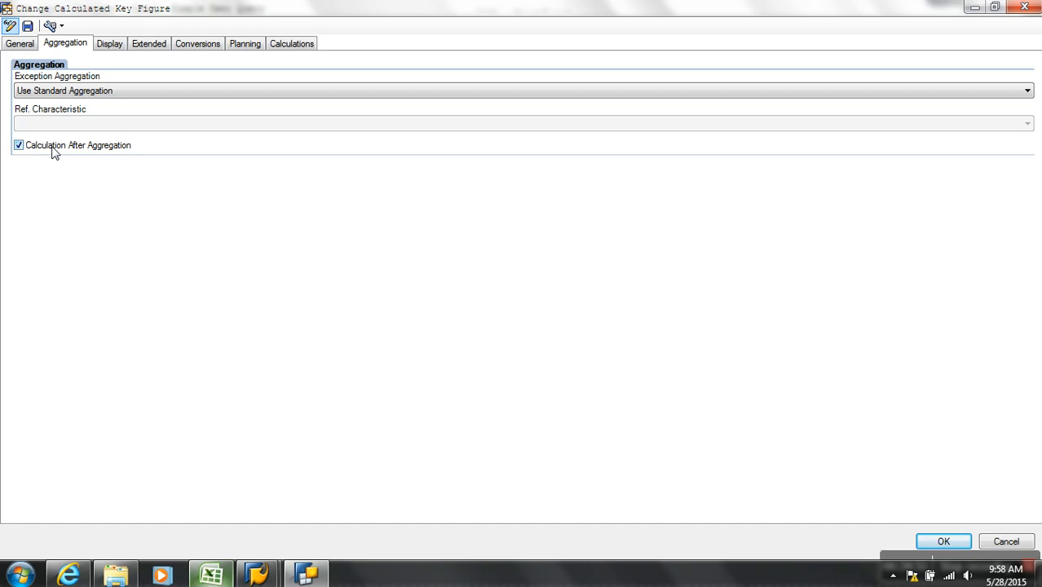
pyautogui.click(54, 150)
pyautogui.click(1006, 542)
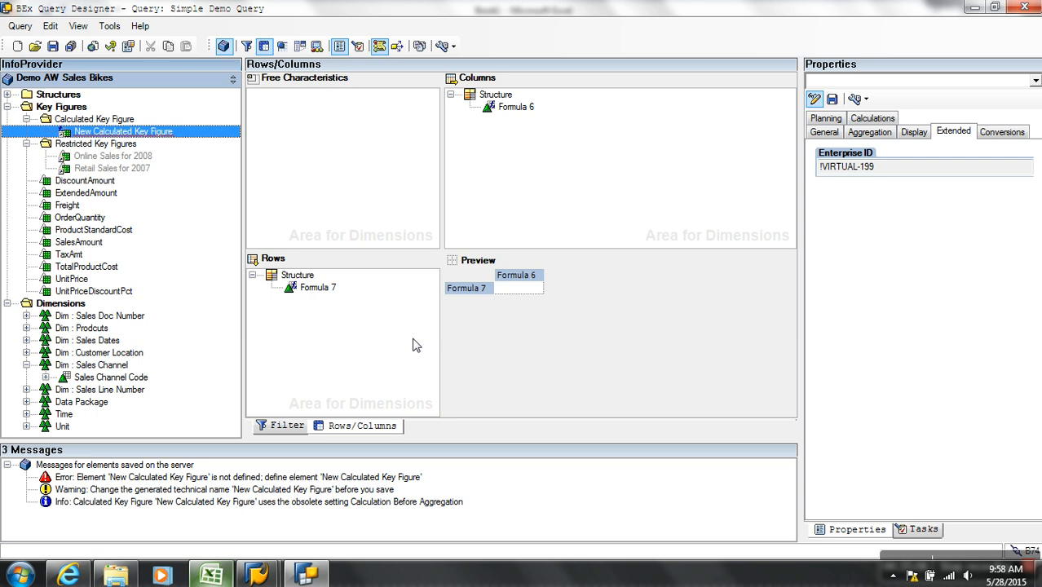
pyautogui.press('alt')
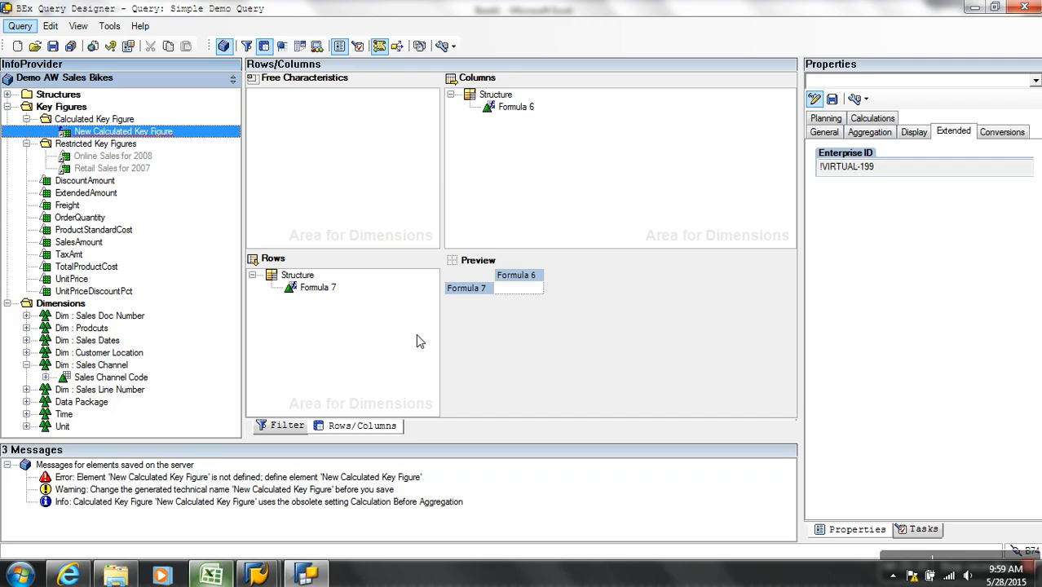
pyautogui.rightClick(159, 136)
pyautogui.click(201, 241)
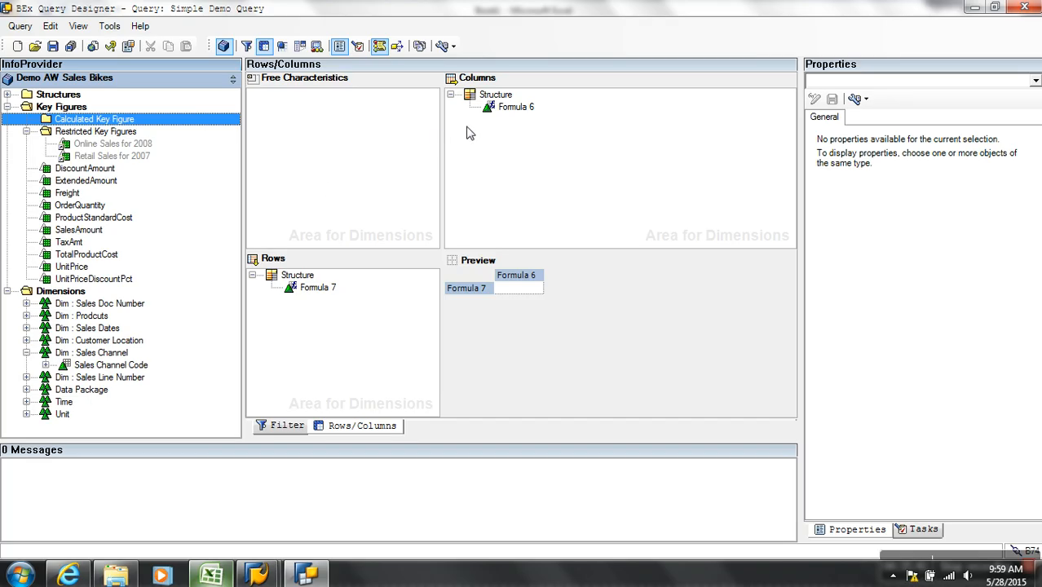
# Add a new formula above Formula 7 in the Rows structure and change its description to "."
pyautogui.click(518, 109)
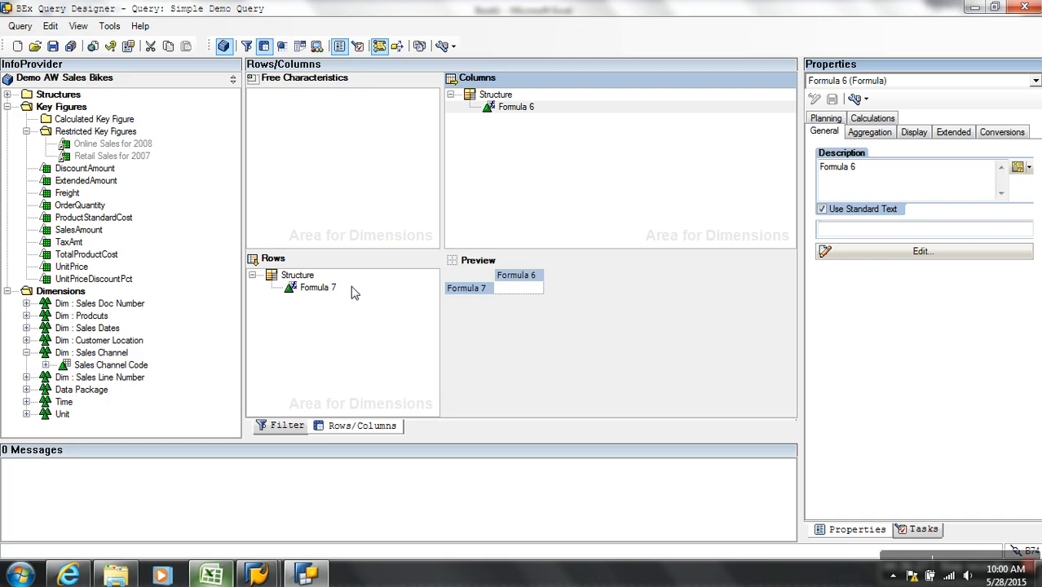
pyautogui.rightClick(304, 276)
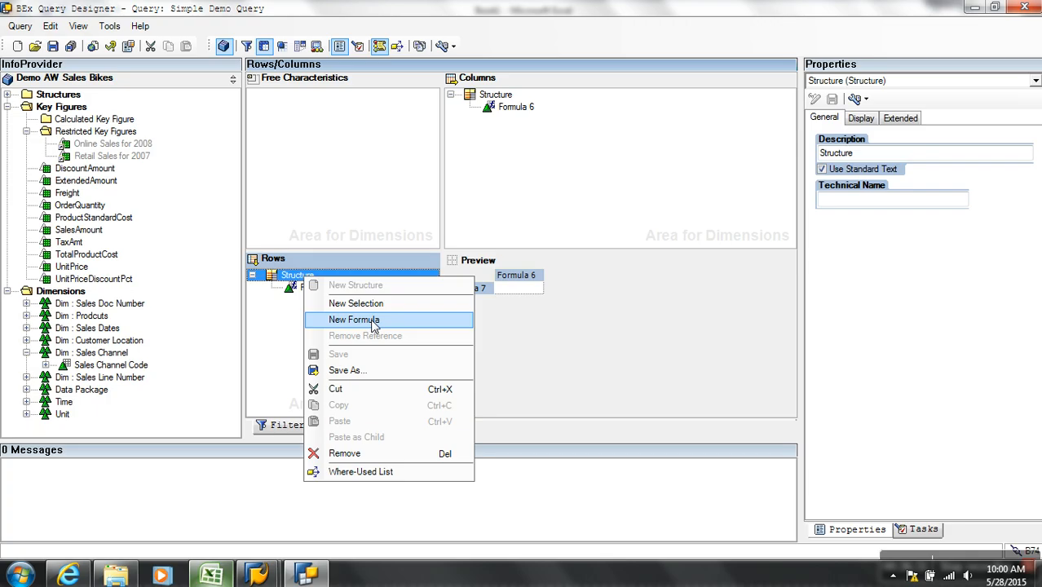
pyautogui.click(372, 321)
pyautogui.click(326, 287)
pyautogui.rightClick(326, 287)
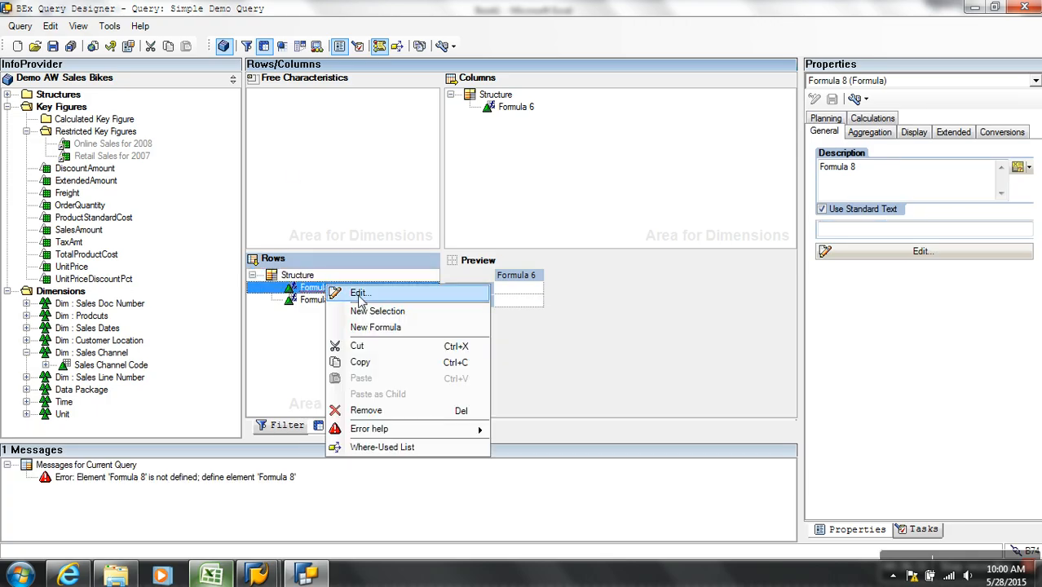
pyautogui.click(330, 292)
pyautogui.press('Delete')
pyautogui.click(943, 543)
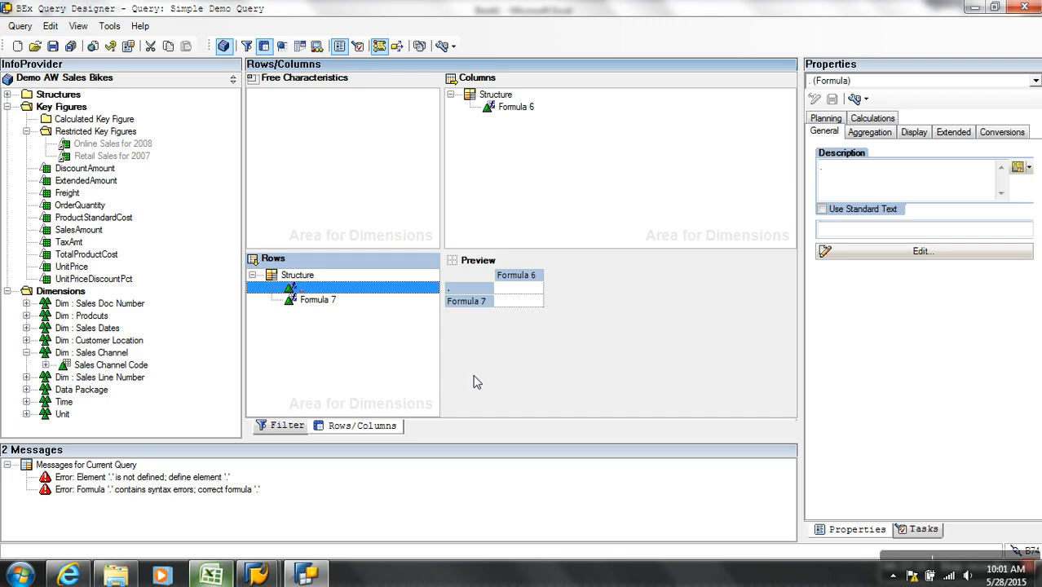
pyautogui.click(933, 557)
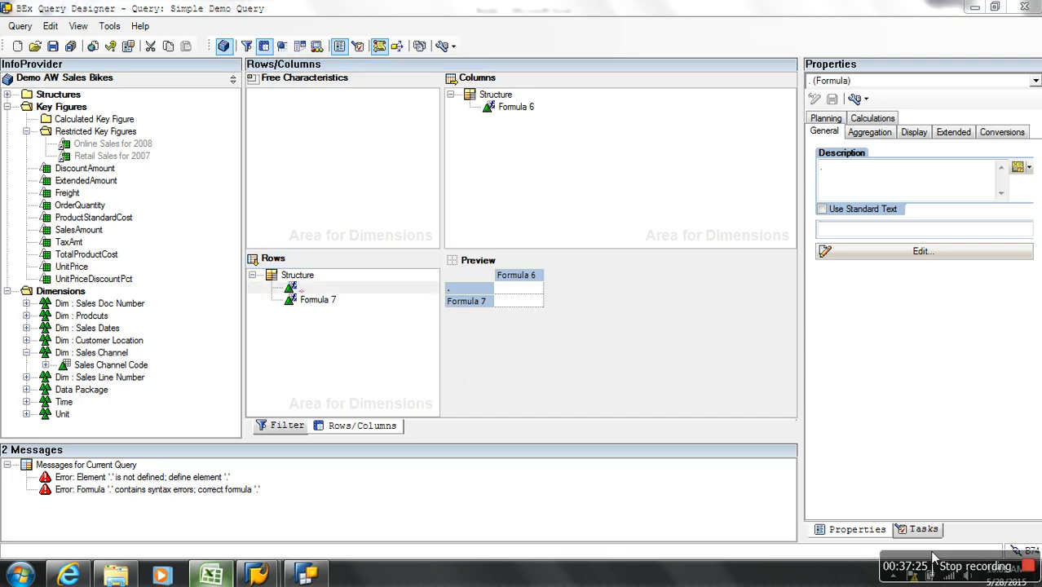